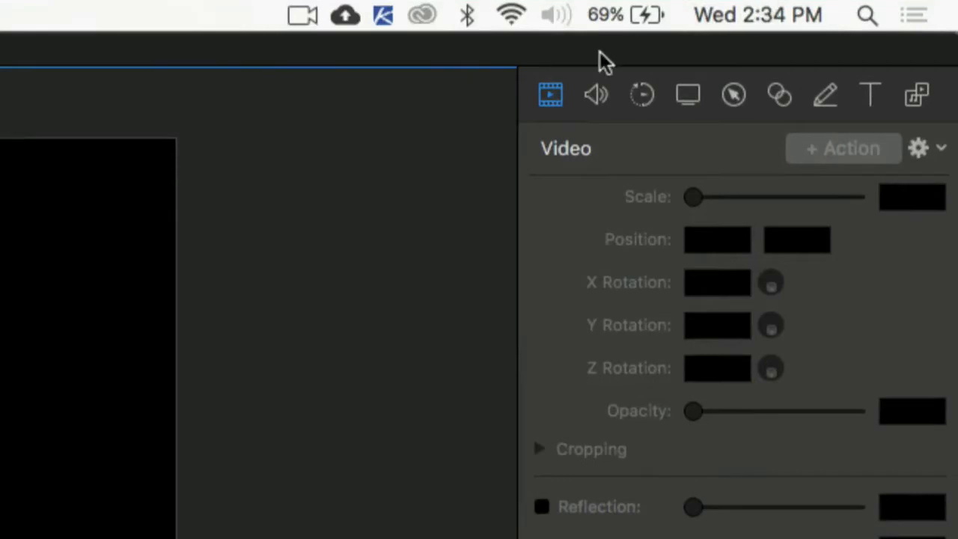
Look through the inspector's property panes, from audio and video motion to text and media, and return to the callout settings.
{"action": "left_click", "coordinate": [596, 95]}
{"action": "left_click", "coordinate": [640, 97]}
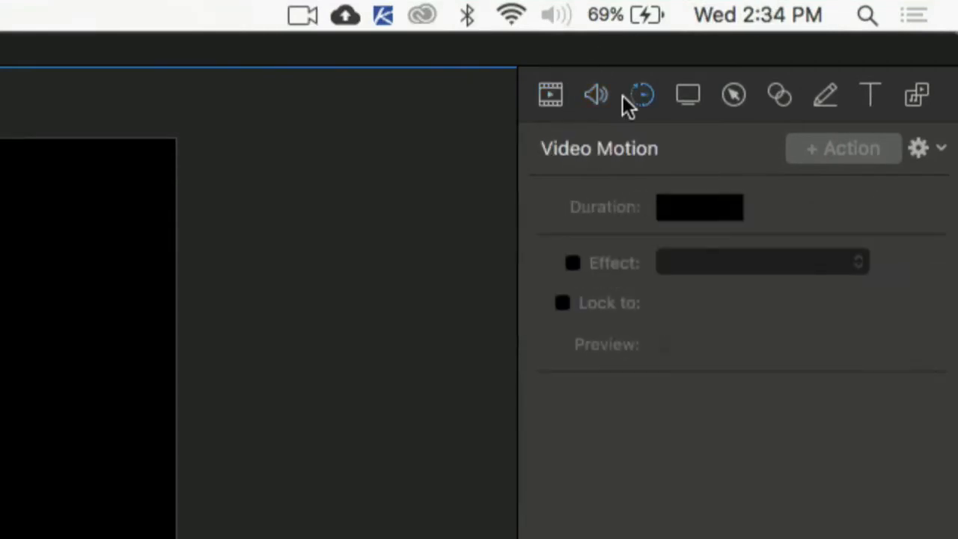
{"action": "left_click", "coordinate": [686, 100]}
{"action": "left_click", "coordinate": [732, 101]}
{"action": "left_click", "coordinate": [778, 99]}
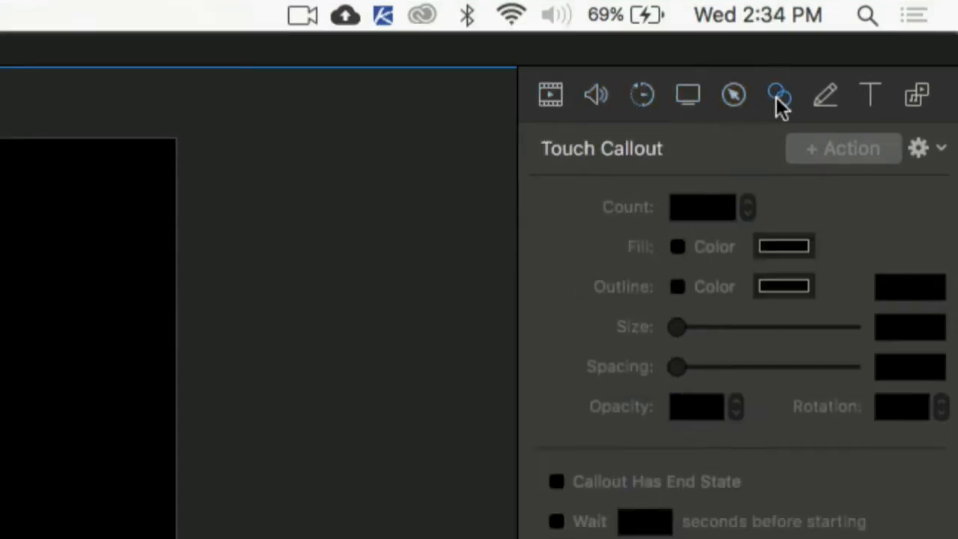
{"action": "left_click", "coordinate": [823, 100]}
{"action": "left_click", "coordinate": [867, 101]}
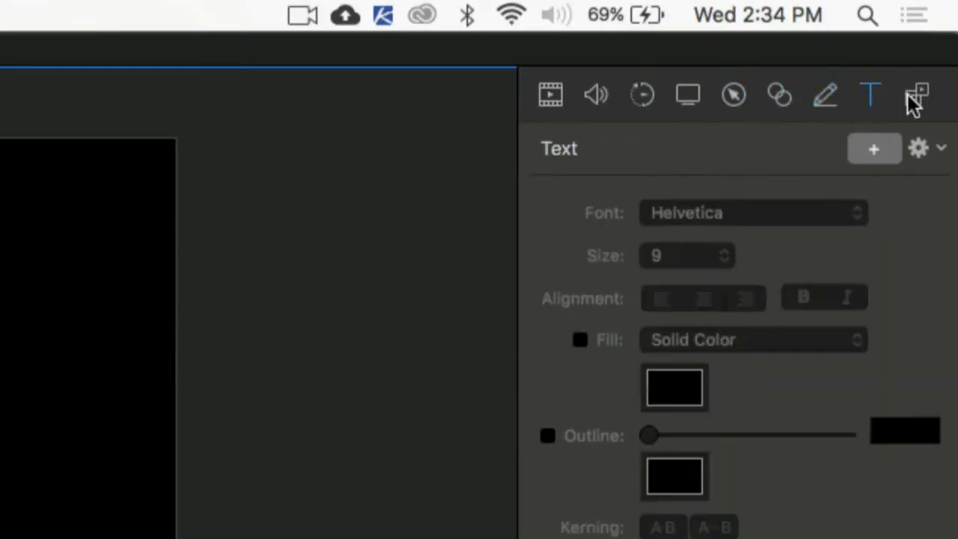
{"action": "left_click", "coordinate": [913, 101]}
{"action": "left_click", "coordinate": [686, 99]}
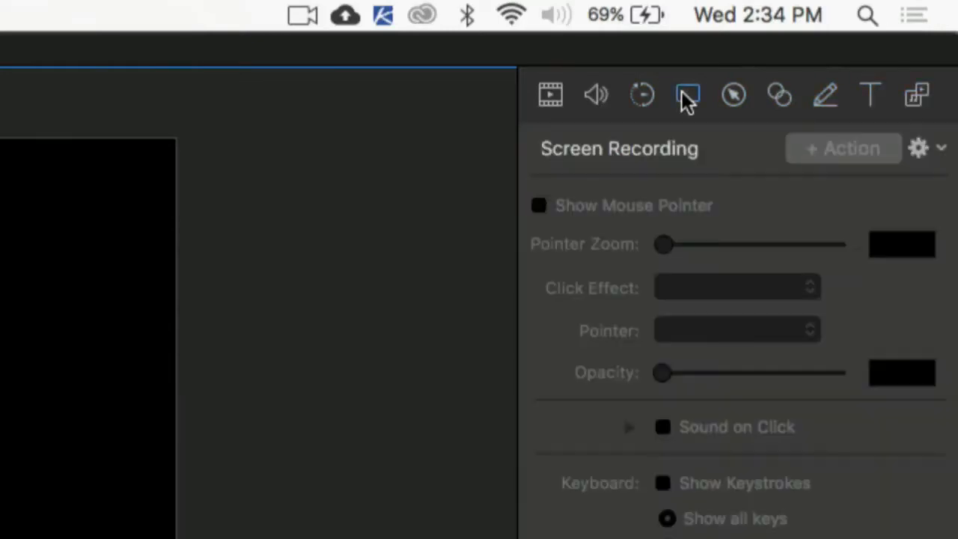
{"action": "left_click", "coordinate": [732, 102]}
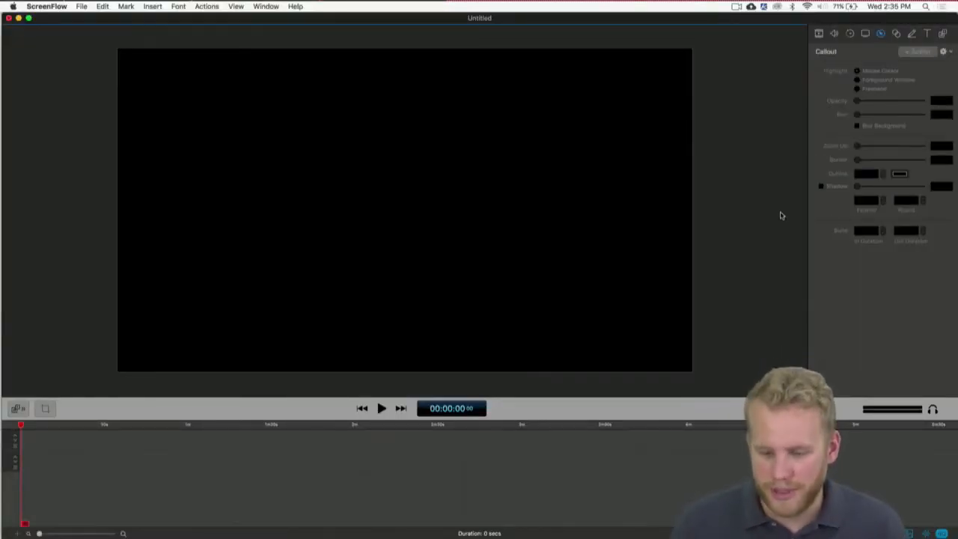
Configure a recording of the Color LCD desktop only, without camera video or microphone audio, and start recording.
{"action": "left_click", "coordinate": [735, 7]}
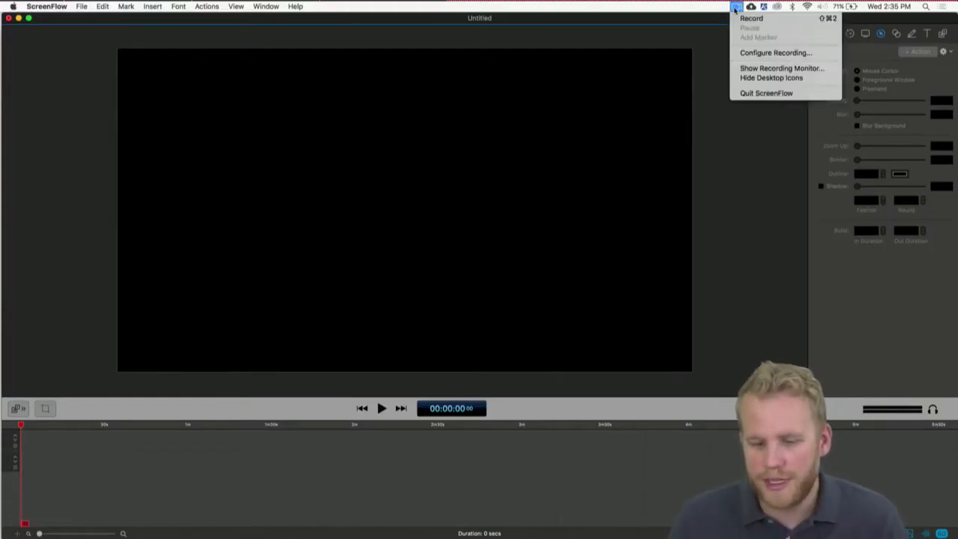
{"action": "left_click", "coordinate": [771, 54]}
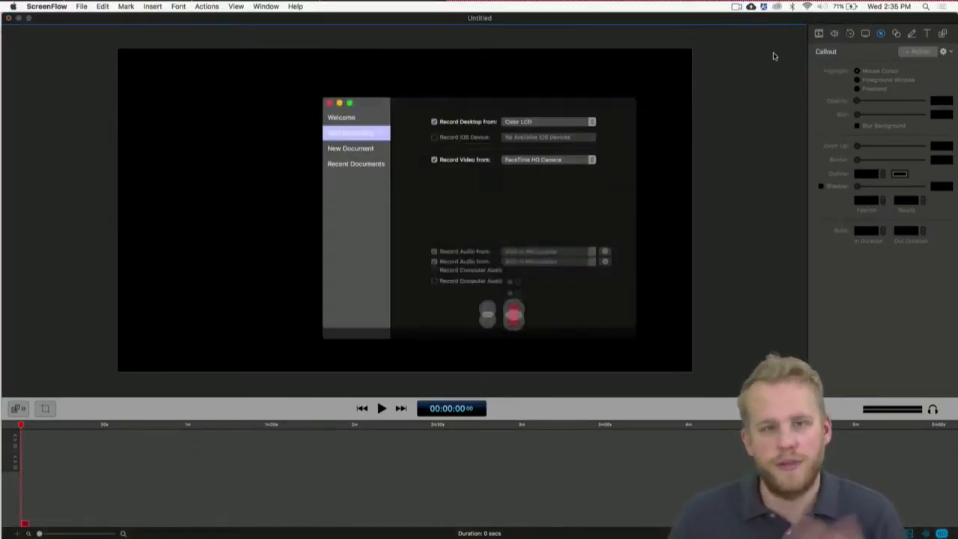
{"action": "left_click", "coordinate": [434, 159]}
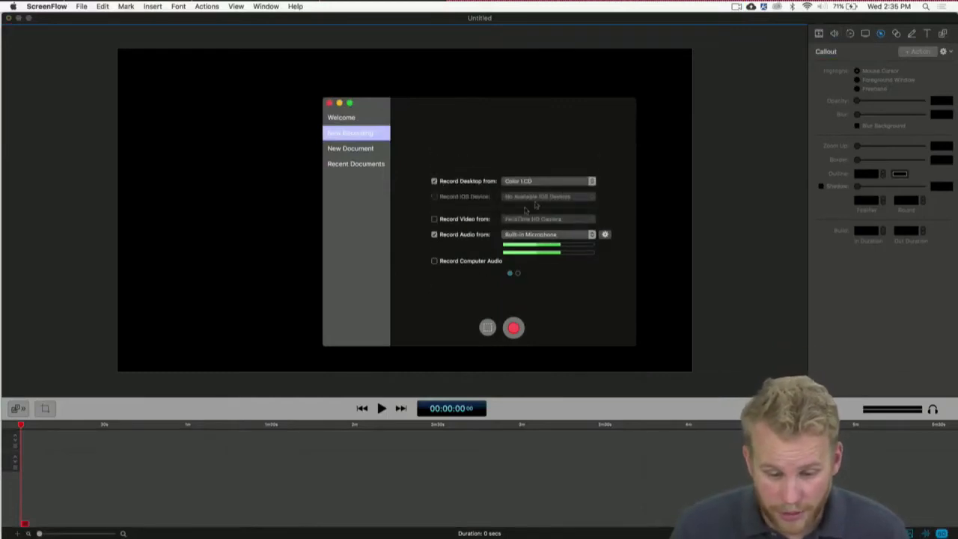
{"action": "left_click", "coordinate": [467, 235]}
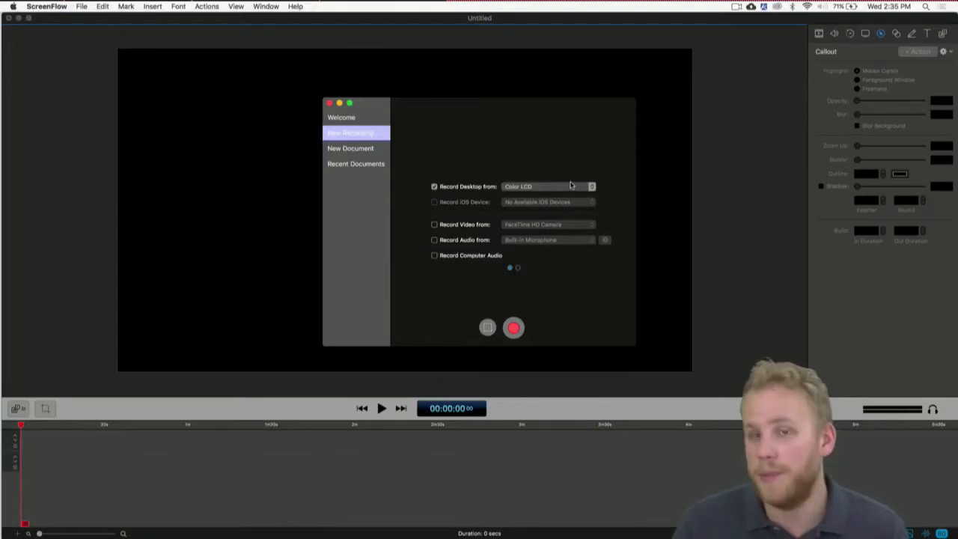
{"action": "left_click", "coordinate": [514, 329]}
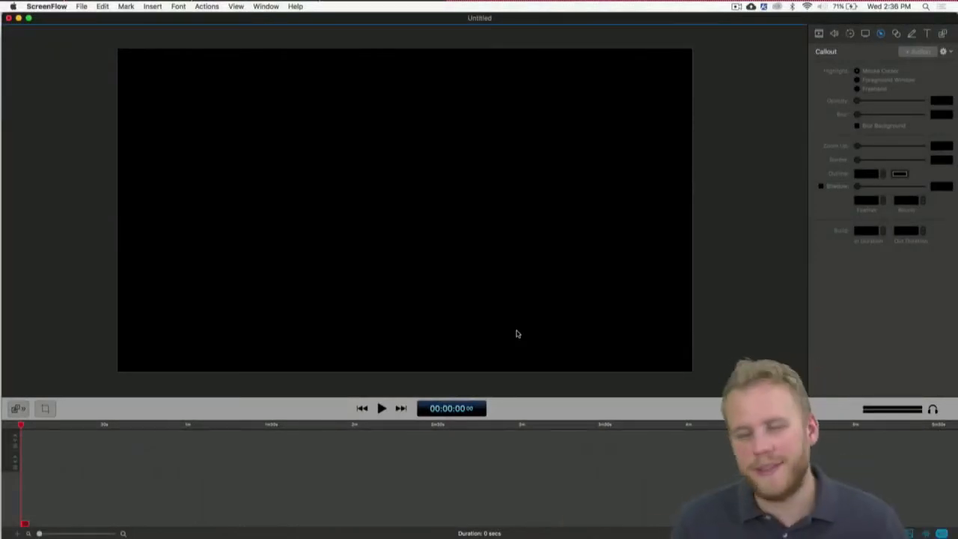
Stop the screen recording and open it as a new document.
{"action": "left_click", "coordinate": [750, 7]}
{"action": "left_click", "coordinate": [754, 30]}
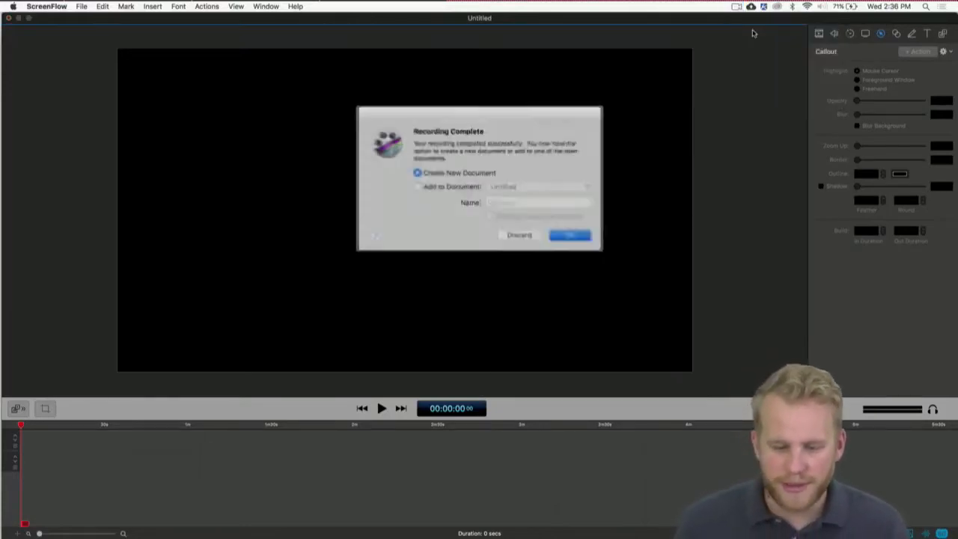
{"action": "left_click", "coordinate": [569, 233]}
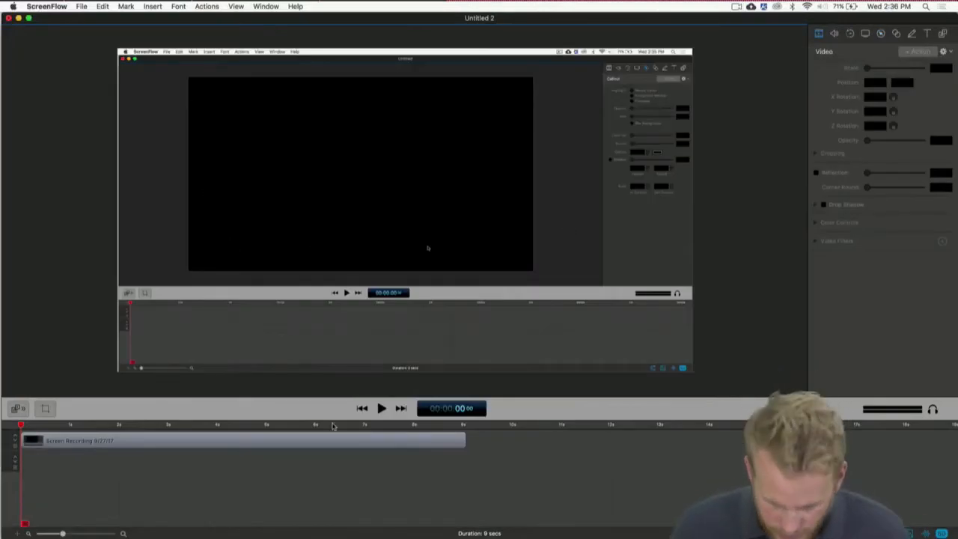
Play back the new screen recording on the timeline.
{"action": "mouse_move", "coordinate": [563, 307]}
{"action": "left_mouse_down"}
{"action": "mouse_move", "coordinate": [599, 255]}
{"action": "mouse_move", "coordinate": [579, 201]}
{"action": "mouse_move", "coordinate": [544, 292]}
{"action": "mouse_move", "coordinate": [562, 304]}
{"action": "left_mouse_up"}
{"action": "key", "text": "space"}
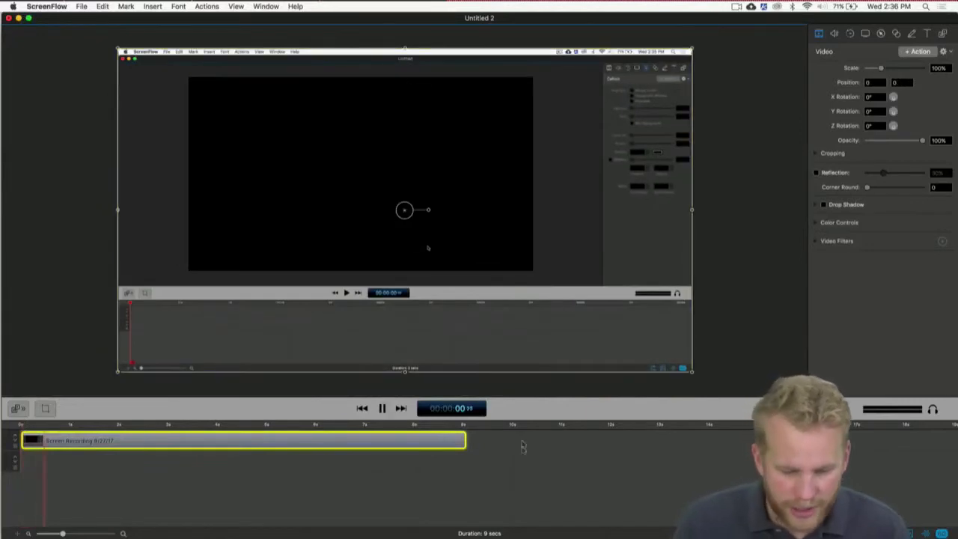
{"action": "left_click", "coordinate": [537, 475]}
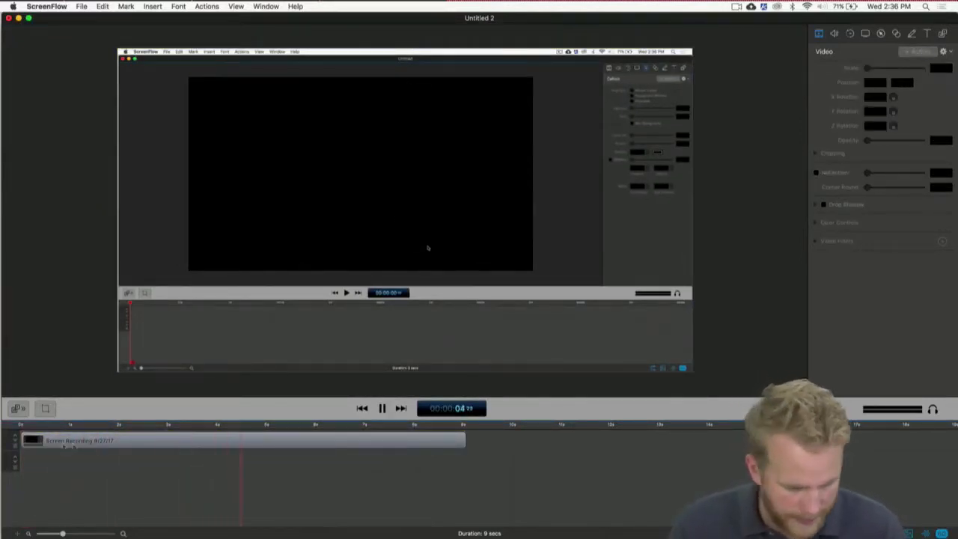
Enlarge the height of the screen recording's track and zoom in on the timeline.
{"action": "left_click", "coordinate": [16, 441]}
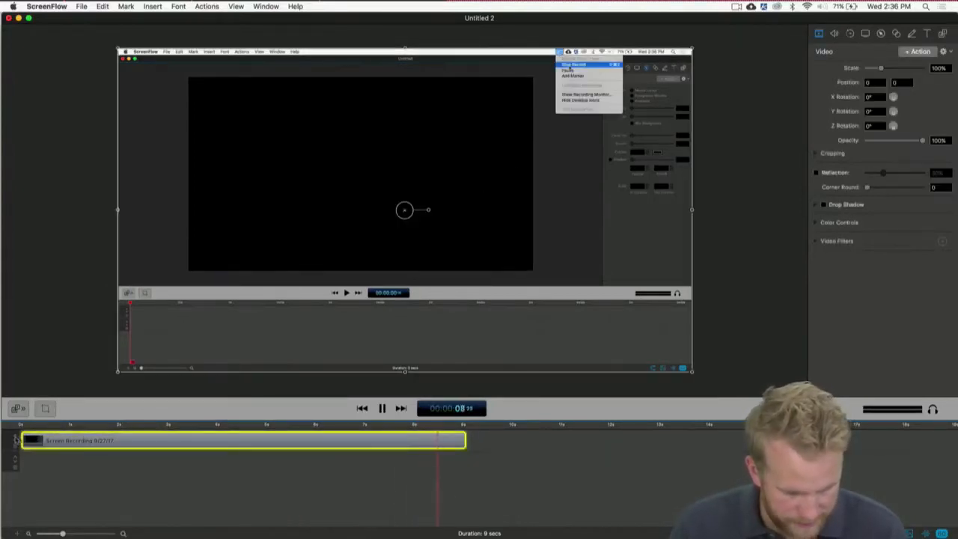
{"action": "left_click", "coordinate": [513, 494]}
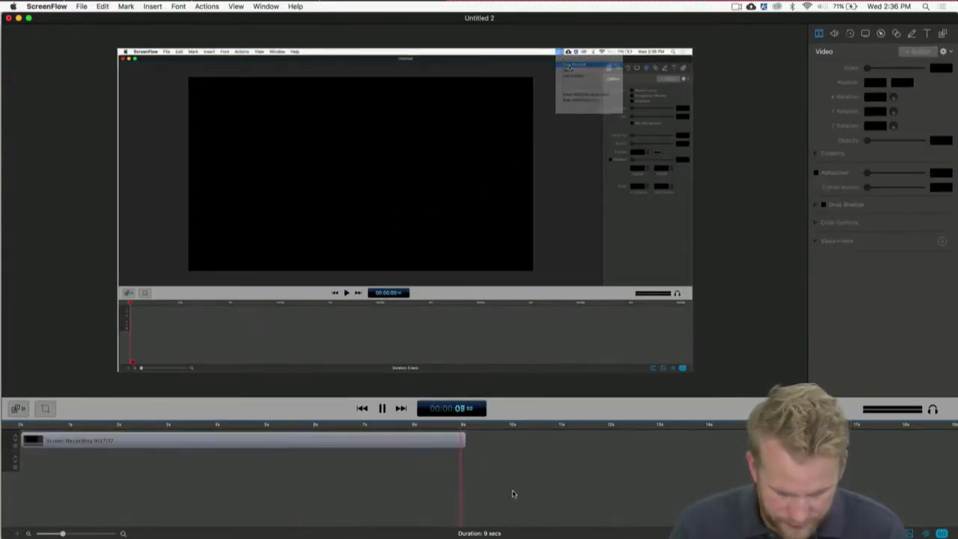
{"action": "left_click", "coordinate": [16, 438]}
{"action": "left_click", "coordinate": [17, 439]}
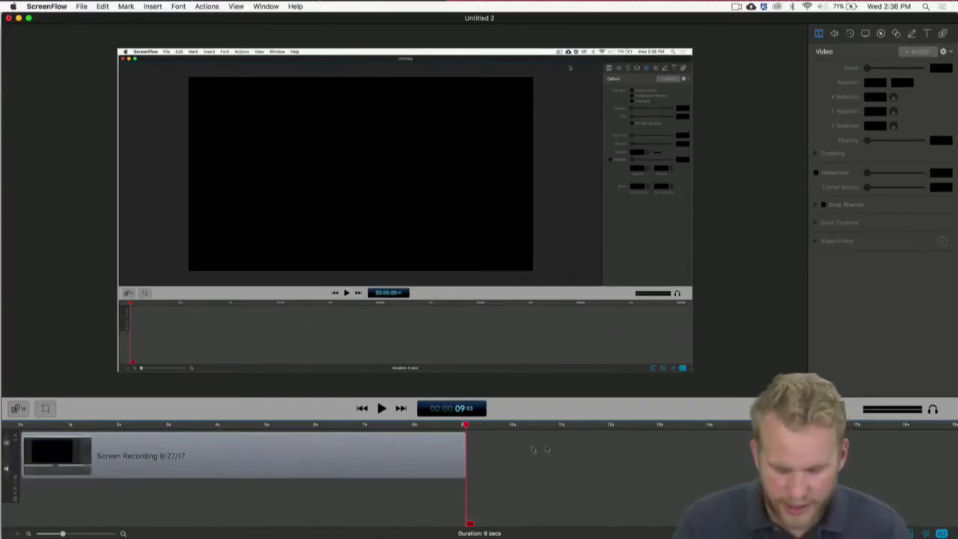
{"action": "key", "text": "super+equal"}
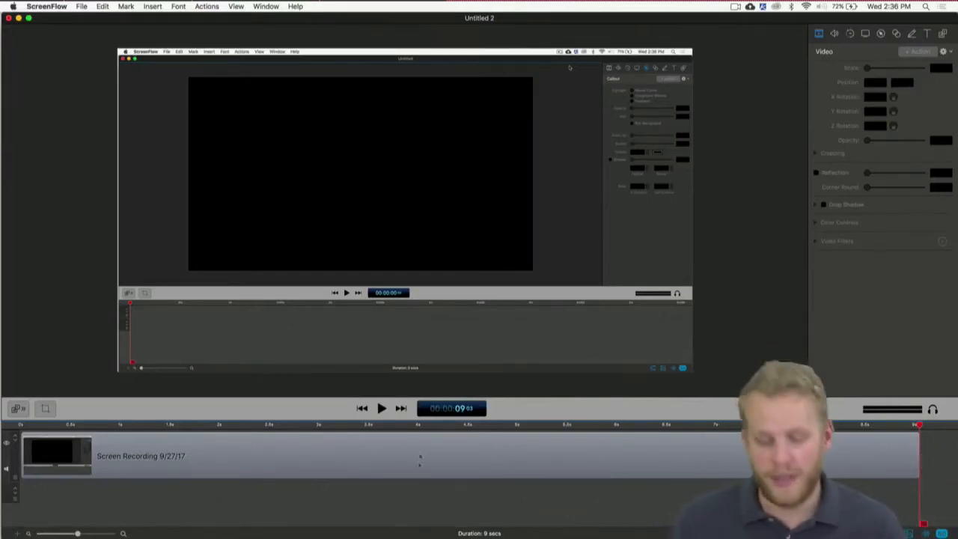
Add a callout to the screen recording clip at 00:00:04:10 and set its freehand brush to the maximum size.
{"action": "left_click", "coordinate": [435, 424]}
{"action": "left_click", "coordinate": [471, 446]}
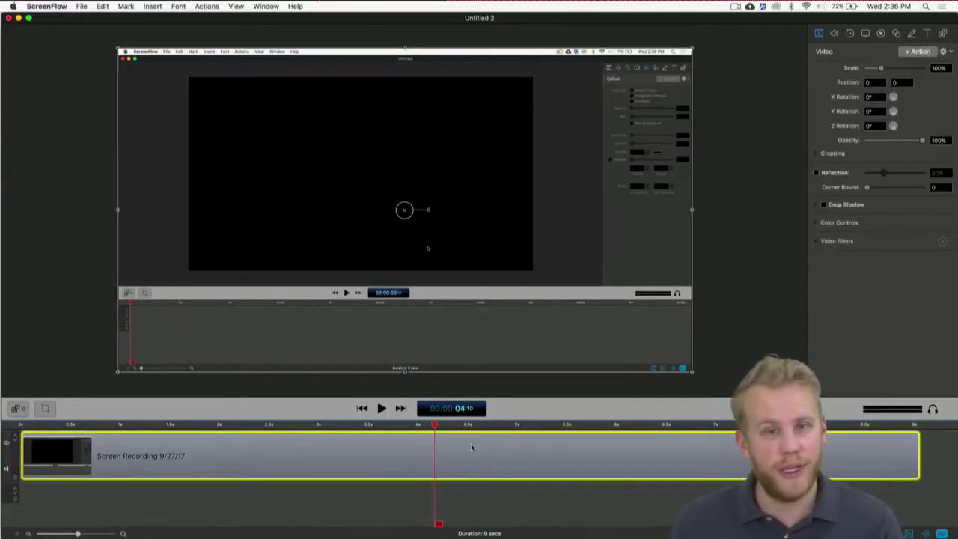
{"action": "left_click", "coordinate": [882, 34]}
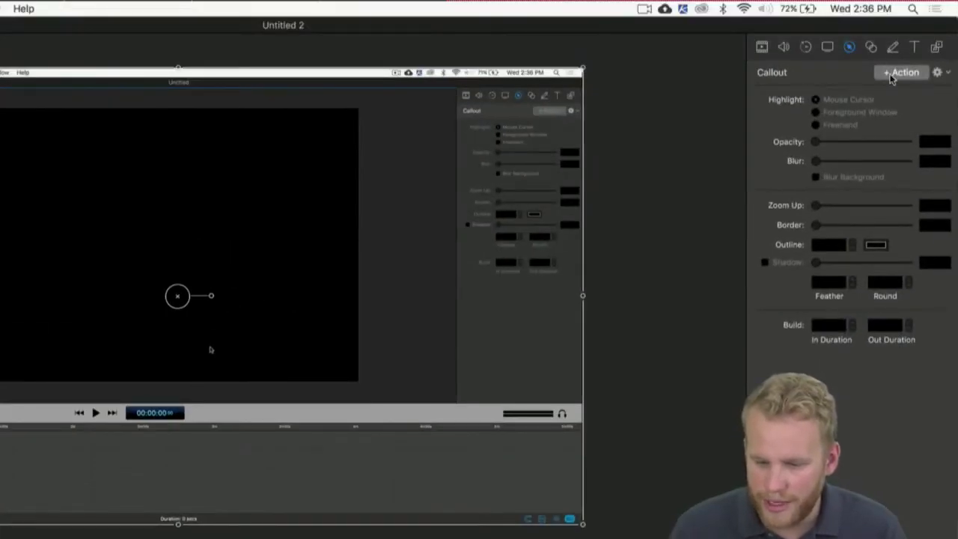
{"action": "left_click", "coordinate": [891, 74]}
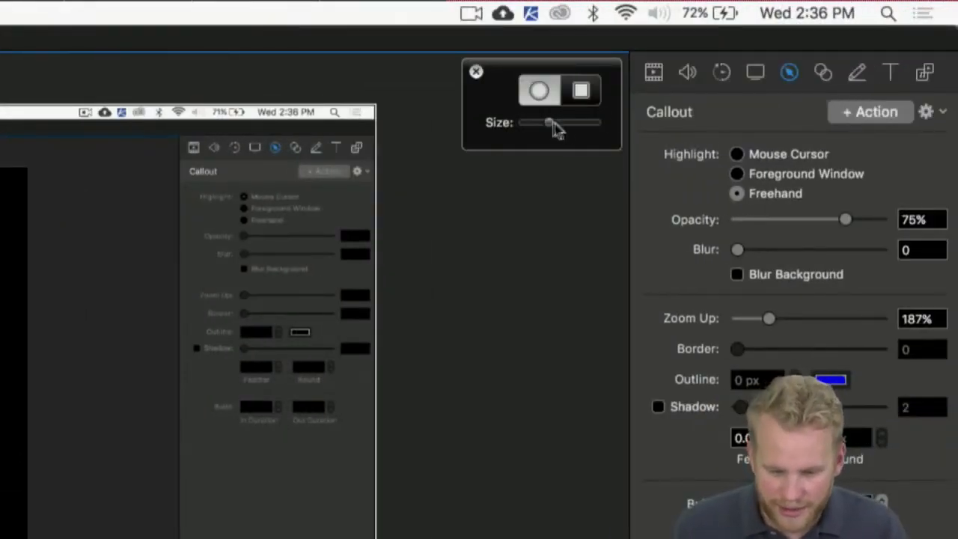
{"action": "mouse_move", "coordinate": [552, 124]}
{"action": "left_mouse_down"}
{"action": "mouse_move", "coordinate": [595, 123]}
{"action": "mouse_move", "coordinate": [530, 121]}
{"action": "mouse_move", "coordinate": [666, 111]}
{"action": "mouse_move", "coordinate": [512, 114]}
{"action": "mouse_move", "coordinate": [592, 120]}
{"action": "left_mouse_up"}
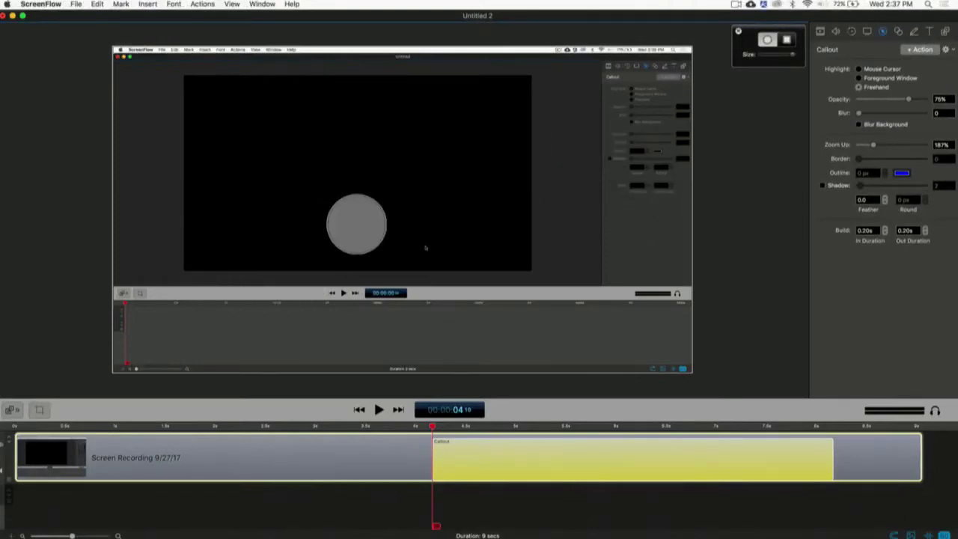
Try the callout with Zoom Up at 100% and opacity at 42%, and delete it.
{"action": "left_click_drag", "start_coordinate": [860, 112], "coordinate": [835, 108]}
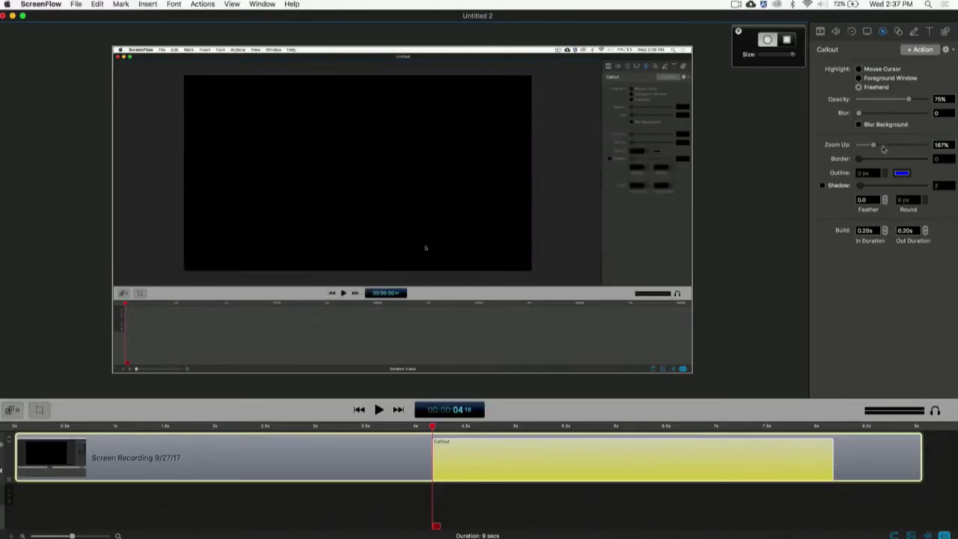
{"action": "left_click_drag", "start_coordinate": [874, 145], "coordinate": [927, 145]}
{"action": "left_click_drag", "start_coordinate": [879, 143], "coordinate": [859, 145]}
{"action": "left_click_drag", "start_coordinate": [910, 102], "coordinate": [887, 101]}
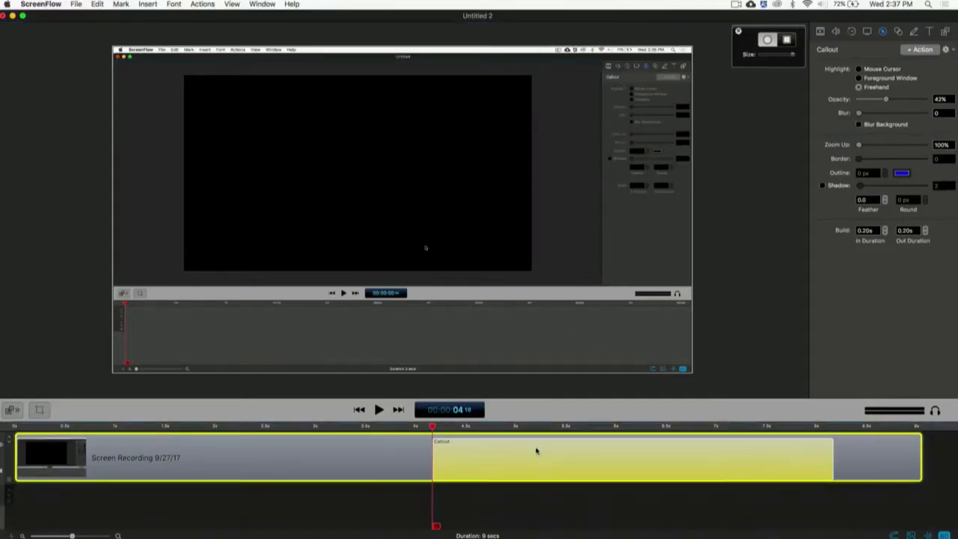
{"action": "key", "text": "Delete"}
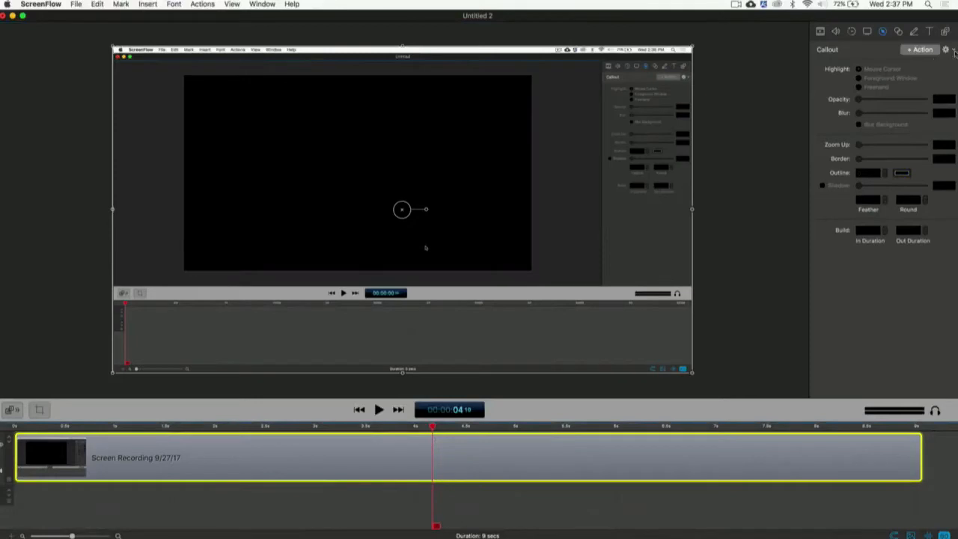
Try a new callout with its settings reset to defaults, and delete it.
{"action": "left_click", "coordinate": [954, 50]}
{"action": "left_click", "coordinate": [896, 128]}
{"action": "left_click", "coordinate": [919, 50]}
{"action": "left_click", "coordinate": [945, 50]}
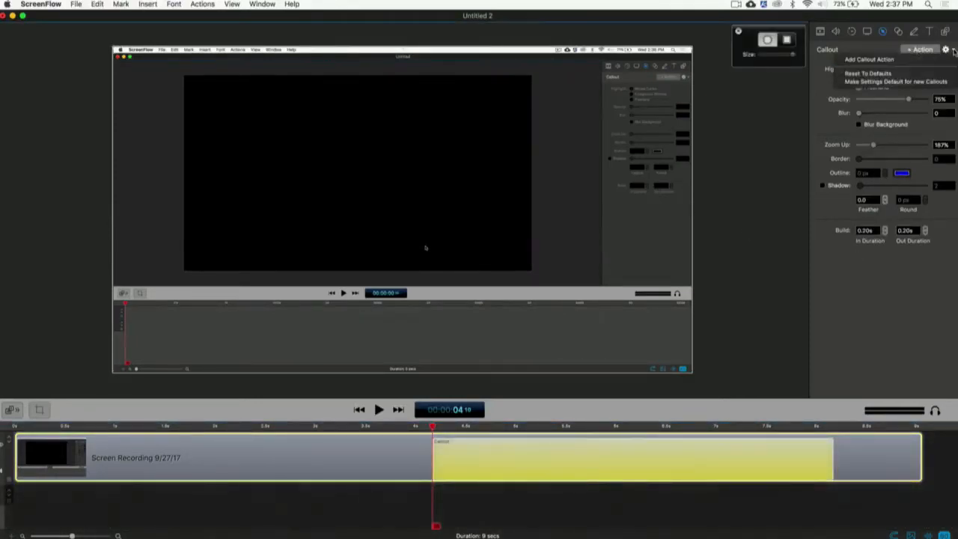
{"action": "left_click", "coordinate": [925, 73]}
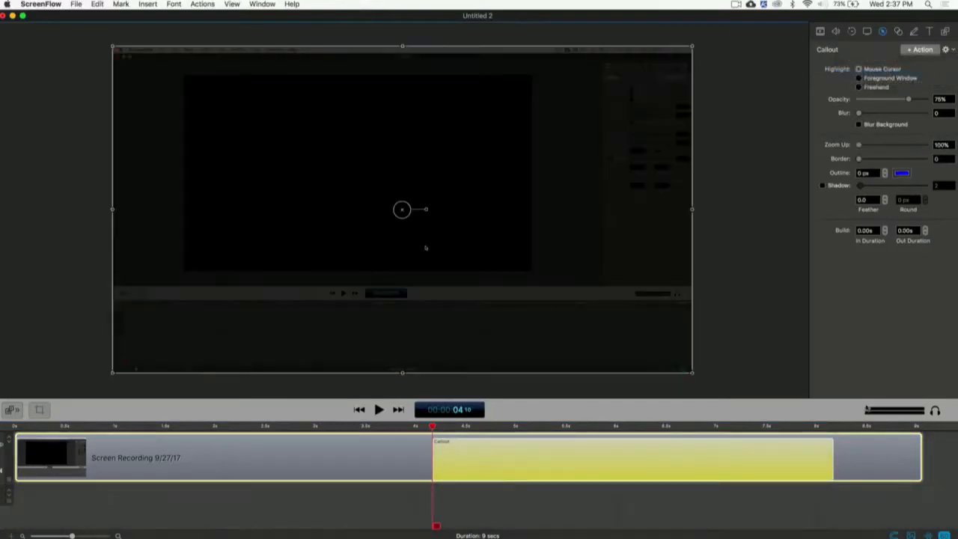
{"action": "key", "text": "Delete"}
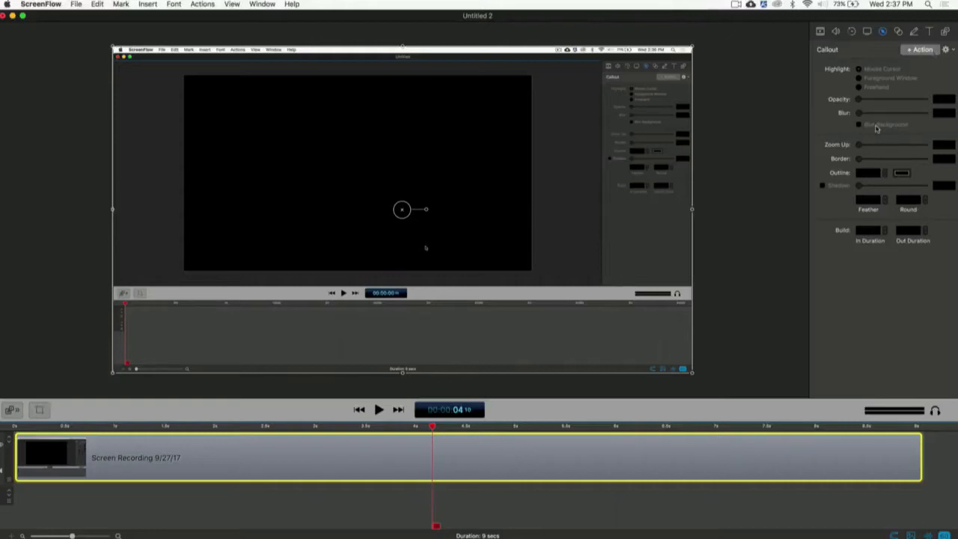
Add a new callout at the playhead and set its in and out build durations to 0.00 s.
{"action": "left_click", "coordinate": [944, 52]}
{"action": "left_click", "coordinate": [944, 53]}
{"action": "left_click", "coordinate": [919, 52]}
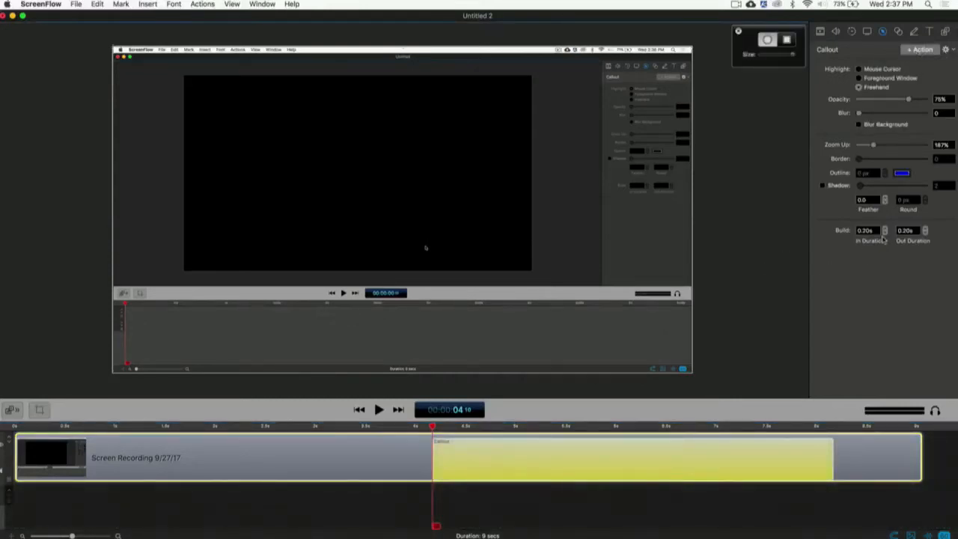
{"action": "left_click", "coordinate": [885, 233]}
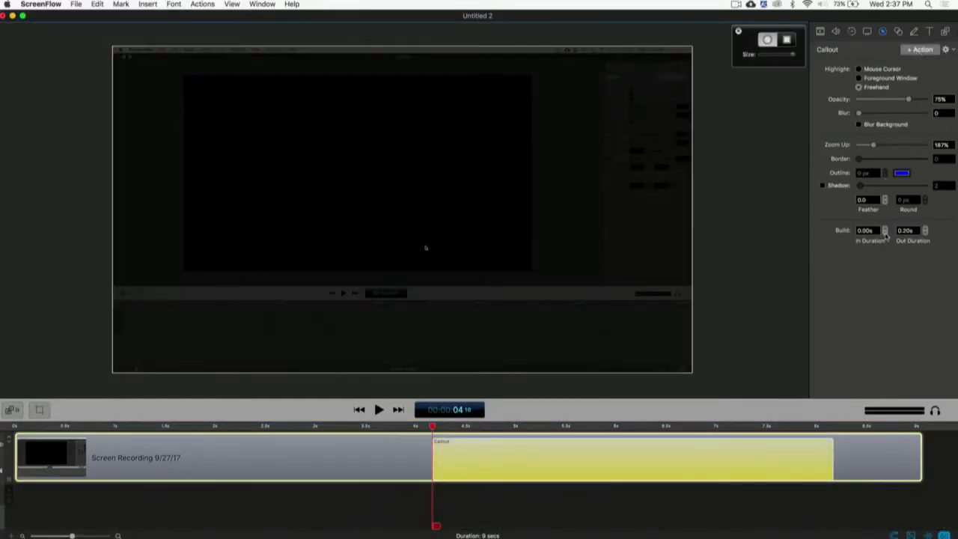
{"action": "left_click", "coordinate": [927, 234]}
Set the callout's opacity to 0 and Zoom Up to 100%, keeping the freehand brush at its maximum size.
{"action": "left_click_drag", "start_coordinate": [903, 100], "coordinate": [603, 112]}
{"action": "left_click_drag", "start_coordinate": [873, 144], "coordinate": [802, 148]}
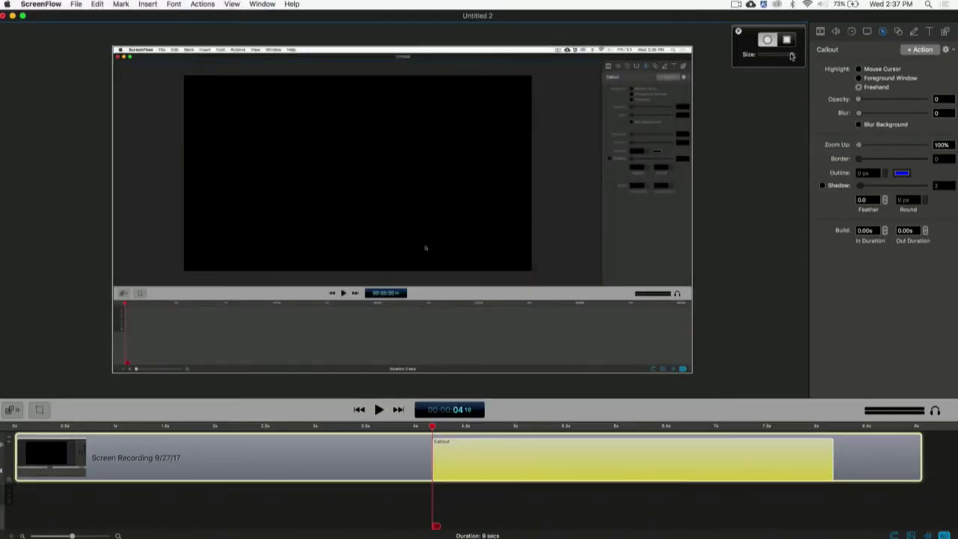
{"action": "mouse_move", "coordinate": [793, 55]}
{"action": "left_mouse_down"}
{"action": "mouse_move", "coordinate": [762, 54]}
{"action": "mouse_move", "coordinate": [811, 50]}
{"action": "left_mouse_up"}
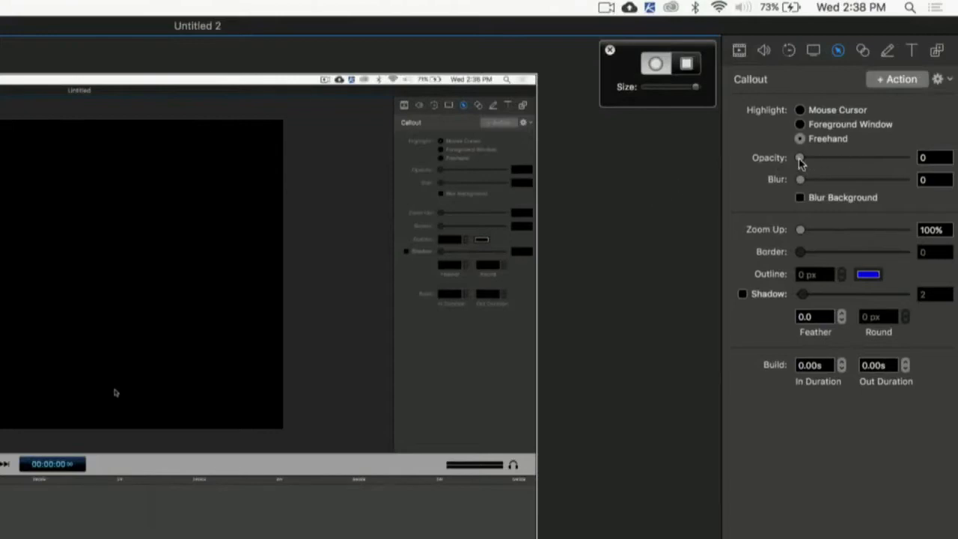
Try the freehand callout at 100% opacity and at a blur of 20, returning both values to 0.
{"action": "left_click_drag", "start_coordinate": [800, 161], "coordinate": [935, 156]}
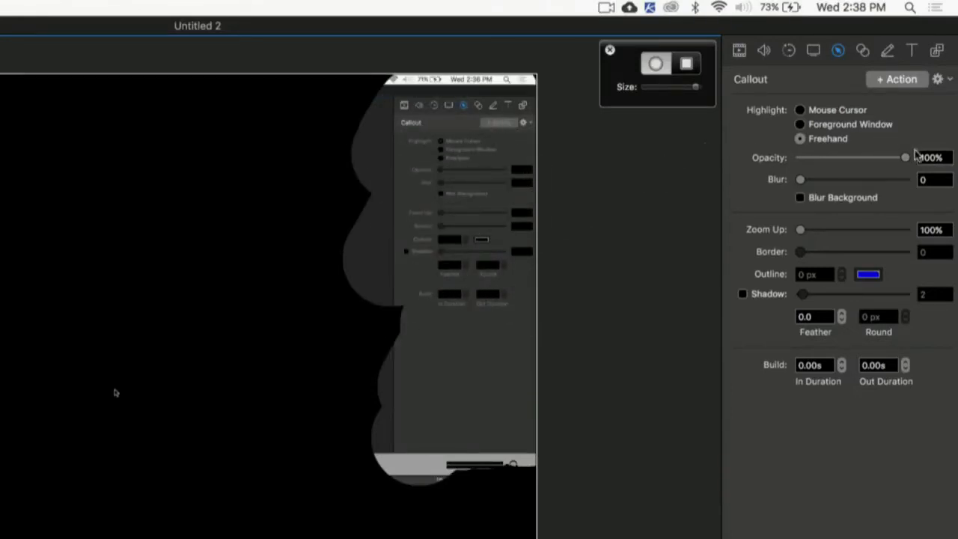
{"action": "mouse_move", "coordinate": [907, 157]}
{"action": "left_mouse_down"}
{"action": "mouse_move", "coordinate": [796, 158]}
{"action": "mouse_move", "coordinate": [906, 180]}
{"action": "left_mouse_up"}
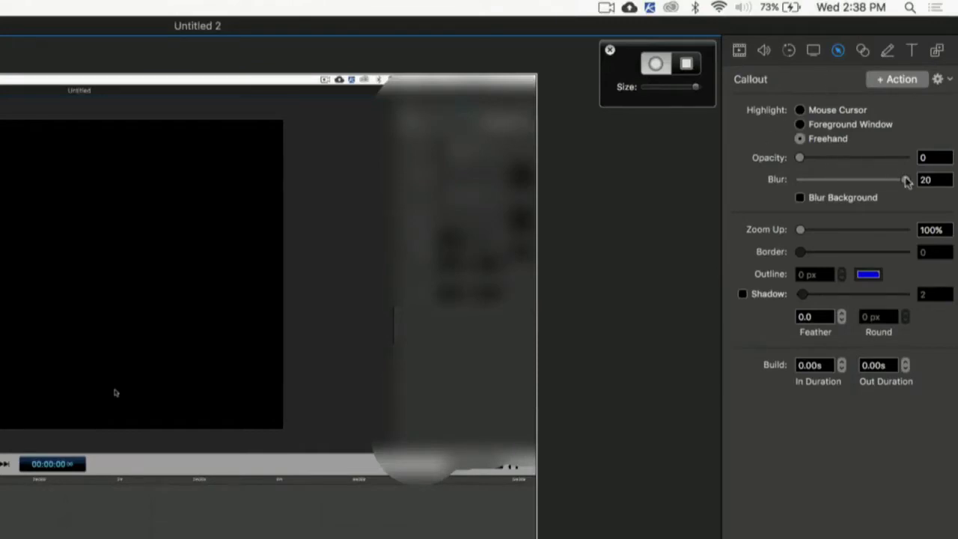
{"action": "left_click_drag", "start_coordinate": [906, 179], "coordinate": [704, 170]}
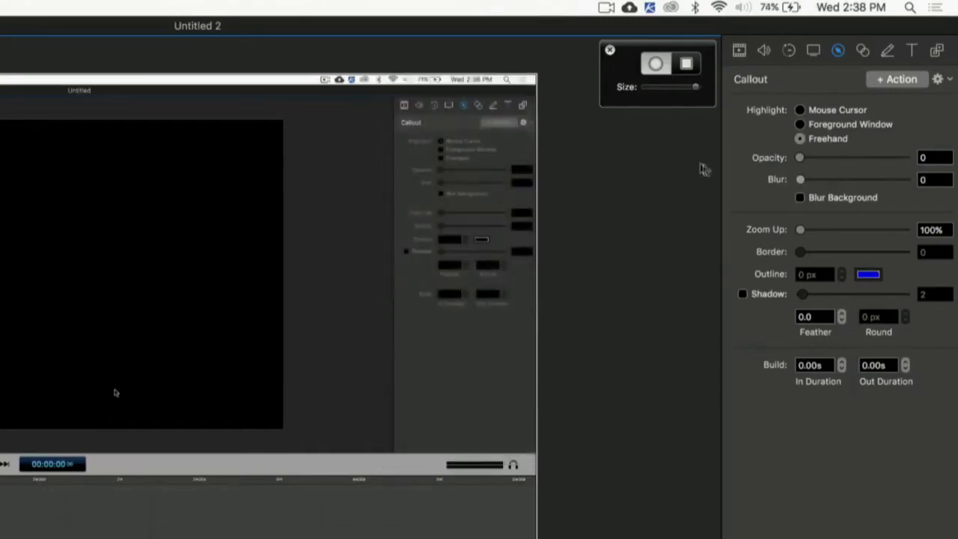
Try the Blur Background option on the freehand callout, and delete the callout from the recording.
{"action": "left_click", "coordinate": [800, 198]}
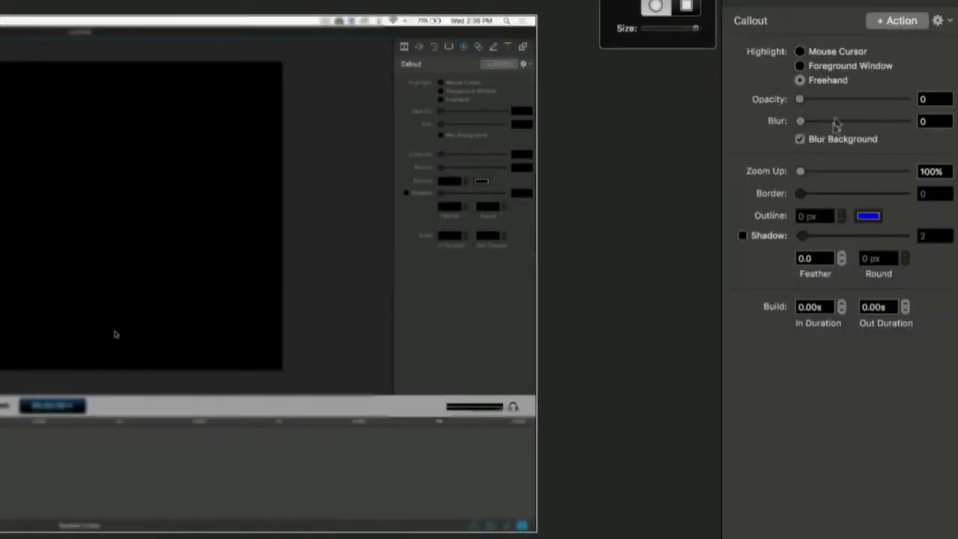
{"action": "left_click", "coordinate": [800, 140]}
{"action": "left_click", "coordinate": [800, 141]}
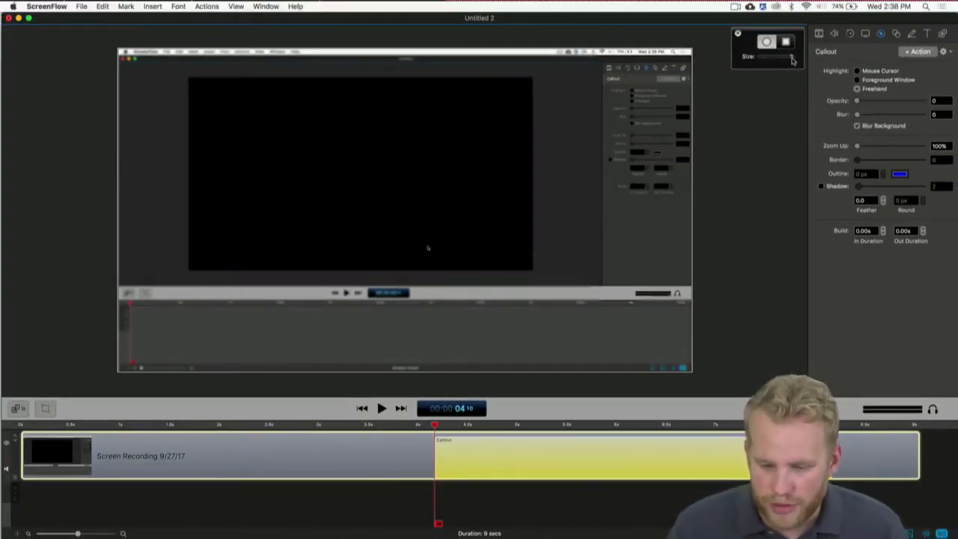
{"action": "left_click", "coordinate": [692, 452]}
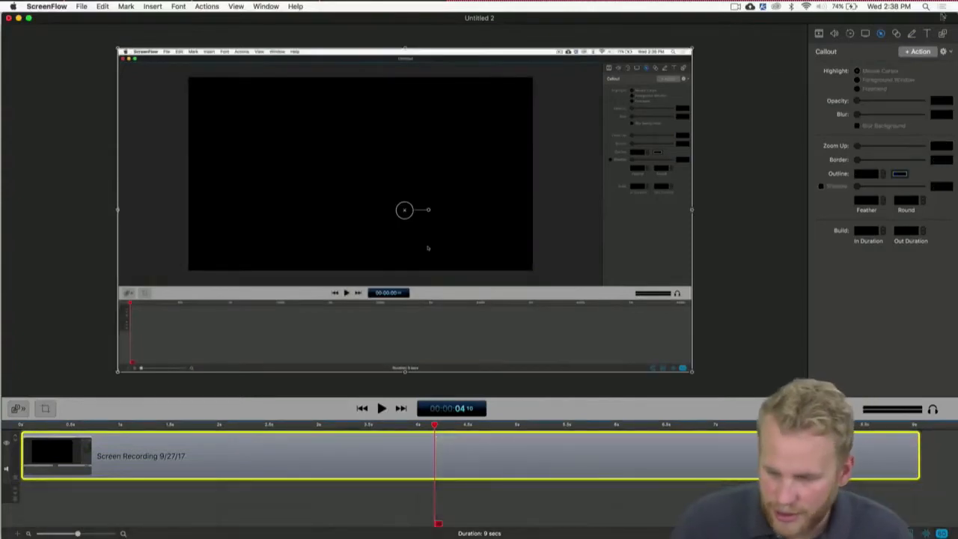
Add a new callout at the playhead with 0.00 s build durations, Zoom Up at 100% and opacity at 0.
{"action": "left_click", "coordinate": [920, 51]}
{"action": "left_click", "coordinate": [895, 61]}
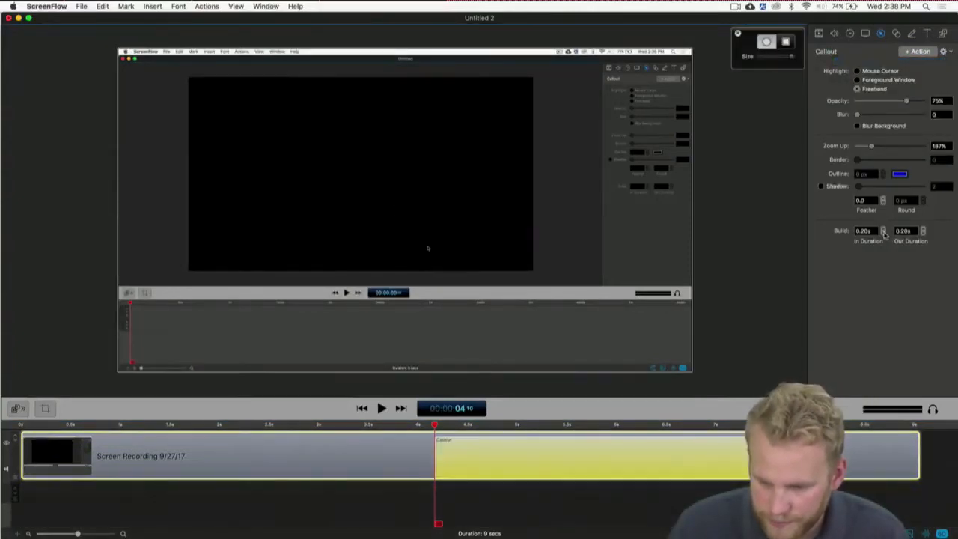
{"action": "left_click", "coordinate": [883, 233]}
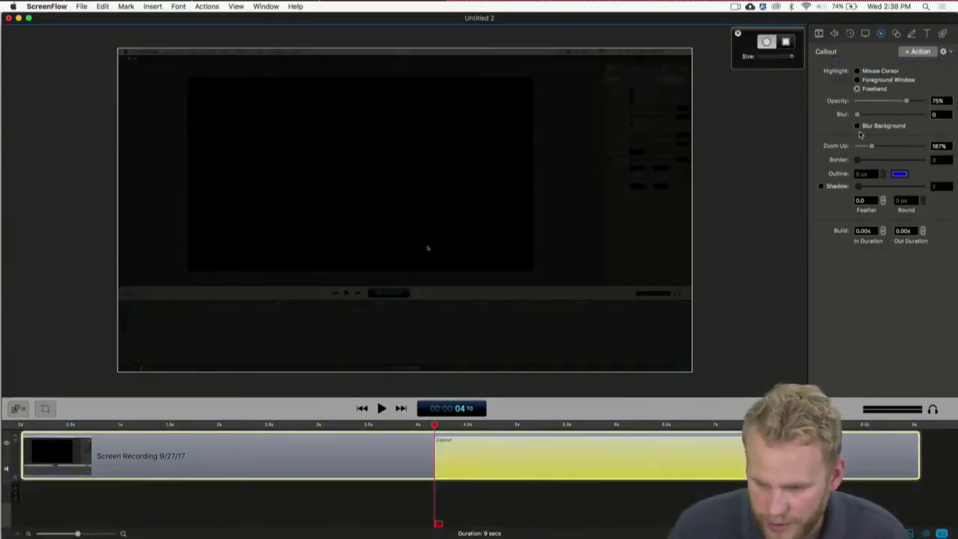
{"action": "left_click_drag", "start_coordinate": [871, 146], "coordinate": [784, 140]}
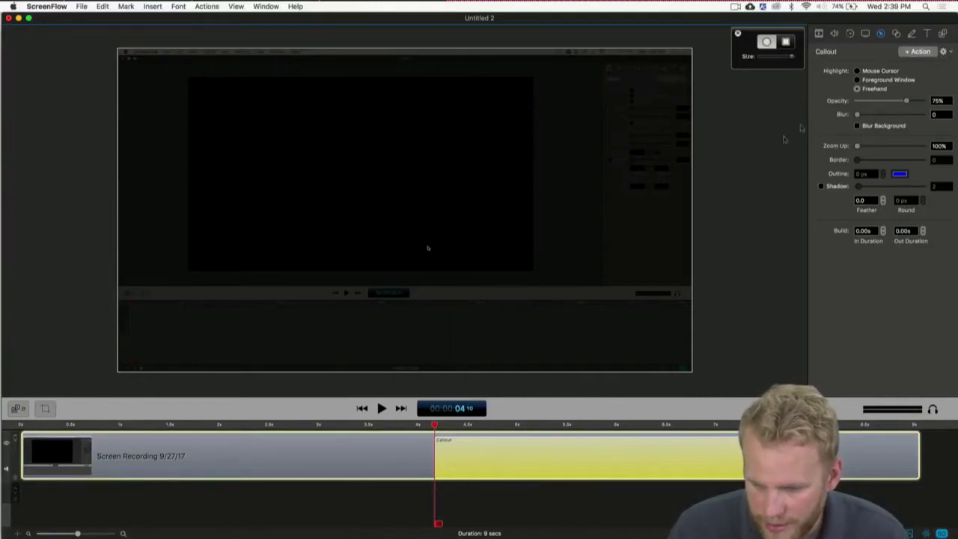
{"action": "left_click_drag", "start_coordinate": [900, 101], "coordinate": [856, 102]}
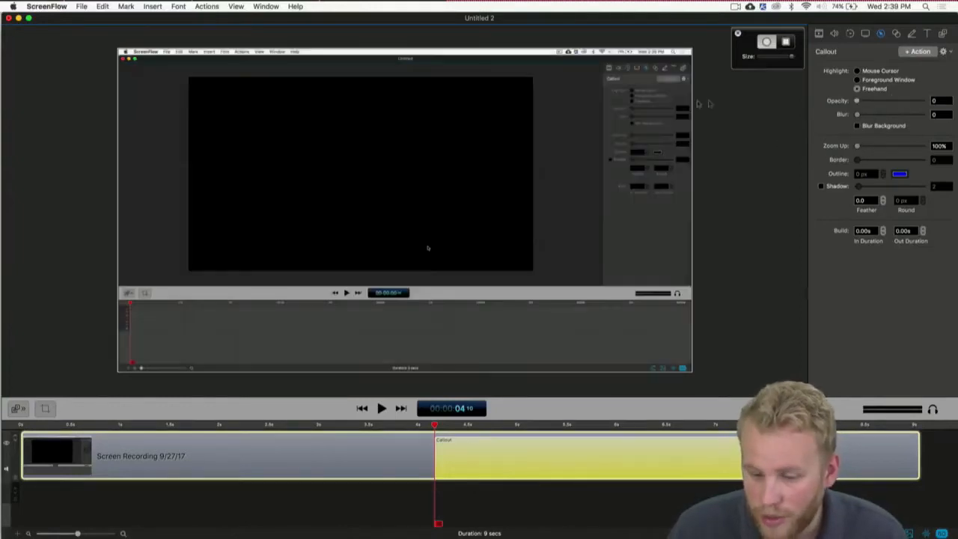
Make the current settings the default for new callouts, and replace the callout with a newly added one.
{"action": "left_click", "coordinate": [944, 50]}
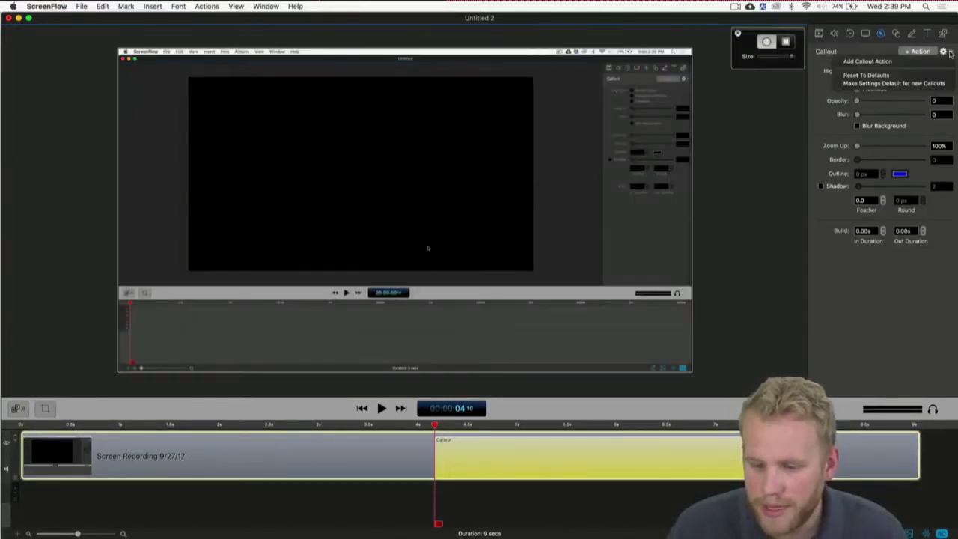
{"action": "left_click", "coordinate": [902, 84]}
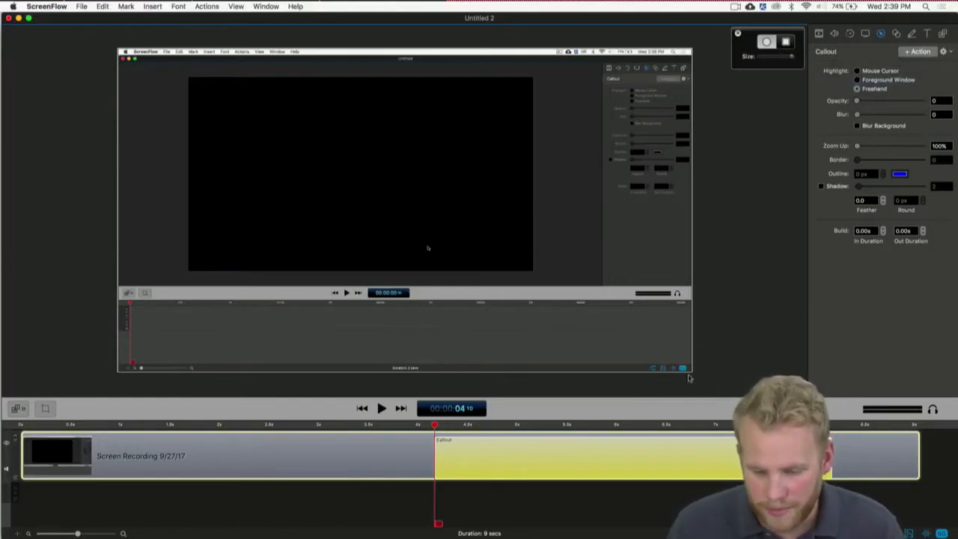
{"action": "key", "text": "Delete"}
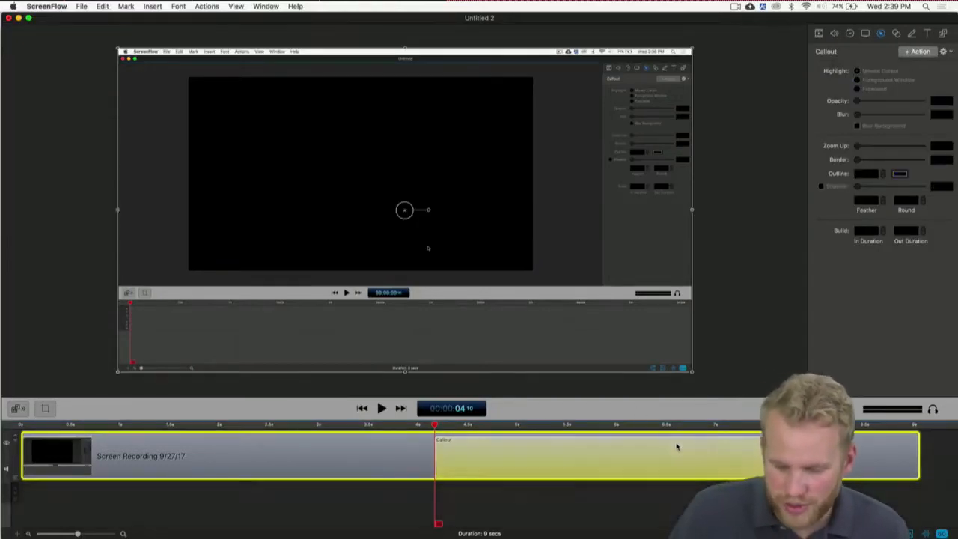
{"action": "left_click", "coordinate": [917, 50]}
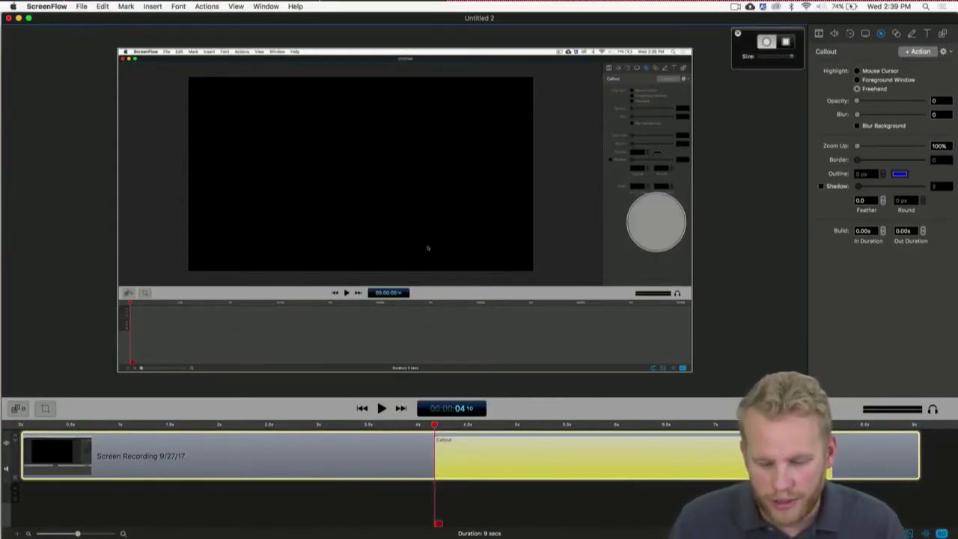
Move the callout to start at about 3 s and mark the recorded properties panel as its rectangular freehand area.
{"action": "left_click_drag", "start_coordinate": [642, 443], "coordinate": [535, 438]}
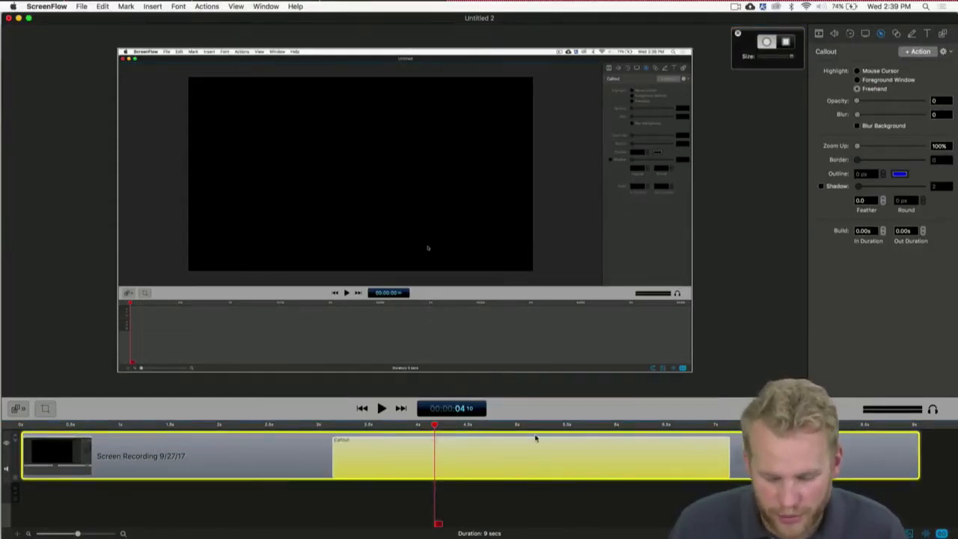
{"action": "left_click", "coordinate": [333, 424]}
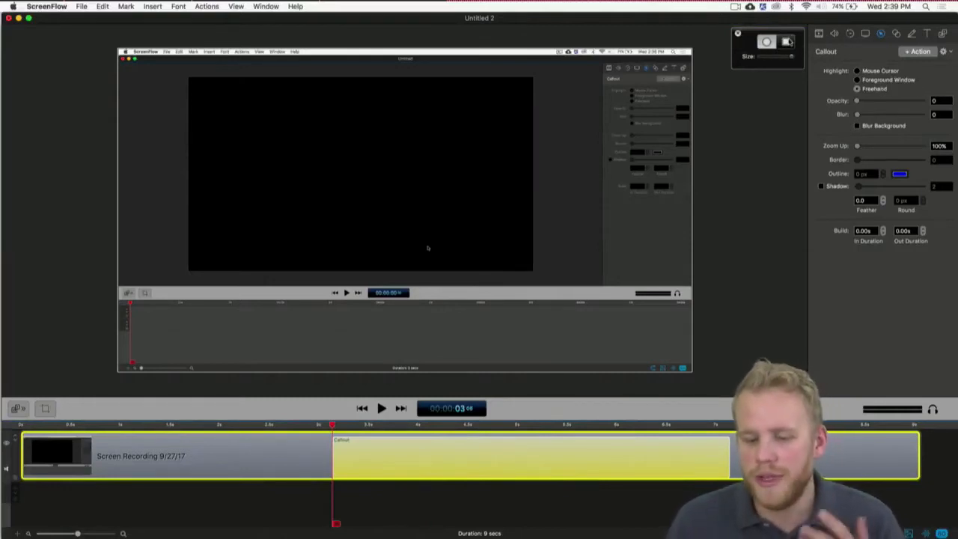
{"action": "left_click", "coordinate": [787, 41]}
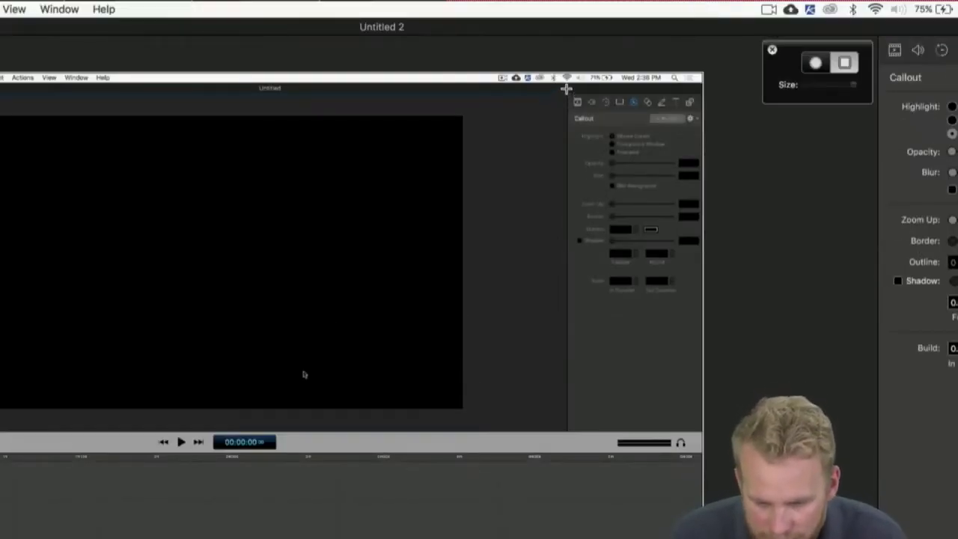
{"action": "left_click_drag", "start_coordinate": [567, 93], "coordinate": [703, 431]}
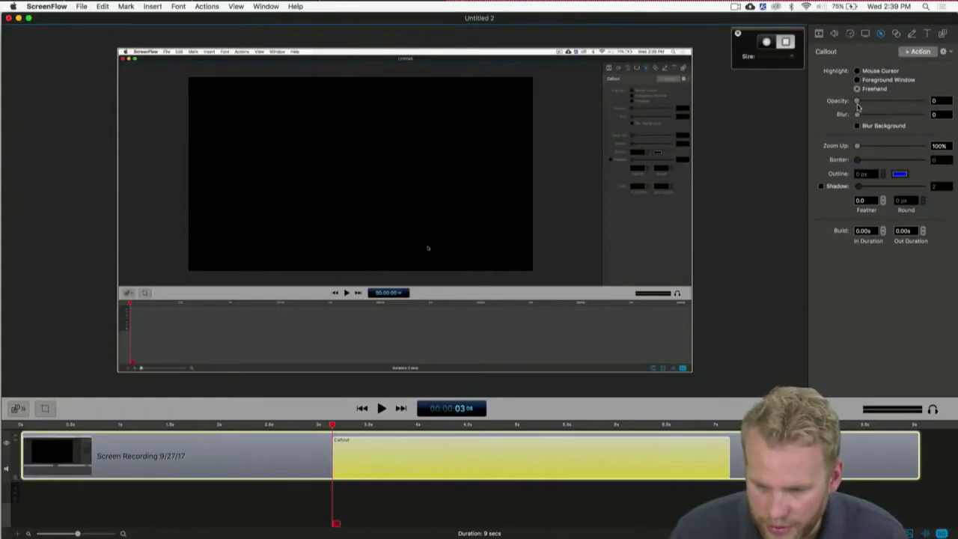
Set the callout's opacity to 62% and Zoom Up to 144%, and turn on Blur Background.
{"action": "mouse_move", "coordinate": [858, 101]}
{"action": "left_mouse_down"}
{"action": "mouse_move", "coordinate": [925, 101]}
{"action": "mouse_move", "coordinate": [848, 100]}
{"action": "mouse_move", "coordinate": [925, 115]}
{"action": "mouse_move", "coordinate": [857, 115]}
{"action": "left_mouse_up"}
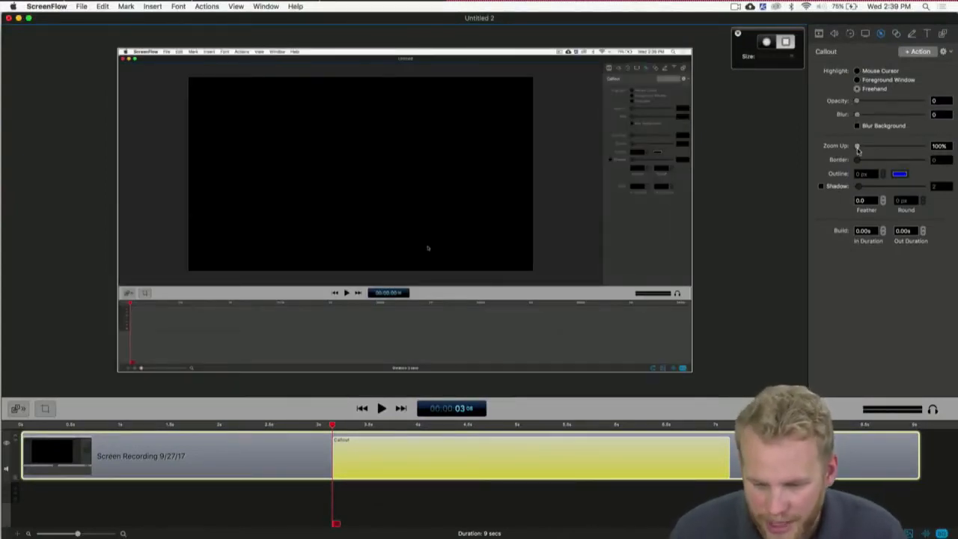
{"action": "left_click_drag", "start_coordinate": [858, 148], "coordinate": [900, 103]}
{"action": "left_click_drag", "start_coordinate": [859, 145], "coordinate": [864, 146]}
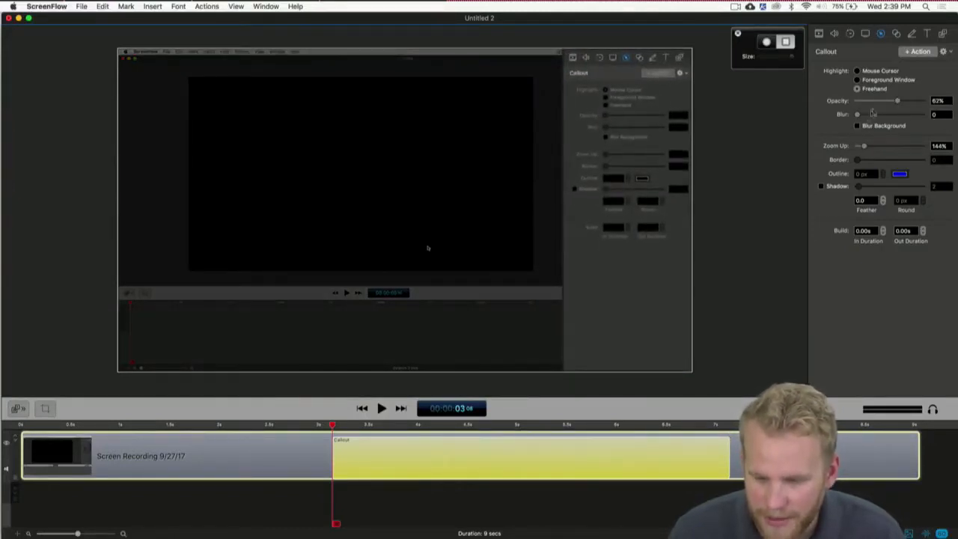
{"action": "left_click", "coordinate": [857, 125]}
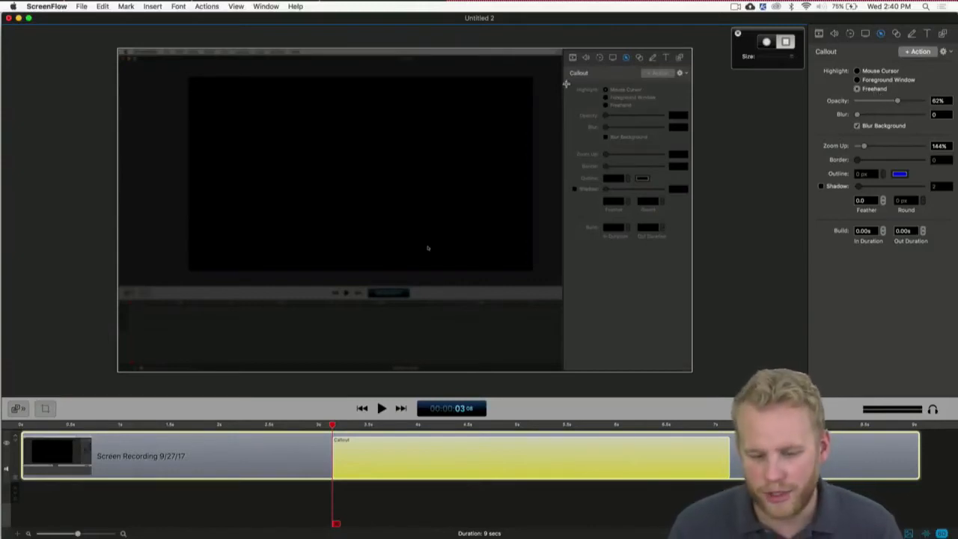
Try the Foreground Window and Mouse Cursor highlights on the callout, and return it to Freehand.
{"action": "left_click", "coordinate": [738, 35]}
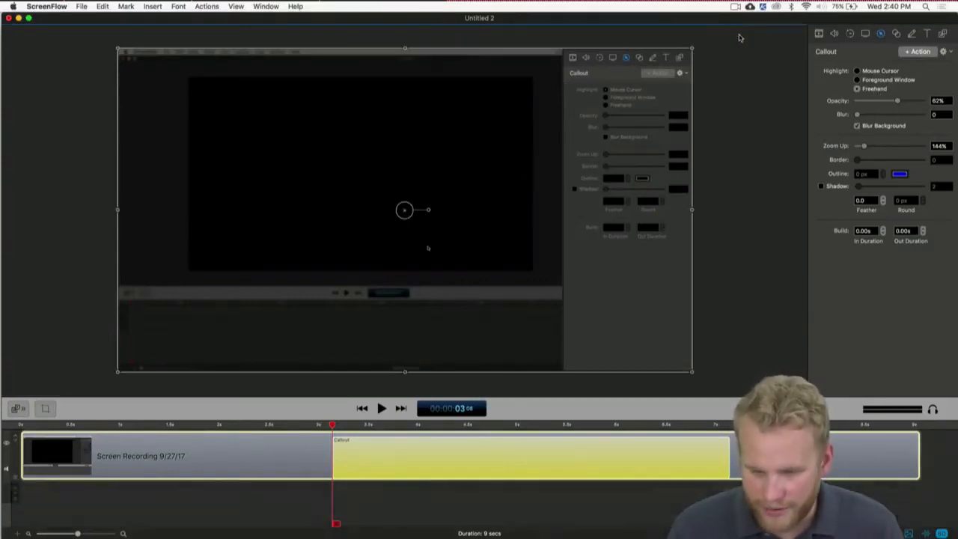
{"action": "left_click", "coordinate": [883, 83]}
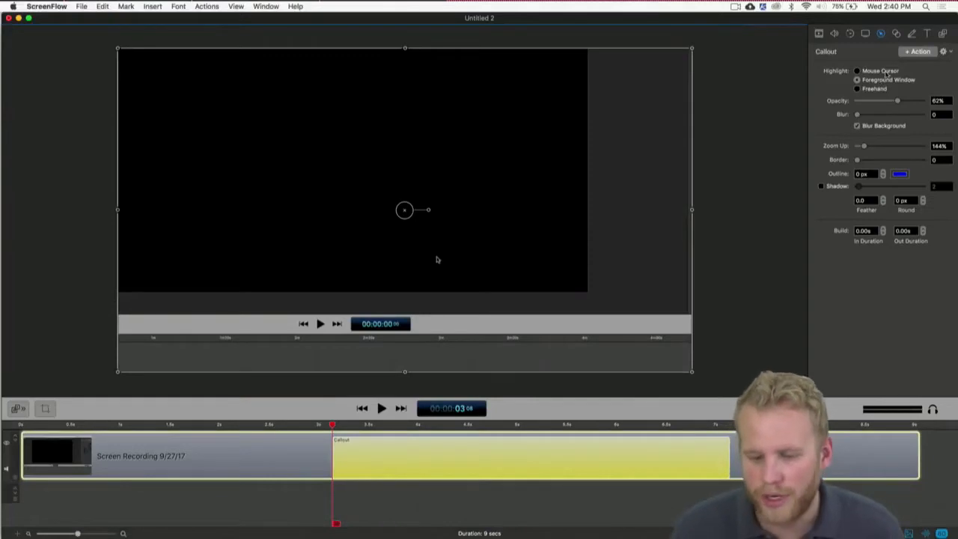
{"action": "left_click", "coordinate": [887, 72]}
{"action": "left_click", "coordinate": [881, 88]}
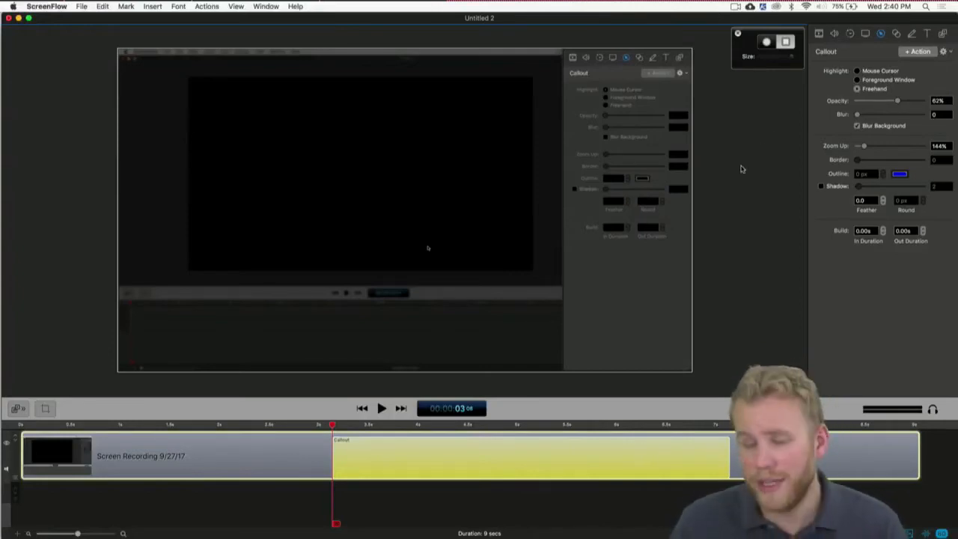
Switch to Chrome and check the live chat on the YouTube stream and the comments on the Facebook live video.
{"action": "key", "text": "ctrl+Up"}
{"action": "left_click", "coordinate": [695, 228]}
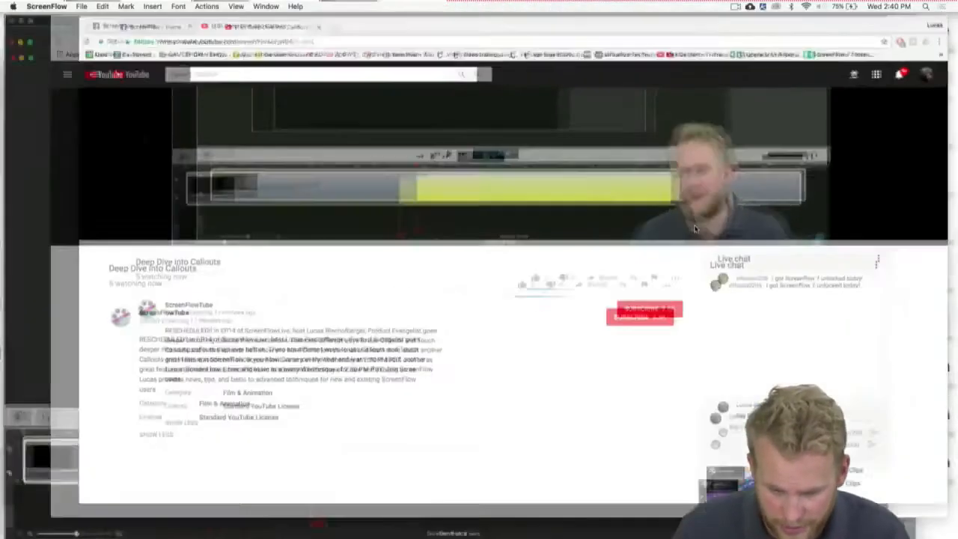
{"action": "scroll", "coordinate": [815, 355], "scroll_direction": "down", "scroll_amount": 4}
{"action": "scroll", "coordinate": [814, 356], "scroll_direction": "up", "scroll_amount": 4}
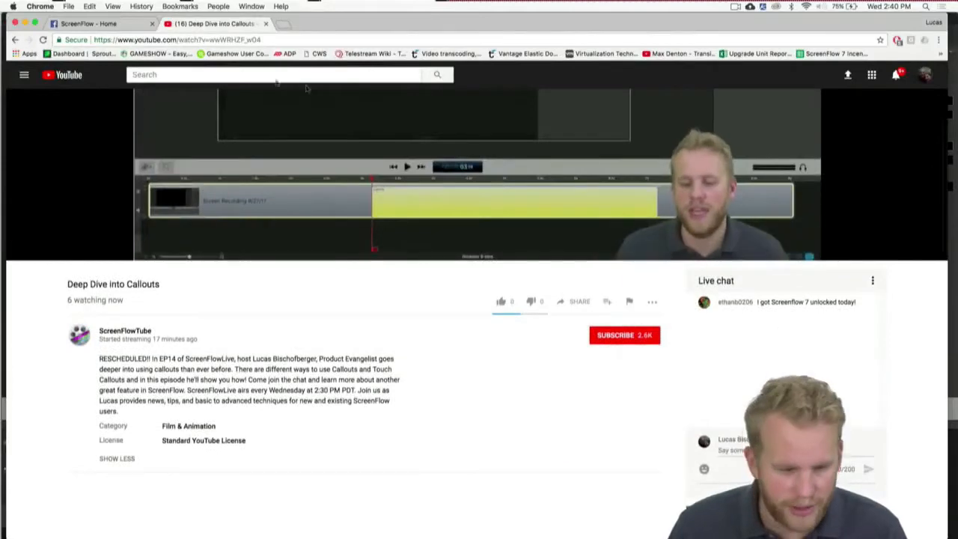
{"action": "left_click", "coordinate": [112, 23]}
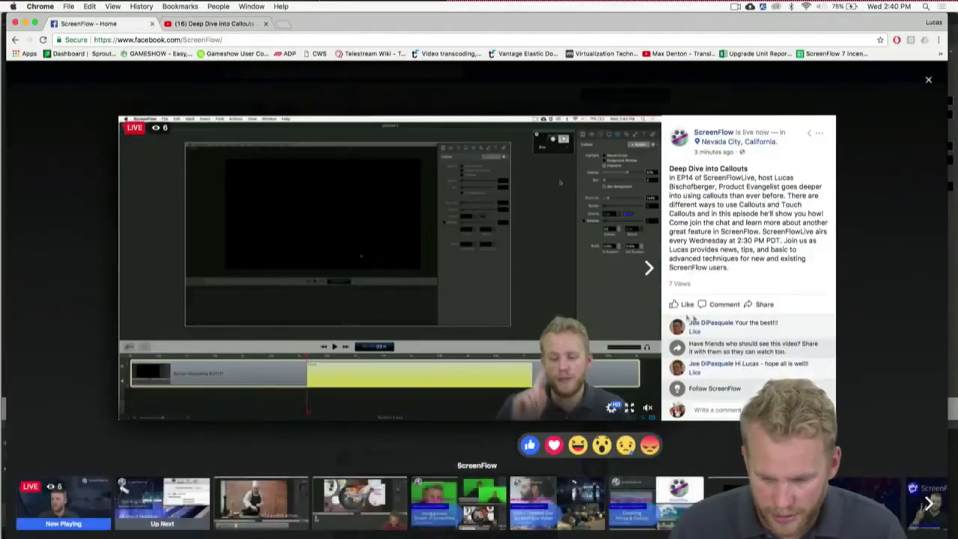
{"action": "scroll", "coordinate": [690, 318], "scroll_direction": "down", "scroll_amount": 2}
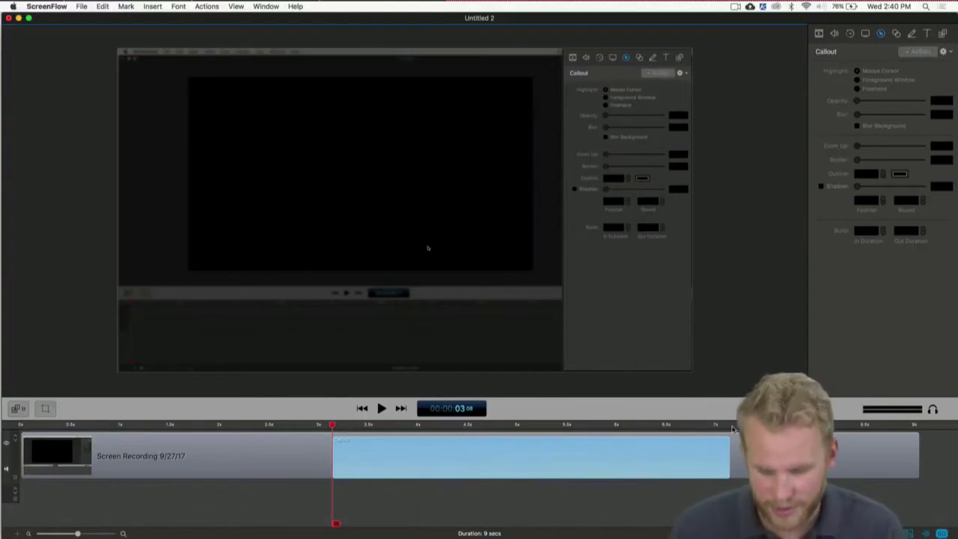
Delete the callout from the recording and close the Untitled 2 project without saving.
{"action": "left_click", "coordinate": [614, 473]}
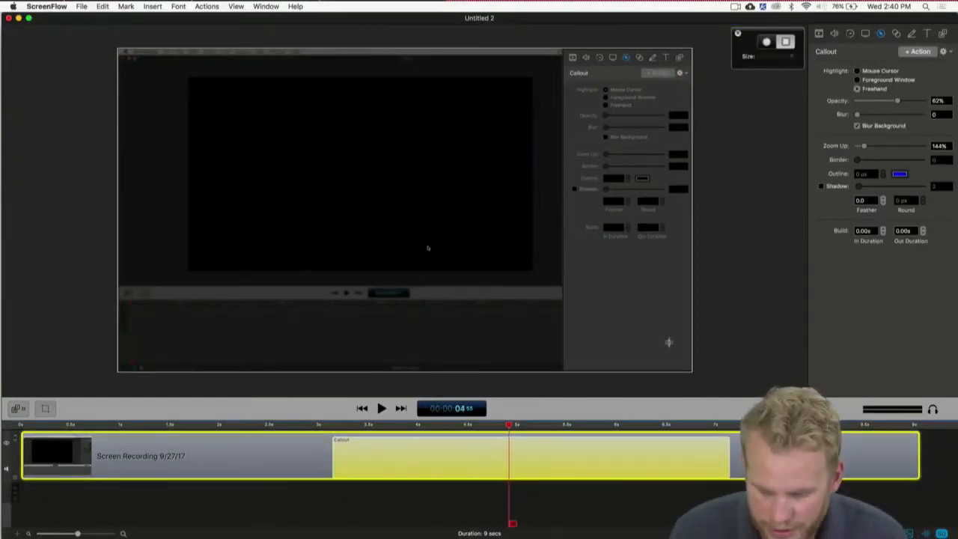
{"action": "key", "text": "Delete"}
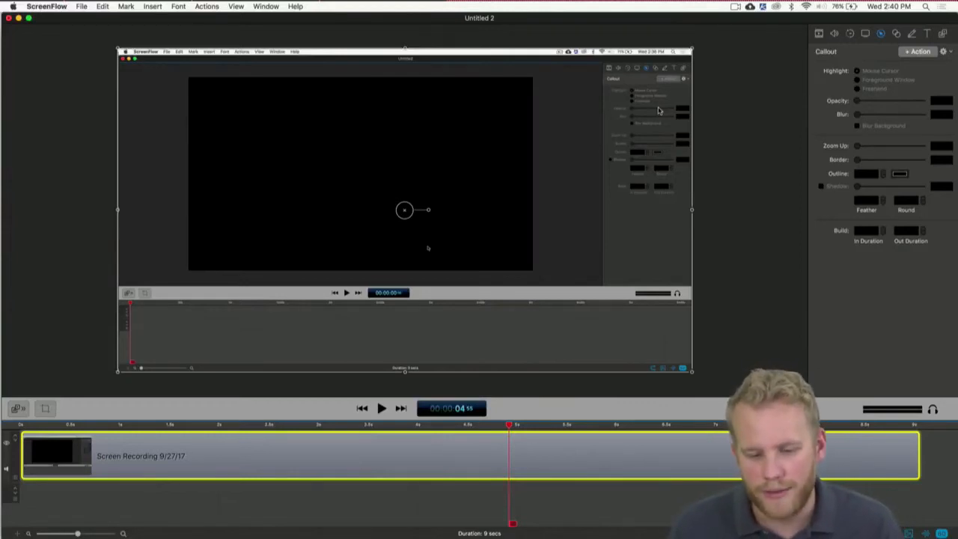
{"action": "left_click", "coordinate": [8, 17]}
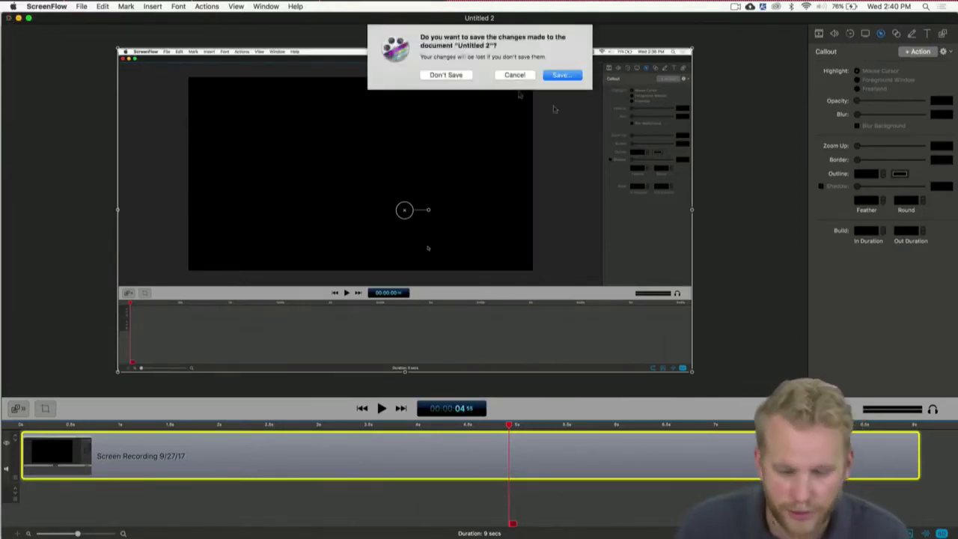
{"action": "left_click", "coordinate": [447, 75]}
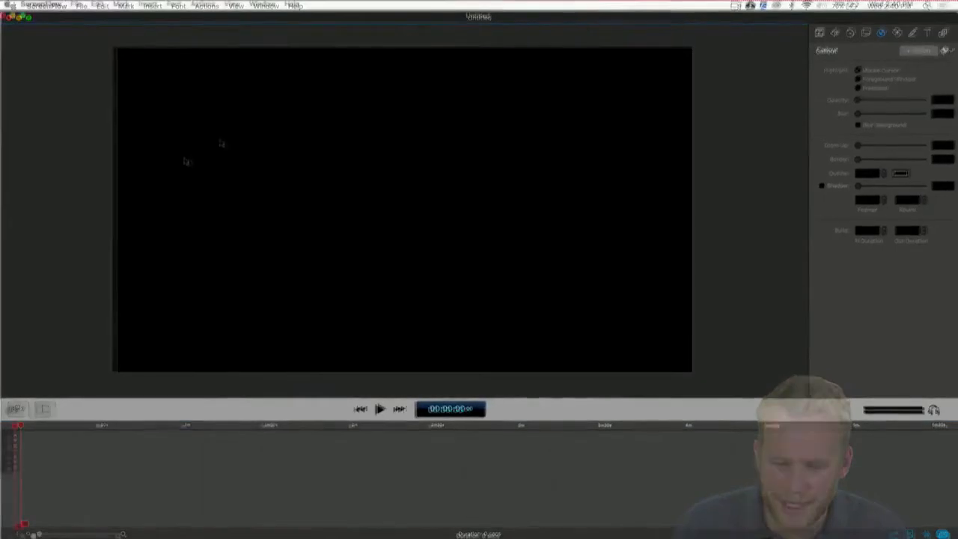
Start a new screen recording and, while it runs, add a text clip to the Untitled project.
{"action": "left_click", "coordinate": [740, 4]}
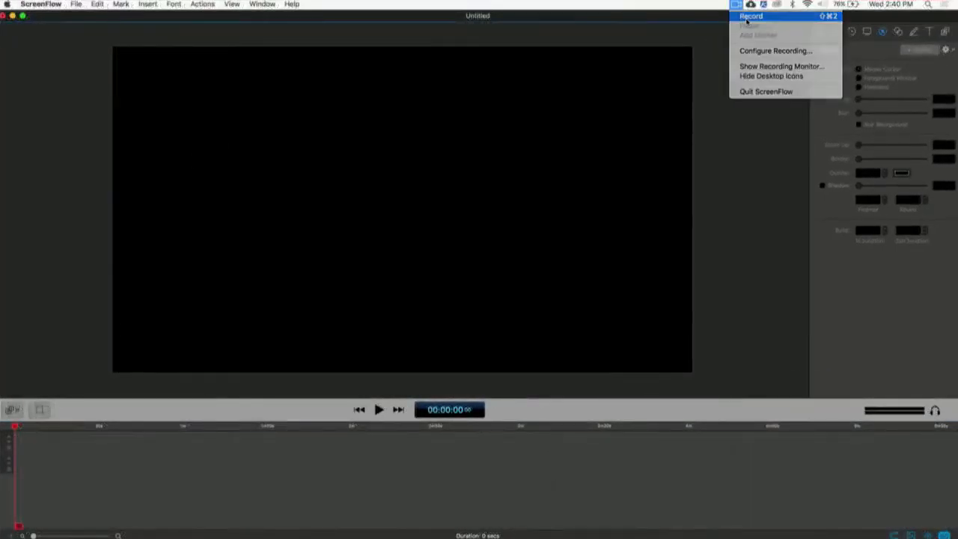
{"action": "left_click", "coordinate": [747, 20]}
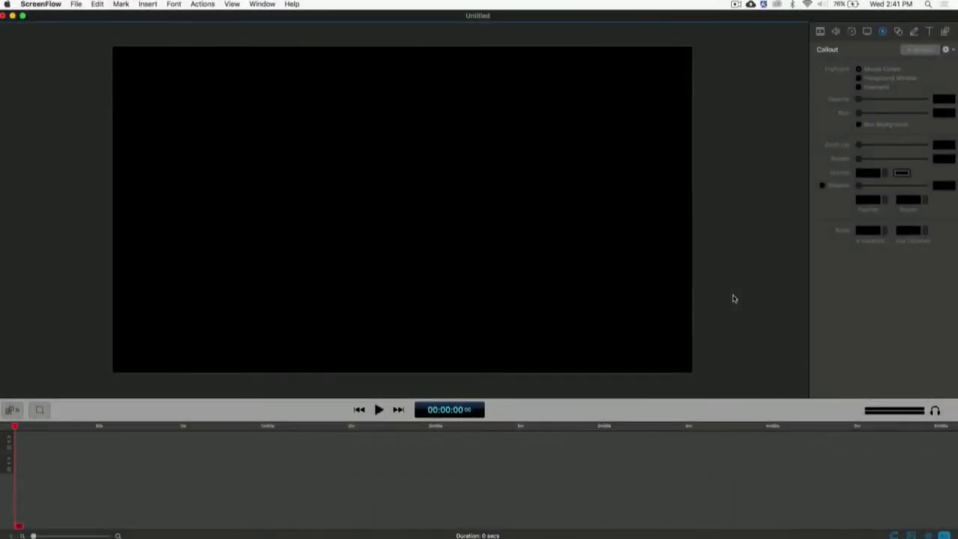
{"action": "left_click", "coordinate": [931, 33]}
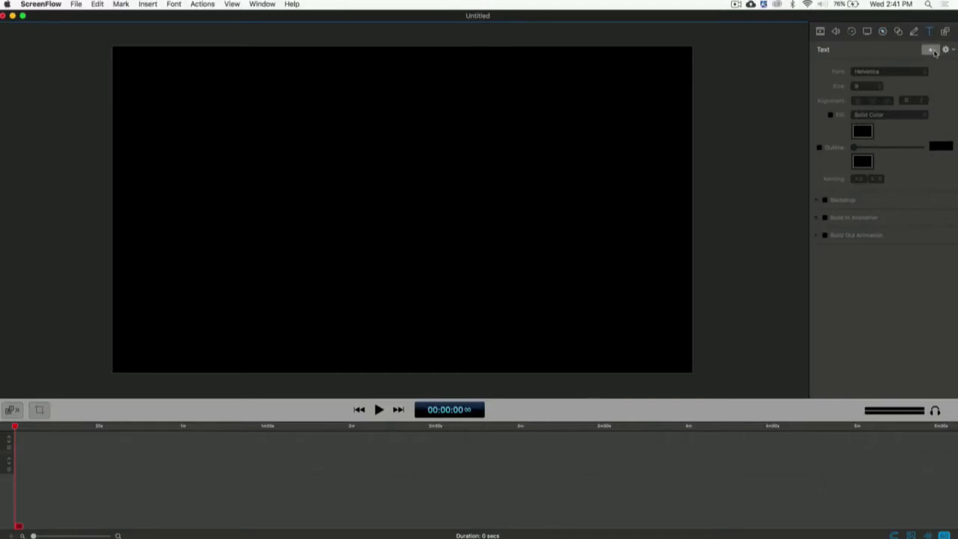
{"action": "left_click", "coordinate": [932, 50]}
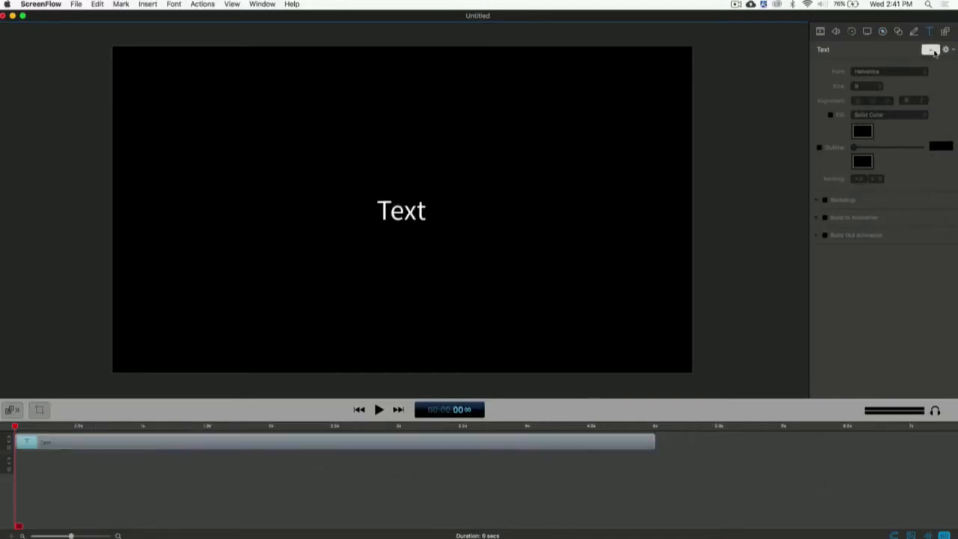
Enable the text clip's Build In Animation and set its type to Move into Place.
{"action": "left_click", "coordinate": [819, 217]}
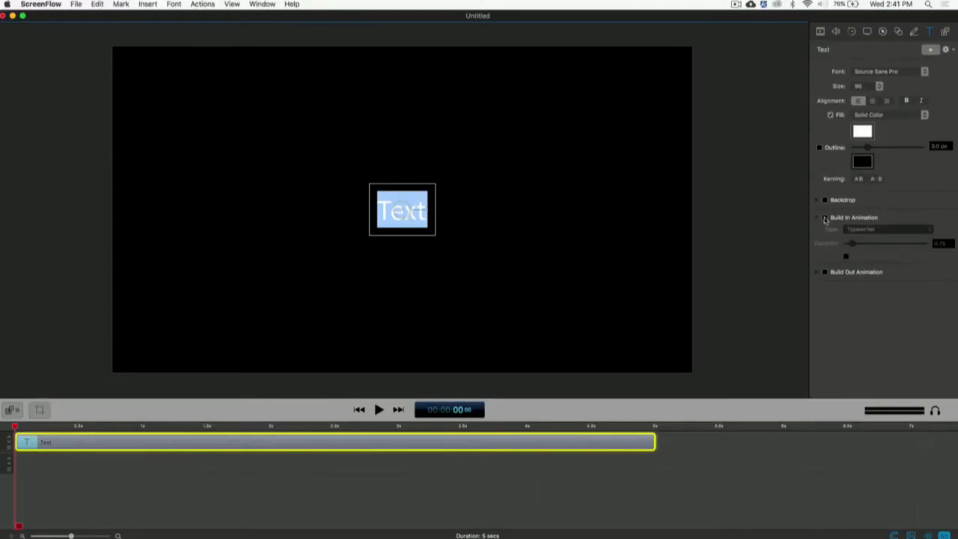
{"action": "left_click", "coordinate": [825, 219]}
{"action": "left_click", "coordinate": [870, 228]}
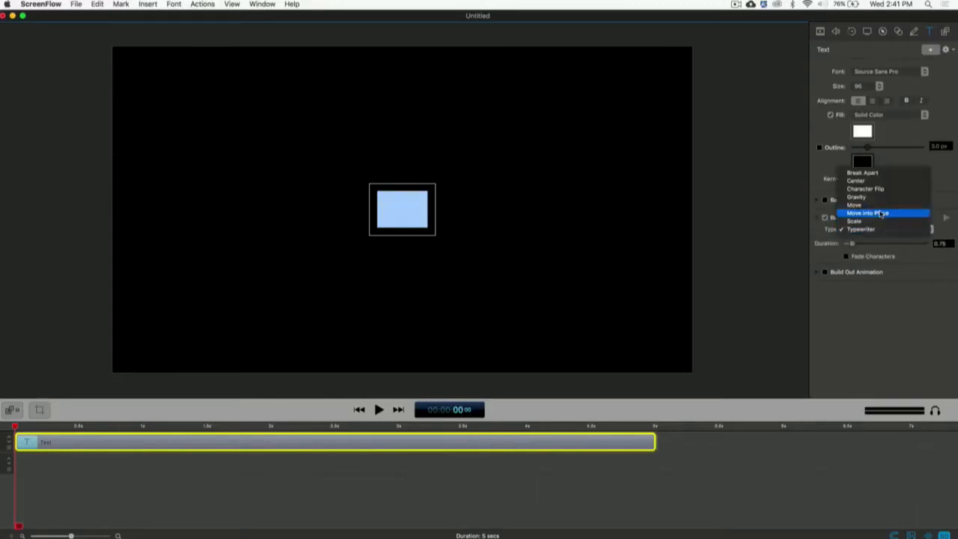
{"action": "left_click", "coordinate": [881, 214]}
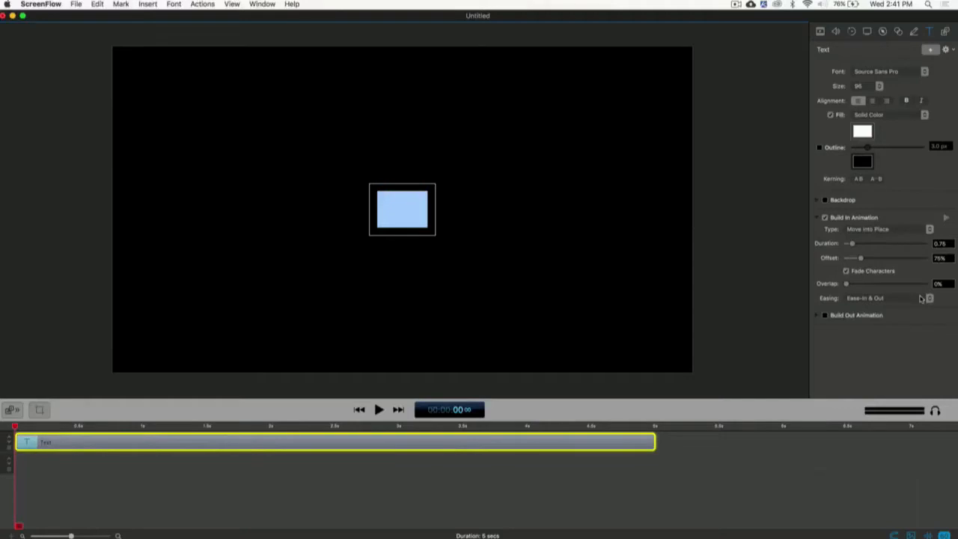
Stop the screen recording and create a new document from it.
{"action": "left_click", "coordinate": [744, 4]}
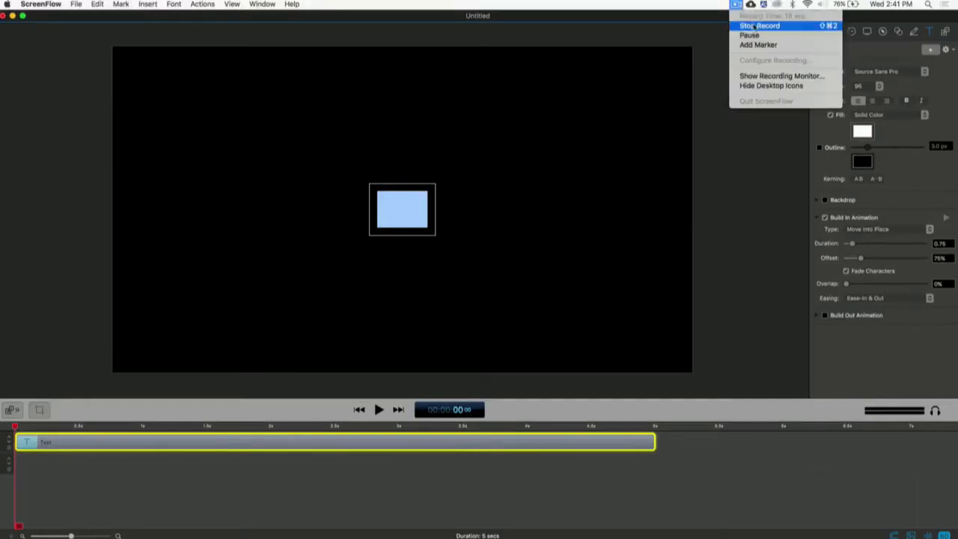
{"action": "left_click", "coordinate": [753, 25]}
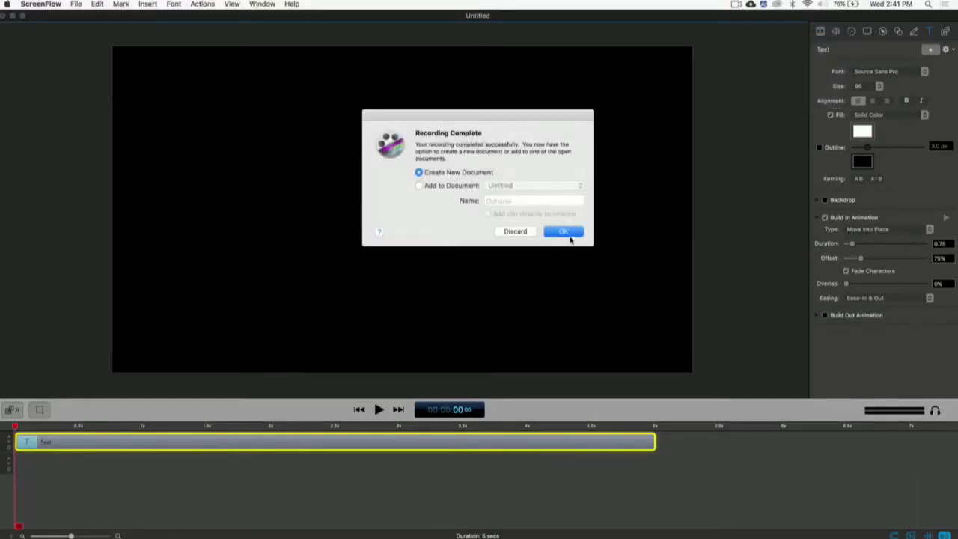
{"action": "left_click", "coordinate": [570, 235]}
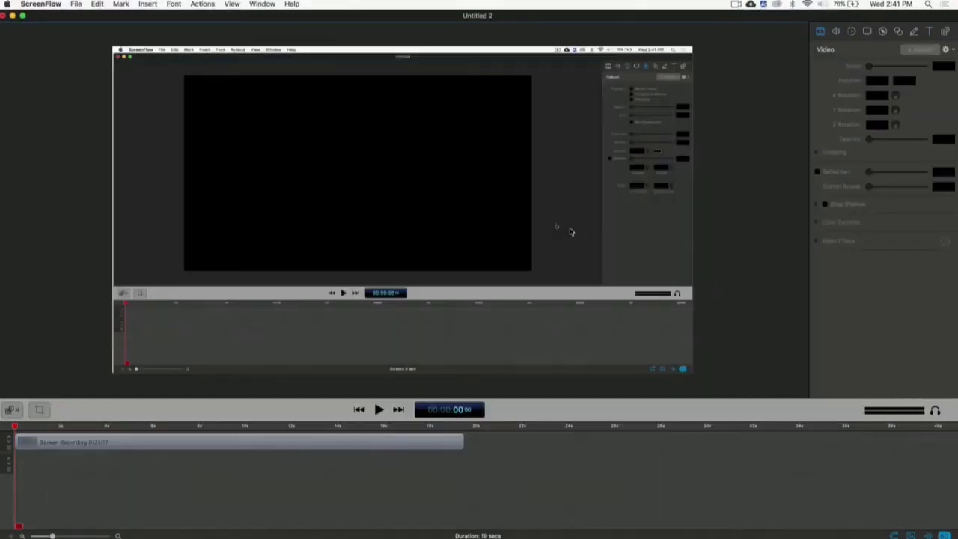
Find where the action begins in the recording, split the clip at about 2.8 seconds, and delete the part before it.
{"action": "key", "text": "space"}
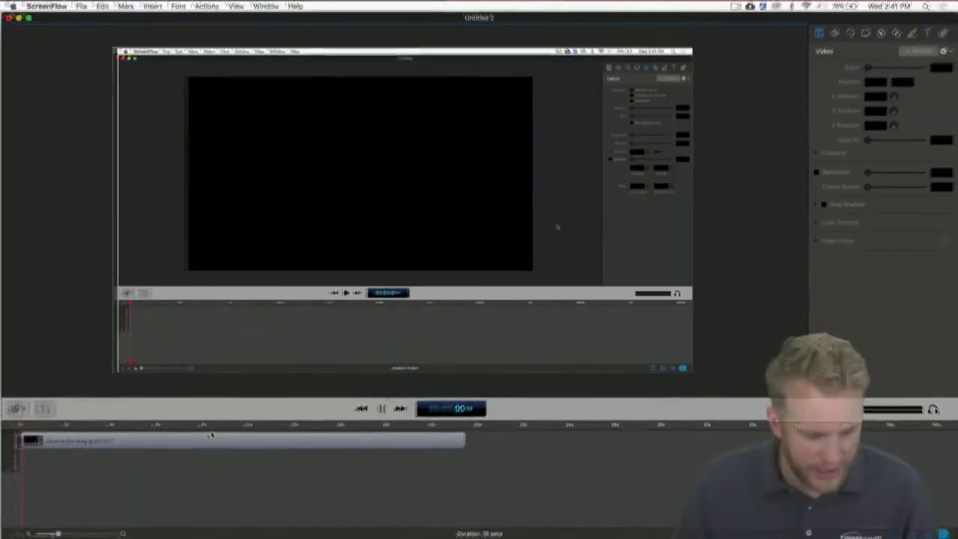
{"action": "left_click", "coordinate": [33, 442]}
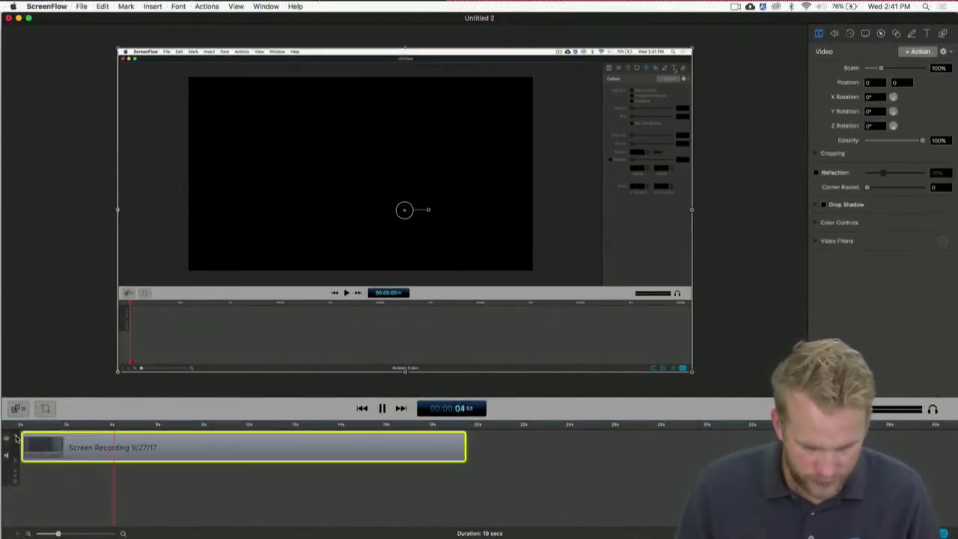
{"action": "key", "text": "space"}
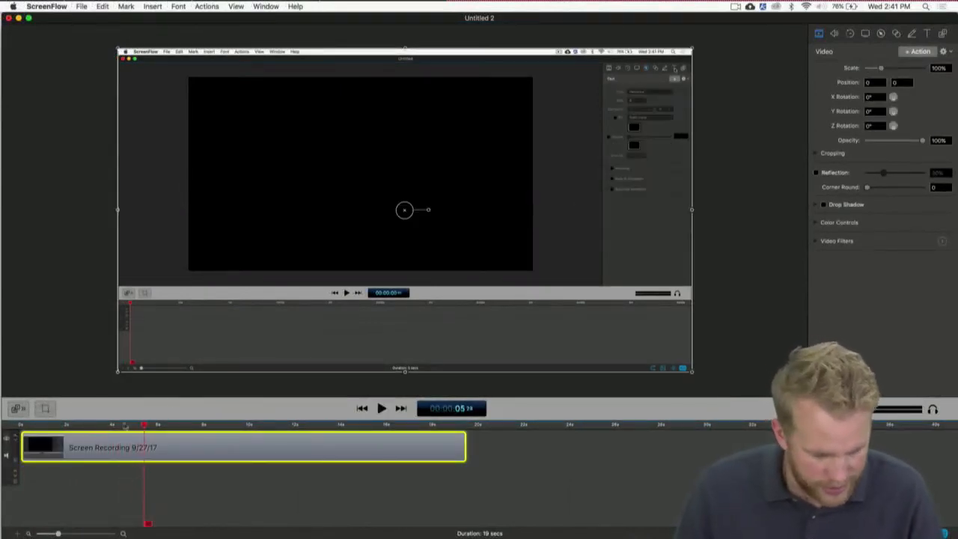
{"action": "left_click_drag", "start_coordinate": [126, 427], "coordinate": [86, 425]}
{"action": "key", "text": "space"}
{"action": "key", "text": "space"}
{"action": "key", "text": "t"}
{"action": "key", "text": "Delete"}
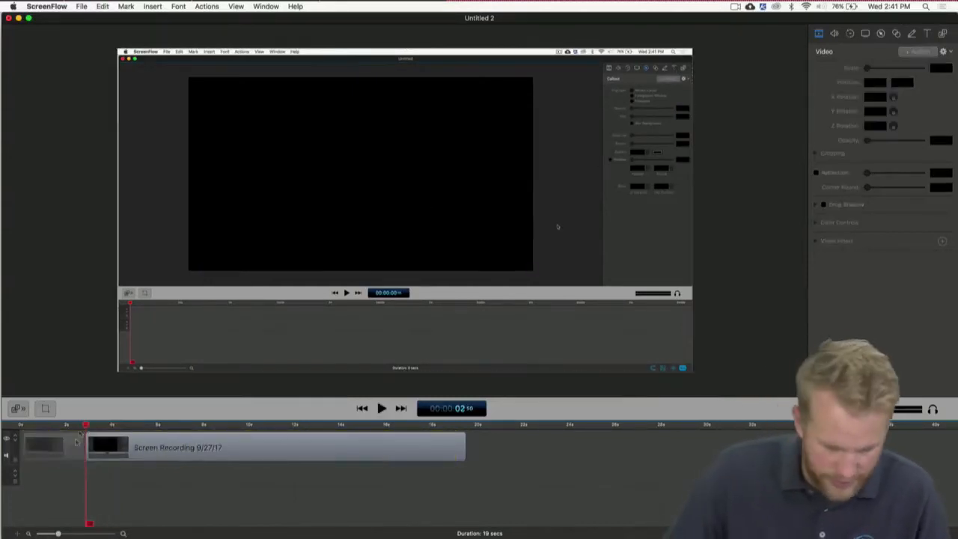
Split the recording at about 13.5 seconds and delete the remainder at its end.
{"action": "left_click_drag", "start_coordinate": [187, 447], "coordinate": [329, 427]}
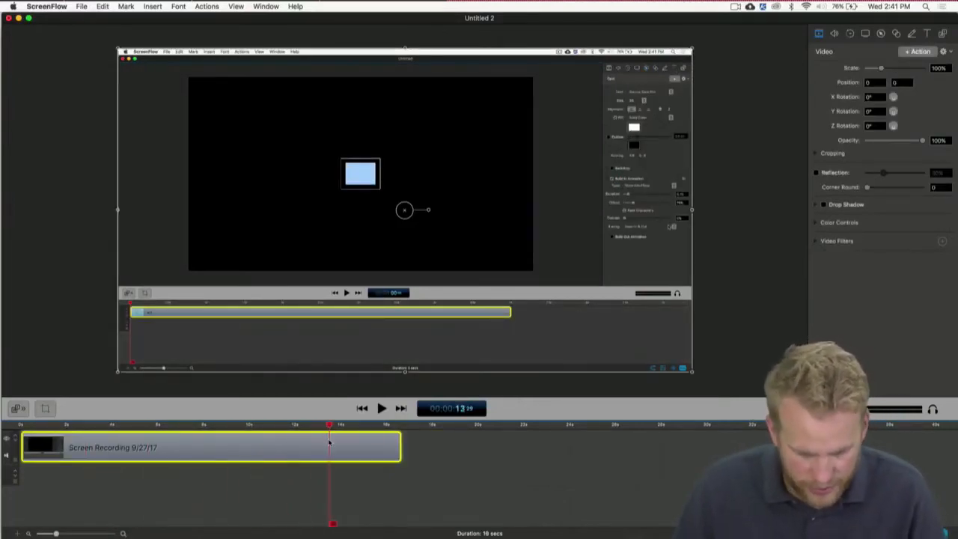
{"action": "key", "text": "t"}
{"action": "left_click_drag", "start_coordinate": [412, 490], "coordinate": [386, 451]}
{"action": "key", "text": "Delete"}
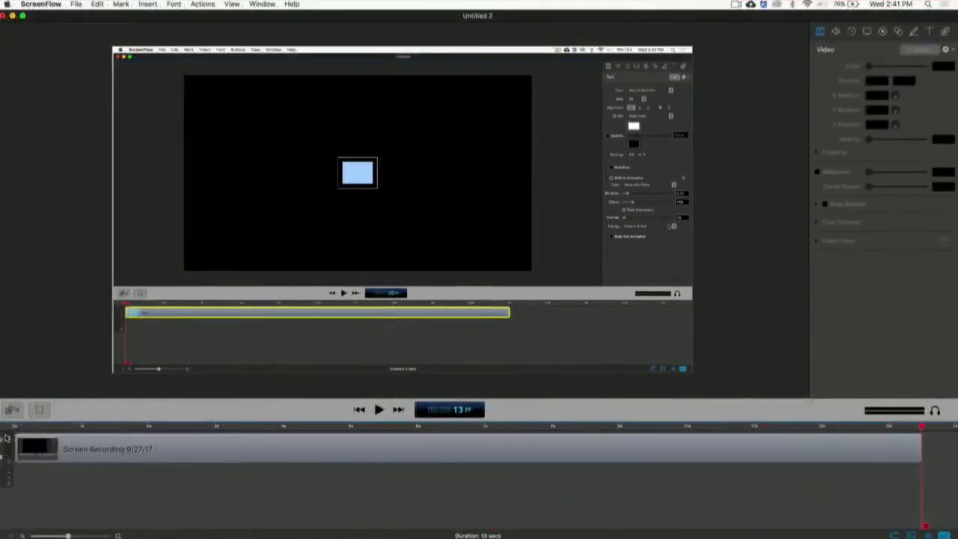
Play back the trimmed recording and add a video action to the clip just after the 5-second mark.
{"action": "left_click", "coordinate": [359, 410]}
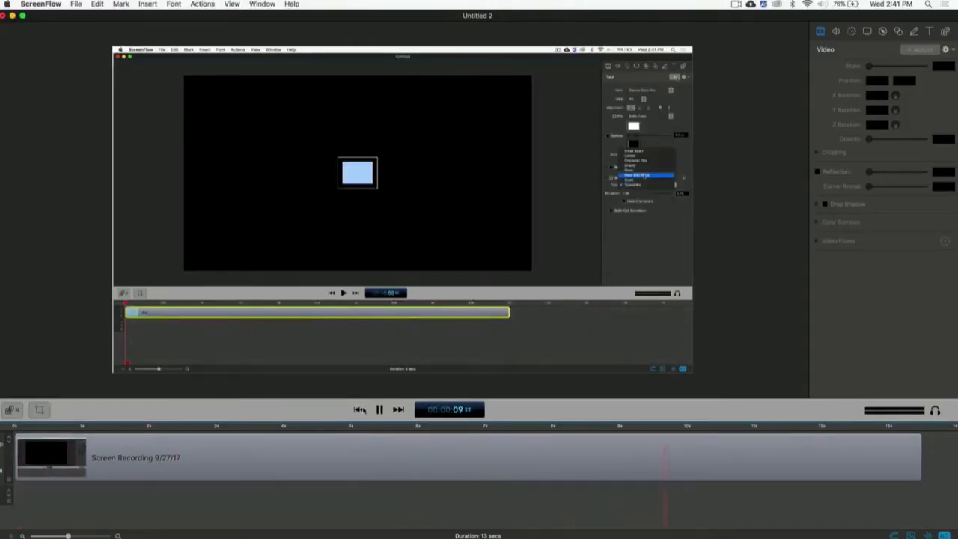
{"action": "key", "text": "space"}
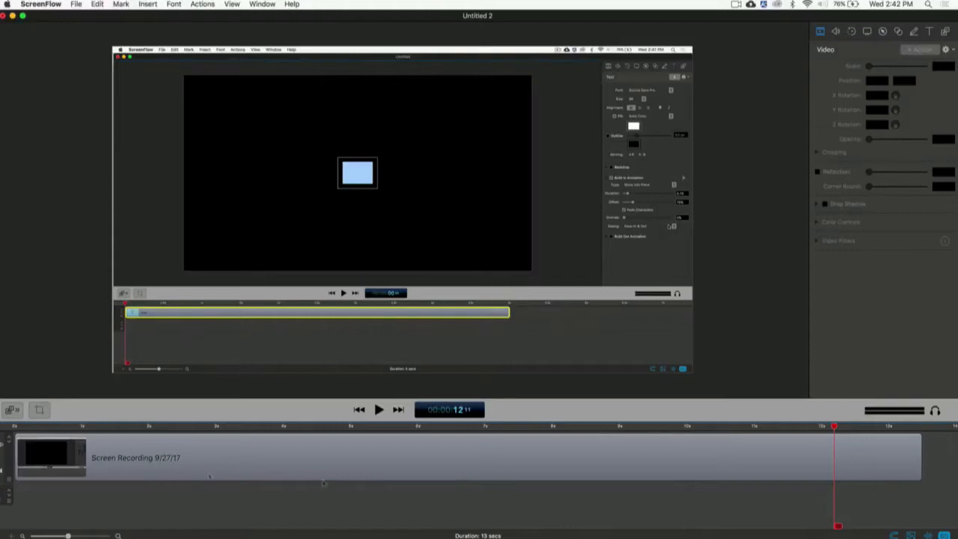
{"action": "left_click", "coordinate": [366, 429]}
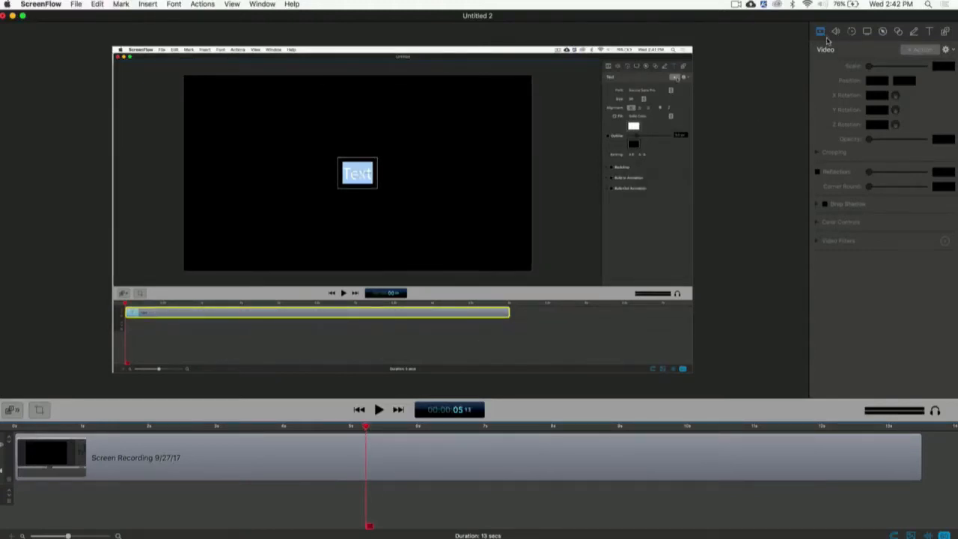
{"action": "left_click", "coordinate": [551, 447]}
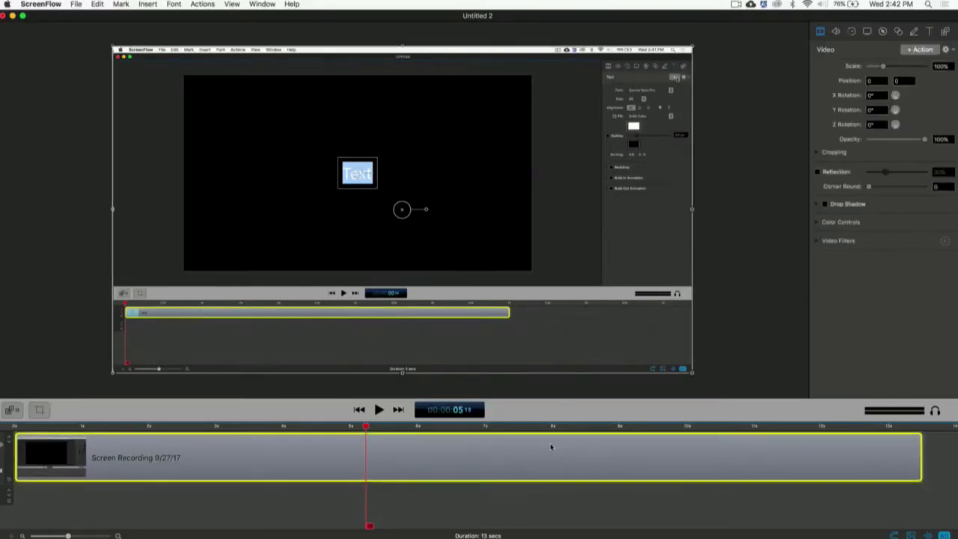
{"action": "key", "text": "super+k"}
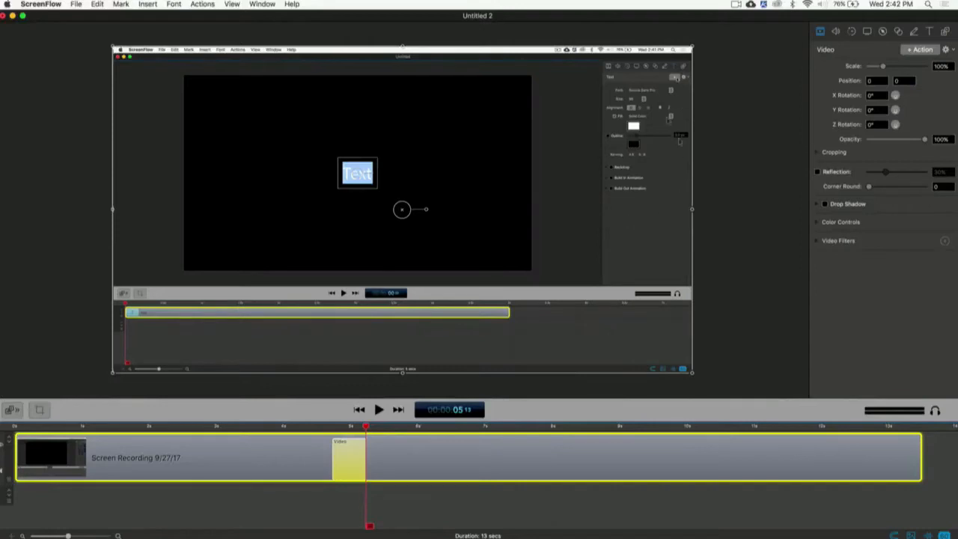
Try enlarging the recording to 120% by stretching it beyond the canvas's left edge.
{"action": "scroll", "coordinate": [266, 203], "scroll_direction": "down", "scroll_amount": 5}
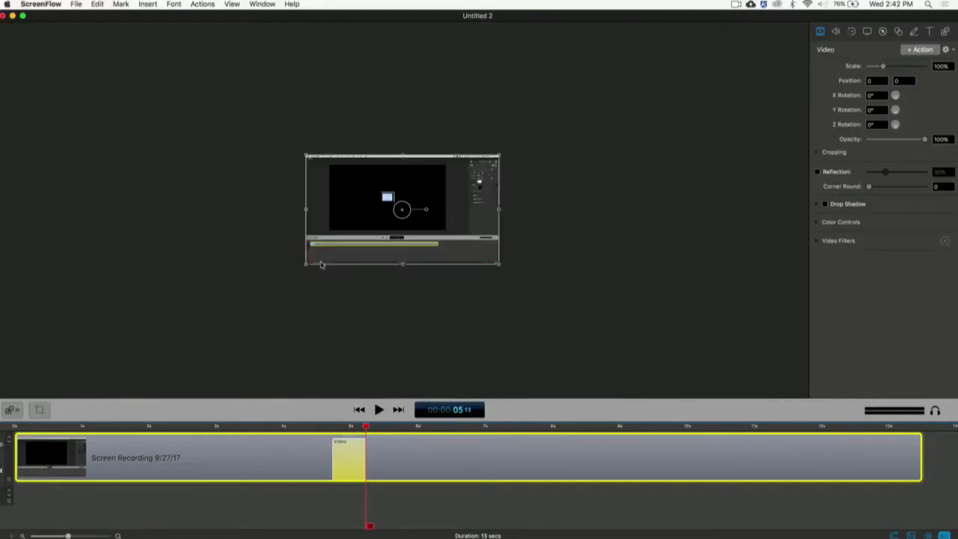
{"action": "scroll", "coordinate": [304, 270], "scroll_direction": "up", "scroll_amount": 10}
{"action": "scroll", "coordinate": [304, 270], "scroll_direction": "down", "scroll_amount": 10}
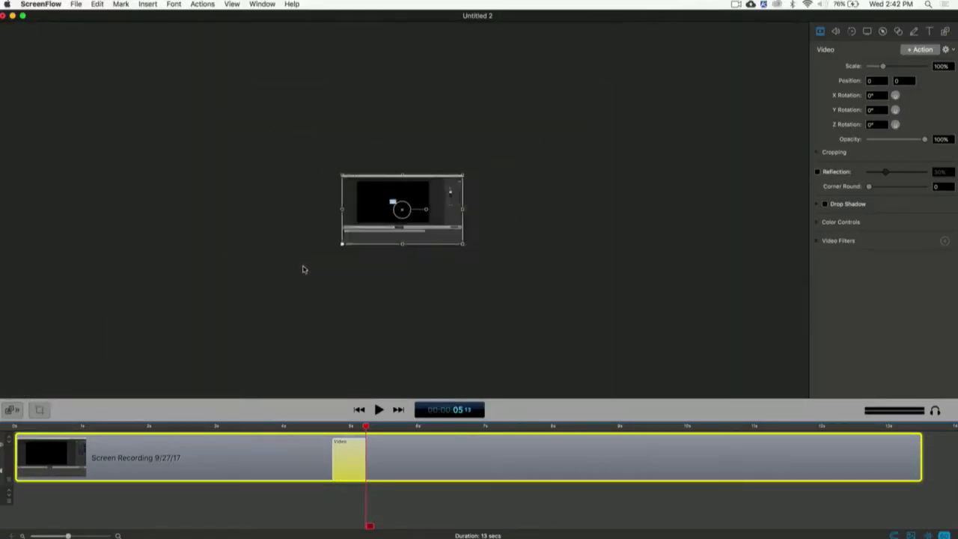
{"action": "scroll", "coordinate": [304, 269], "scroll_direction": "up", "scroll_amount": 5}
{"action": "scroll", "coordinate": [304, 269], "scroll_direction": "down", "scroll_amount": 5}
{"action": "scroll", "coordinate": [304, 270], "scroll_direction": "up", "scroll_amount": 6}
{"action": "scroll", "coordinate": [304, 269], "scroll_direction": "down", "scroll_amount": 2}
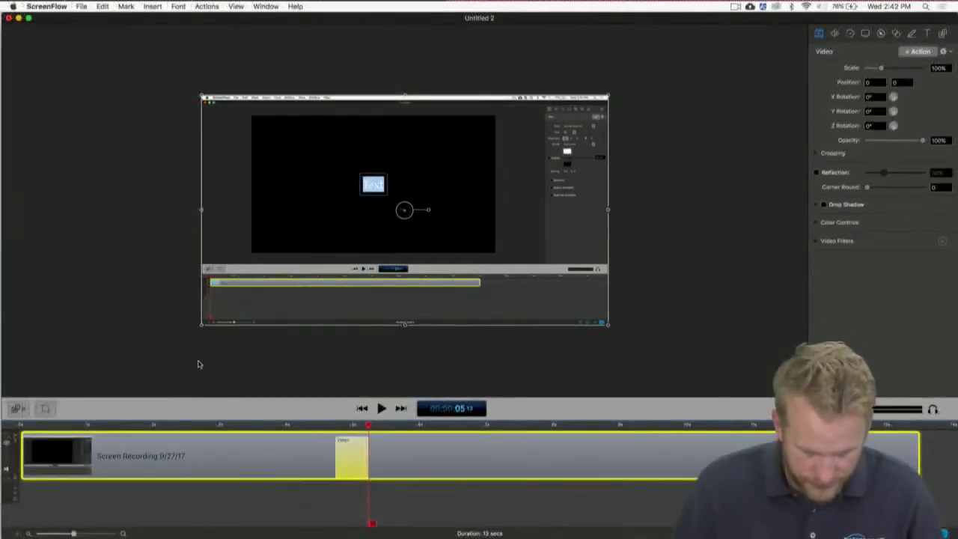
{"action": "scroll", "coordinate": [253, 305], "scroll_direction": "down", "scroll_amount": 5}
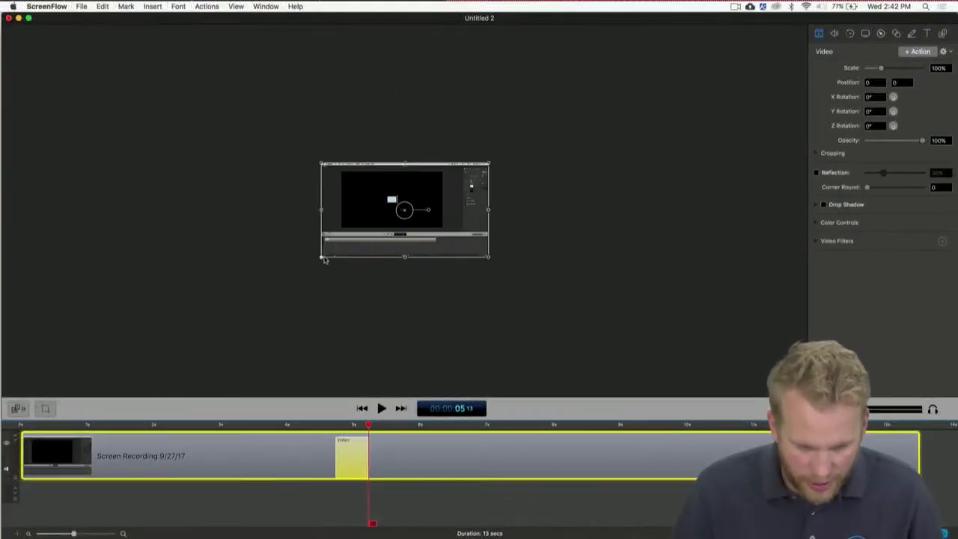
{"action": "left_click_drag", "start_coordinate": [324, 260], "coordinate": [322, 260]}
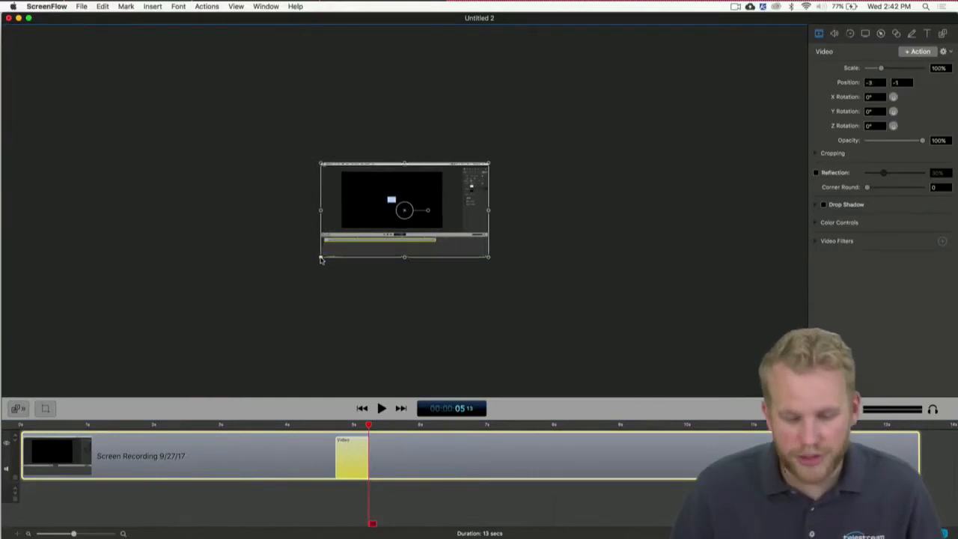
{"action": "scroll", "coordinate": [321, 259], "scroll_direction": "up", "scroll_amount": 5}
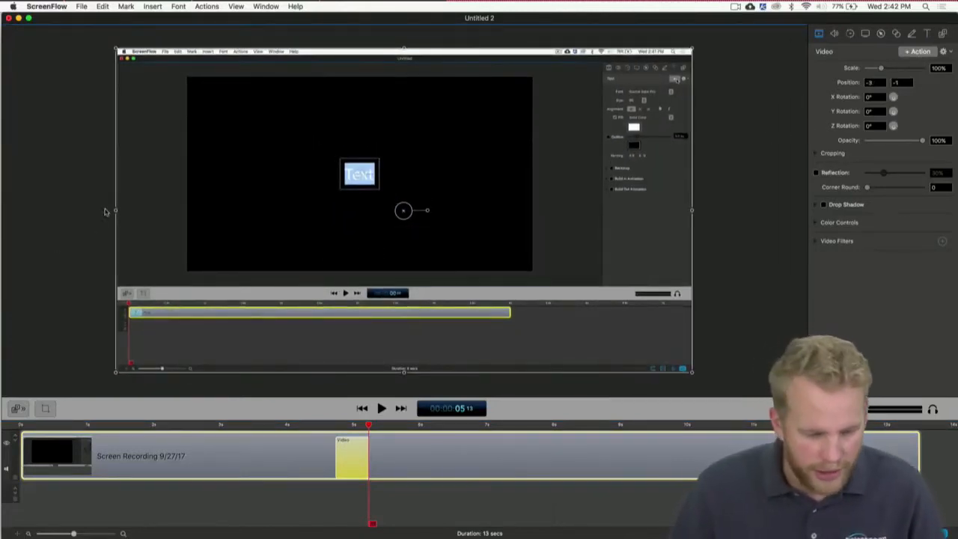
{"action": "left_click_drag", "start_coordinate": [105, 212], "coordinate": [3, 215]}
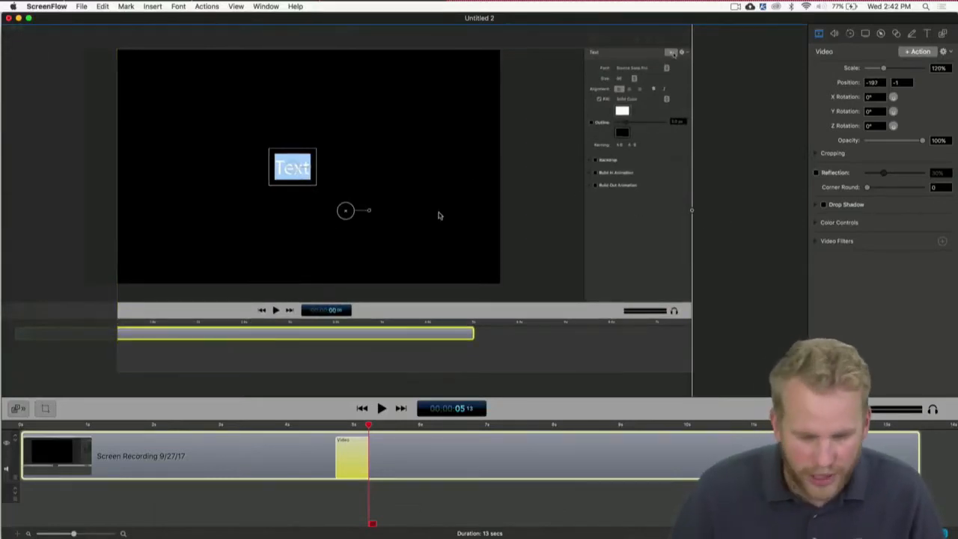
Scale the recording to 413% and position it at -3,000, -1,508 so the Text properties fill the canvas.
{"action": "scroll", "coordinate": [439, 215], "scroll_direction": "down", "scroll_amount": 5}
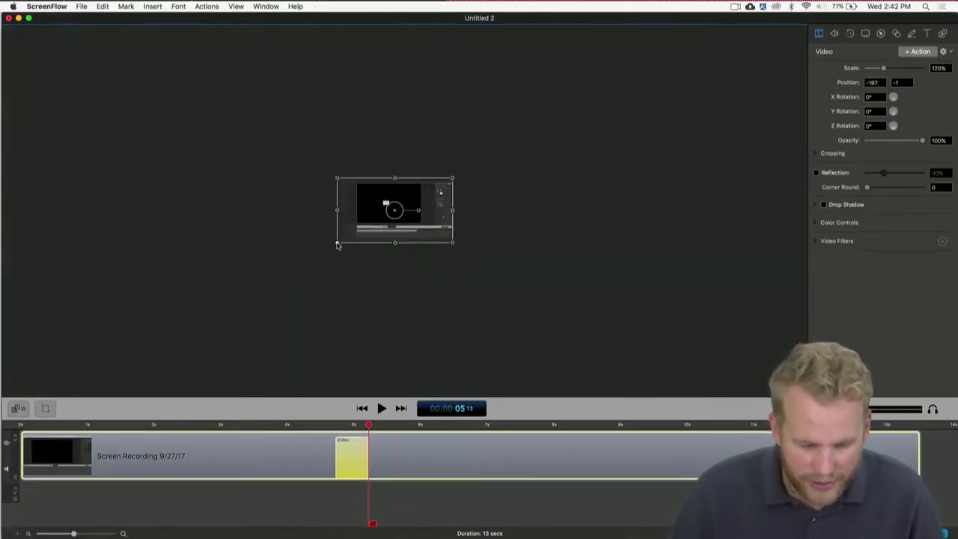
{"action": "left_click_drag", "start_coordinate": [337, 244], "coordinate": [75, 413]}
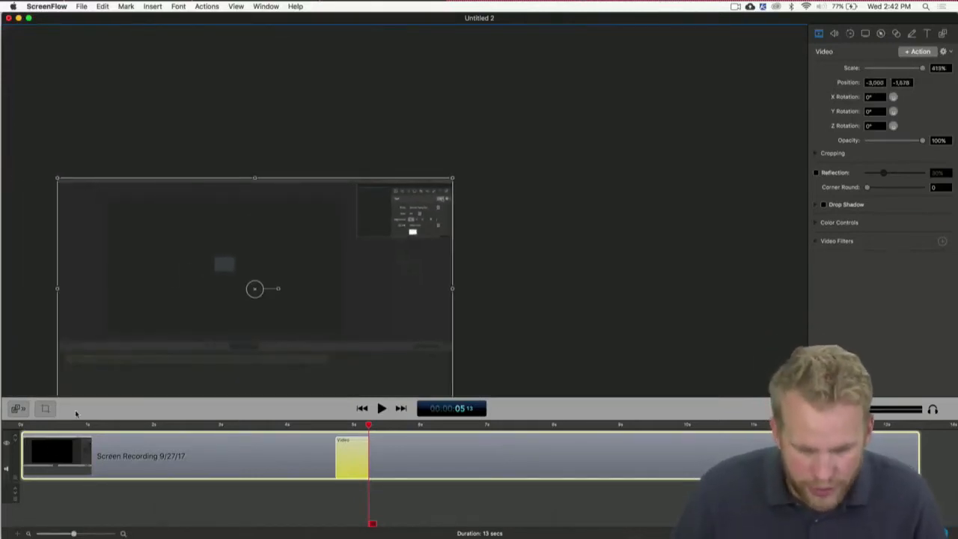
{"action": "left_click_drag", "start_coordinate": [433, 252], "coordinate": [432, 248]}
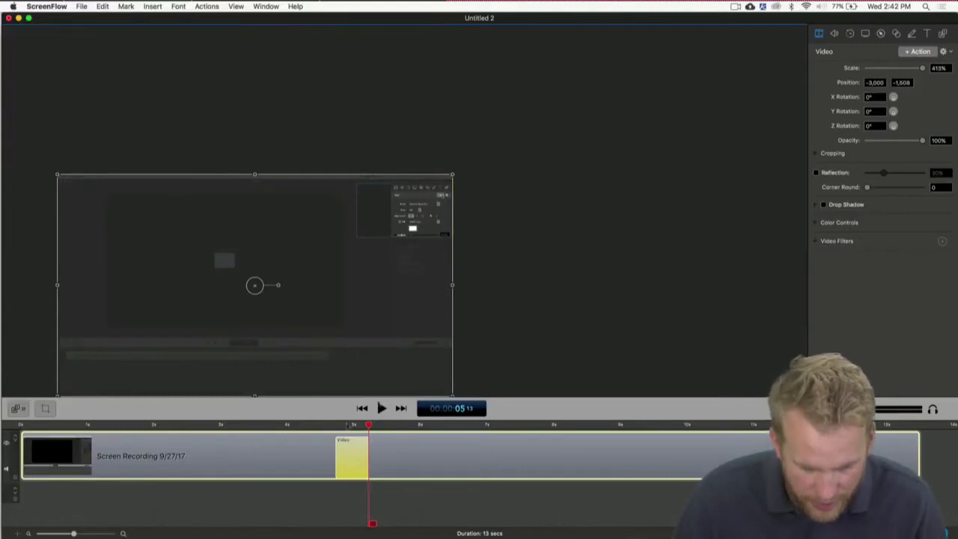
{"action": "scroll", "coordinate": [428, 334], "scroll_direction": "up", "scroll_amount": 10}
{"action": "left_click", "coordinate": [702, 259]}
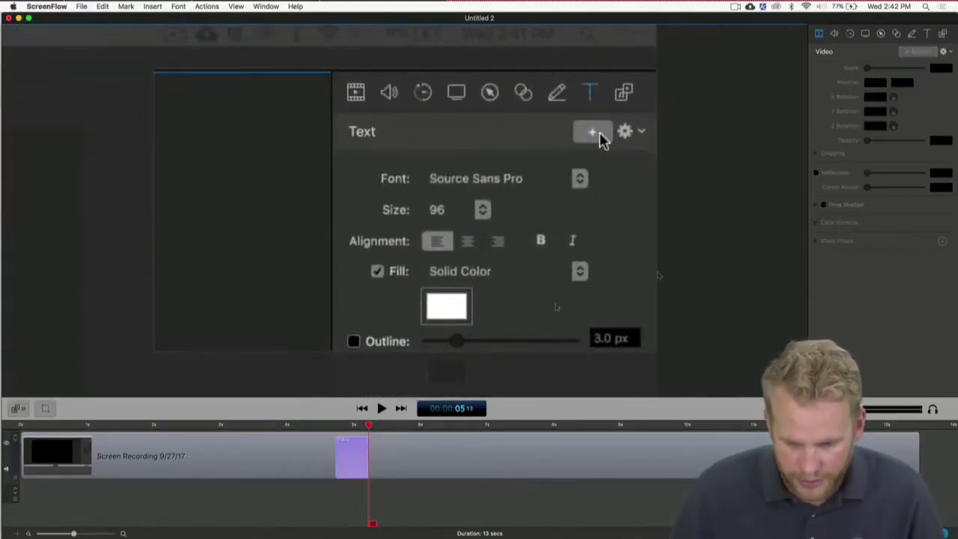
Extend the video action's start back to about 2 seconds and preview the slower zoom.
{"action": "left_click", "coordinate": [335, 458]}
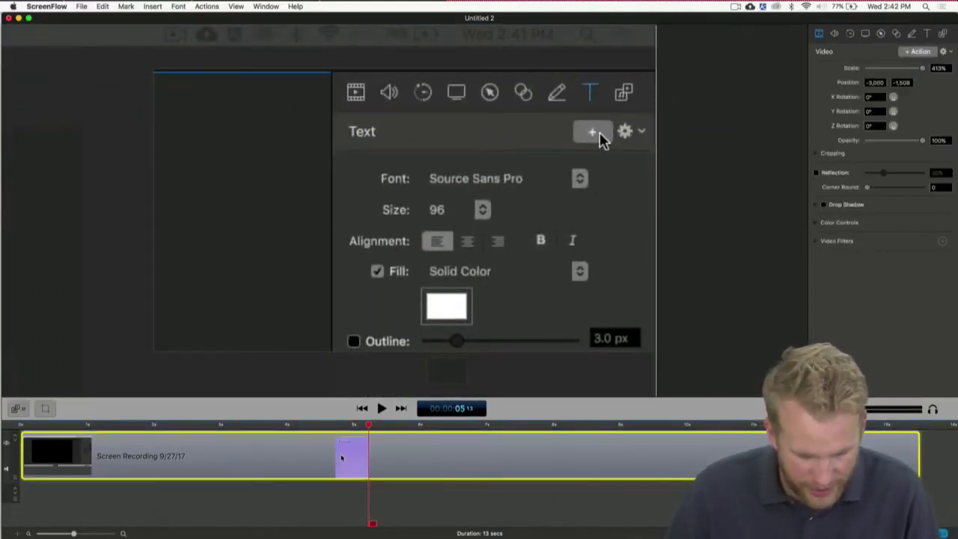
{"action": "left_click_drag", "start_coordinate": [341, 457], "coordinate": [150, 457]}
{"action": "left_click", "coordinate": [190, 511]}
{"action": "key", "text": "space"}
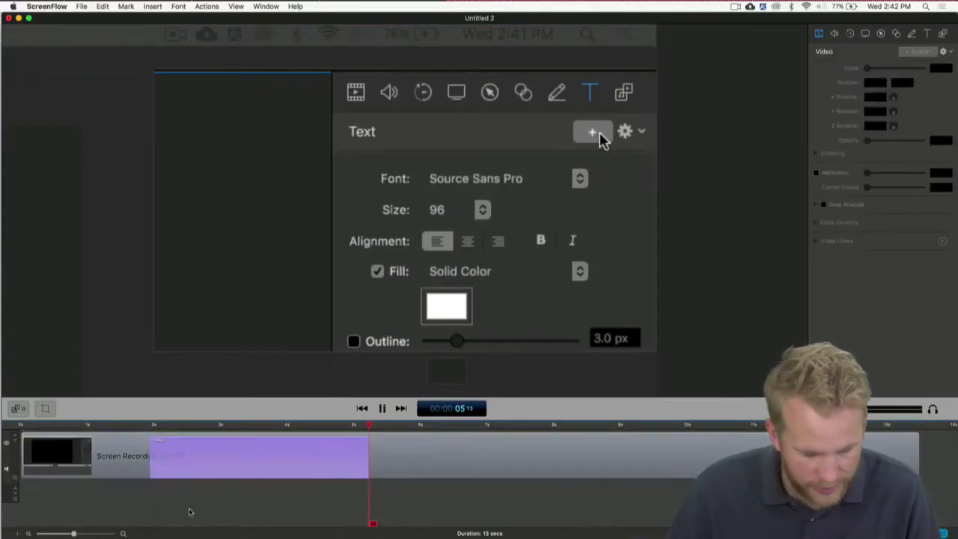
{"action": "left_click", "coordinate": [119, 424]}
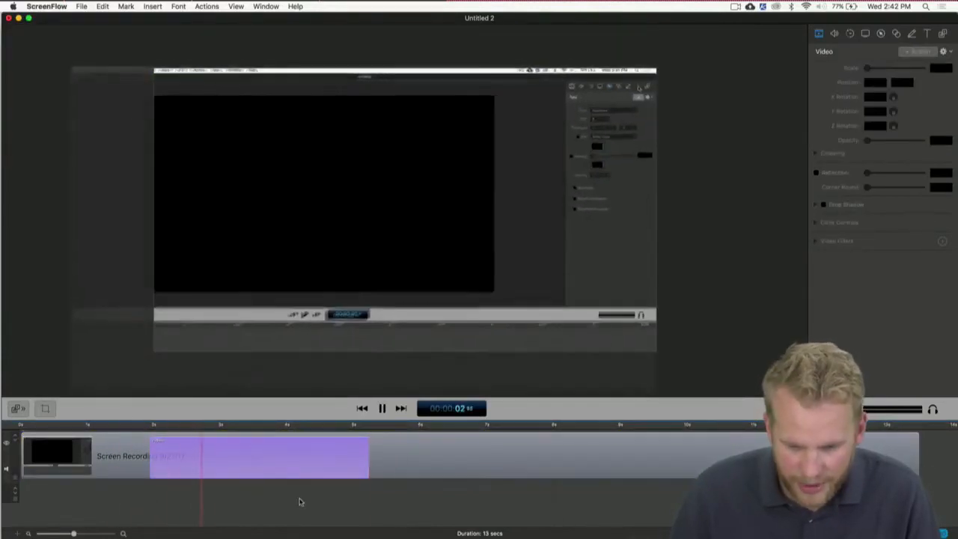
{"action": "key", "text": "space"}
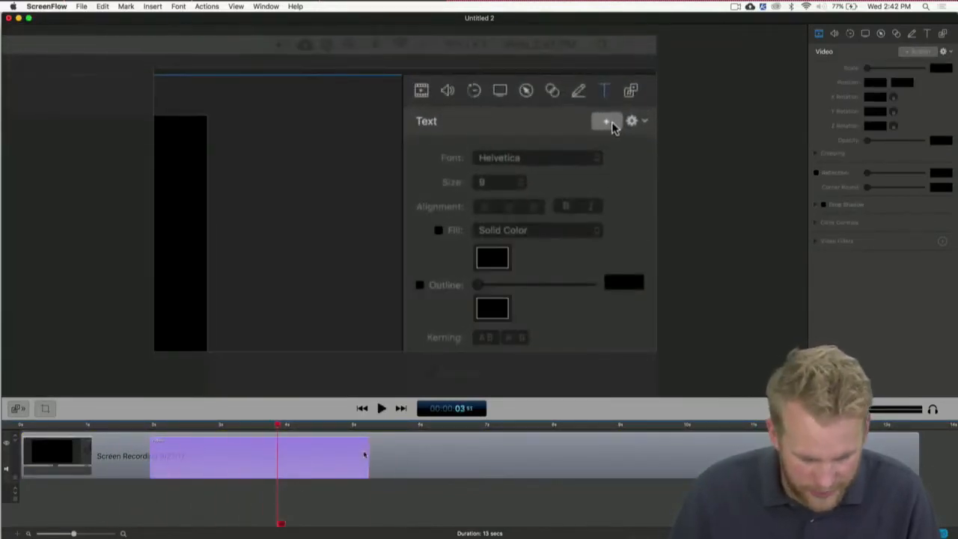
Shorten the video action to end at the playhead, just before 4 seconds, and preview the zoom.
{"action": "left_click_drag", "start_coordinate": [364, 454], "coordinate": [277, 455]}
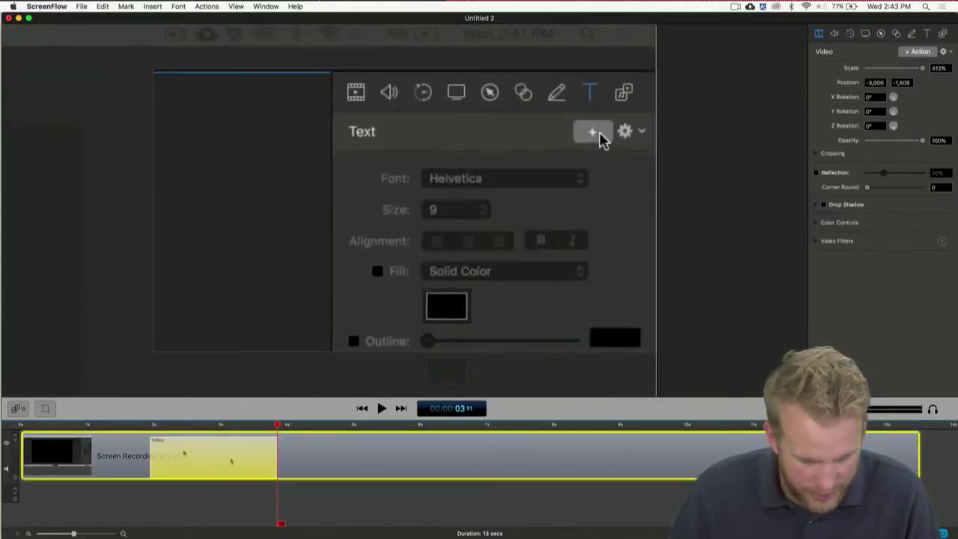
{"action": "left_click", "coordinate": [116, 421]}
{"action": "key", "text": "space"}
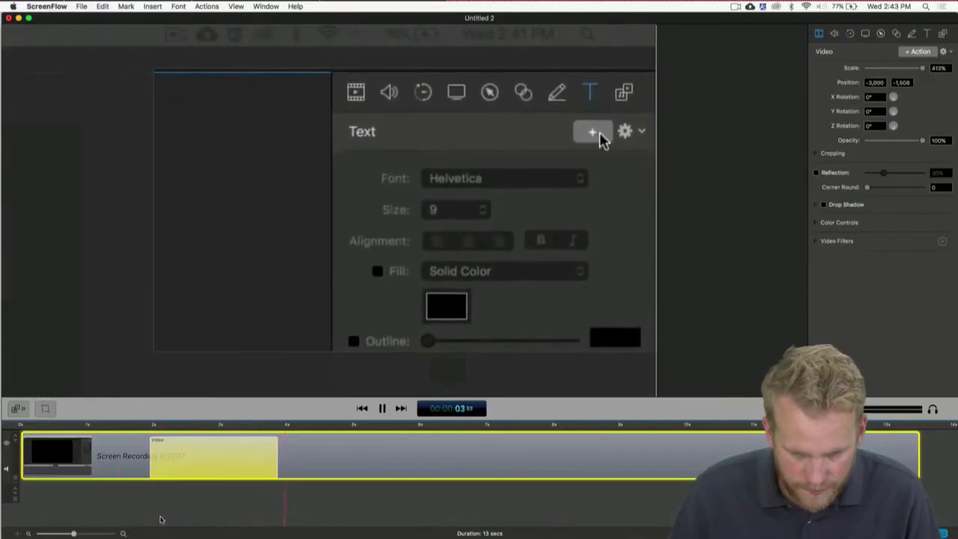
{"action": "key", "text": "space"}
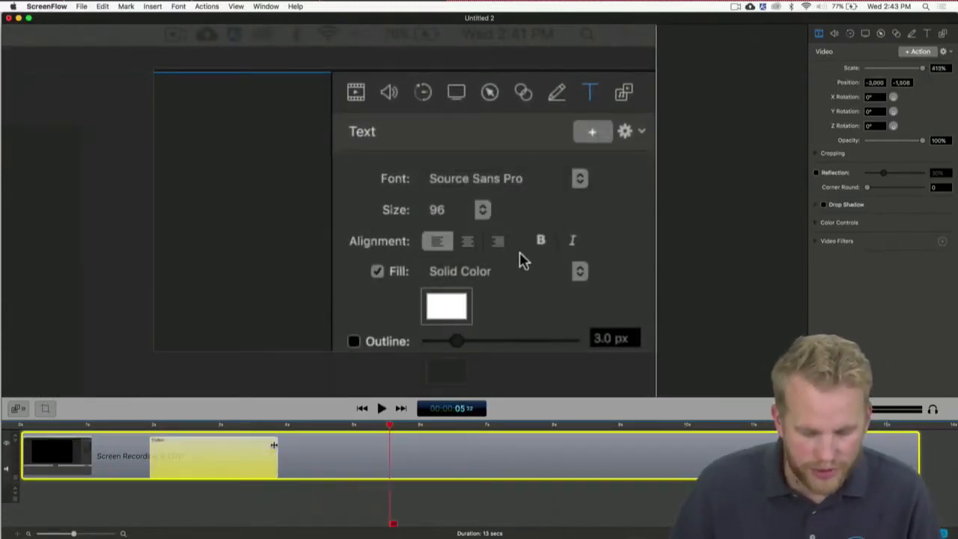
Shorten the video action's duration to 1.1 seconds and preview the faster zoom.
{"action": "left_click_drag", "start_coordinate": [277, 445], "coordinate": [226, 444]}
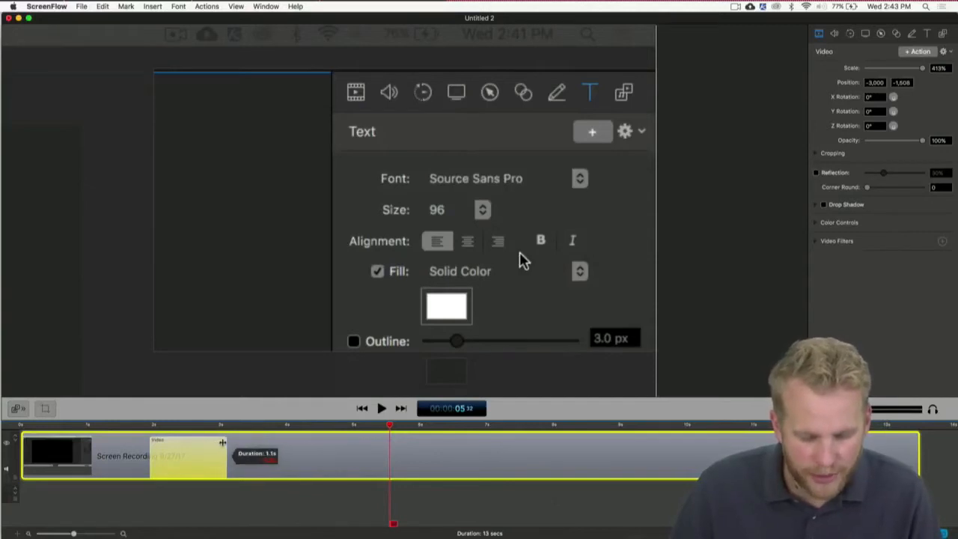
{"action": "left_click", "coordinate": [148, 427]}
{"action": "key", "text": "space"}
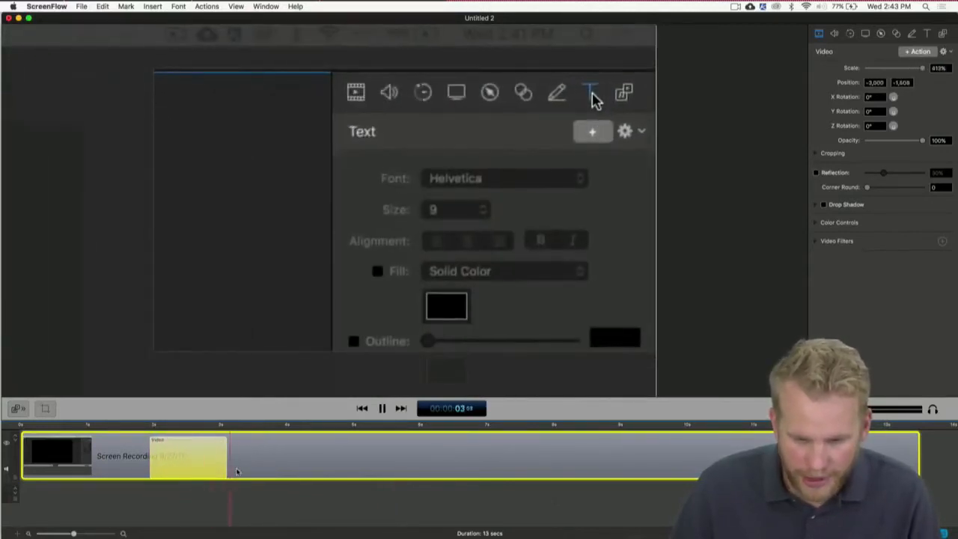
{"action": "key", "text": "space"}
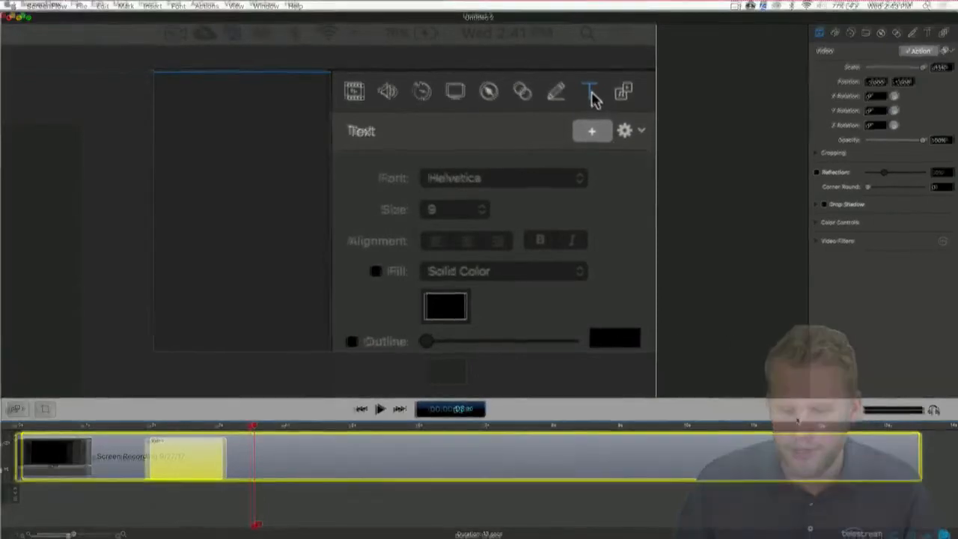
Add a circular freehand callout around the Text icon, overlapping the video action, and set its Zoom Up to 500%.
{"action": "left_click", "coordinate": [885, 33]}
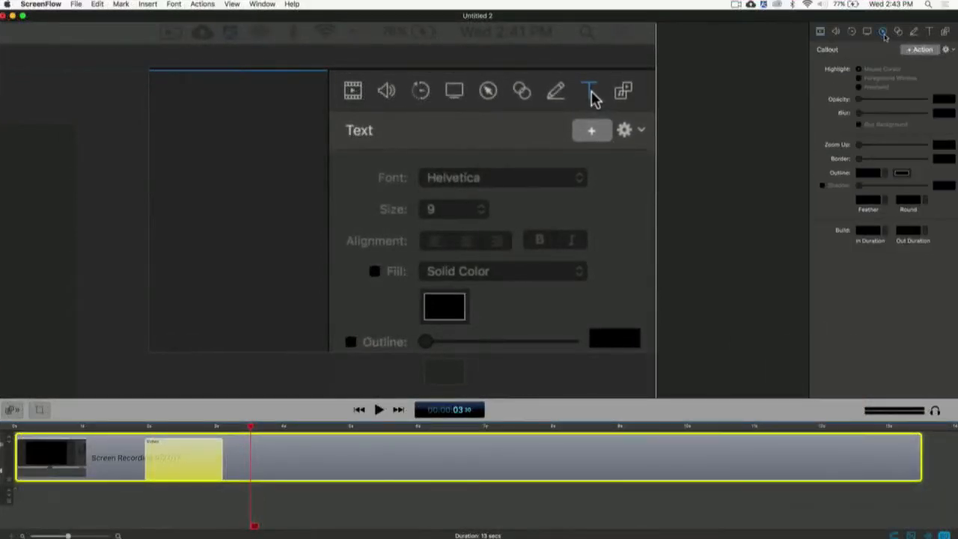
{"action": "left_click", "coordinate": [917, 50]}
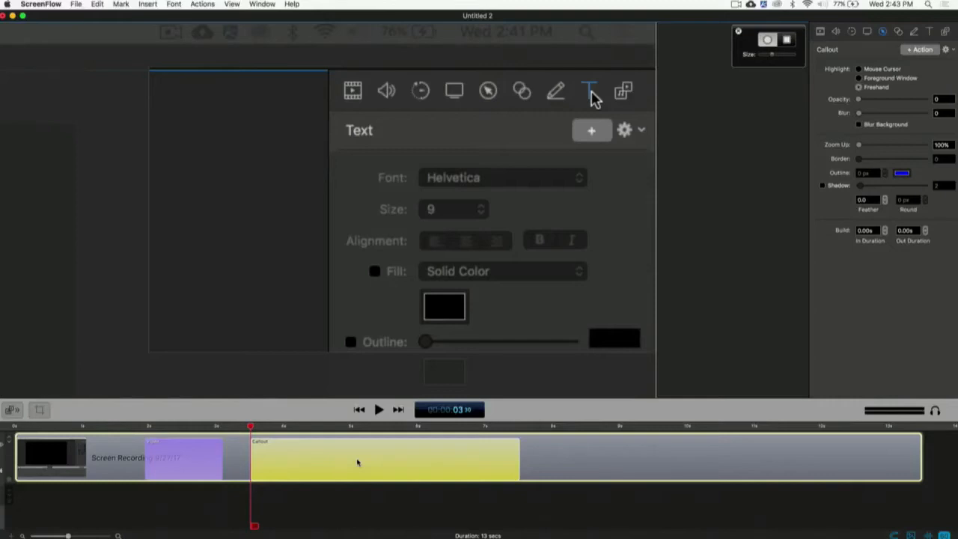
{"action": "left_click_drag", "start_coordinate": [384, 459], "coordinate": [316, 456]}
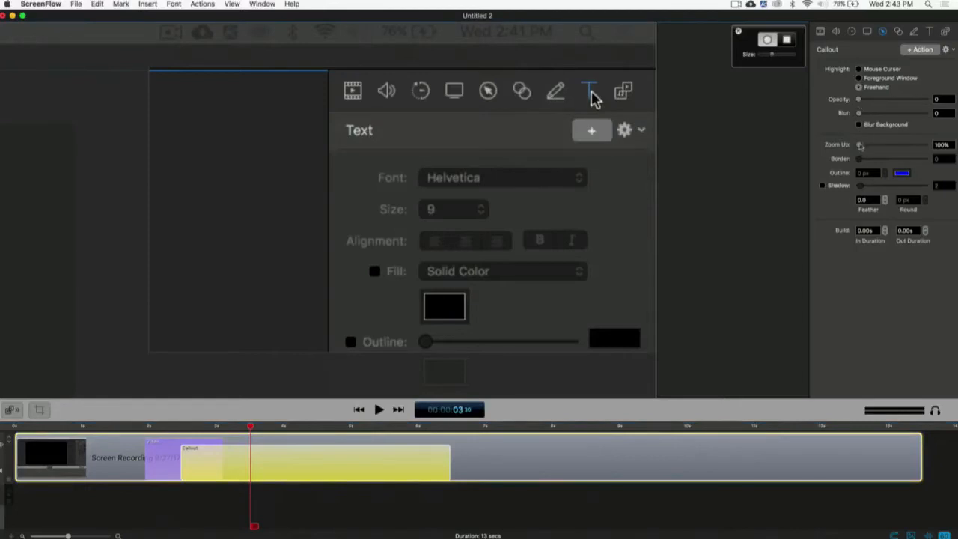
{"action": "left_click_drag", "start_coordinate": [860, 146], "coordinate": [925, 145]}
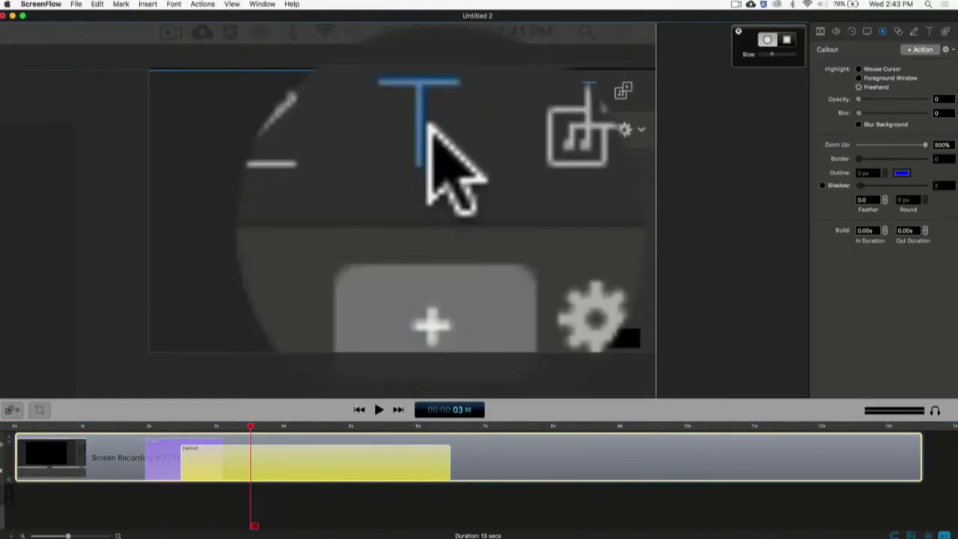
Step frame by frame through the overlapping video action and callout from just before 2 seconds, and play on past 4 seconds.
{"action": "left_click", "coordinate": [139, 428]}
{"action": "left_click", "coordinate": [128, 448]}
{"action": "left_click", "coordinate": [130, 427]}
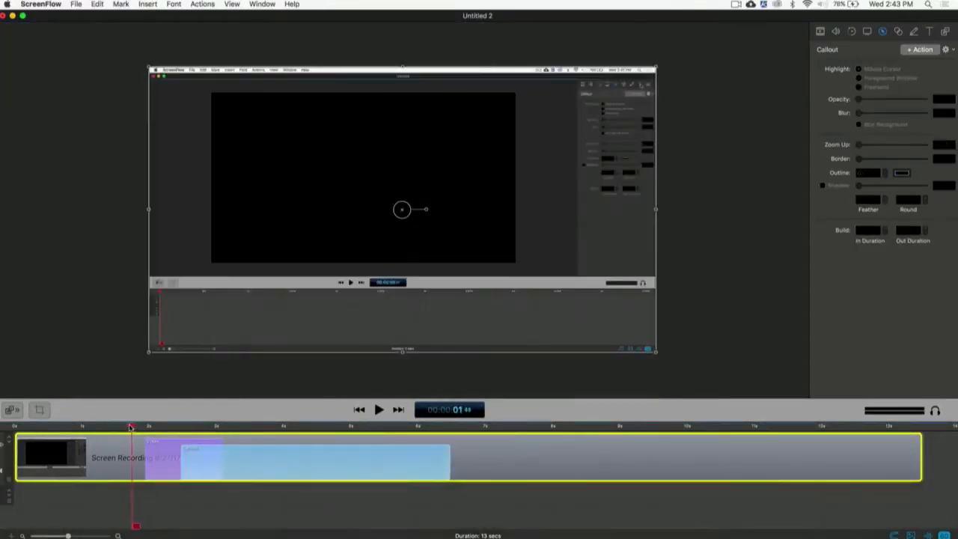
{"action": "left_click_drag", "start_coordinate": [130, 427], "coordinate": [132, 427]}
{"action": "key", "text": "Right"}
{"action": "key", "text": "Right"}
{"action": "key", "text": "Right"}
{"action": "key", "text": "Right"}
{"action": "key", "text": "Right"}
{"action": "key", "text": "Right"}
{"action": "key", "text": "Right"}
{"action": "key", "text": "Right"}
{"action": "key", "text": "Right"}
{"action": "key", "text": "Right"}
{"action": "key", "text": "Right"}
{"action": "key", "text": "Right"}
{"action": "key", "text": "Right"}
{"action": "key", "text": "Right"}
{"action": "key", "text": "Right"}
{"action": "key", "text": "Right"}
{"action": "key", "text": "Right"}
{"action": "key", "text": "Right"}
{"action": "key", "text": "Right"}
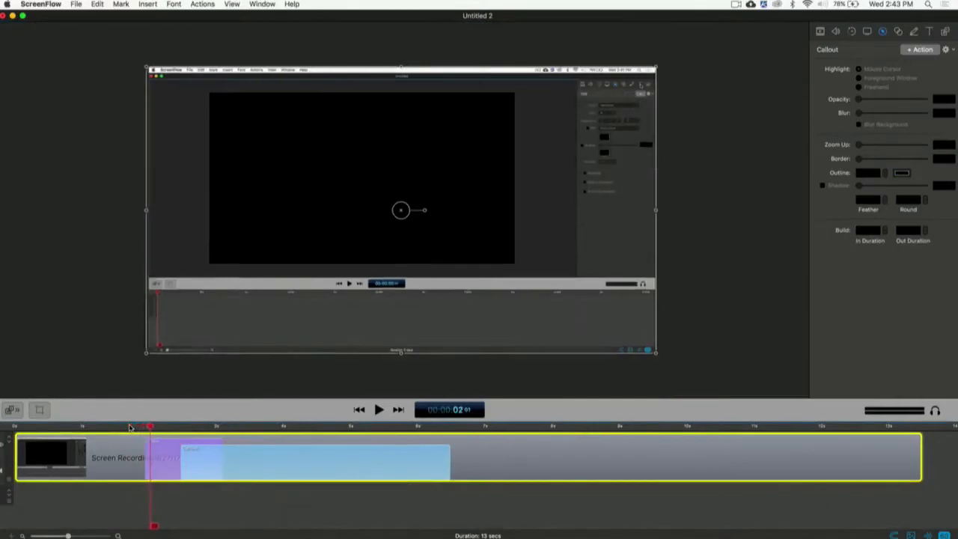
{"action": "key", "text": "Right"}
{"action": "key", "text": "Right"}
{"action": "key", "text": "Right"}
{"action": "key", "text": "Right"}
{"action": "key", "text": "Right"}
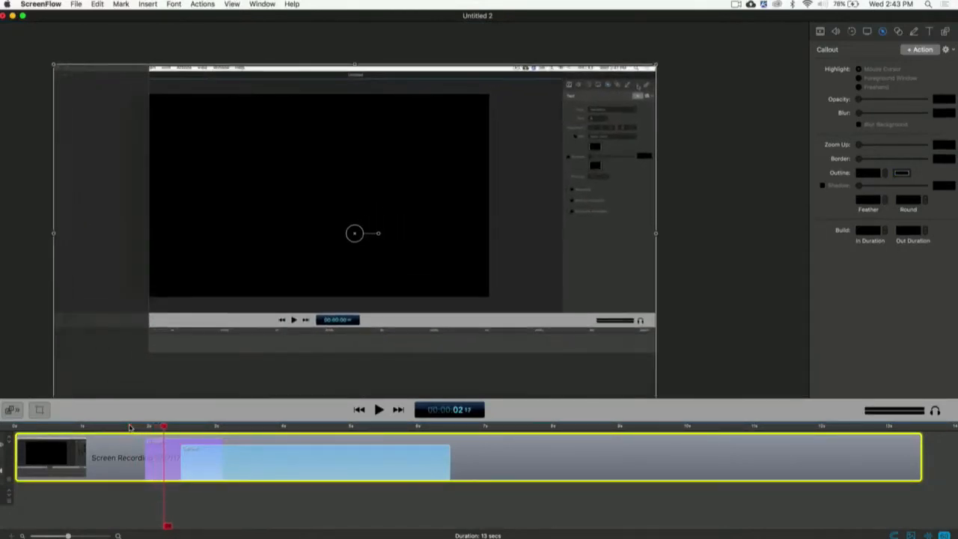
{"action": "key", "text": "Right"}
{"action": "key", "text": "Right"}
{"action": "key", "text": "Right"}
{"action": "key", "text": "Right"}
{"action": "key", "text": "Right"}
{"action": "key", "text": "Right"}
{"action": "key", "text": "Right"}
{"action": "key", "text": "Right"}
{"action": "key", "text": "Right"}
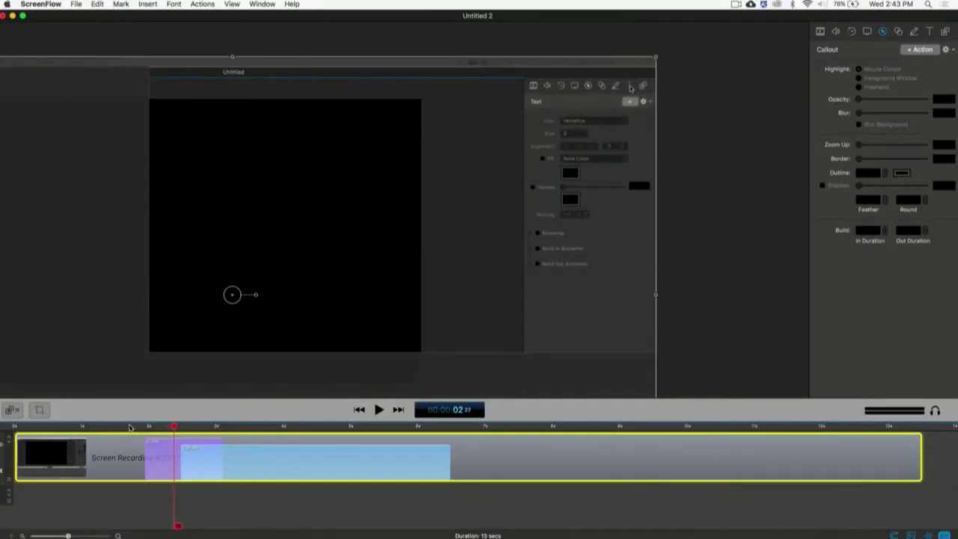
{"action": "key", "text": "Right"}
{"action": "key", "text": "Right"}
{"action": "key", "text": "Right"}
{"action": "key", "text": "Right"}
{"action": "key", "text": "Right"}
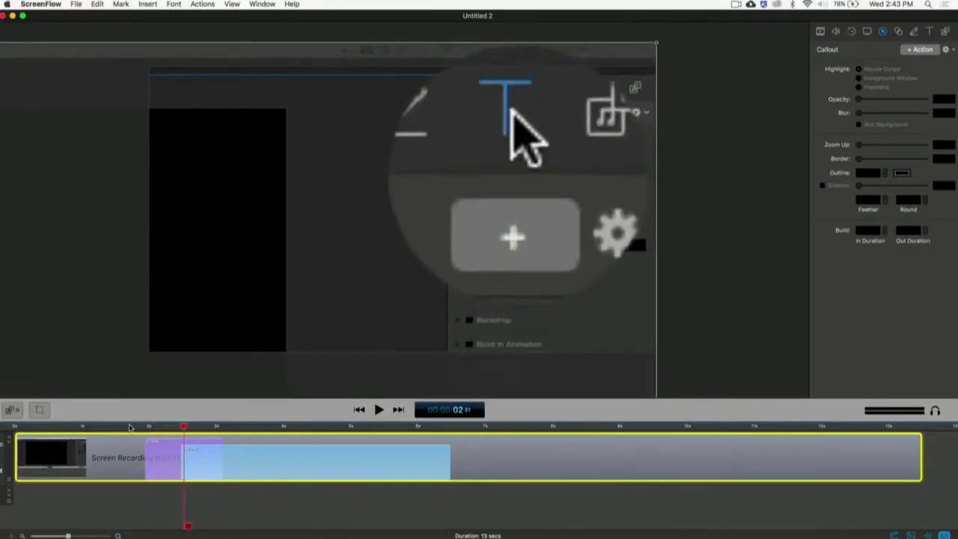
{"action": "key", "text": "Right"}
{"action": "key", "text": "Right"}
{"action": "key", "text": "Right"}
{"action": "key", "text": "Right"}
{"action": "key", "text": "Right"}
{"action": "key", "text": "Right"}
{"action": "key", "text": "Right"}
{"action": "key", "text": "Right"}
{"action": "key", "text": "Right"}
{"action": "key", "text": "Right"}
{"action": "key", "text": "Right"}
{"action": "key", "text": "Right"}
{"action": "key", "text": "Right"}
{"action": "key", "text": "Right"}
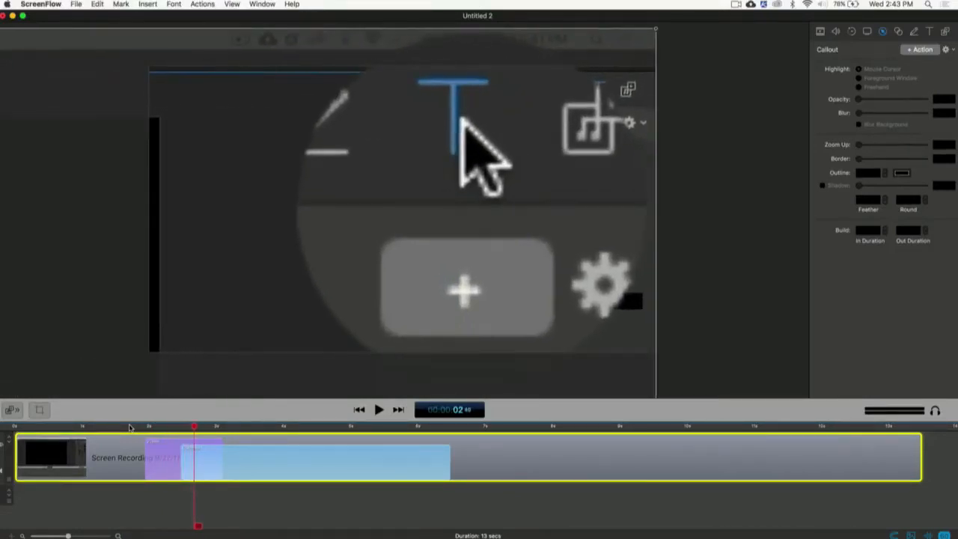
{"action": "key", "text": "Right"}
{"action": "key", "text": "Right"}
{"action": "key", "text": "Right"}
{"action": "key", "text": "Right"}
{"action": "key", "text": "Right"}
{"action": "key", "text": "Right"}
{"action": "key", "text": "Right"}
{"action": "key", "text": "Right"}
{"action": "key", "text": "Right"}
{"action": "key", "text": "Right"}
{"action": "key", "text": "Right"}
{"action": "key", "text": "Right"}
{"action": "key", "text": "Right"}
{"action": "key", "text": "Right"}
{"action": "key", "text": "Right"}
{"action": "key", "text": "Right"}
{"action": "key", "text": "Right"}
{"action": "key", "text": "Right"}
{"action": "key", "text": "Right"}
{"action": "key", "text": "Right"}
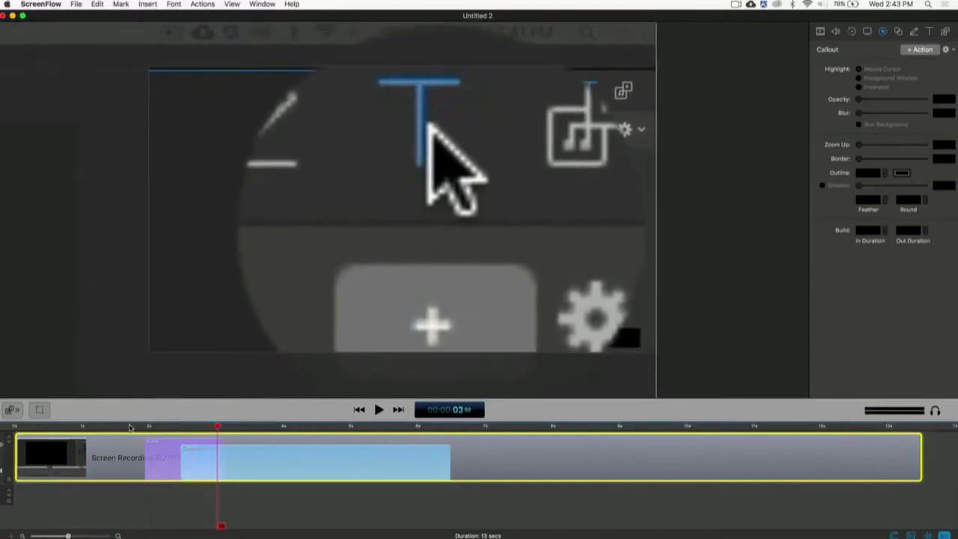
{"action": "key", "text": "space"}
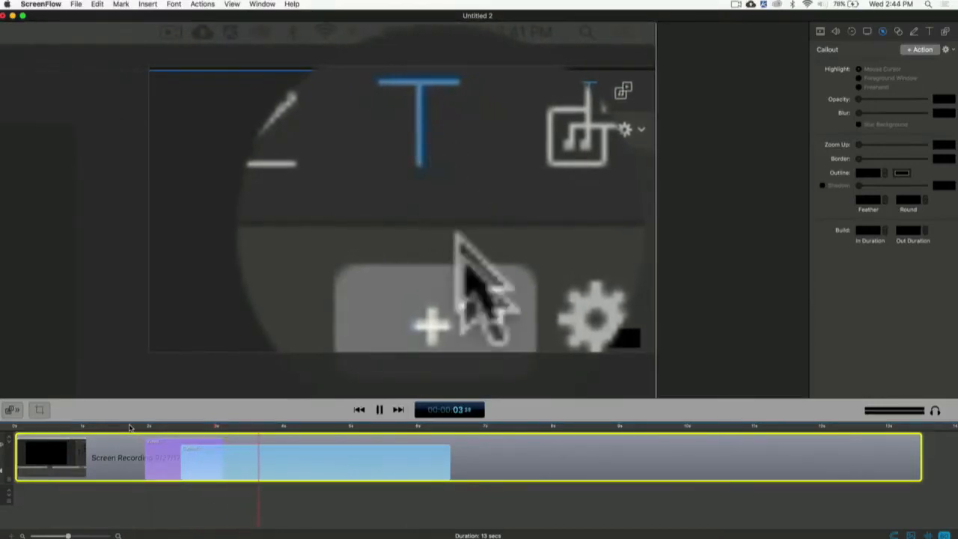
{"action": "key", "text": "space"}
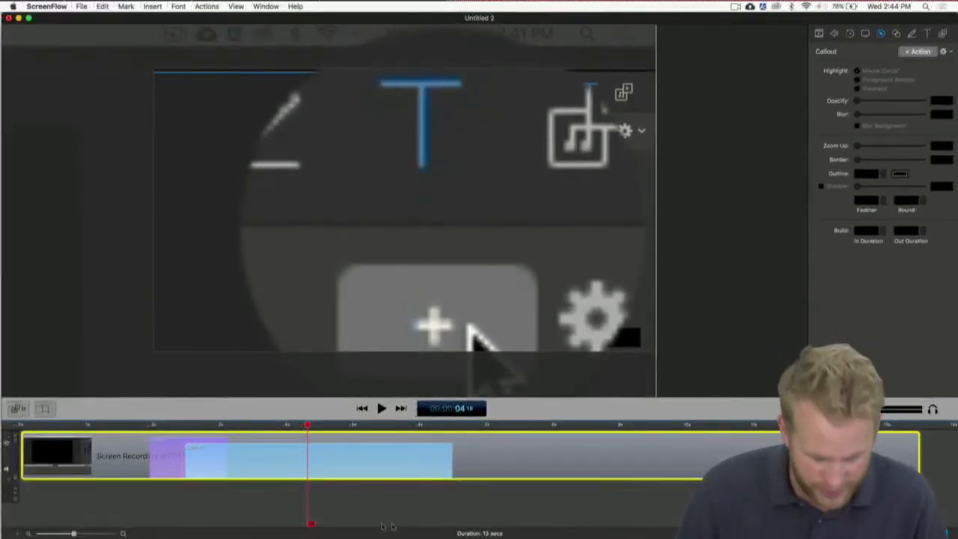
Replace the overlapping callout with a new one that starts after 5 seconds, clear of the video action.
{"action": "left_click", "coordinate": [329, 461]}
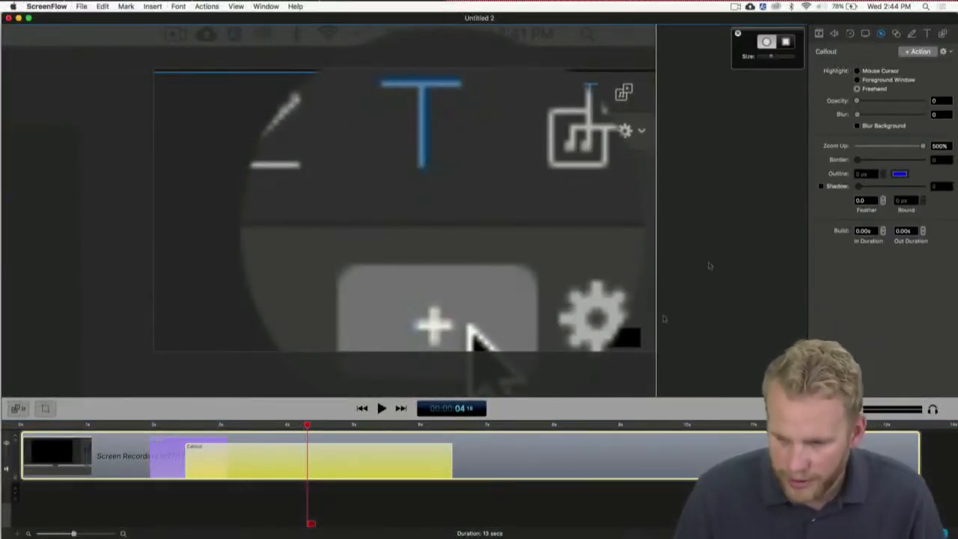
{"action": "key", "text": "Delete"}
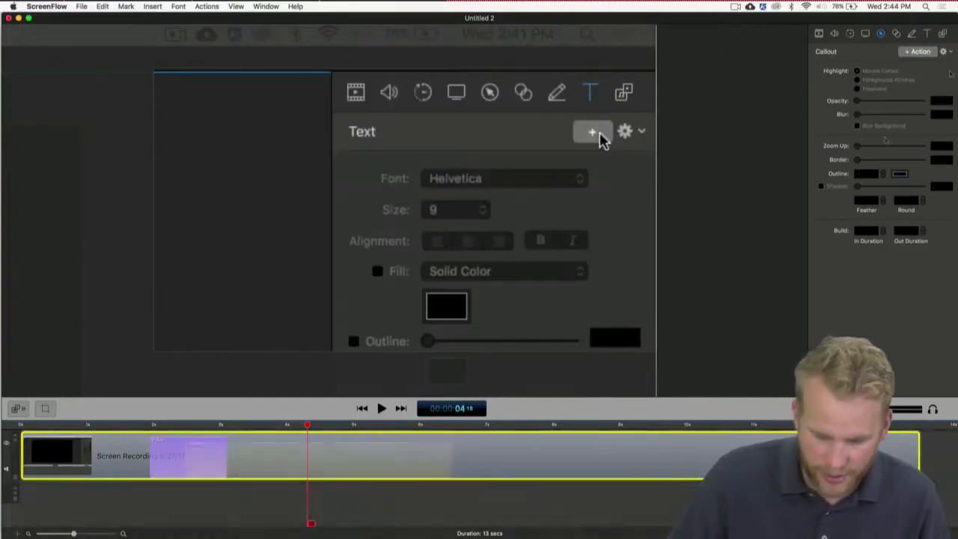
{"action": "left_click", "coordinate": [912, 54]}
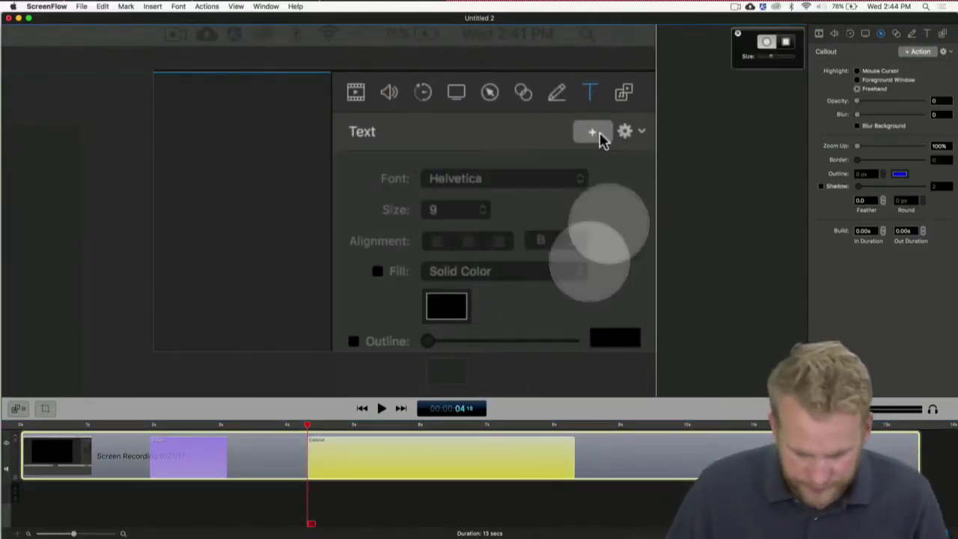
{"action": "left_click_drag", "start_coordinate": [472, 452], "coordinate": [515, 412]}
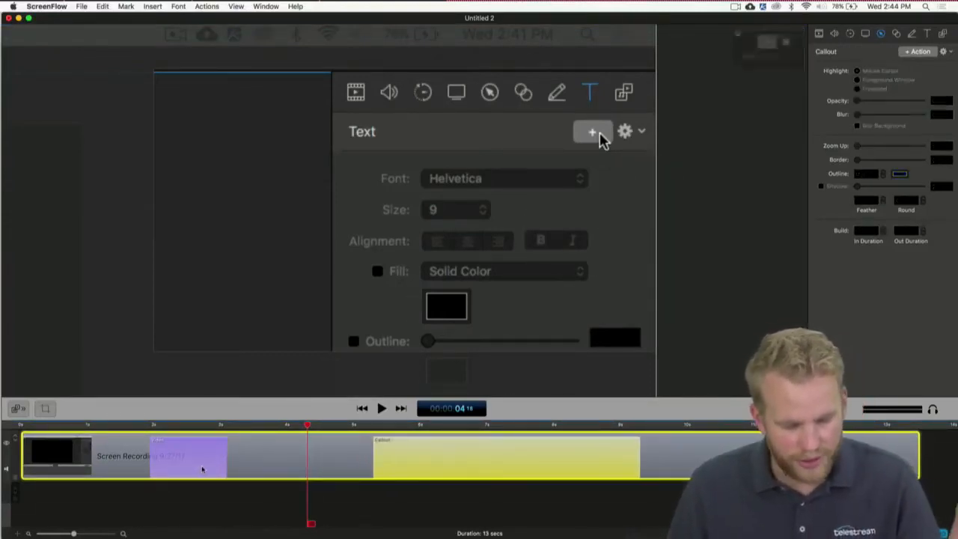
Park the playhead inside the new callout at about 7 seconds and choose a rectangular freehand highlight shape.
{"action": "left_click", "coordinate": [221, 455]}
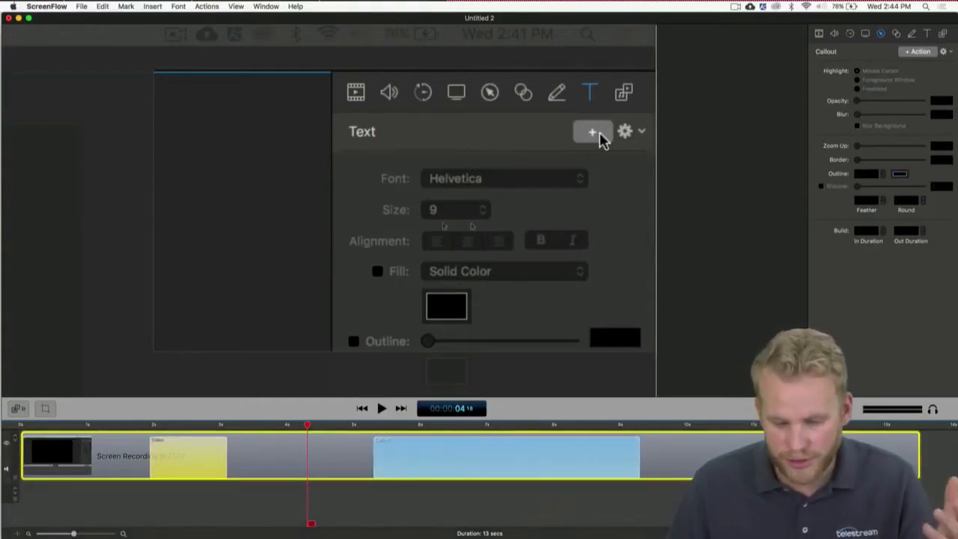
{"action": "left_click", "coordinate": [509, 449]}
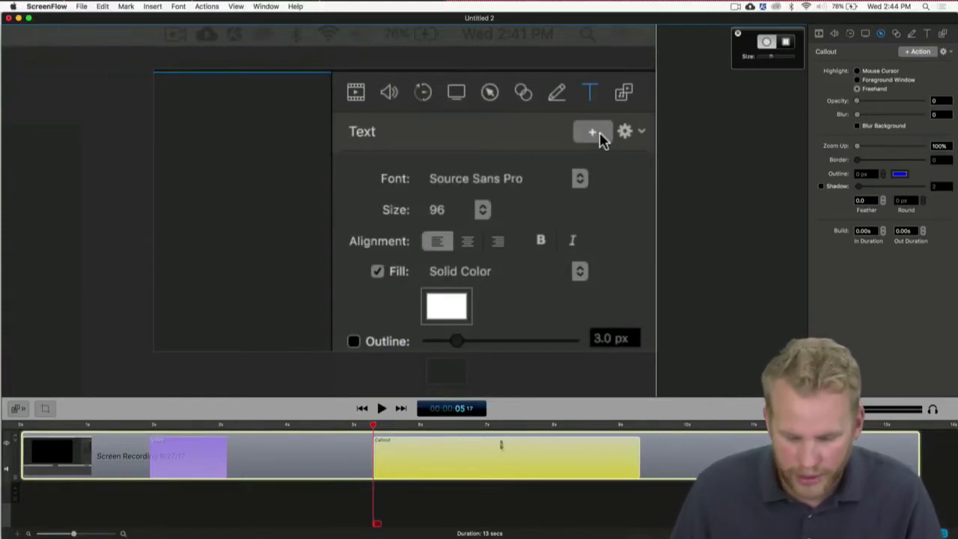
{"action": "left_click", "coordinate": [500, 424]}
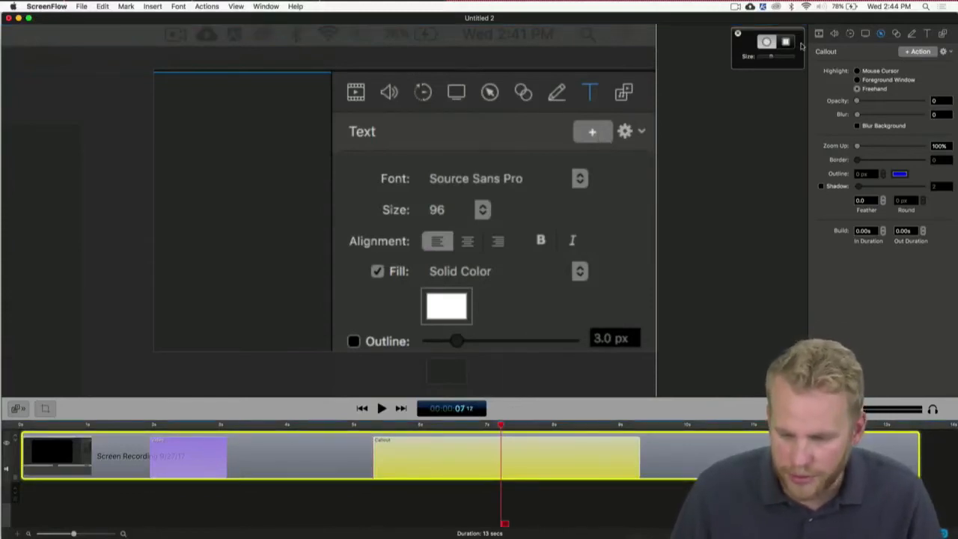
{"action": "left_click", "coordinate": [792, 42]}
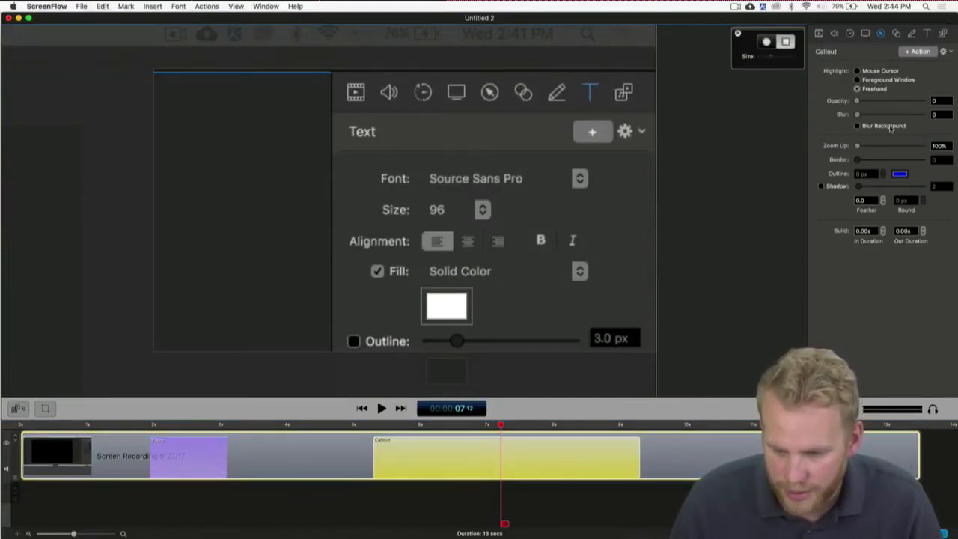
Try a Zoom Up of 182% on the rectangular callout and return it to 100%.
{"action": "left_click_drag", "start_coordinate": [859, 148], "coordinate": [850, 109]}
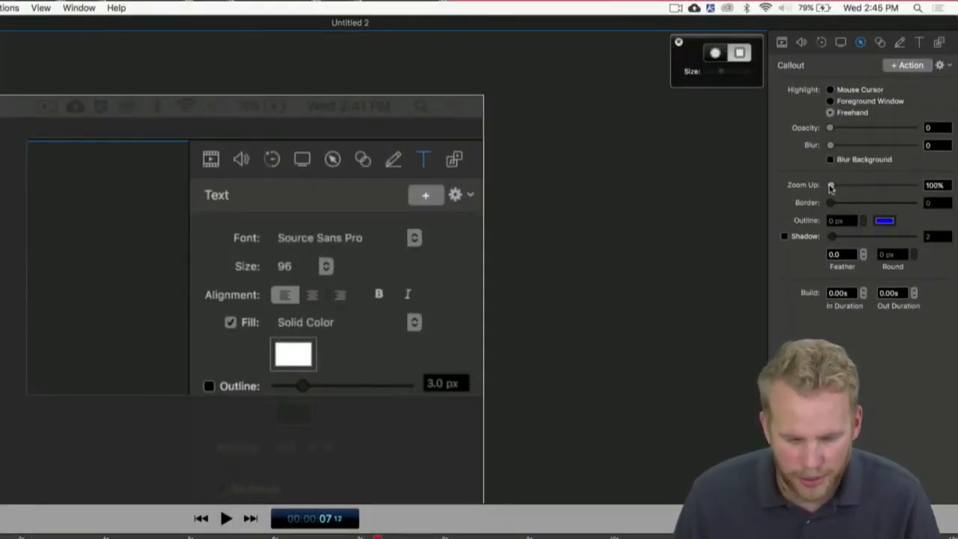
{"action": "left_click_drag", "start_coordinate": [830, 187], "coordinate": [847, 186]}
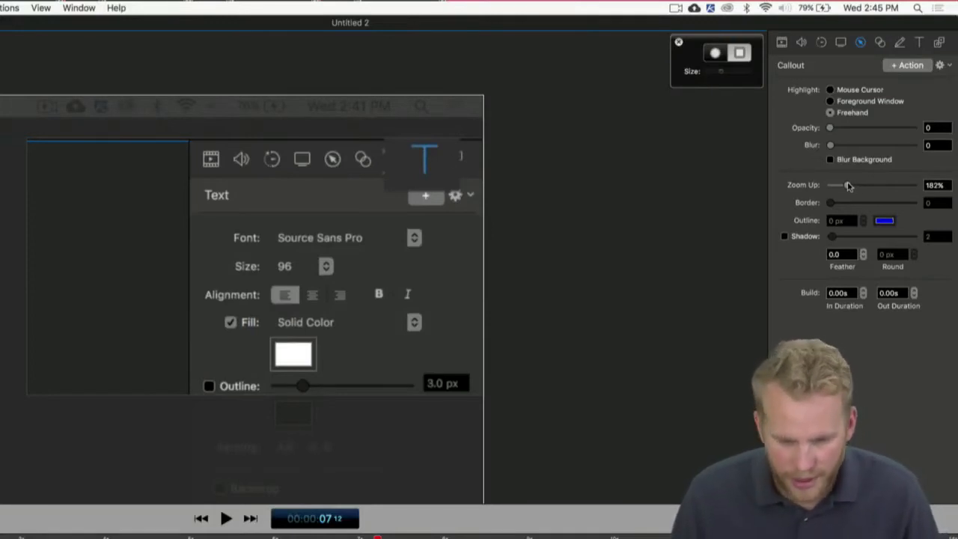
{"action": "left_click_drag", "start_coordinate": [848, 186], "coordinate": [771, 179]}
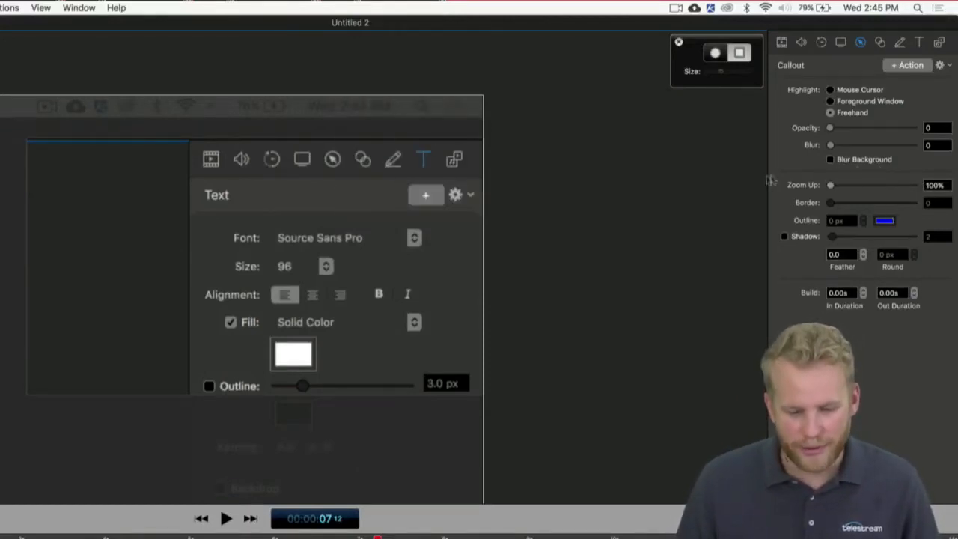
Try cropping the recording's upper edge down to the canvas's upper border, with the playhead just after the video action.
{"action": "left_click", "coordinate": [572, 204]}
{"action": "left_click", "coordinate": [429, 199]}
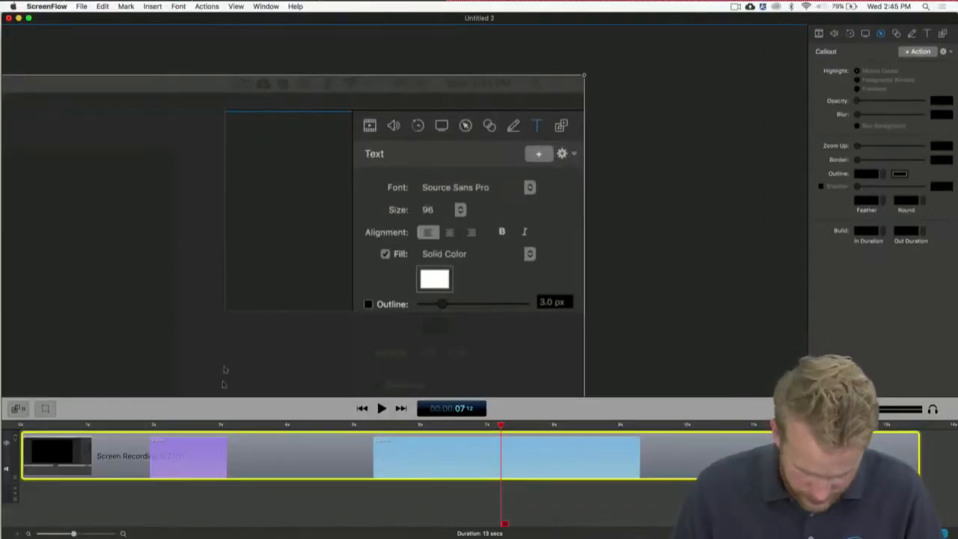
{"action": "left_click", "coordinate": [231, 424]}
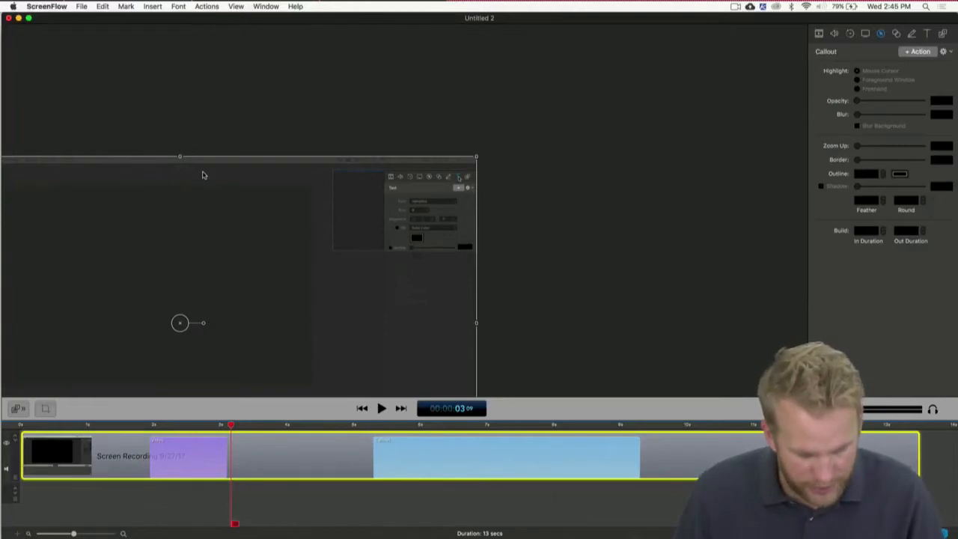
{"action": "left_click_drag", "start_coordinate": [179, 158], "coordinate": [180, 172]}
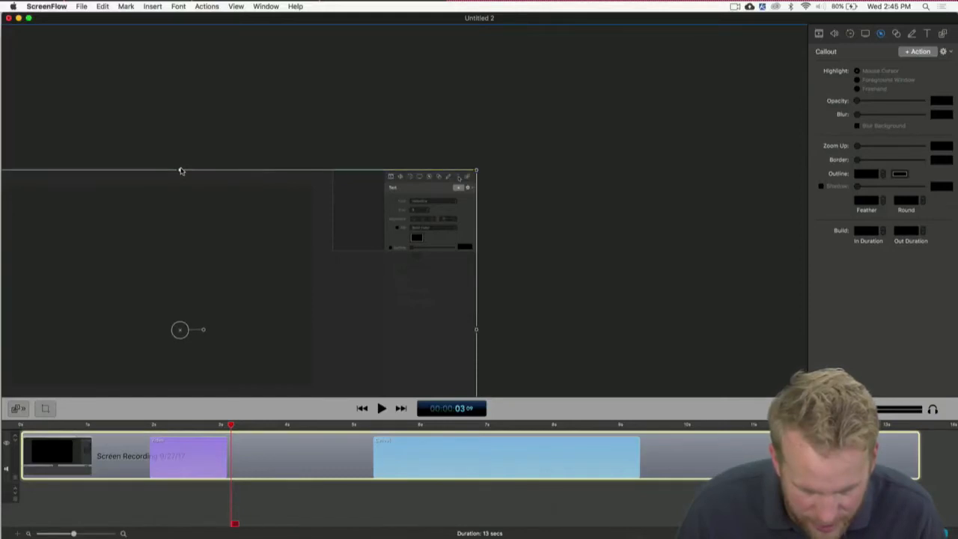
Select the callout with the playhead between 6 and 7 seconds and test its Zoom Up, returning it to 100%.
{"action": "left_click", "coordinate": [463, 426]}
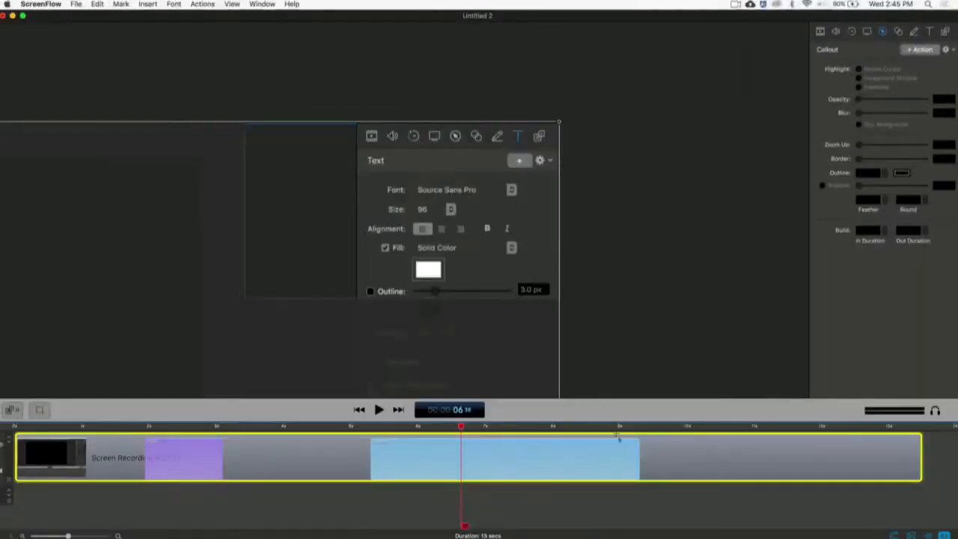
{"action": "left_click", "coordinate": [599, 461]}
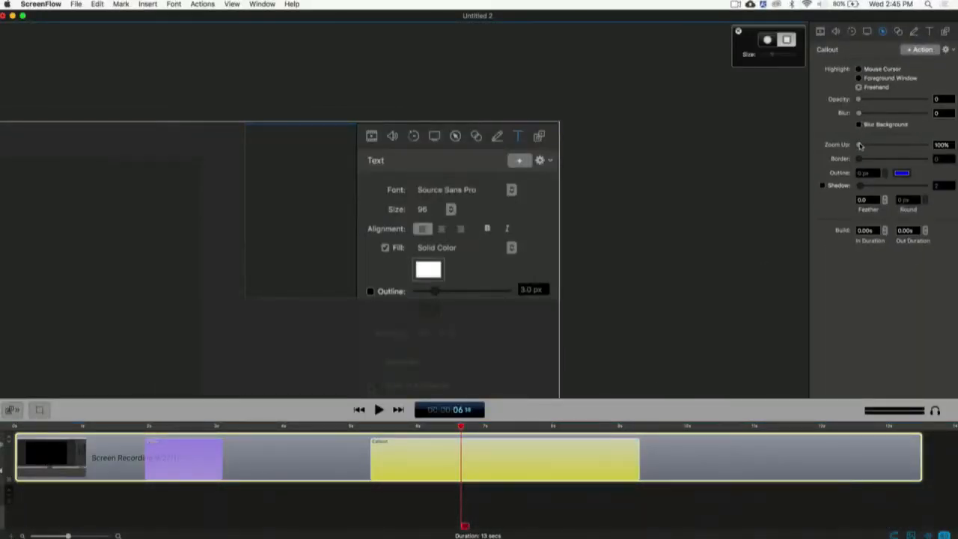
{"action": "left_click_drag", "start_coordinate": [863, 145], "coordinate": [681, 118]}
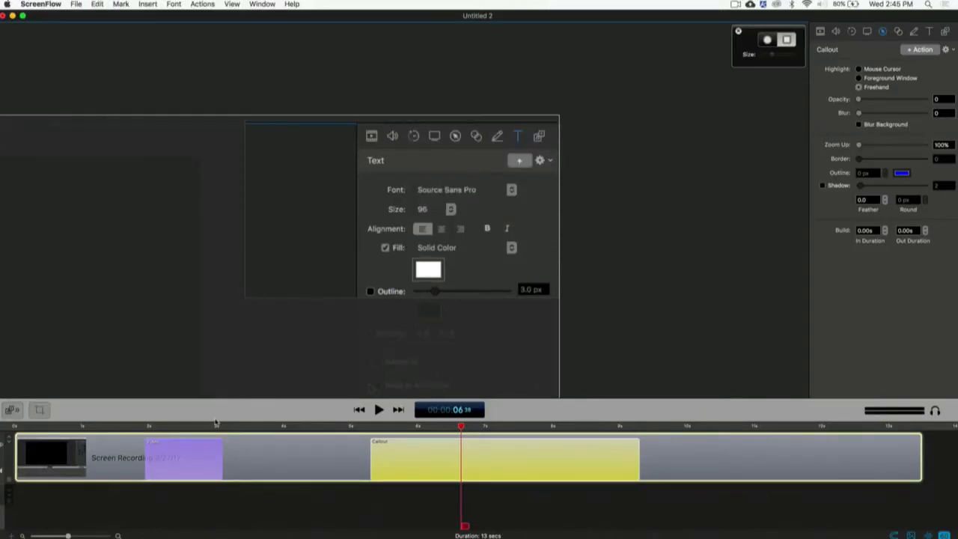
Select the recording and move it slightly upward on the canvas.
{"action": "left_click", "coordinate": [605, 260]}
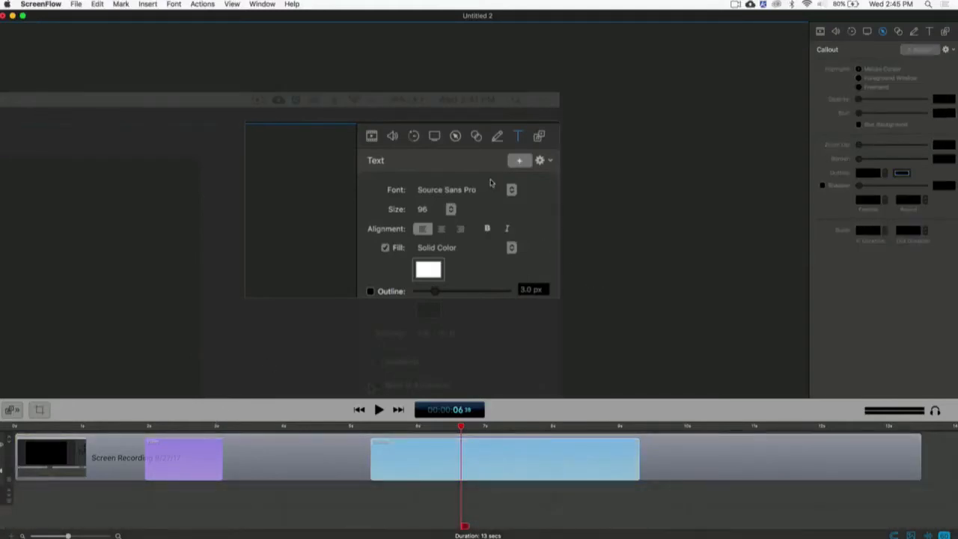
{"action": "left_click_drag", "start_coordinate": [492, 182], "coordinate": [492, 179]}
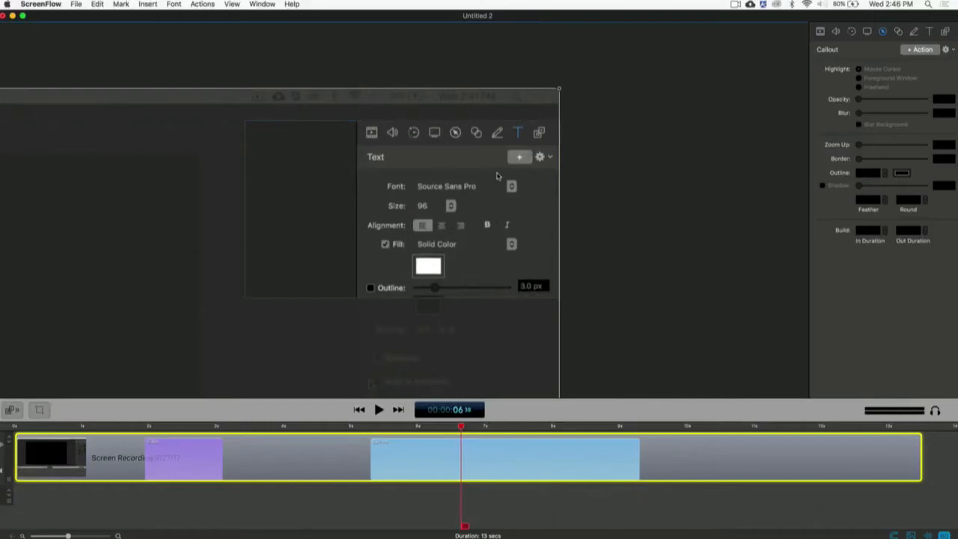
Select the callout and try its Zoom Up setting once more, returning it to 100%.
{"action": "left_click", "coordinate": [627, 454]}
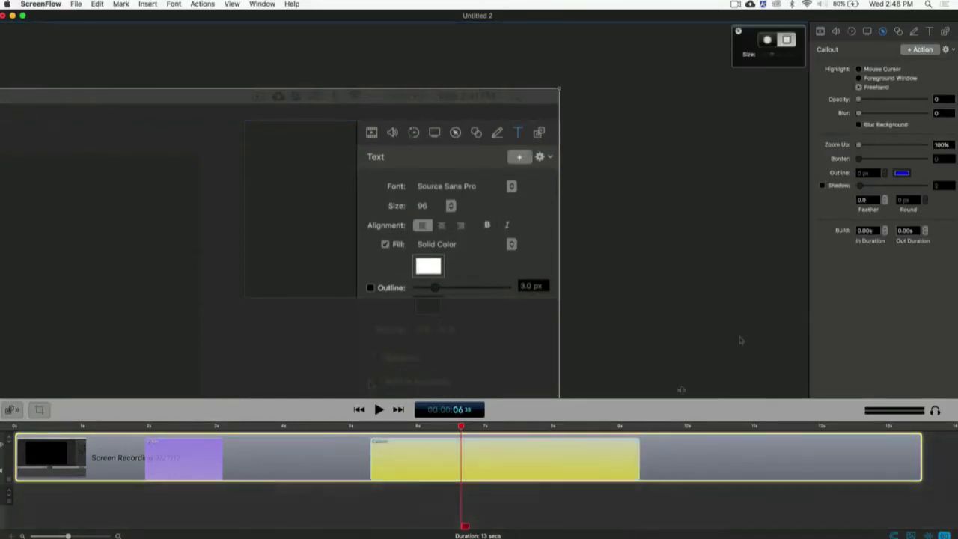
{"action": "left_click_drag", "start_coordinate": [860, 145], "coordinate": [829, 107]}
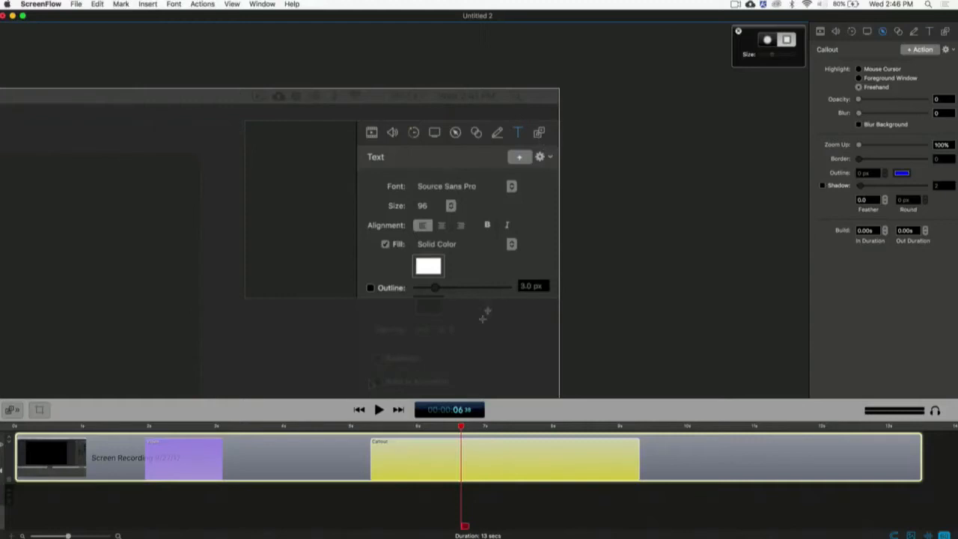
With the playhead between the video action and the callout, move the recording slightly downward on the canvas.
{"action": "left_click", "coordinate": [229, 429]}
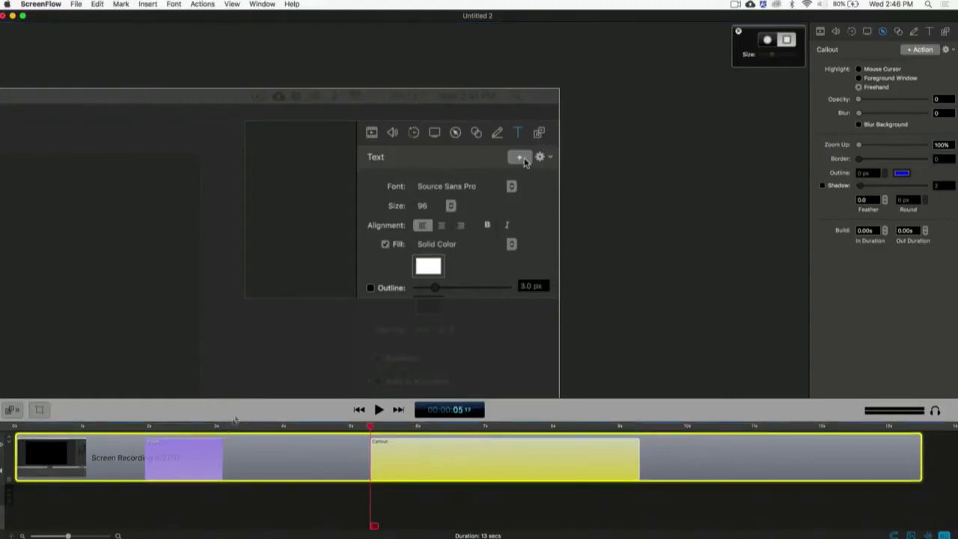
{"action": "left_click", "coordinate": [236, 443]}
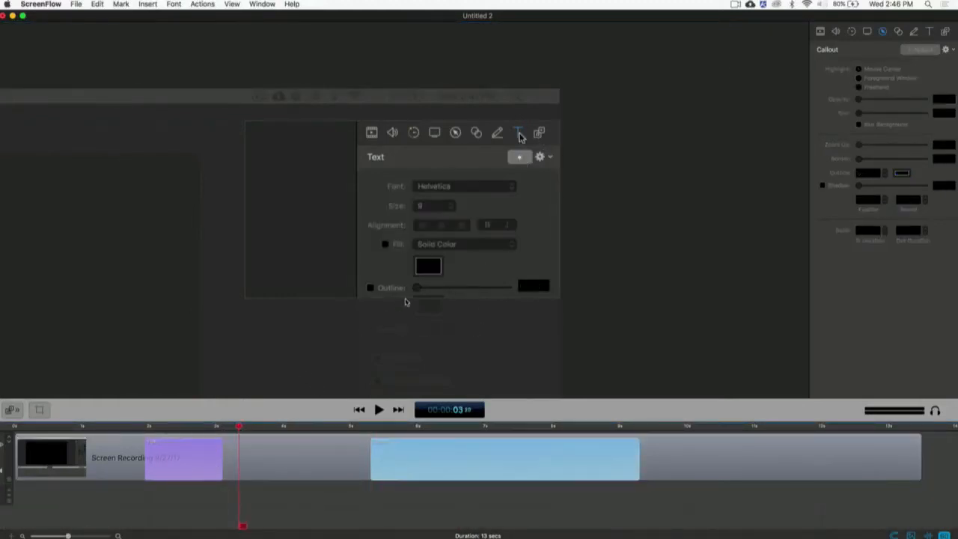
{"action": "left_click_drag", "start_coordinate": [406, 310], "coordinate": [405, 319]}
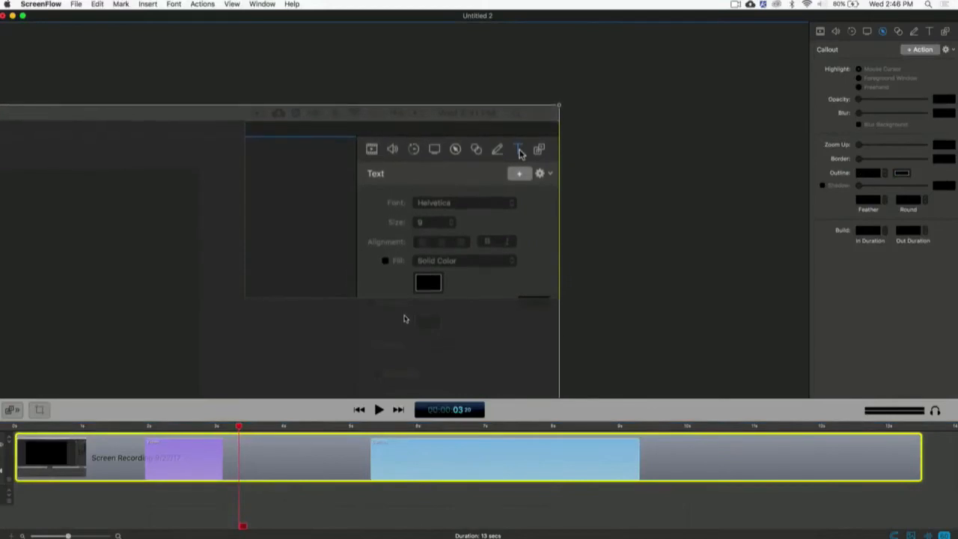
Play from the callout's start to about 6 seconds, and set the callout's Zoom Up to 500%.
{"action": "left_click", "coordinate": [370, 429]}
{"action": "key", "text": "space"}
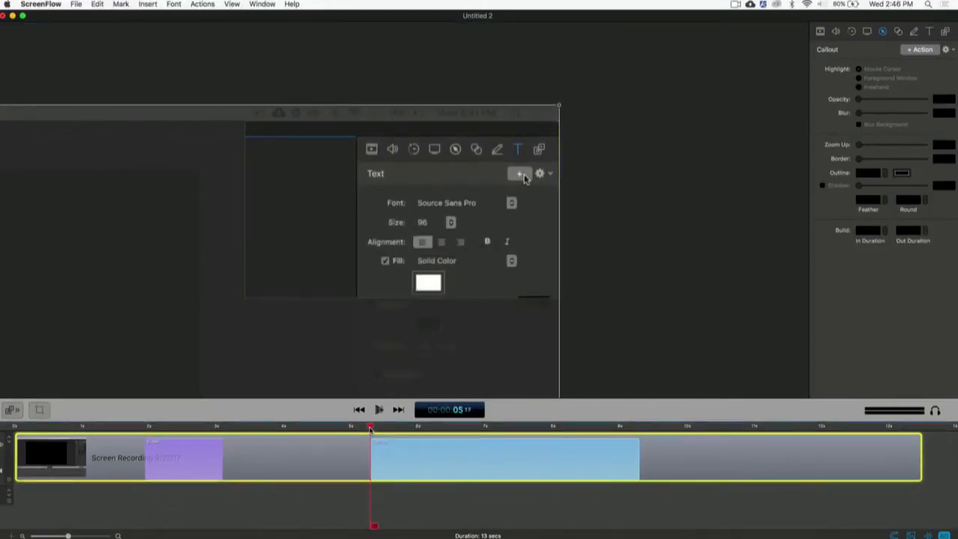
{"action": "key", "text": "space"}
{"action": "left_click", "coordinate": [617, 459]}
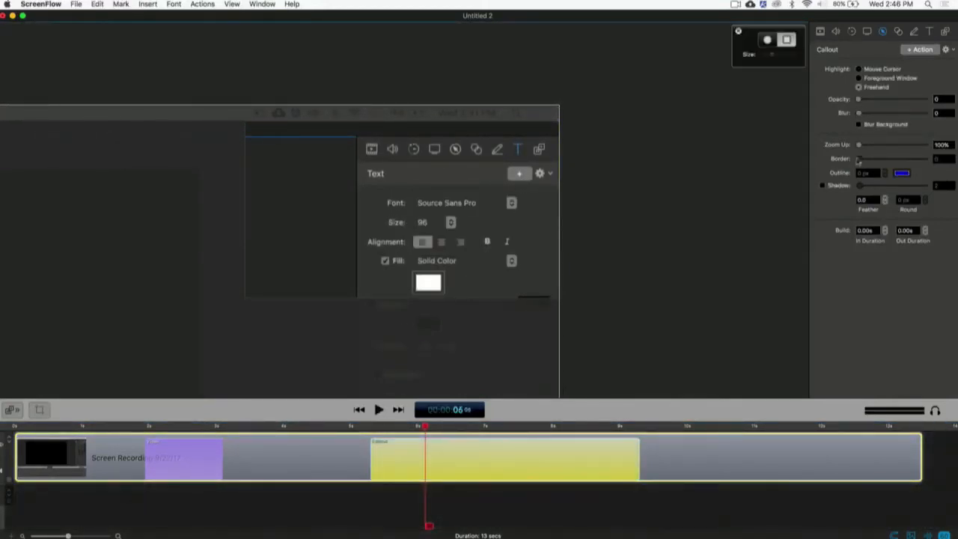
{"action": "left_click_drag", "start_coordinate": [859, 146], "coordinate": [926, 145]}
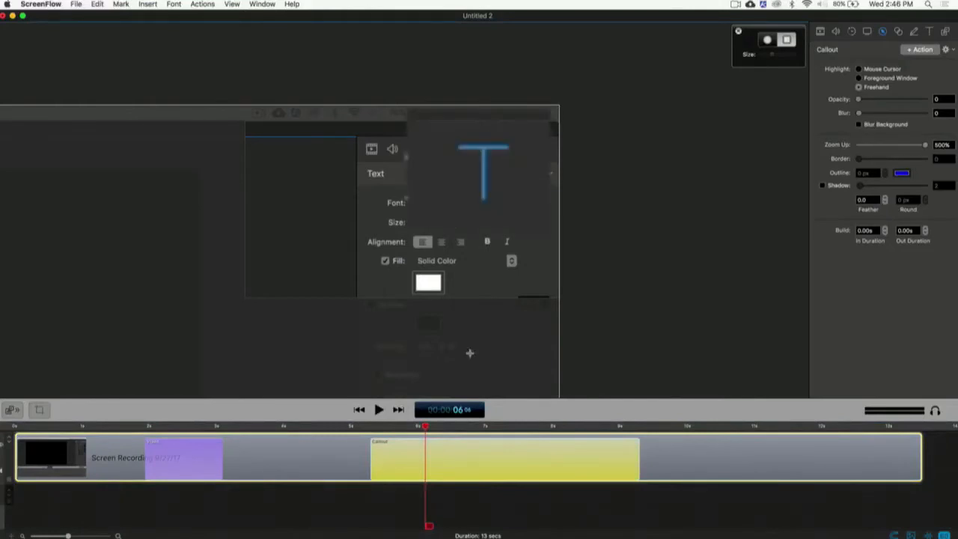
Play the recording from just before the callout to preview how the magnified area appears.
{"action": "key", "text": "space"}
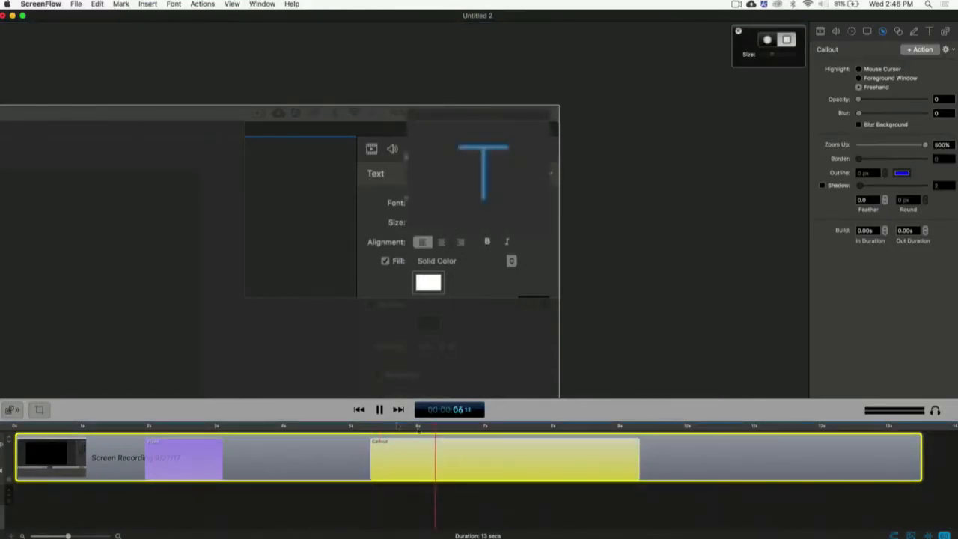
{"action": "key", "text": "space"}
{"action": "left_click", "coordinate": [343, 447]}
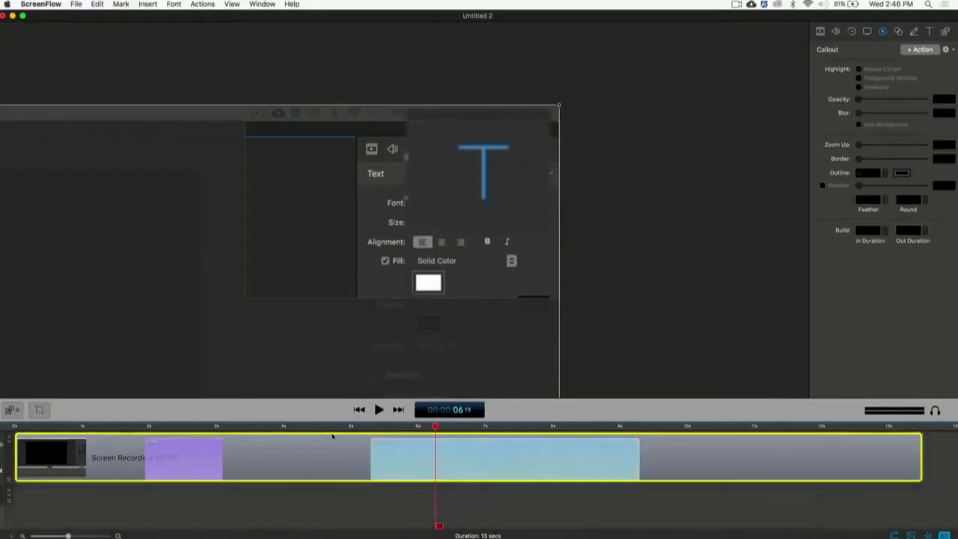
{"action": "left_click", "coordinate": [327, 427]}
{"action": "key", "text": "space"}
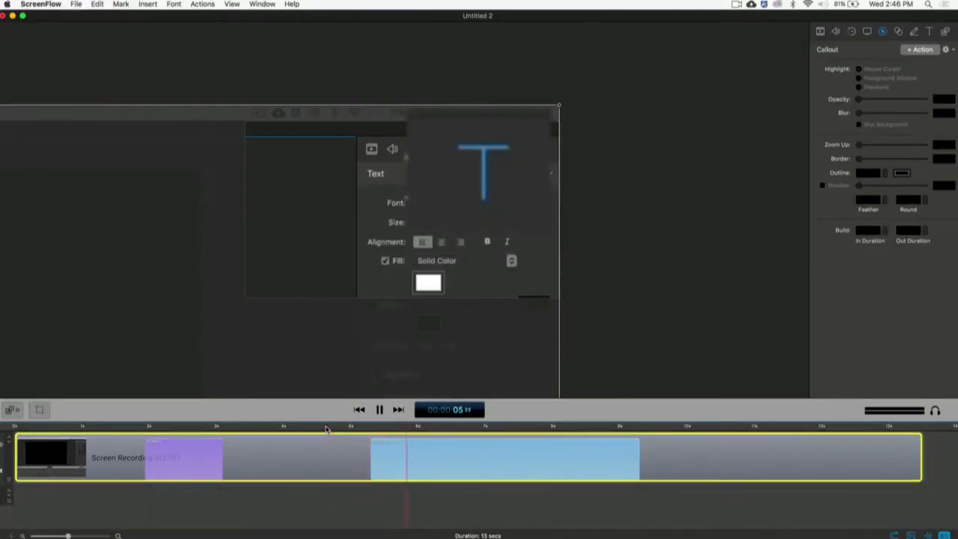
{"action": "key", "text": "space"}
Set the callout's build In Duration and Out Duration to 0.20s, and play the transition from before its start.
{"action": "left_click", "coordinate": [526, 462]}
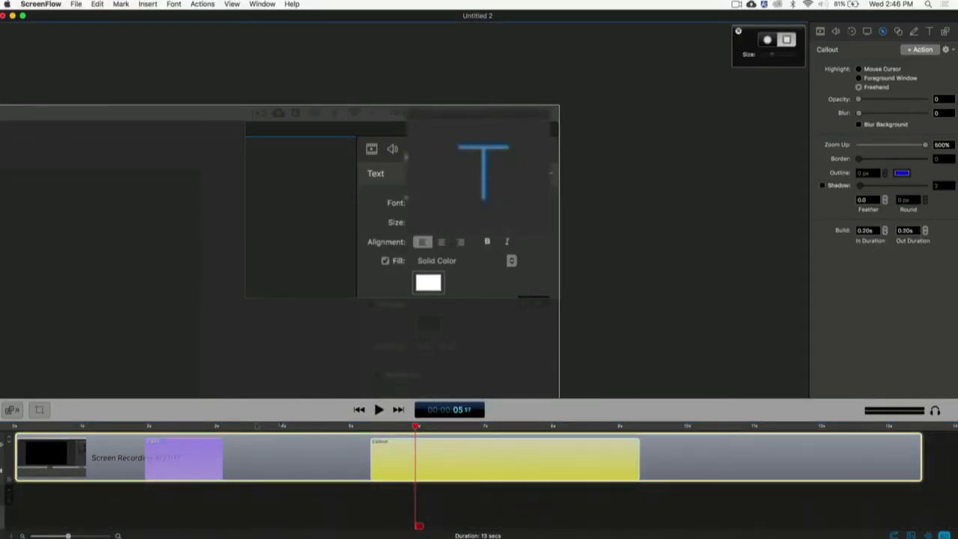
{"action": "left_click", "coordinate": [342, 455]}
{"action": "left_click", "coordinate": [348, 427]}
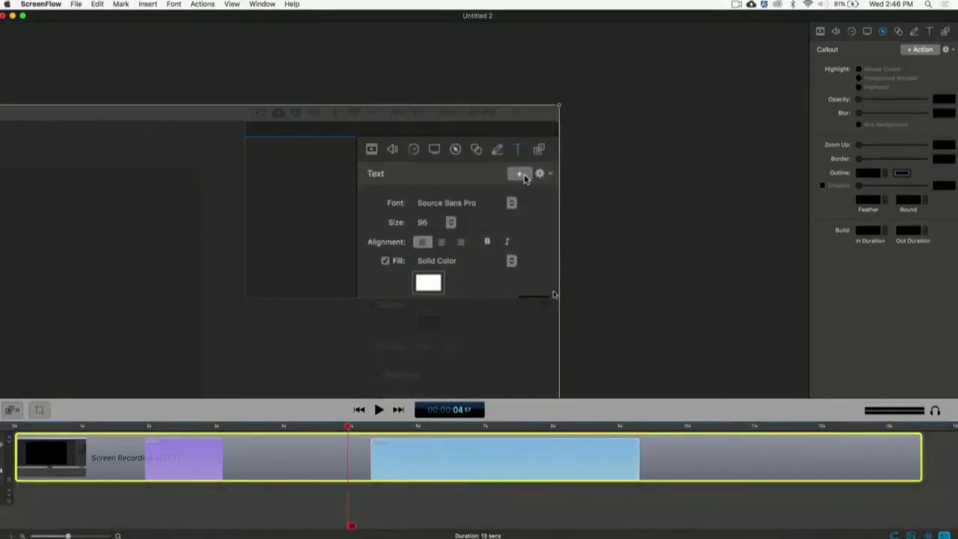
{"action": "key", "text": "space"}
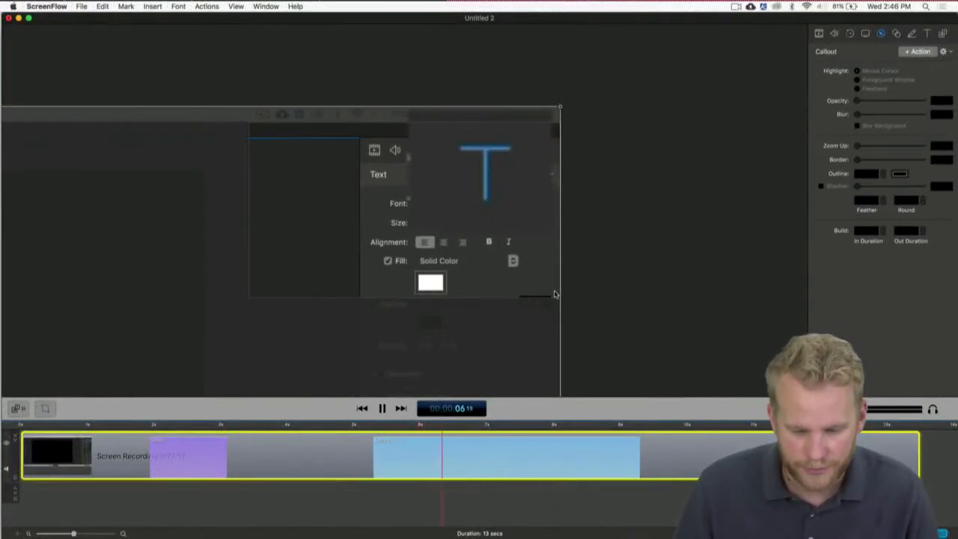
{"action": "key", "text": "space"}
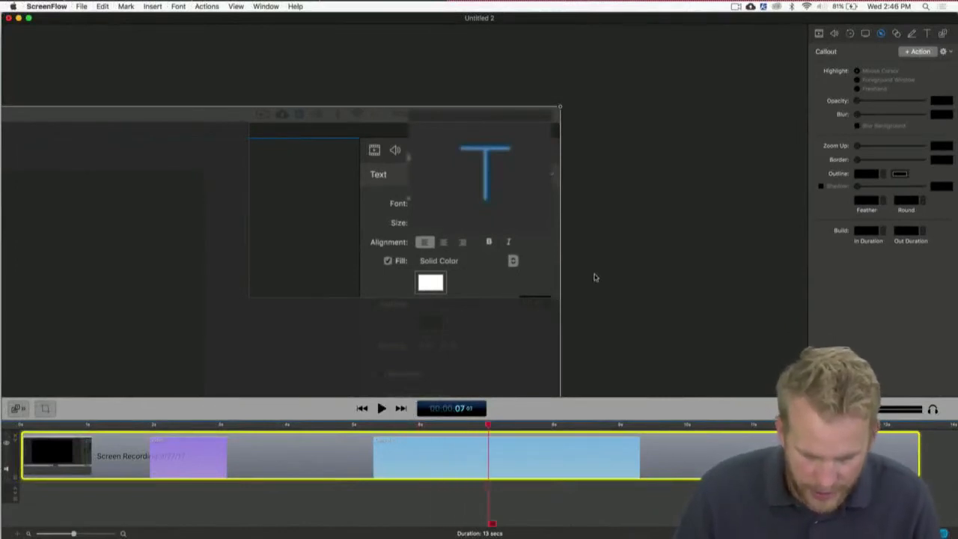
Move the callout earlier to start at about 2.5 seconds, overlapping the video action, and play the combined zoom.
{"action": "left_click", "coordinate": [445, 473]}
{"action": "left_click_drag", "start_coordinate": [481, 470], "coordinate": [293, 449]}
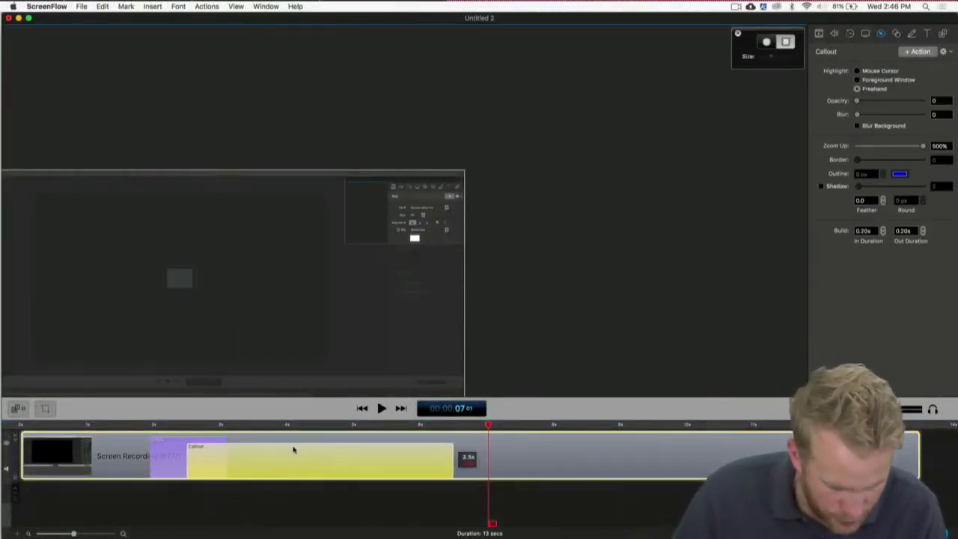
{"action": "left_click", "coordinate": [131, 426]}
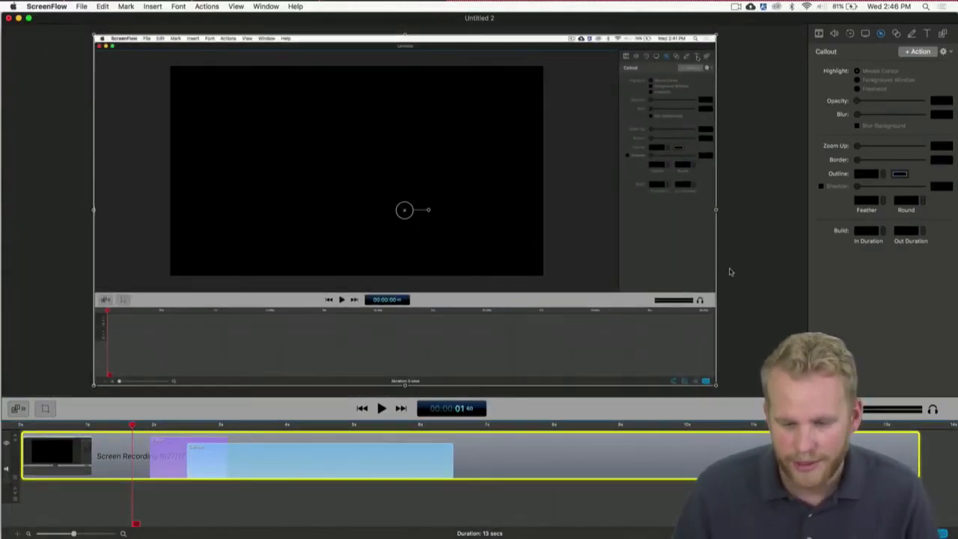
{"action": "key", "text": "space"}
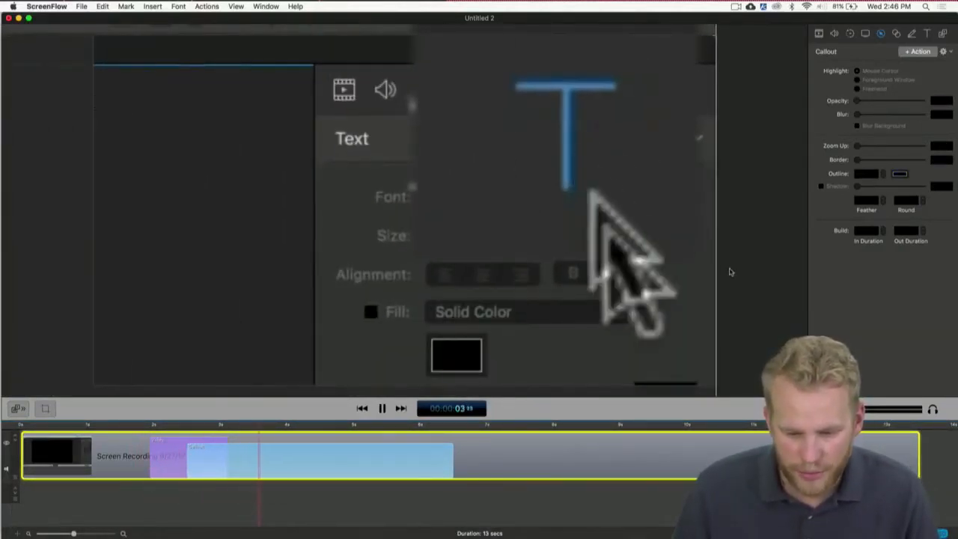
{"action": "key", "text": "space"}
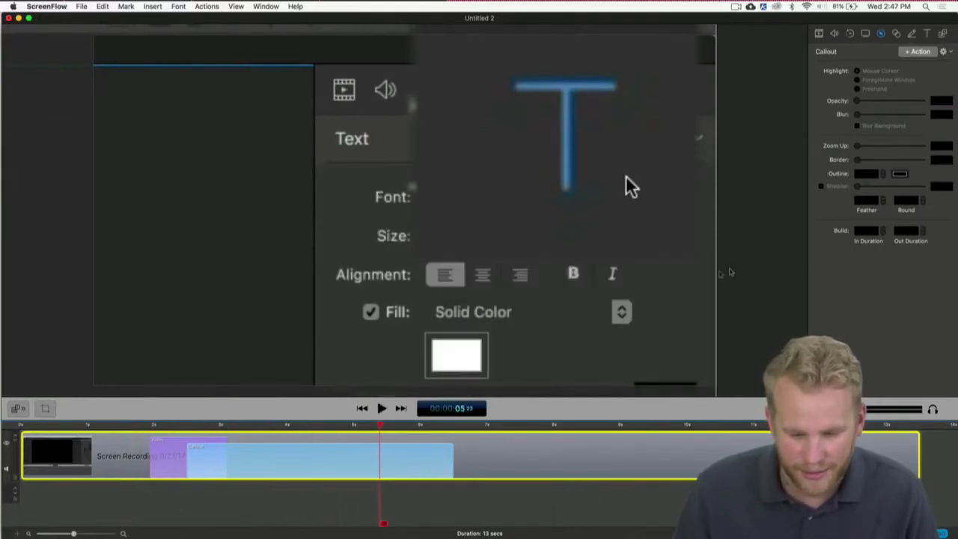
Scrub and play the recording between 3 and 4 seconds to examine the mouse pointer inside the magnified callout.
{"action": "left_click", "coordinate": [265, 425]}
{"action": "left_click_drag", "start_coordinate": [265, 426], "coordinate": [251, 425]}
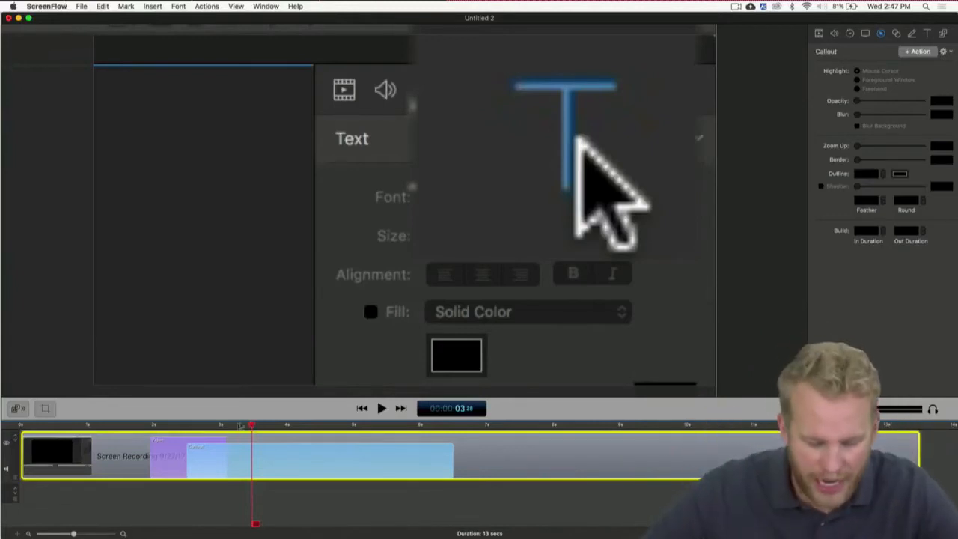
{"action": "mouse_move", "coordinate": [251, 426]}
{"action": "left_mouse_down"}
{"action": "mouse_move", "coordinate": [233, 426]}
{"action": "mouse_move", "coordinate": [248, 427]}
{"action": "left_mouse_up"}
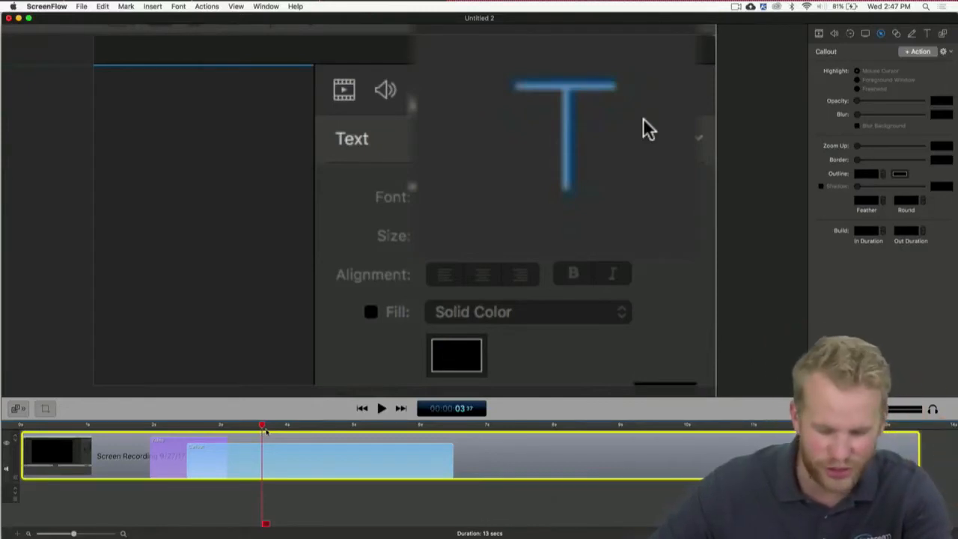
{"action": "left_click_drag", "start_coordinate": [262, 429], "coordinate": [221, 426]}
{"action": "key", "text": "space"}
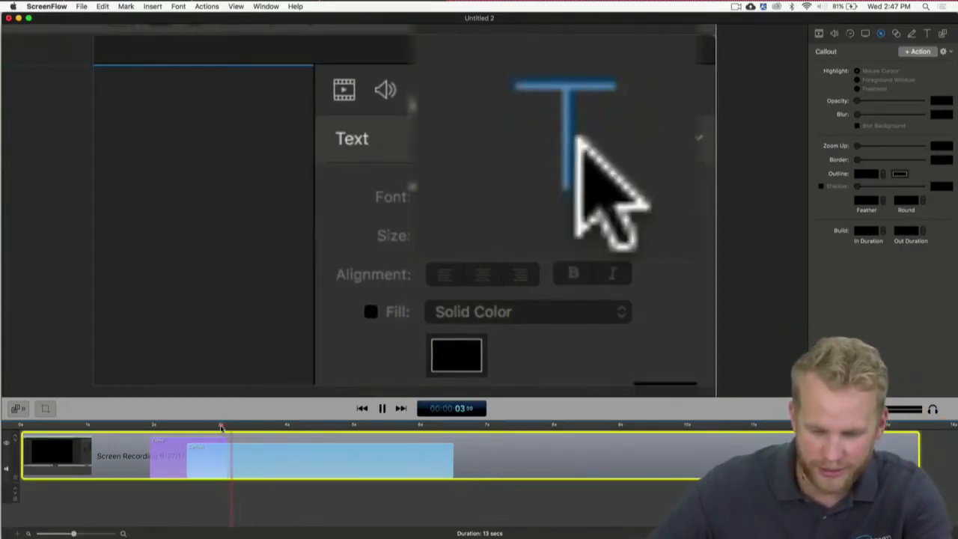
{"action": "key", "text": "space"}
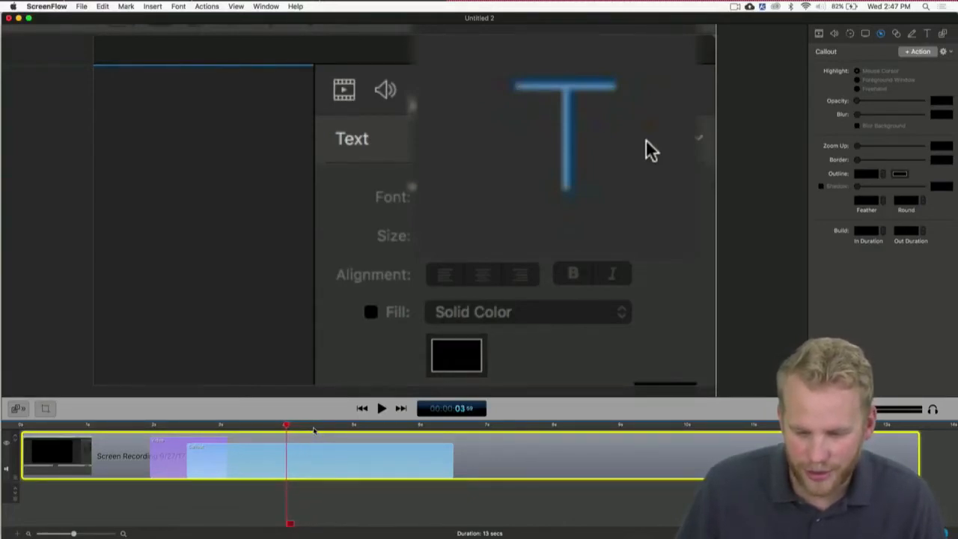
Step back frame by frame from about 4 seconds to examine how the pointer's size changes at the callout's edge.
{"action": "key", "text": "Left"}
{"action": "key", "text": "Left"}
{"action": "key", "text": "Left"}
{"action": "key", "text": "Left"}
{"action": "key", "text": "Left"}
{"action": "key", "text": "Left"}
{"action": "key", "text": "Left"}
{"action": "key", "text": "Left"}
{"action": "key", "text": "Left"}
{"action": "key", "text": "Left"}
{"action": "key", "text": "Left"}
{"action": "key", "text": "Left"}
{"action": "key", "text": "Left"}
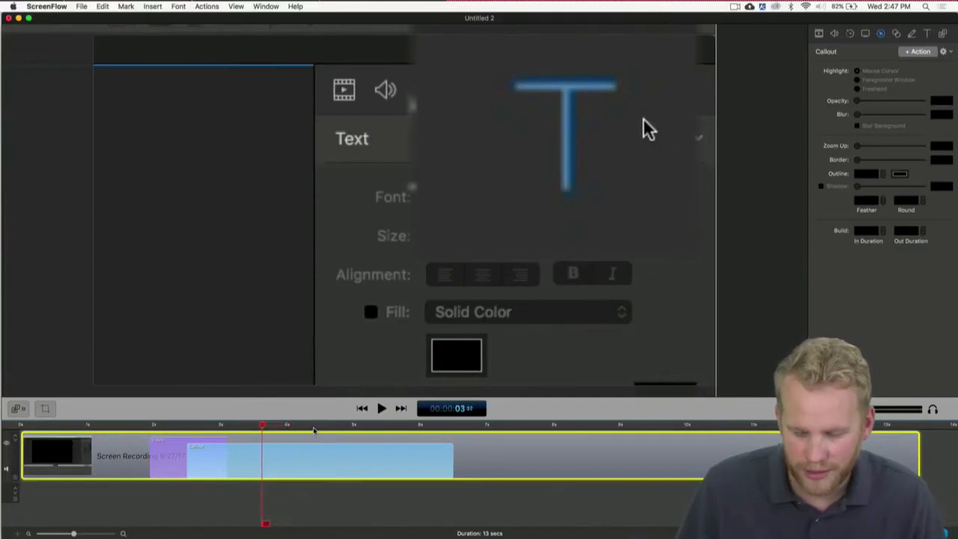
{"action": "key", "text": "Left"}
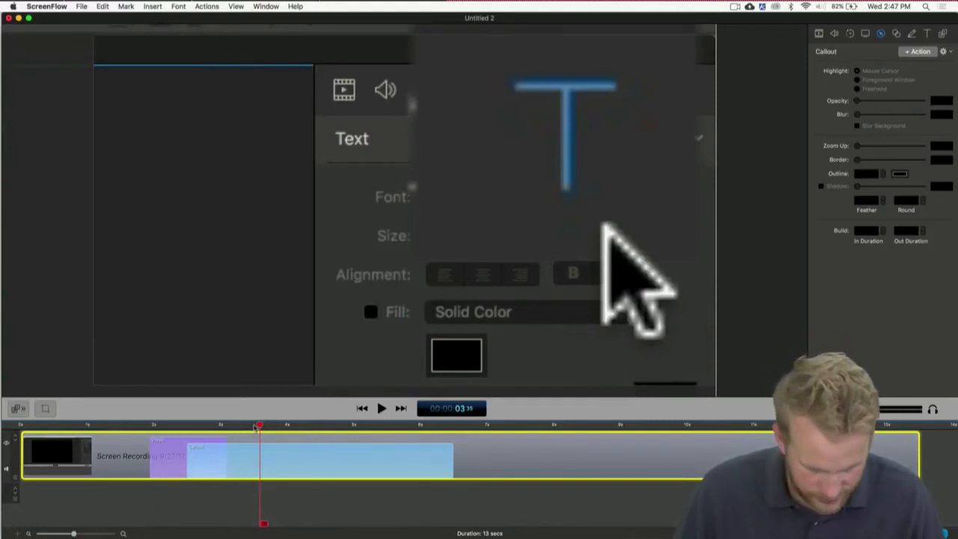
{"action": "mouse_move", "coordinate": [258, 425]}
{"action": "left_mouse_down"}
{"action": "mouse_move", "coordinate": [208, 425]}
{"action": "mouse_move", "coordinate": [260, 424]}
{"action": "left_mouse_up"}
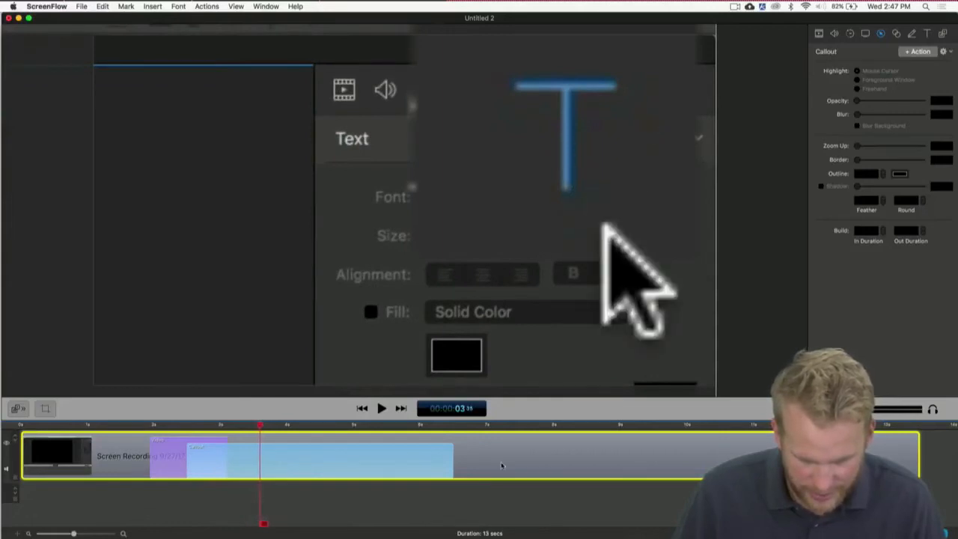
Hide the mouse pointer in the screen recording, and play the zoom and callout from about 2 seconds.
{"action": "left_click", "coordinate": [866, 33]}
{"action": "left_click", "coordinate": [839, 71]}
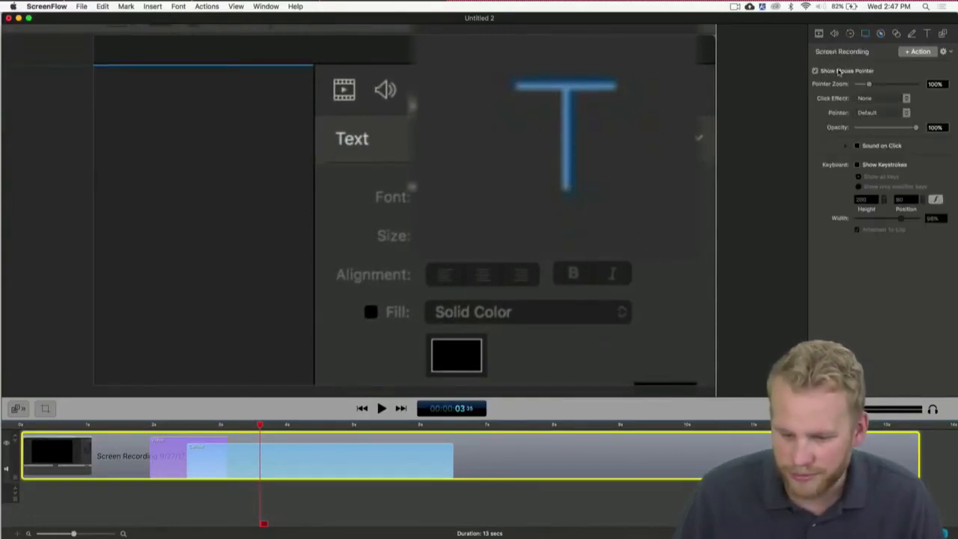
{"action": "left_click", "coordinate": [149, 425]}
{"action": "key", "text": "space"}
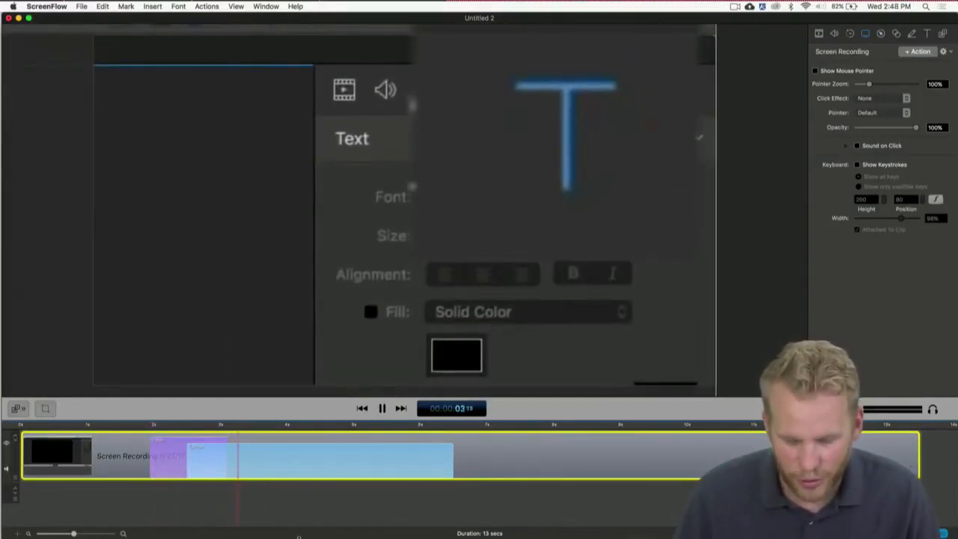
{"action": "key", "text": "space"}
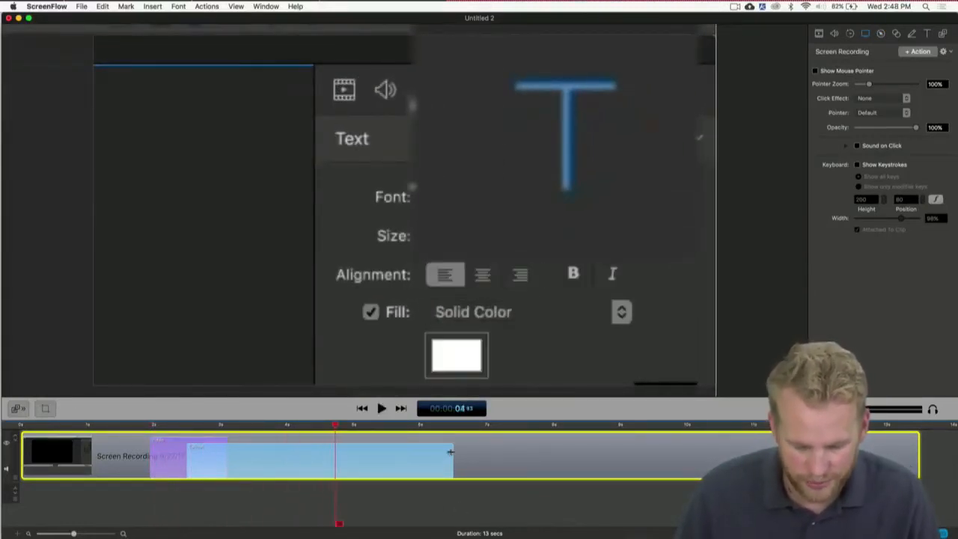
Shorten the callout to 2.3 seconds and split the recording at its end, with the mouse pointer shown in the second clip.
{"action": "left_click_drag", "start_coordinate": [454, 456], "coordinate": [336, 455]}
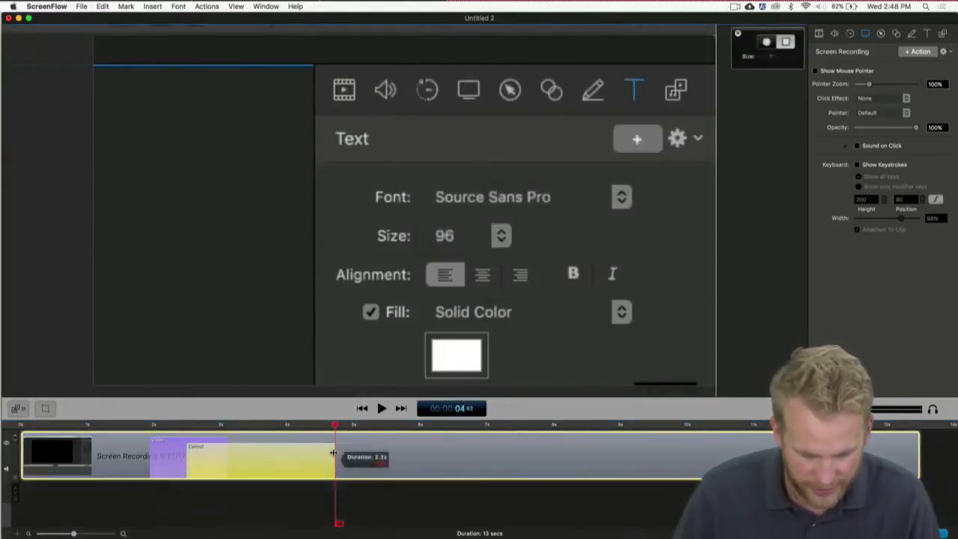
{"action": "left_click", "coordinate": [354, 451]}
{"action": "key", "text": "t"}
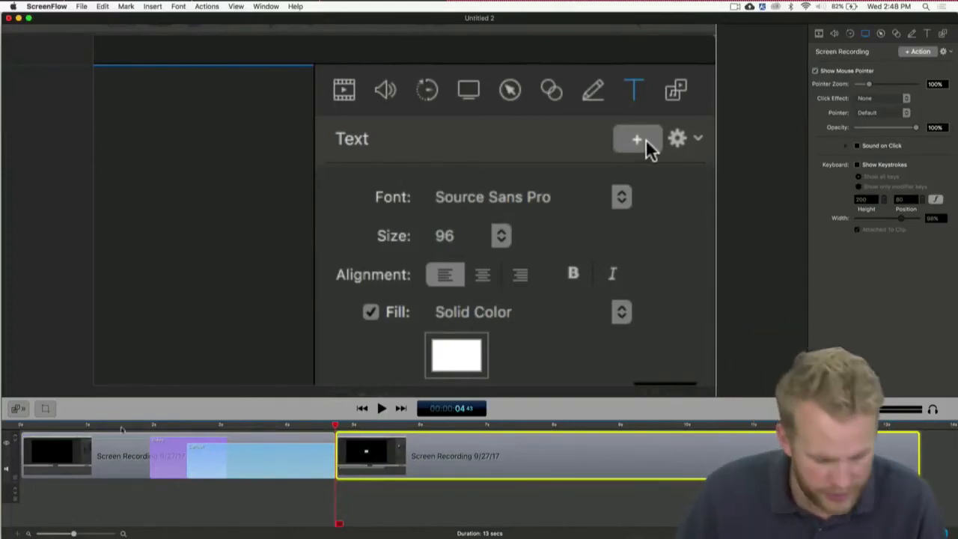
Play from just before the video action across the split to preview the callout and the pointer's return.
{"action": "left_click", "coordinate": [138, 426]}
{"action": "key", "text": "space"}
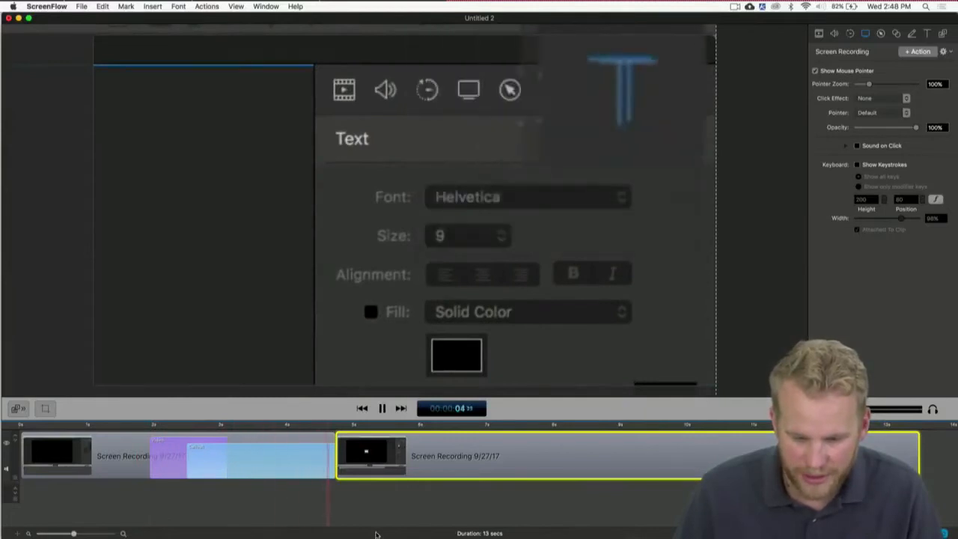
{"action": "key", "text": "space"}
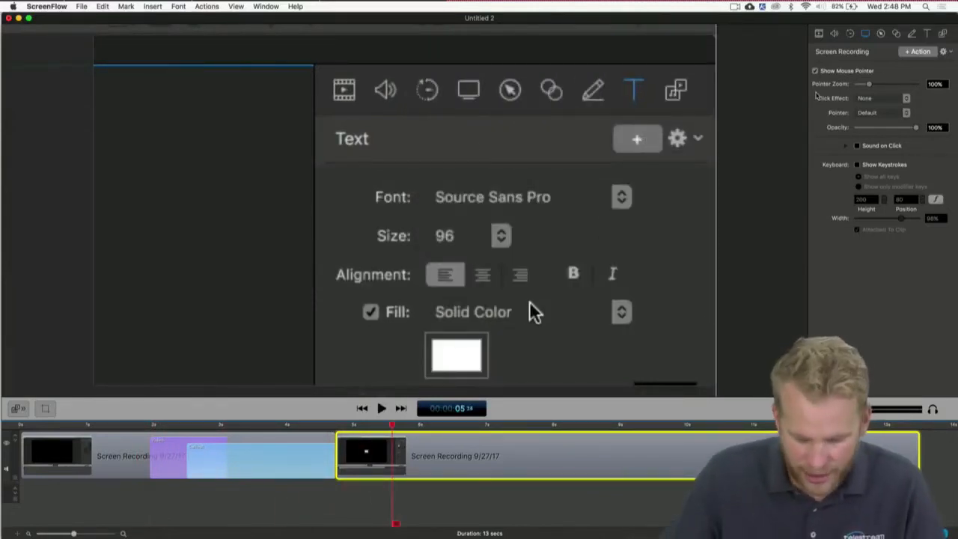
Add a video action ending at about 5.6 seconds in the second clip and scale the recording back down to fill the canvas.
{"action": "key", "text": "super+k"}
{"action": "scroll", "coordinate": [571, 133], "scroll_direction": "down", "scroll_amount": 5}
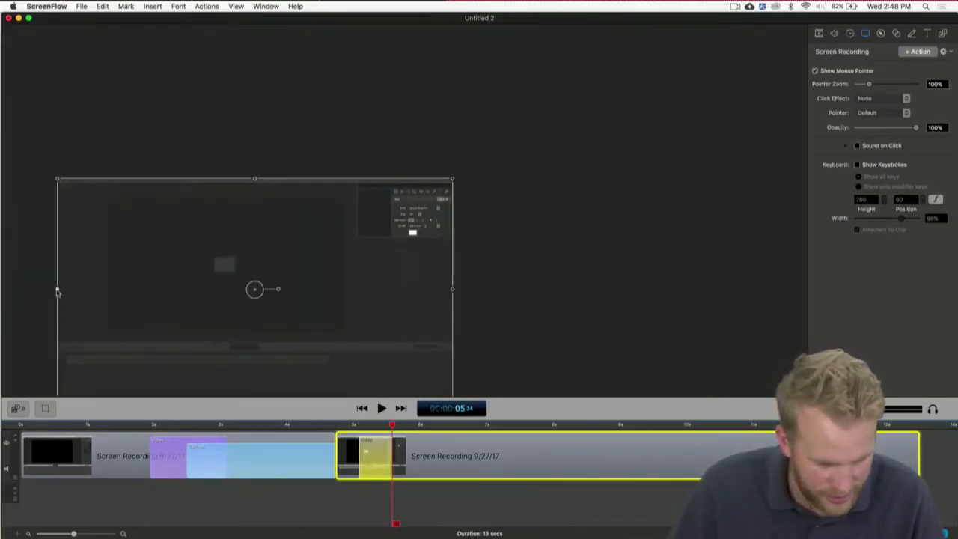
{"action": "left_click_drag", "start_coordinate": [58, 291], "coordinate": [321, 286]}
{"action": "left_click_drag", "start_coordinate": [412, 302], "coordinate": [446, 232]}
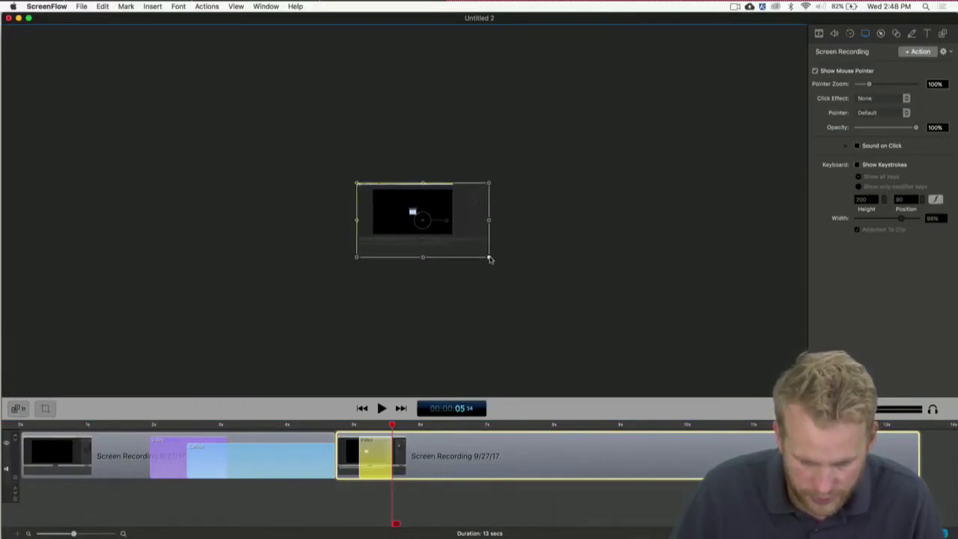
{"action": "left_click_drag", "start_coordinate": [490, 259], "coordinate": [452, 240]}
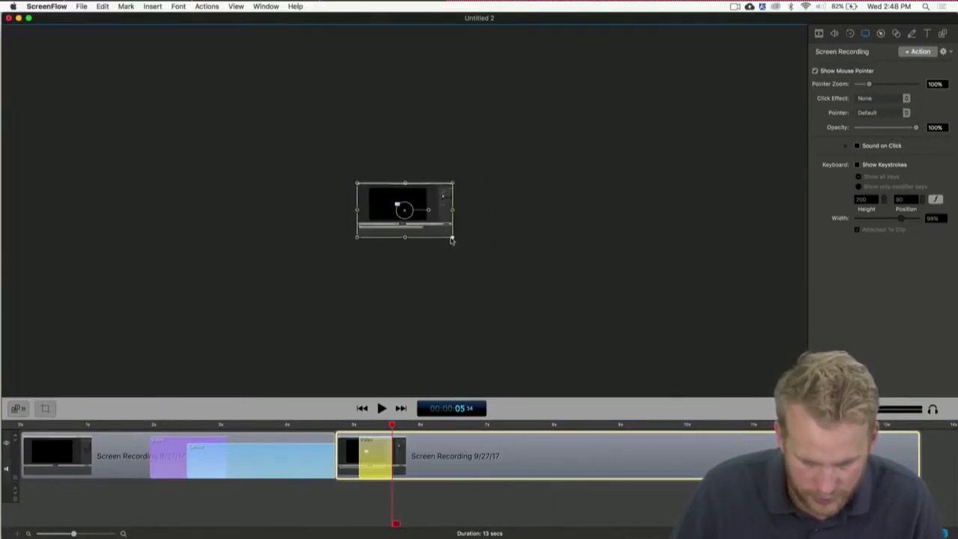
{"action": "left_click", "coordinate": [494, 264]}
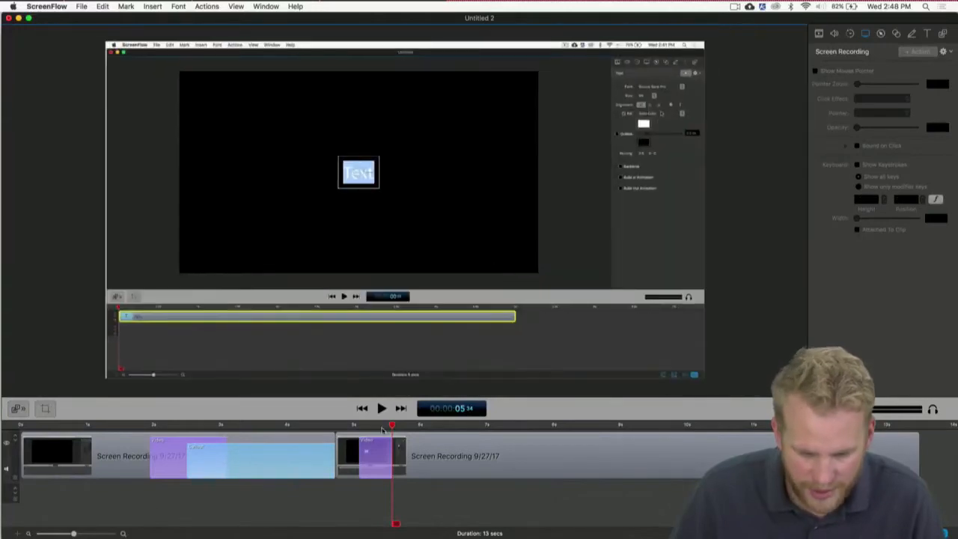
Play from about 1.5 seconds to preview the zoom in, the callout and the zoom back out.
{"action": "left_click", "coordinate": [125, 426]}
{"action": "key", "text": "space"}
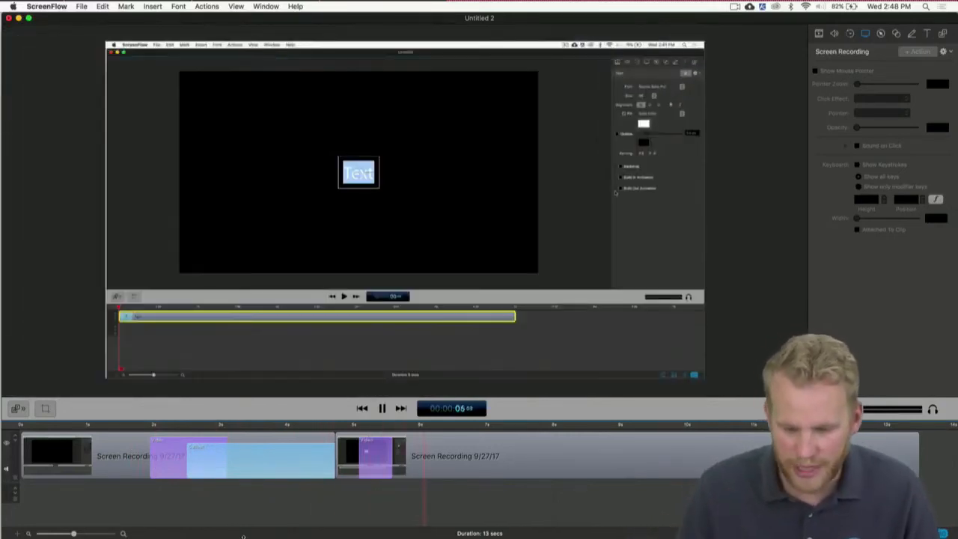
{"action": "key", "text": "space"}
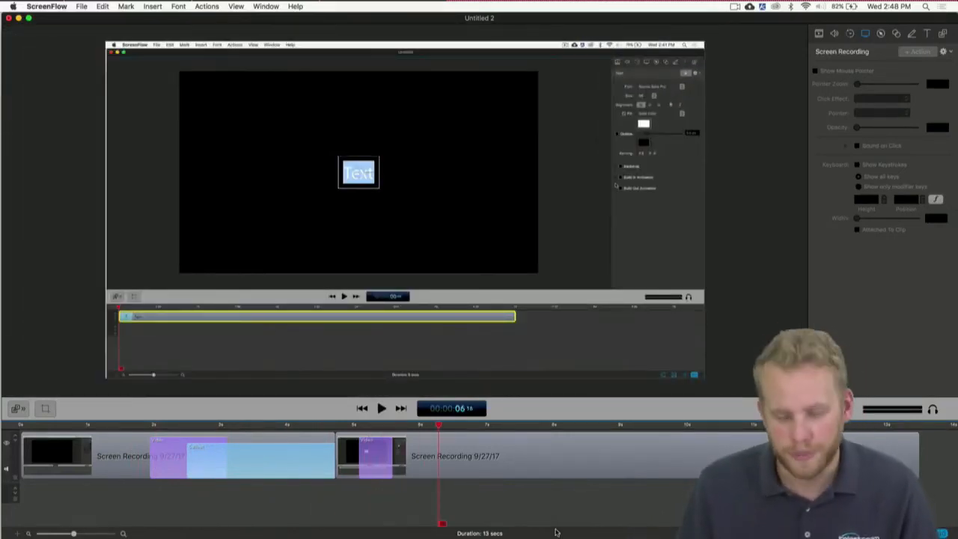
Shift the zoom-out action slightly later, and add a video action ending at about 7.7 seconds that magnifies the recorded text animation settings.
{"action": "left_click", "coordinate": [381, 464]}
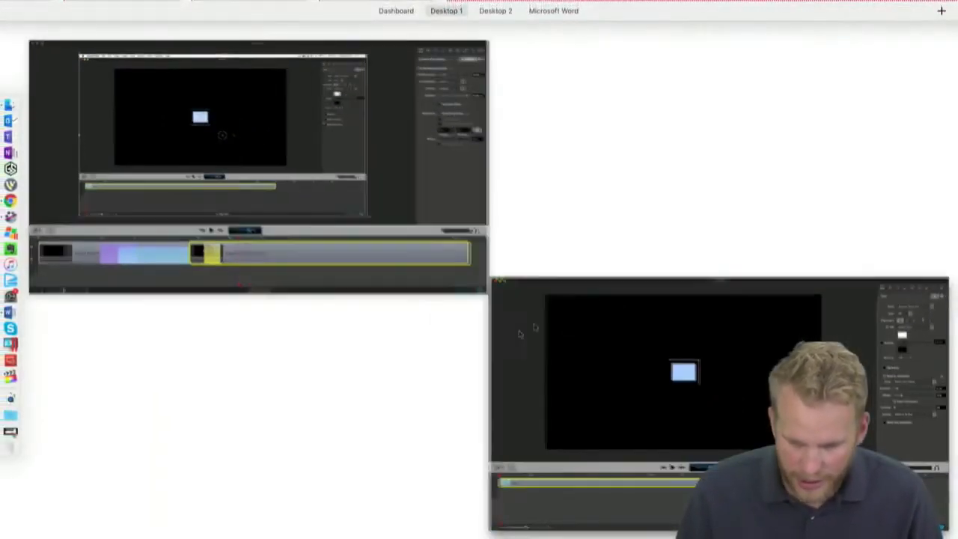
{"action": "left_click", "coordinate": [390, 177]}
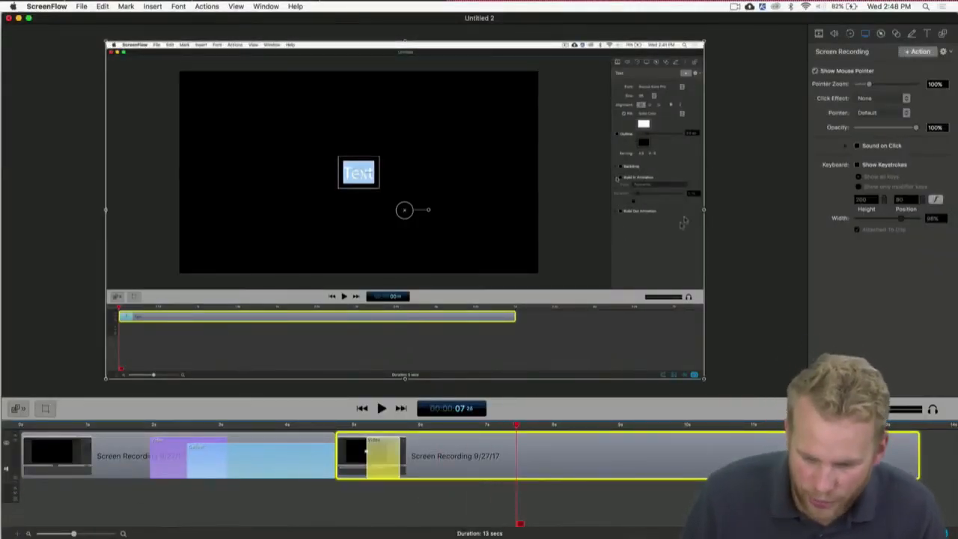
{"action": "left_click_drag", "start_coordinate": [554, 426], "coordinate": [534, 426]}
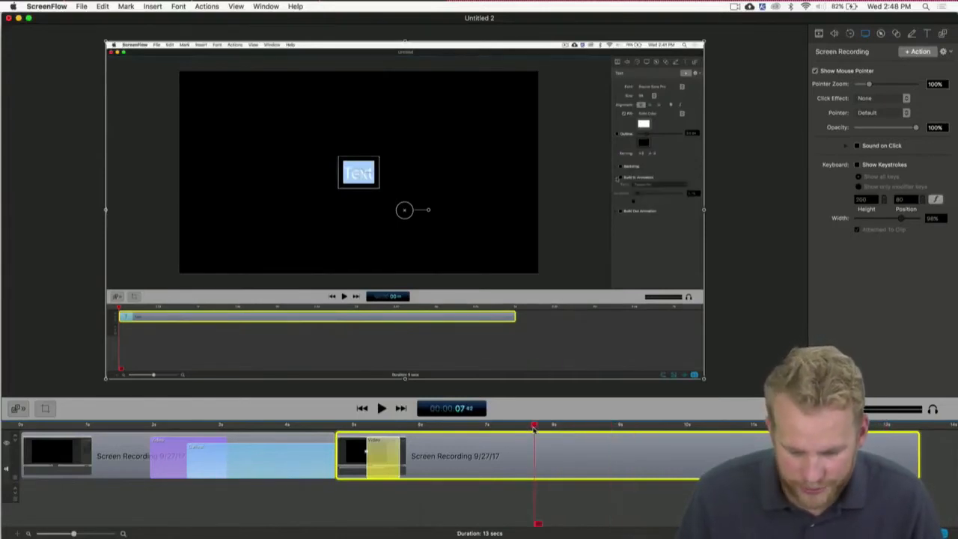
{"action": "key", "text": "super+k"}
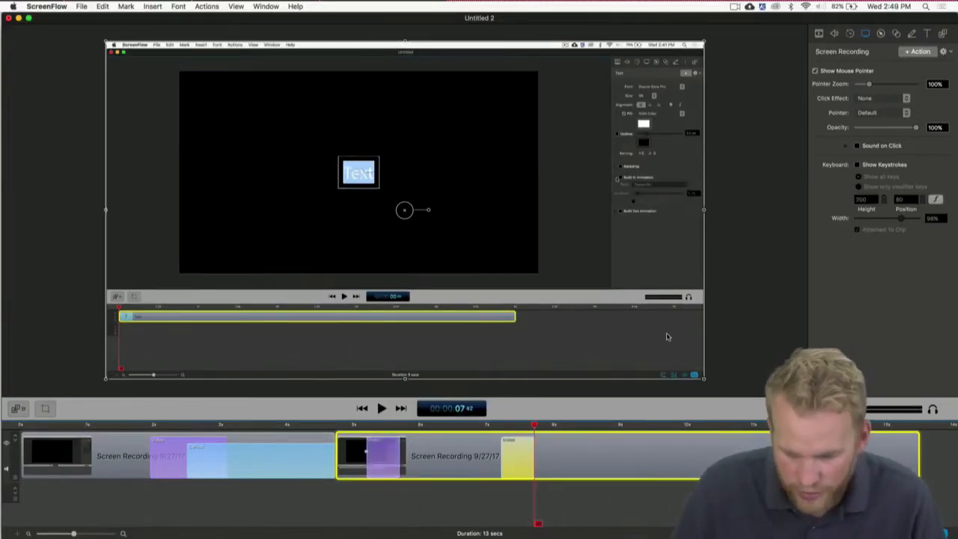
{"action": "left_click_drag", "start_coordinate": [105, 379], "coordinate": [114, 335]}
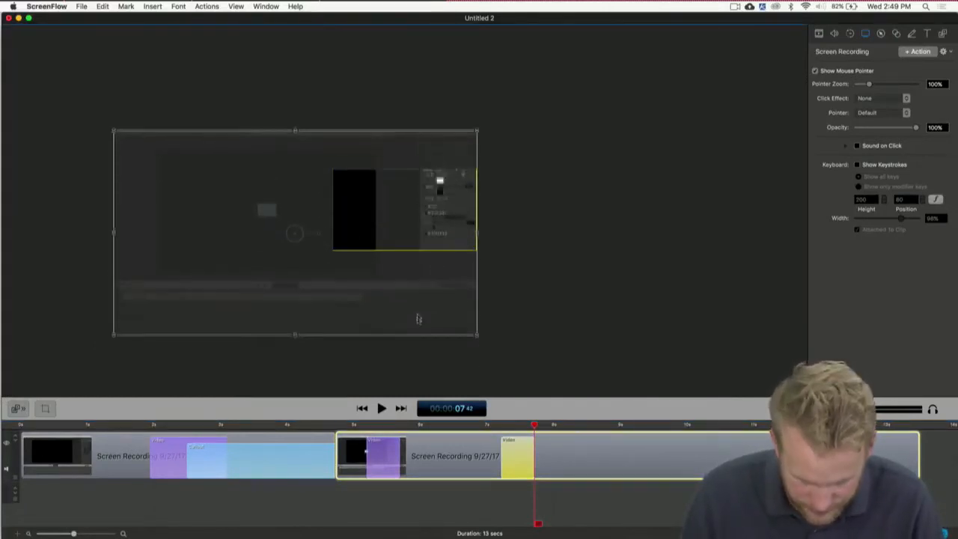
{"action": "mouse_move", "coordinate": [418, 319]}
{"action": "left_mouse_down"}
{"action": "mouse_move", "coordinate": [417, 304]}
{"action": "mouse_move", "coordinate": [417, 315]}
{"action": "left_mouse_up"}
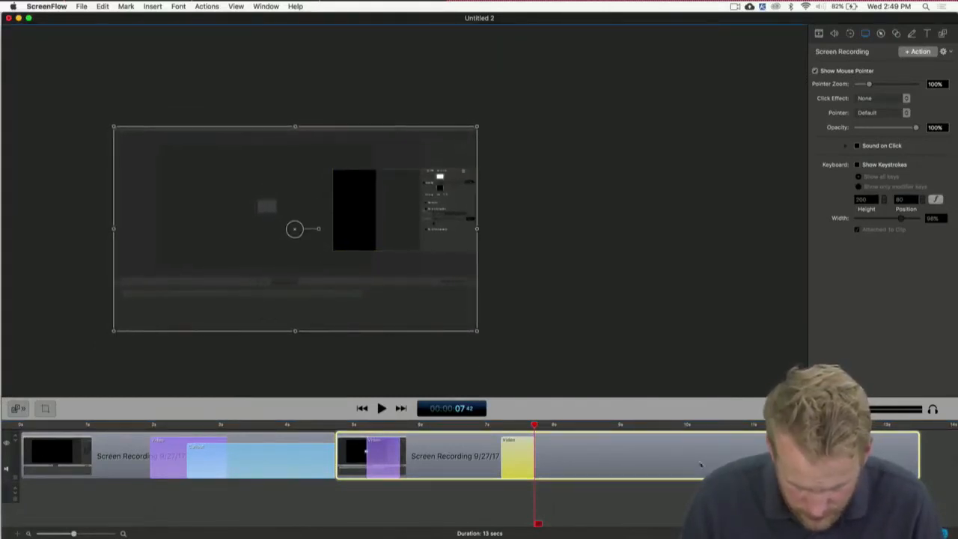
Play from about 7 seconds to preview the zoom onto the text animation settings.
{"action": "left_click", "coordinate": [627, 463]}
{"action": "left_click", "coordinate": [484, 424]}
{"action": "key", "text": "space"}
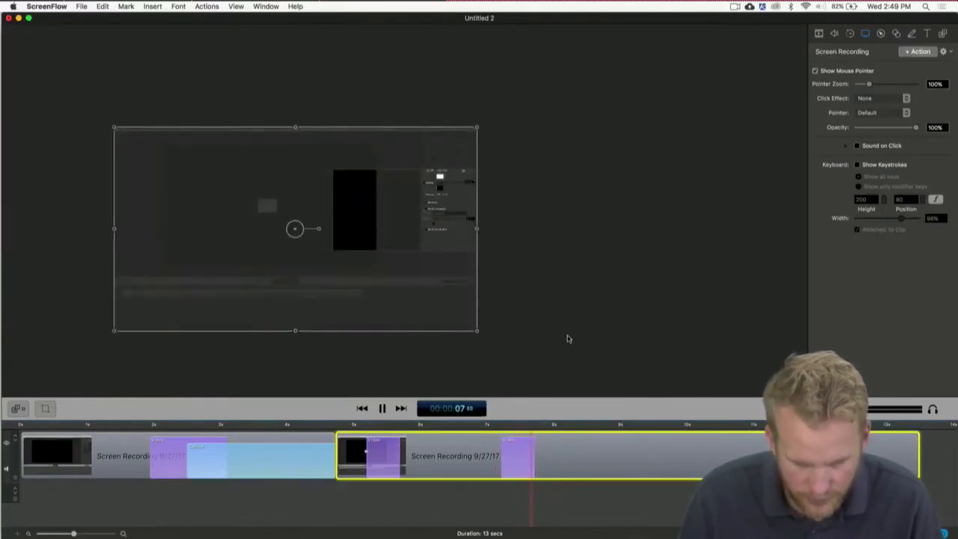
{"action": "key", "text": "space"}
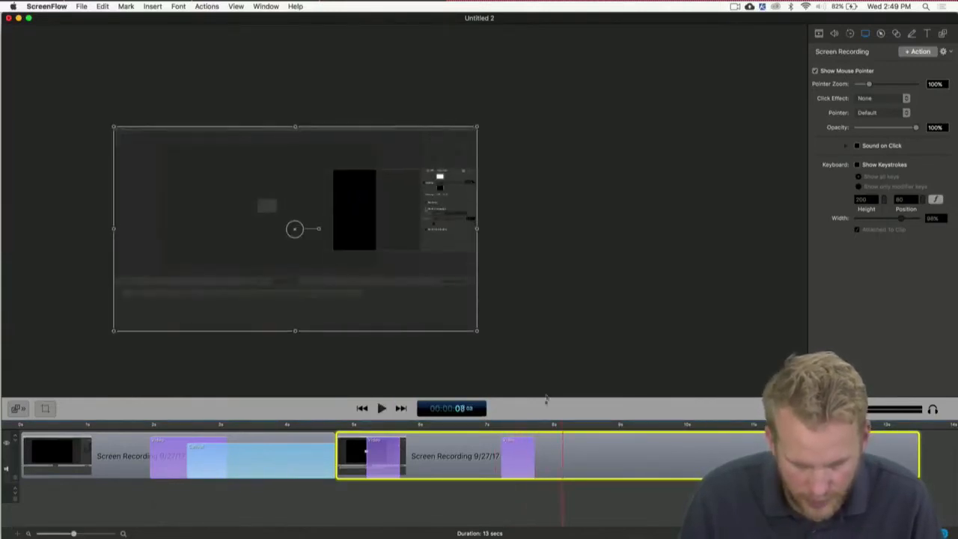
Add a freehand callout from about 8 seconds, outline a rectangle around the Build In Animation settings, and set its opacity to 84%.
{"action": "left_click", "coordinate": [880, 33]}
{"action": "left_click", "coordinate": [919, 51]}
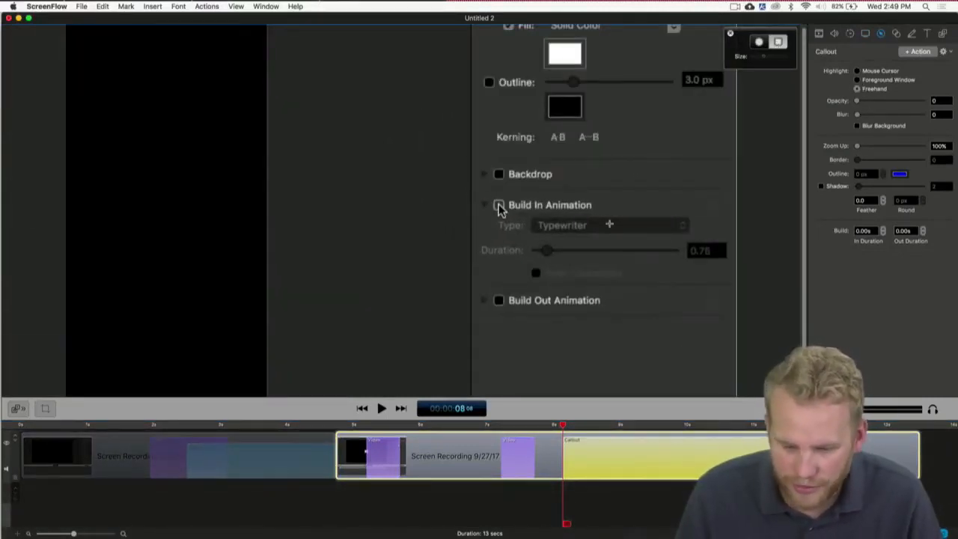
{"action": "key", "text": "space"}
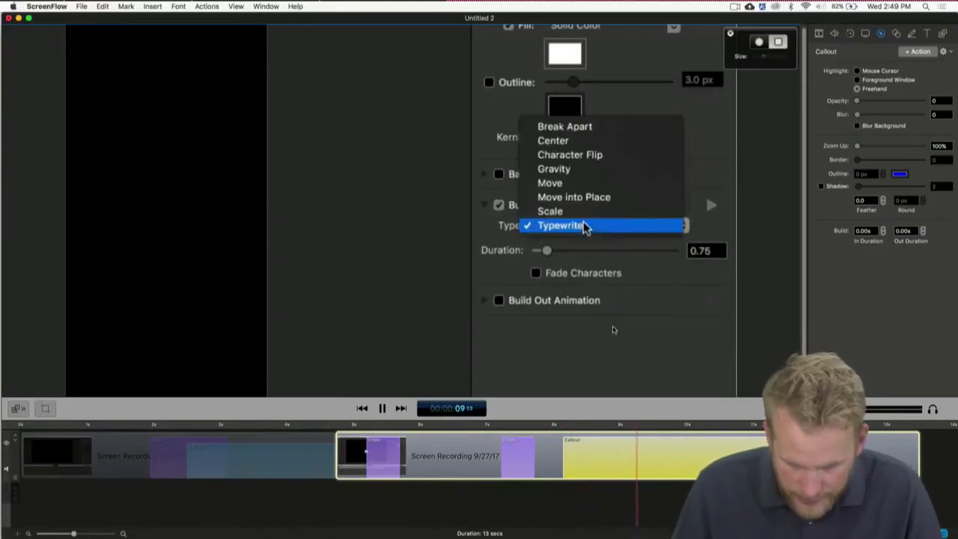
{"action": "key", "text": "space"}
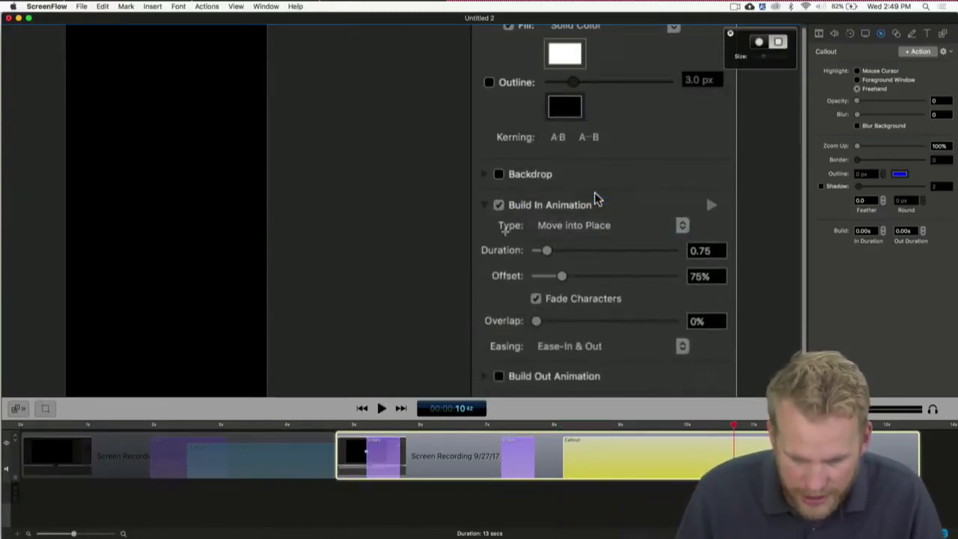
{"action": "left_click_drag", "start_coordinate": [472, 188], "coordinate": [738, 366]}
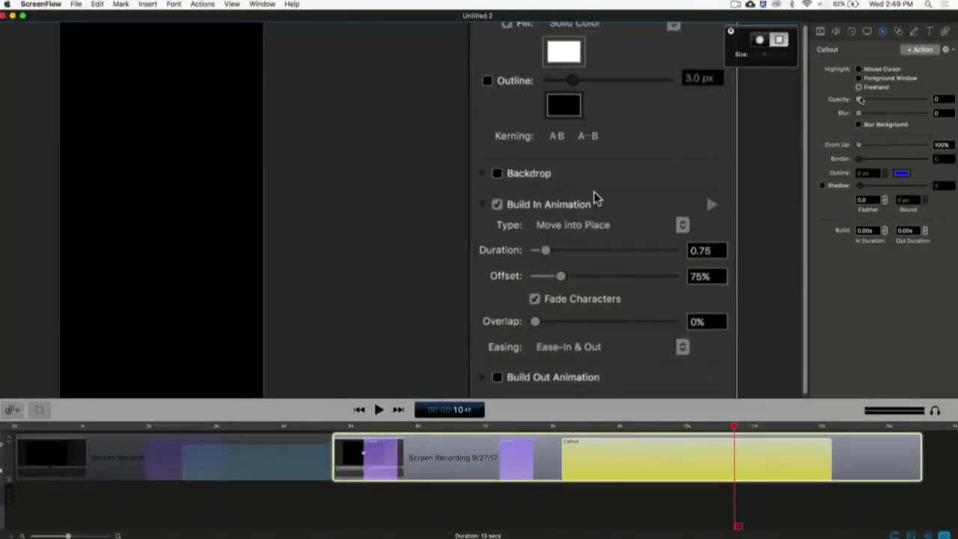
{"action": "left_click_drag", "start_coordinate": [861, 99], "coordinate": [917, 97]}
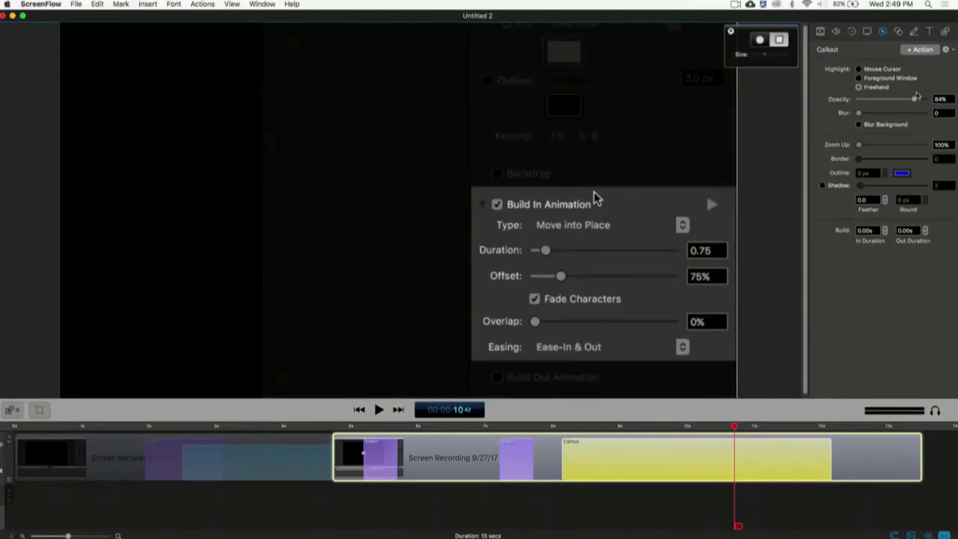
Move the new callout to start at about 8.6 seconds, and play from about 7 seconds to check its timing.
{"action": "scroll", "coordinate": [654, 217], "scroll_direction": "down", "scroll_amount": 3}
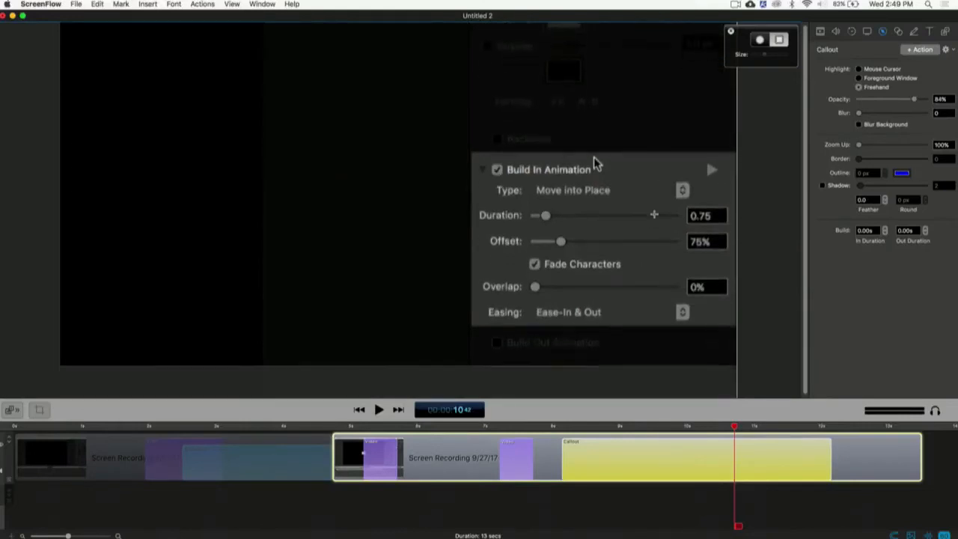
{"action": "scroll", "coordinate": [655, 218], "scroll_direction": "down", "scroll_amount": 3}
{"action": "left_click_drag", "start_coordinate": [620, 460], "coordinate": [652, 461]}
{"action": "key", "text": "super+Left"}
{"action": "key", "text": "space"}
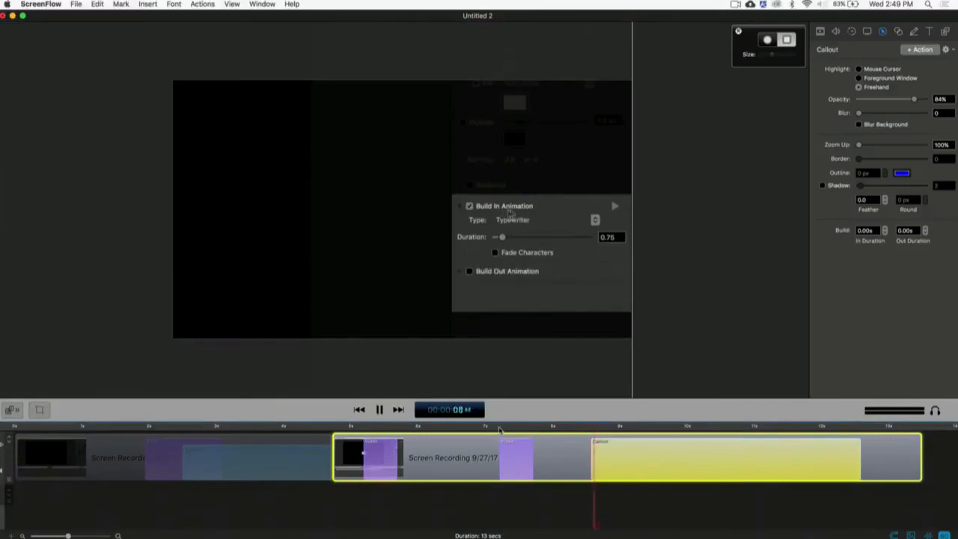
{"action": "left_click", "coordinate": [486, 427]}
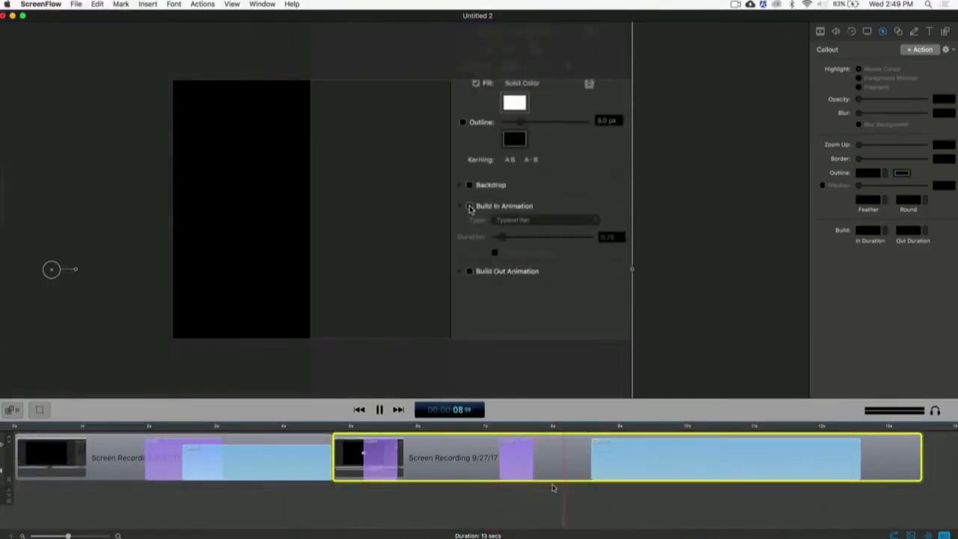
Push the callout against the clip's end so it starts at about 11.3 seconds, and play the uncovered recording to about 11 seconds.
{"action": "left_click", "coordinate": [636, 455]}
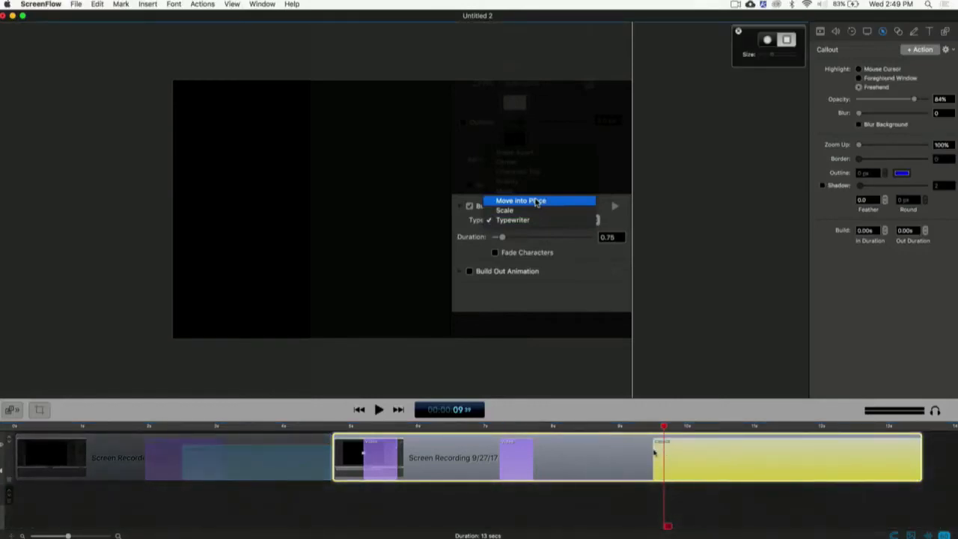
{"action": "left_click_drag", "start_coordinate": [655, 451], "coordinate": [780, 451]}
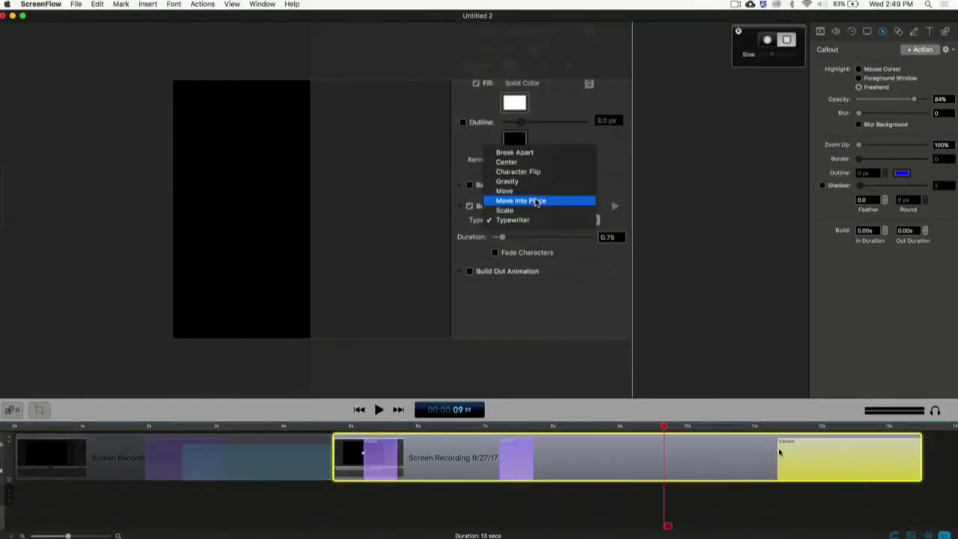
{"action": "key", "text": "space"}
{"action": "key", "text": "space"}
{"action": "key", "text": "space"}
{"action": "key", "text": "space"}
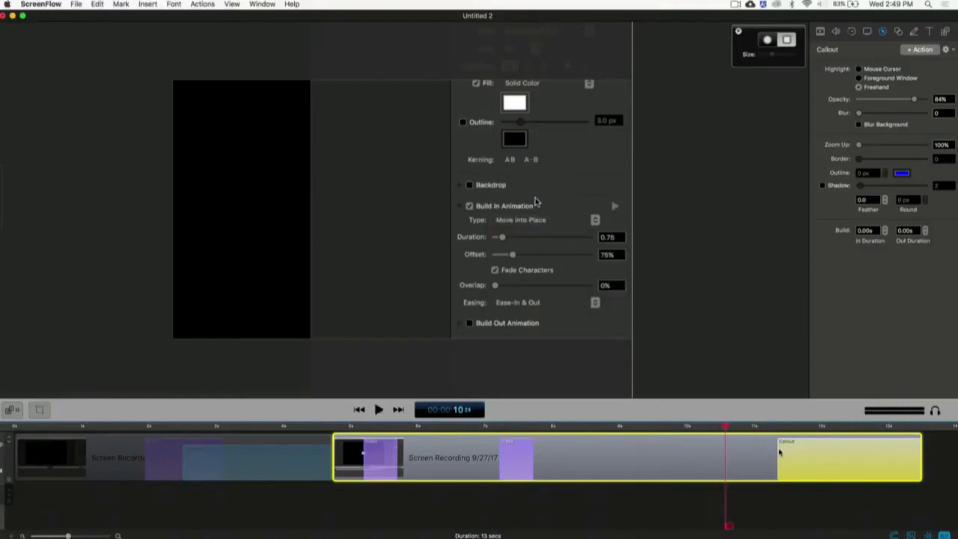
{"action": "key", "text": "space"}
{"action": "key", "text": "space"}
Step back frame by frame to where the animation type changes to Move into Place, and move the callout's start to about 10.3 seconds.
{"action": "key", "text": "Left"}
{"action": "key", "text": "Left"}
{"action": "key", "text": "Left"}
{"action": "key", "text": "Left"}
{"action": "key", "text": "Left"}
{"action": "key", "text": "Left"}
{"action": "key", "text": "Left"}
{"action": "key", "text": "Left"}
{"action": "key", "text": "Left"}
{"action": "key", "text": "Left"}
{"action": "key", "text": "Left"}
{"action": "key", "text": "Left"}
{"action": "key", "text": "Left"}
{"action": "key", "text": "Left"}
{"action": "key", "text": "Left"}
{"action": "key", "text": "Left"}
{"action": "key", "text": "Left"}
{"action": "key", "text": "Left"}
{"action": "key", "text": "Left"}
{"action": "key", "text": "Left"}
{"action": "key", "text": "Left"}
{"action": "key", "text": "Left"}
{"action": "key", "text": "Left"}
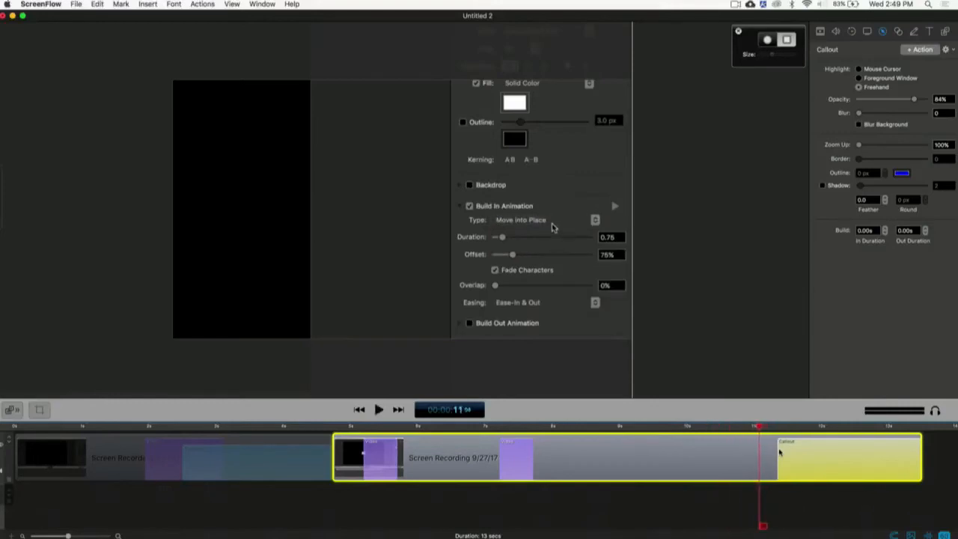
{"action": "key", "text": "Left"}
{"action": "key", "text": "Left"}
{"action": "key", "text": "Left"}
{"action": "key", "text": "Left"}
{"action": "key", "text": "Left"}
{"action": "key", "text": "Left"}
{"action": "key", "text": "Left"}
{"action": "key", "text": "Left"}
{"action": "key", "text": "Left"}
{"action": "key", "text": "Left"}
{"action": "key", "text": "Left"}
{"action": "key", "text": "Left"}
{"action": "key", "text": "Left"}
{"action": "key", "text": "Left"}
{"action": "key", "text": "Left"}
{"action": "key", "text": "Left"}
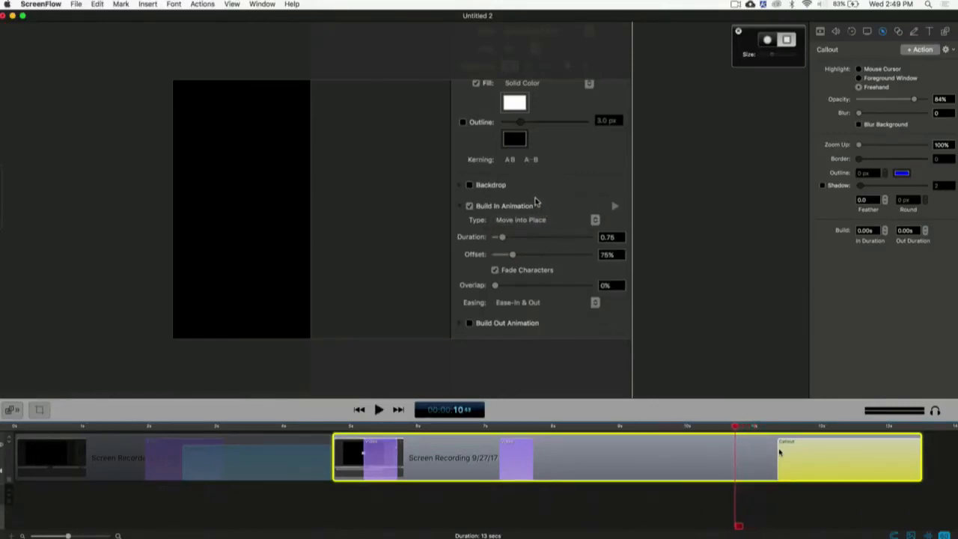
{"action": "key", "text": "Left"}
{"action": "key", "text": "Left"}
{"action": "key", "text": "Left"}
{"action": "key", "text": "Left"}
{"action": "key", "text": "Left"}
{"action": "key", "text": "Left"}
{"action": "key", "text": "Left"}
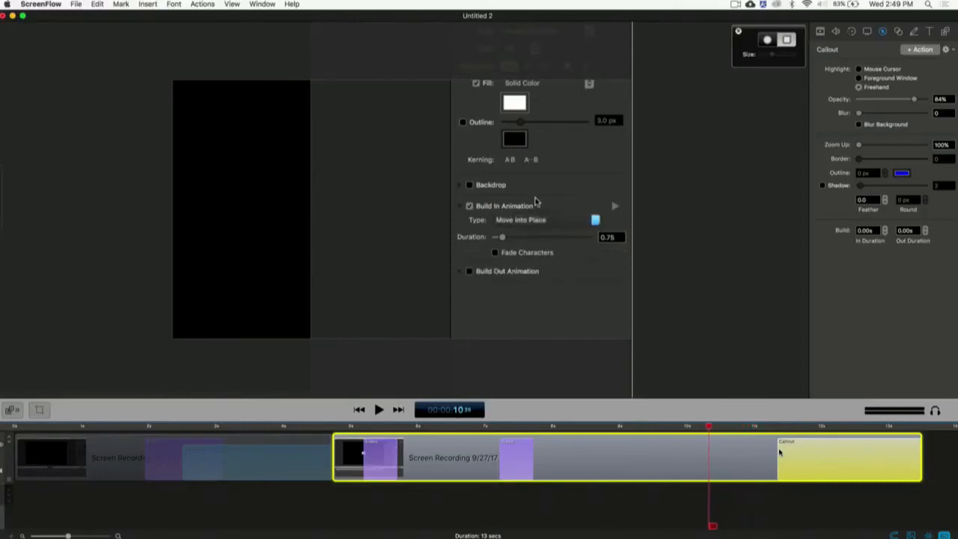
{"action": "left_click_drag", "start_coordinate": [853, 453], "coordinate": [774, 454]}
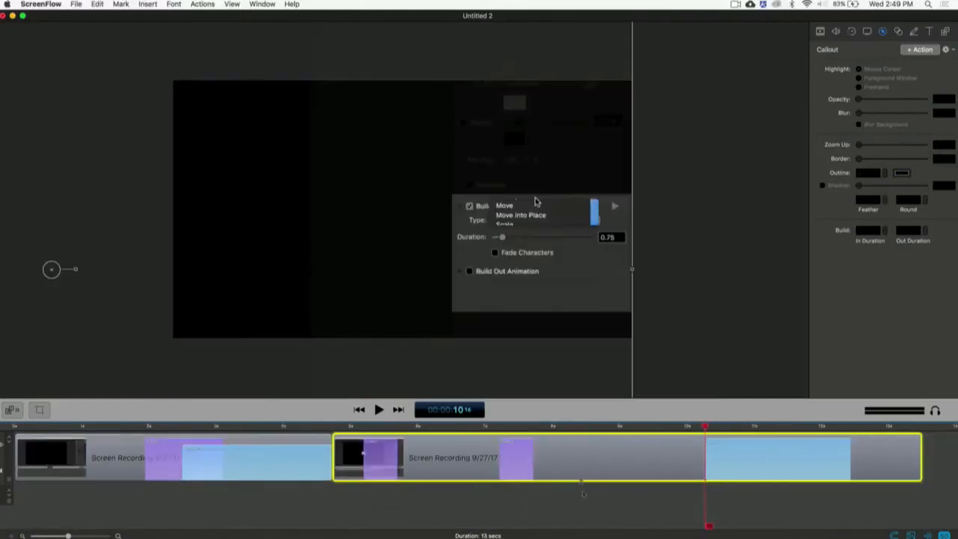
Set the callout's in and out build durations to 0.20 s, and play from about 6.5 seconds to preview its timing.
{"action": "key", "text": "space"}
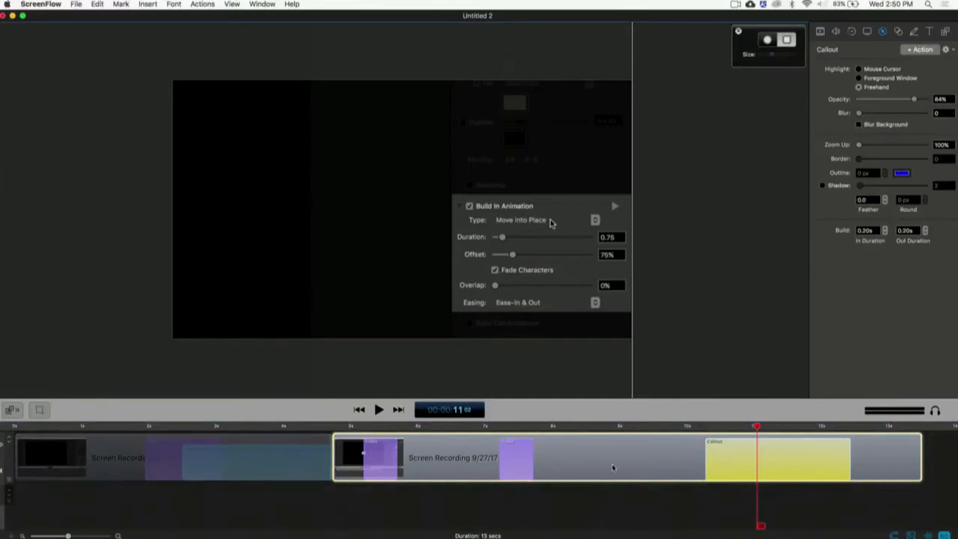
{"action": "left_click", "coordinate": [451, 427]}
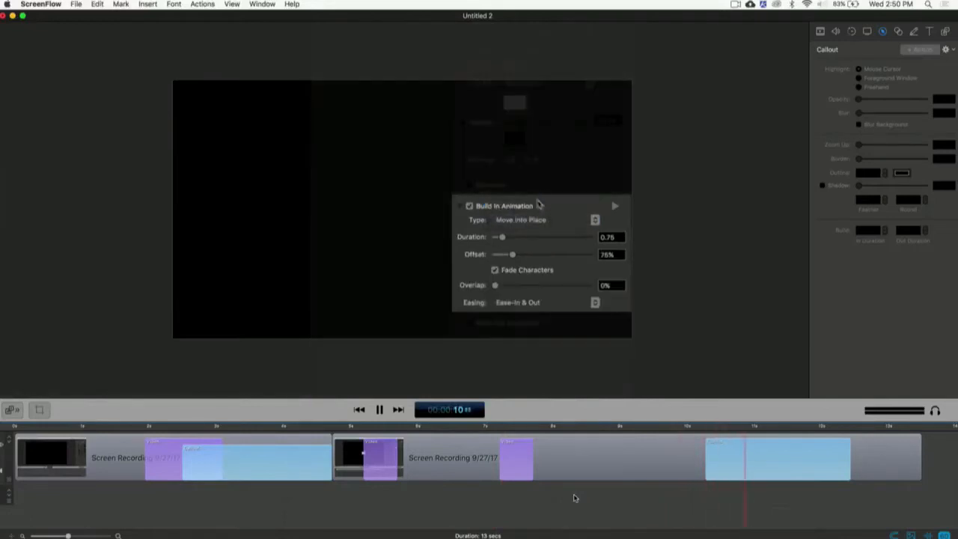
{"action": "key", "text": "space"}
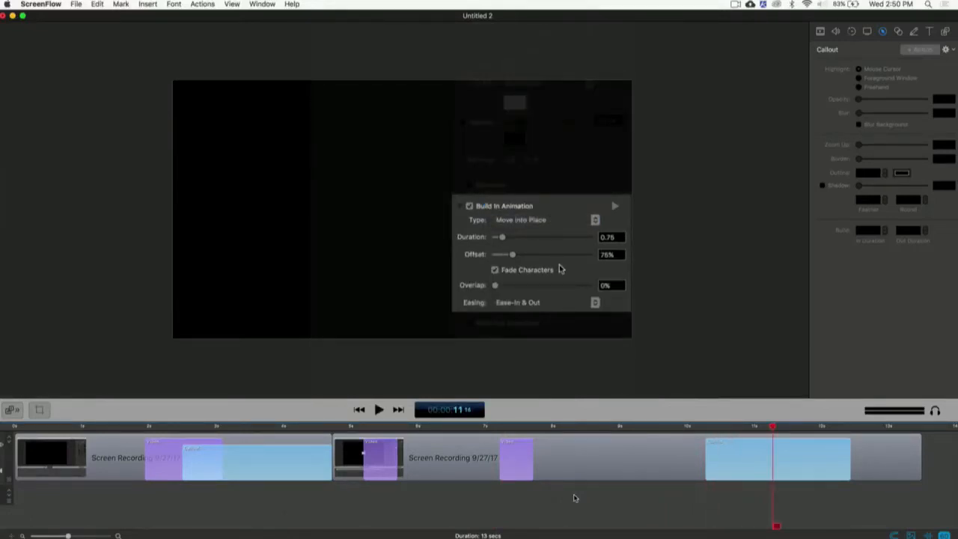
{"action": "key", "text": "space"}
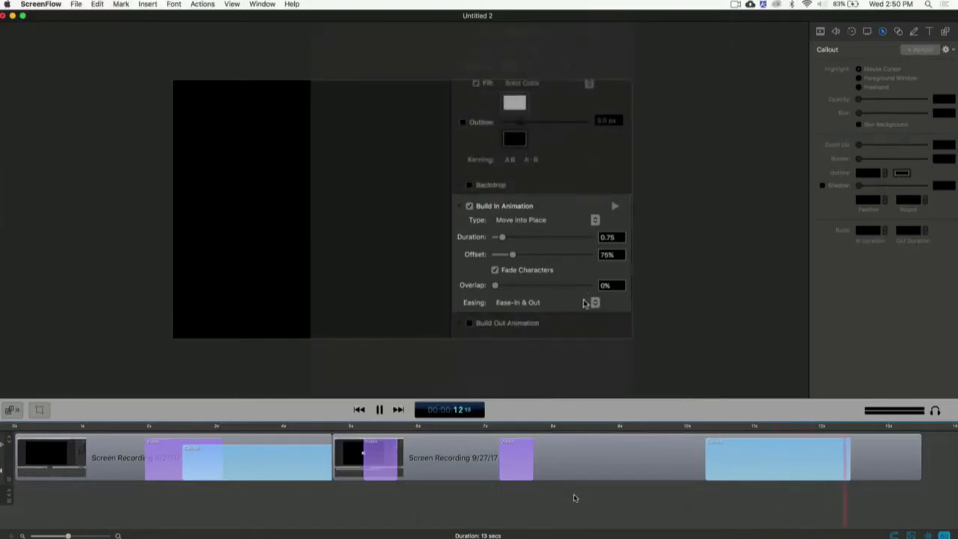
{"action": "key", "text": "space"}
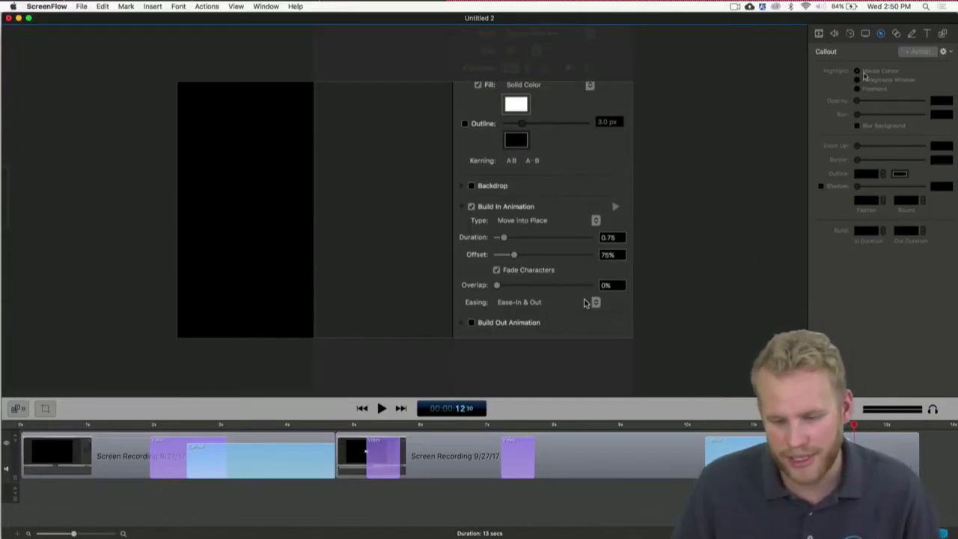
Try drawing a large freehand area over the Build In Animation settings for the end callout, undo it, and clear the selection.
{"action": "left_click", "coordinate": [831, 457]}
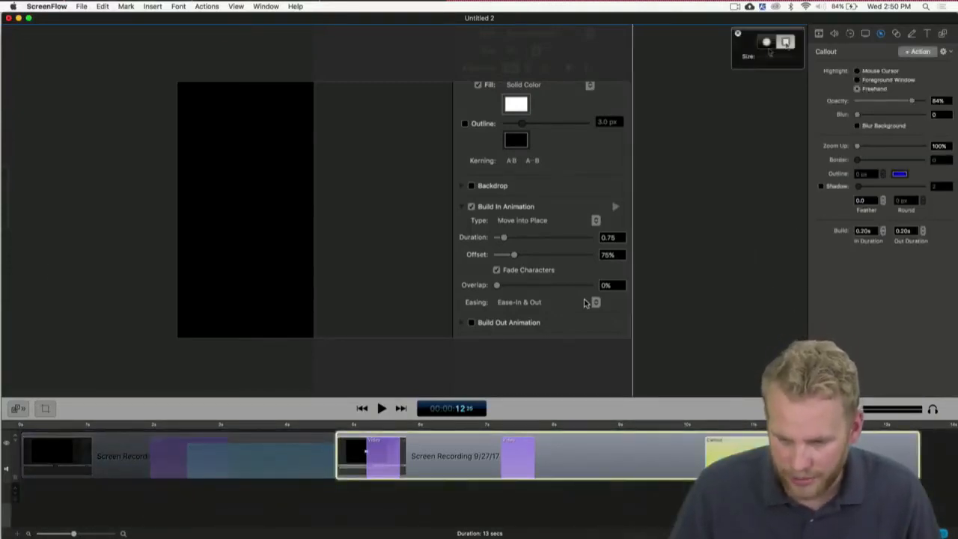
{"action": "mouse_move", "coordinate": [303, 147]}
{"action": "left_mouse_down"}
{"action": "mouse_move", "coordinate": [619, 314]}
{"action": "mouse_move", "coordinate": [428, 255]}
{"action": "mouse_move", "coordinate": [662, 294]}
{"action": "left_mouse_up"}
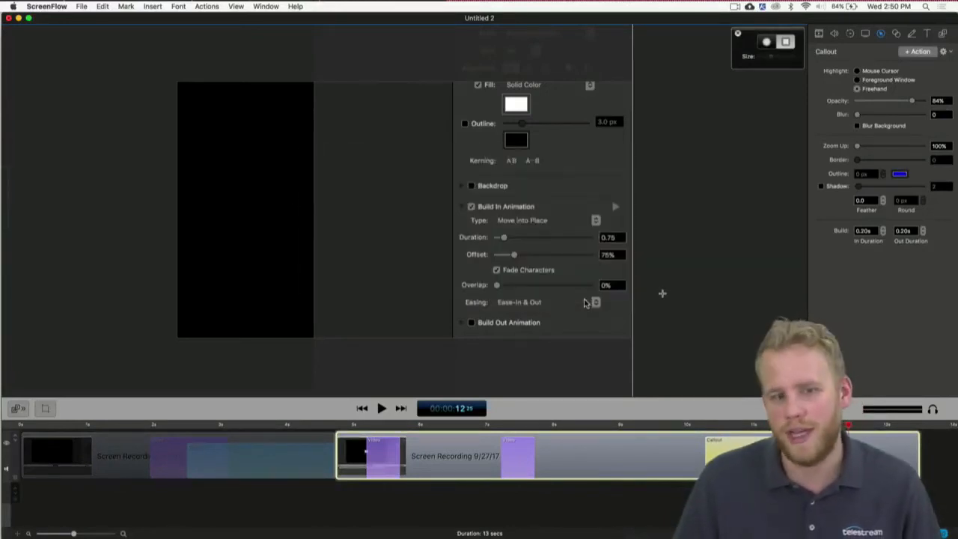
{"action": "key", "text": "super+z"}
{"action": "left_click", "coordinate": [289, 295]}
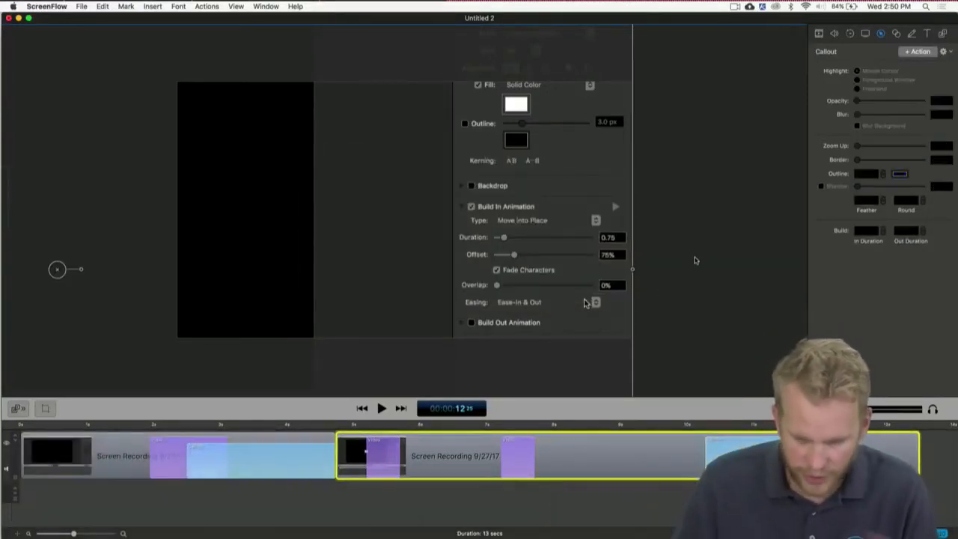
{"action": "left_click", "coordinate": [696, 261]}
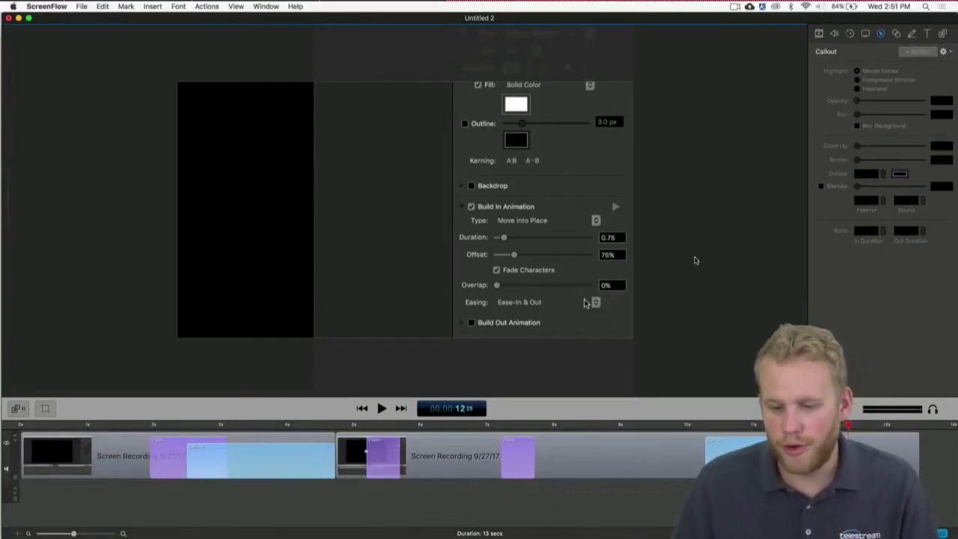
Switch to Chrome to read the viewer comments on the Facebook live video, and return to ScreenFlow's Untitled 2 project.
{"action": "key", "text": "ctrl+Up"}
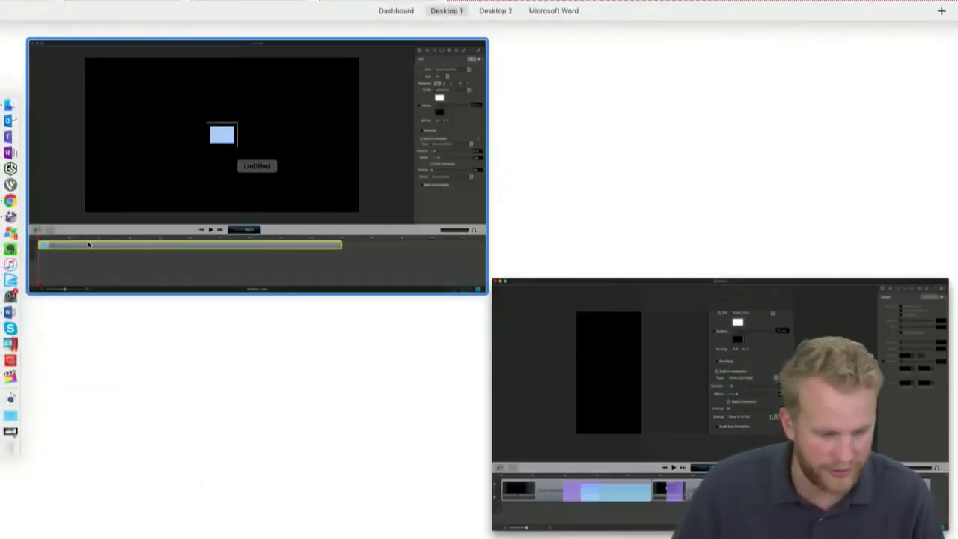
{"action": "left_click", "coordinate": [10, 200]}
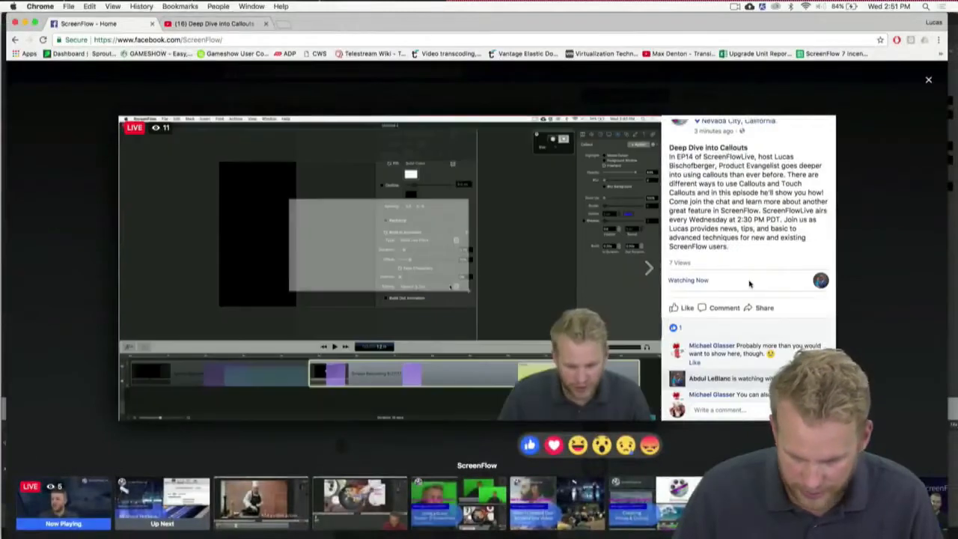
{"action": "scroll", "coordinate": [749, 283], "scroll_direction": "down", "scroll_amount": 5}
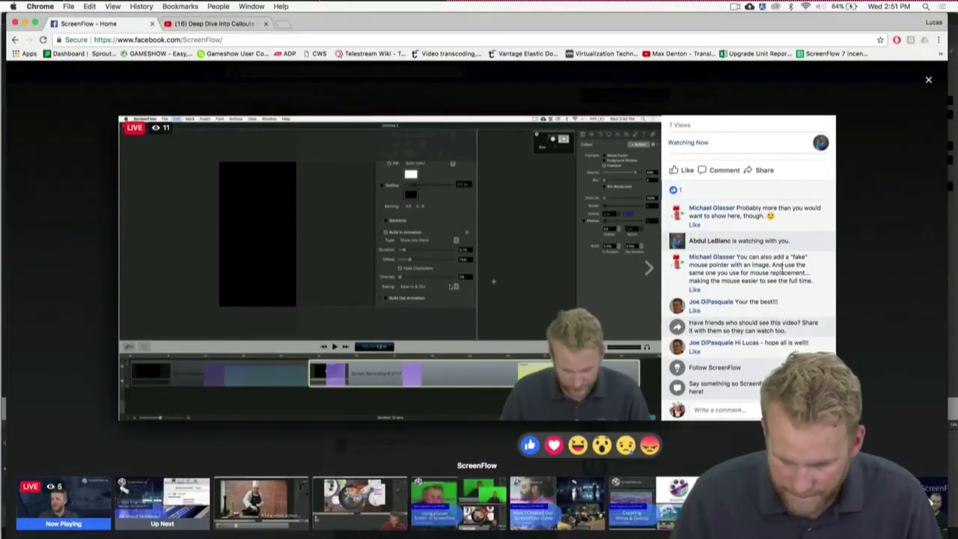
{"action": "scroll", "coordinate": [806, 302], "scroll_direction": "up", "scroll_amount": 1}
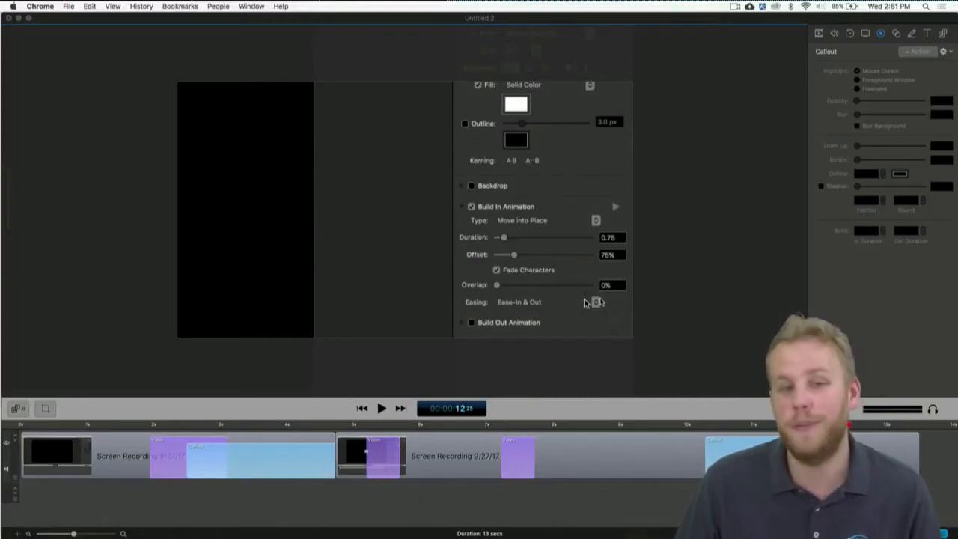
{"action": "left_click", "coordinate": [684, 277]}
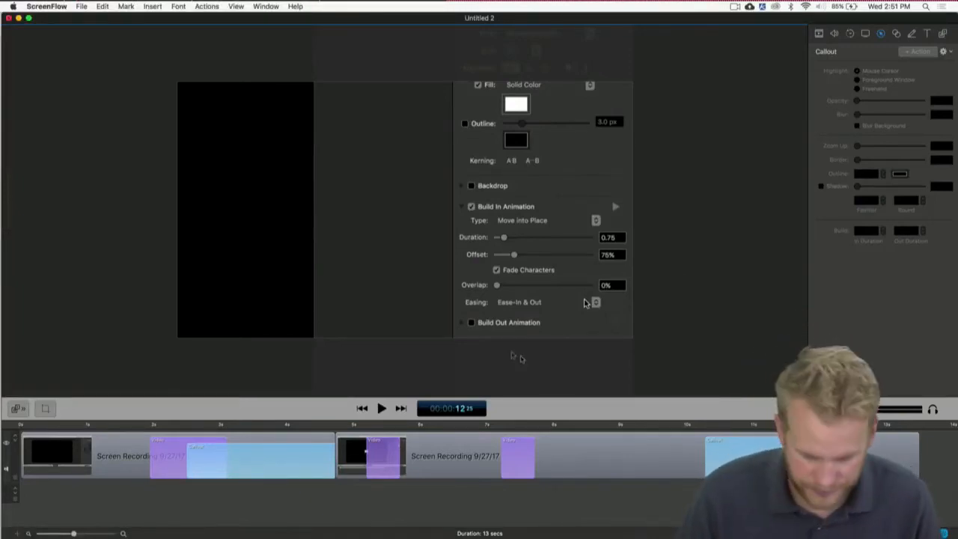
Switch to Chrome to check the YouTube live chat of Deep Dive into Callouts, and return to ScreenFlow's Untitled 2 project.
{"action": "key", "text": "ctrl+Up"}
{"action": "left_click", "coordinate": [27, 206]}
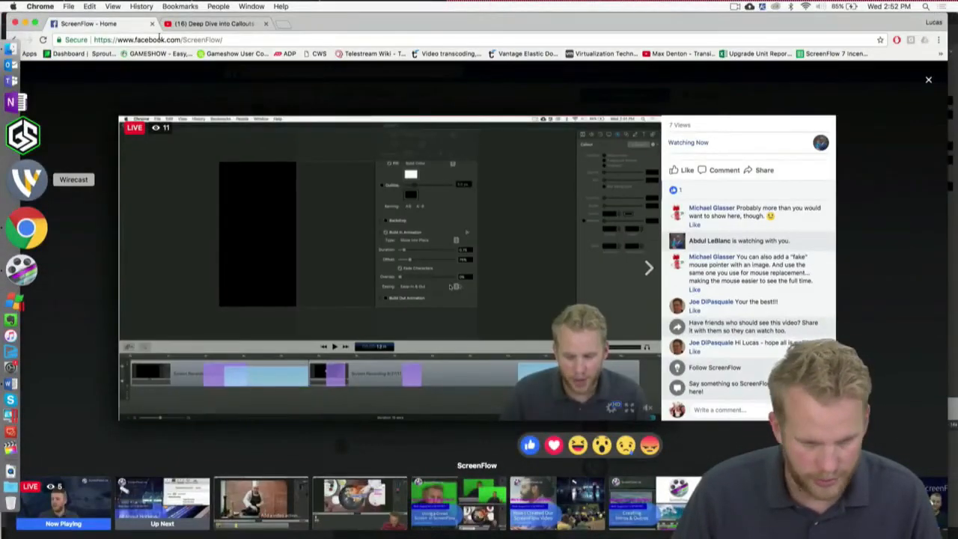
{"action": "left_click", "coordinate": [212, 24]}
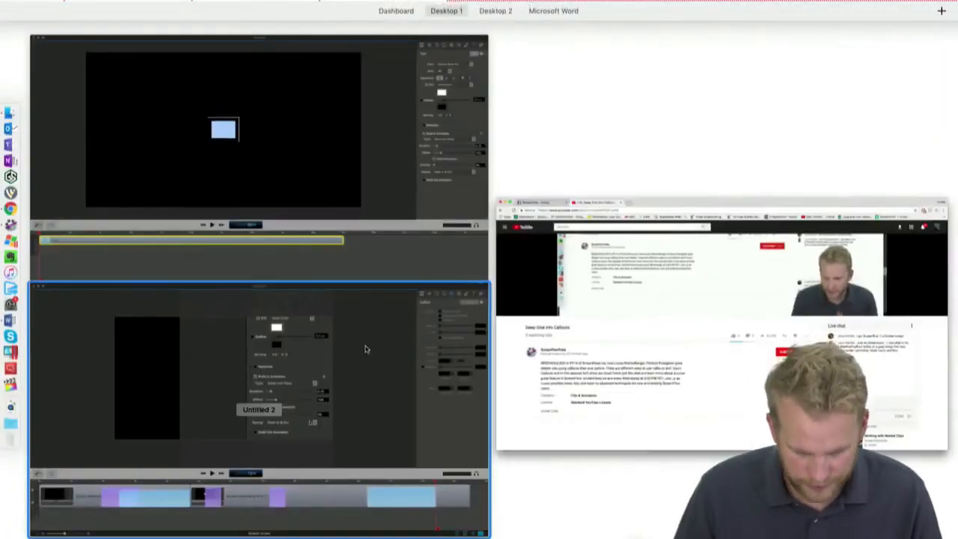
{"action": "left_click", "coordinate": [365, 349]}
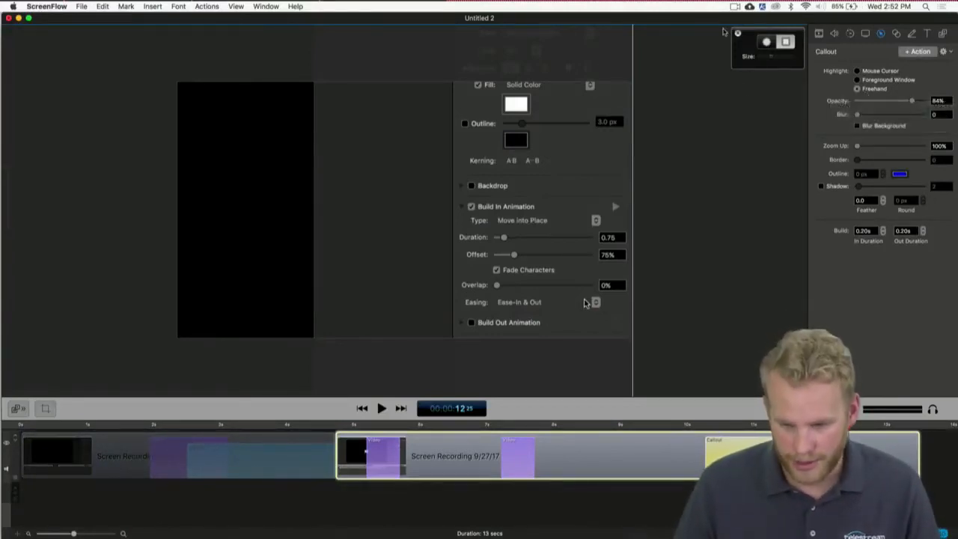
Replace the screen recordings on the timeline with Face Down Wok.mov from the media library, placed at the start.
{"action": "left_click", "coordinate": [944, 33]}
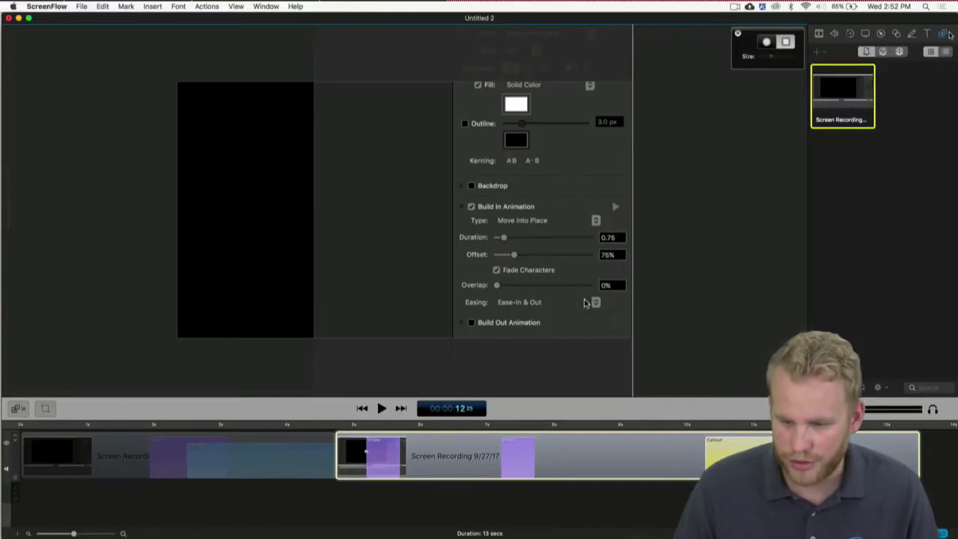
{"action": "left_click", "coordinate": [901, 52]}
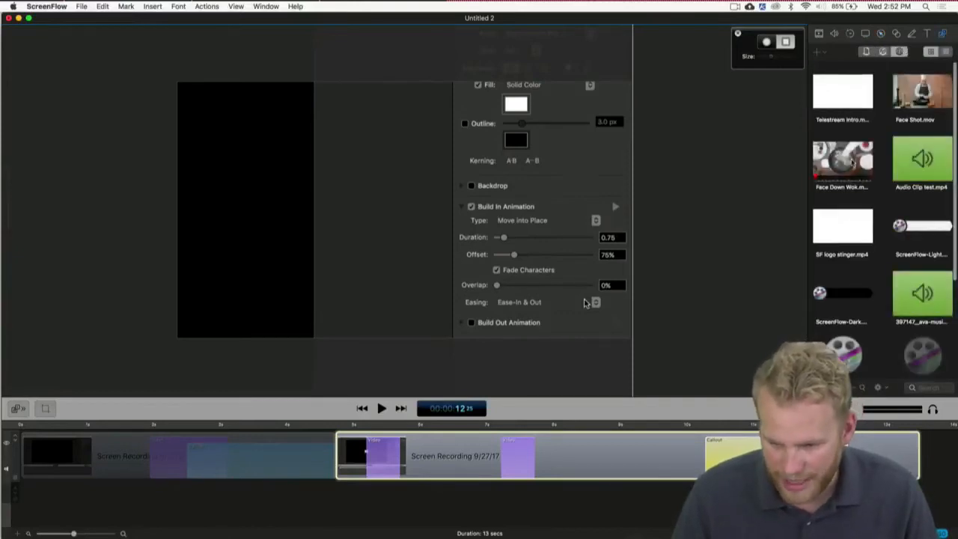
{"action": "left_click_drag", "start_coordinate": [852, 161], "coordinate": [308, 298]}
{"action": "left_click_drag", "start_coordinate": [686, 249], "coordinate": [331, 304]}
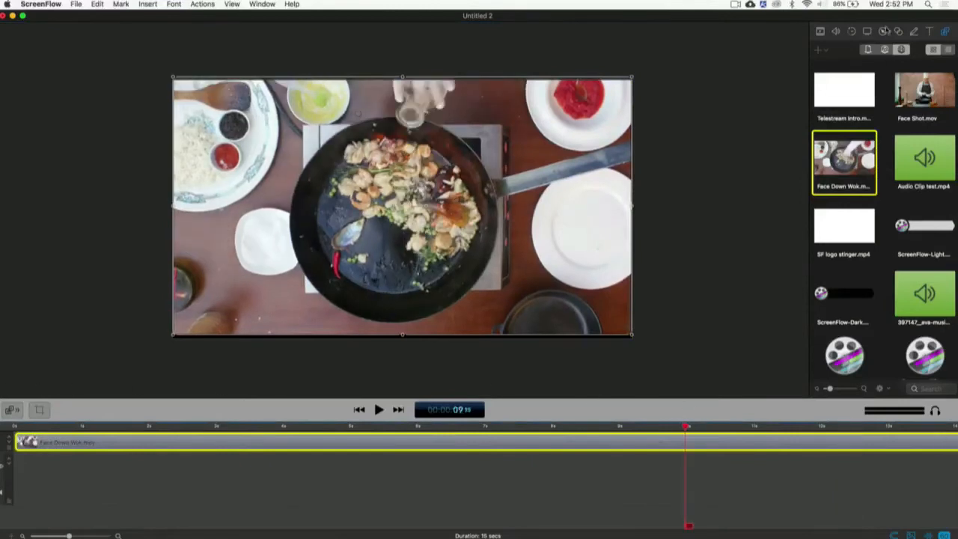
Add a freehand callout to the wok clip at about 10 s, framing the food in the pan, with opacity 100%.
{"action": "left_click", "coordinate": [884, 31]}
{"action": "left_click", "coordinate": [920, 50]}
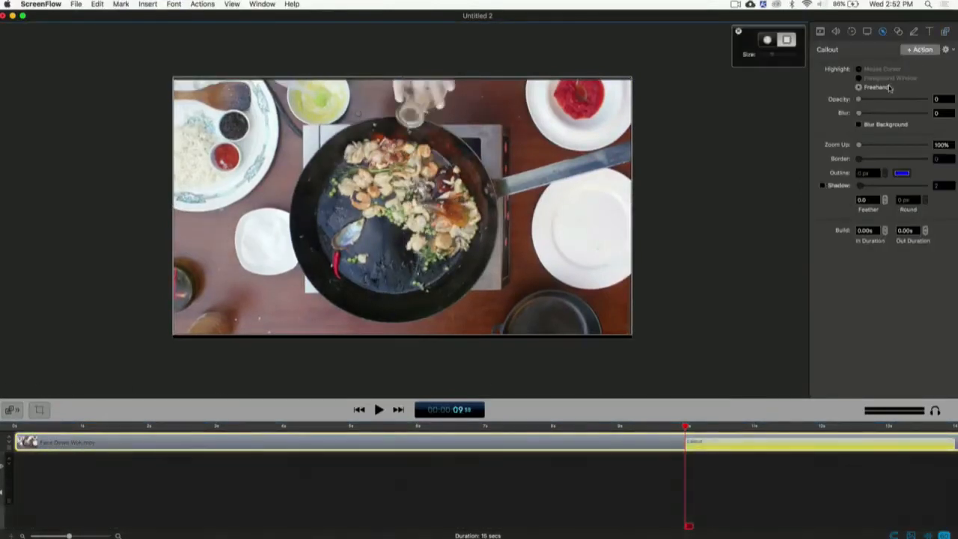
{"action": "left_click", "coordinate": [800, 425]}
{"action": "left_click_drag", "start_coordinate": [341, 164], "coordinate": [449, 210]}
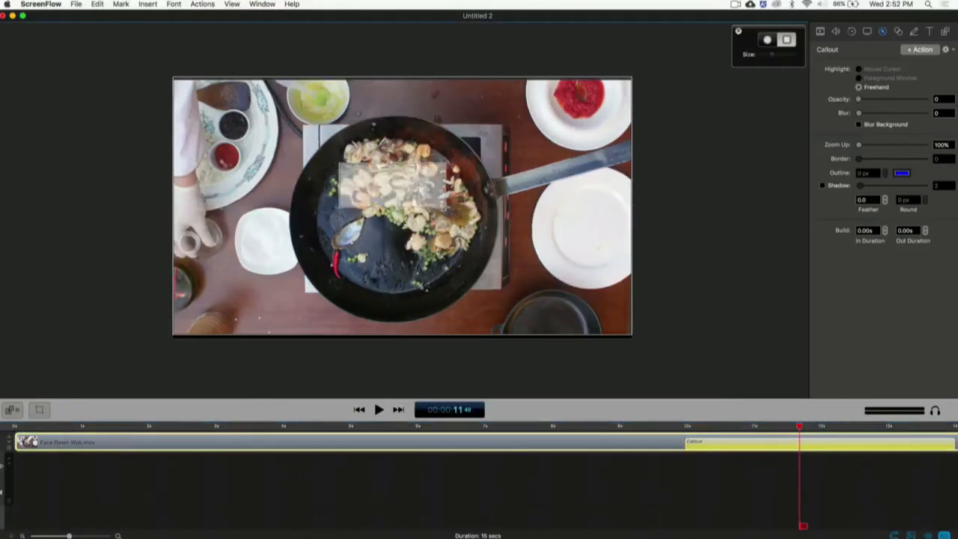
{"action": "left_click_drag", "start_coordinate": [859, 99], "coordinate": [925, 99]}
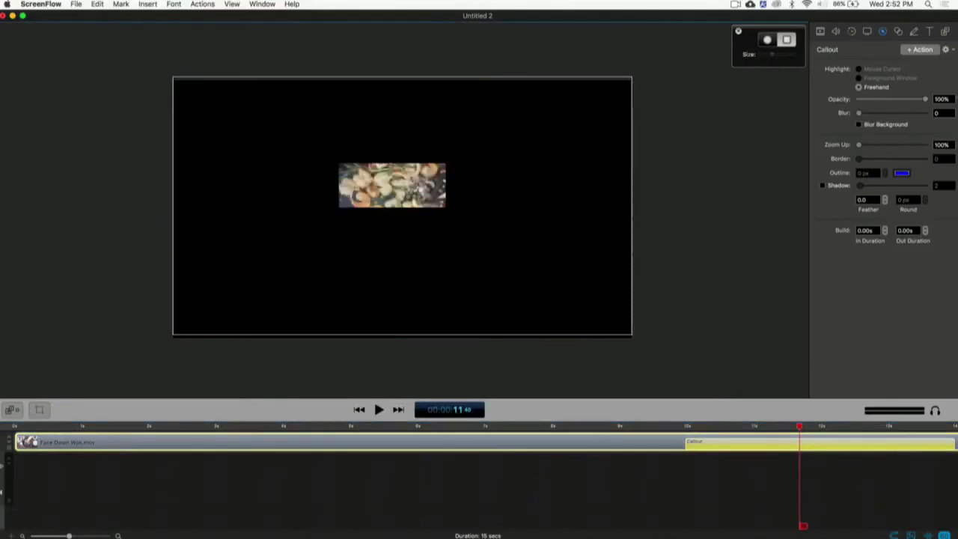
Nudge the wok clip slightly down on the canvas and delete its callout.
{"action": "left_click", "coordinate": [730, 243]}
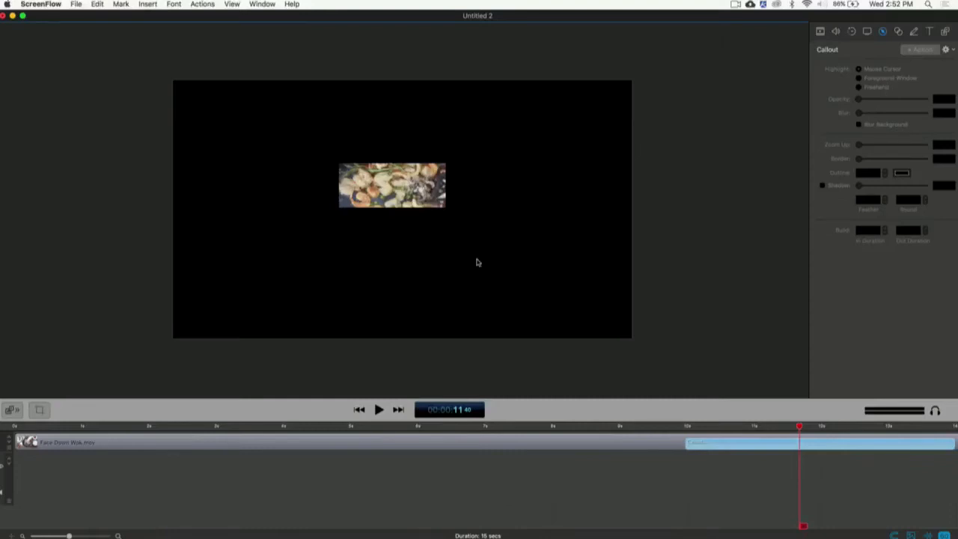
{"action": "left_click", "coordinate": [421, 171]}
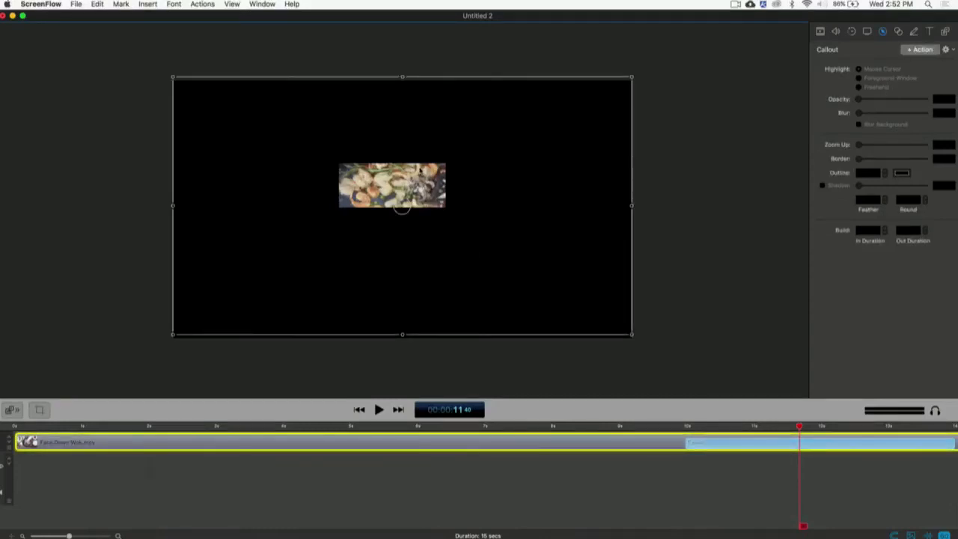
{"action": "left_click_drag", "start_coordinate": [477, 200], "coordinate": [477, 204]}
{"action": "left_click", "coordinate": [741, 236]}
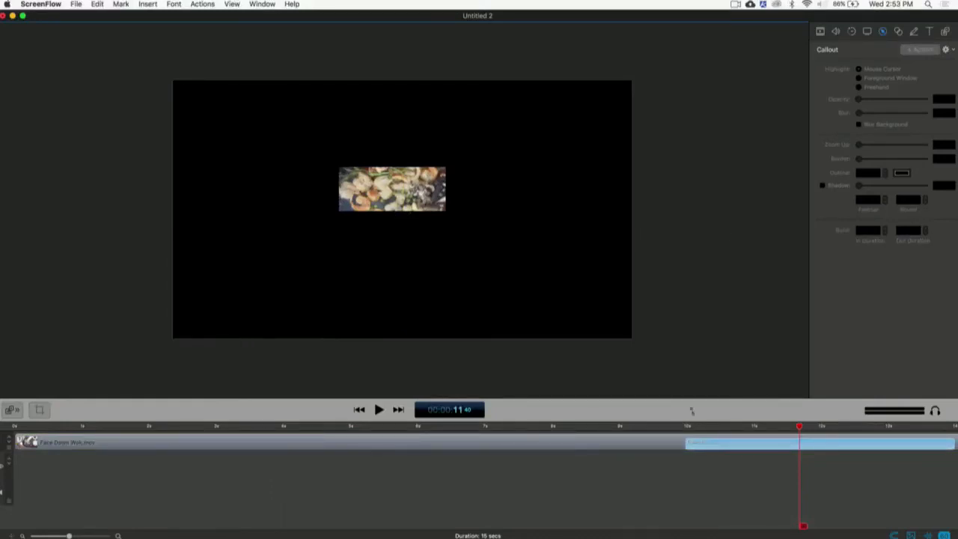
{"action": "left_click", "coordinate": [718, 447]}
{"action": "key", "text": "Delete"}
Switch to Chrome to read the YouTube live chat, and minimize the browser to get back to ScreenFlow.
{"action": "key", "text": "ctrl+Up"}
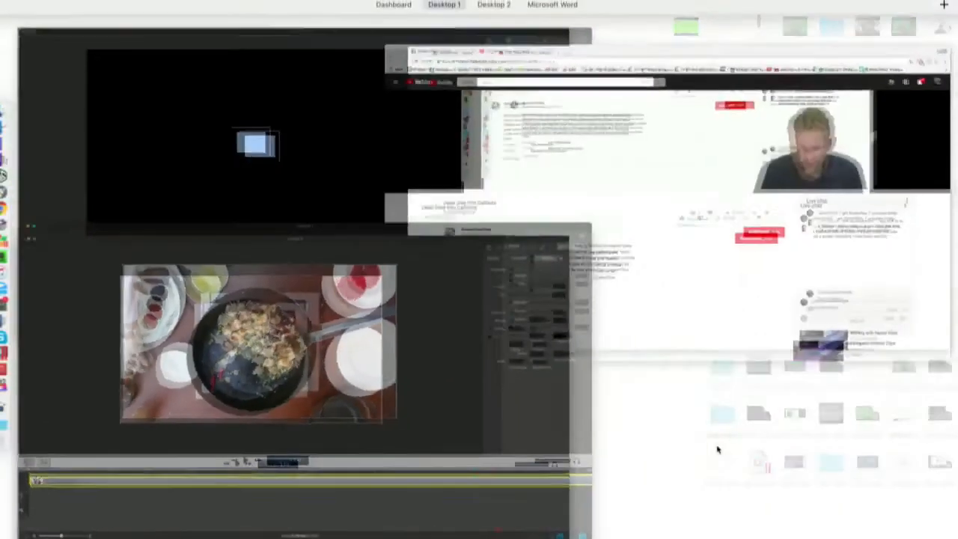
{"action": "left_click", "coordinate": [726, 207]}
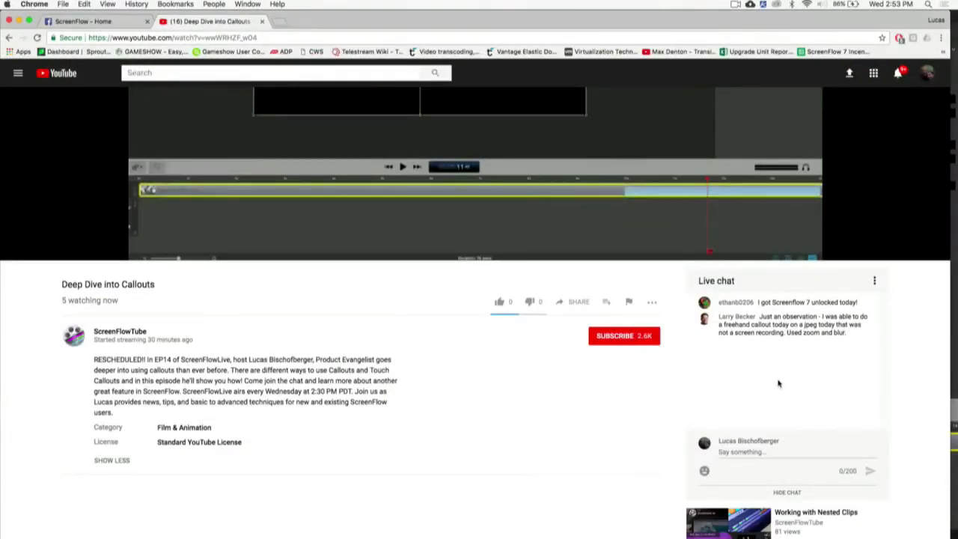
{"action": "key", "text": "ctrl+Up"}
{"action": "left_click", "coordinate": [387, 233]}
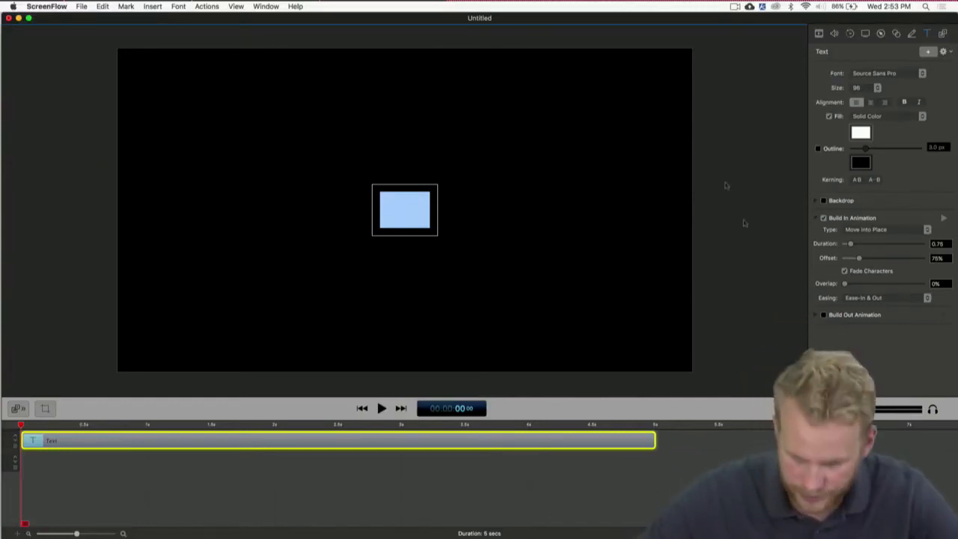
{"action": "key", "text": "ctrl+Up"}
{"action": "left_click", "coordinate": [885, 104]}
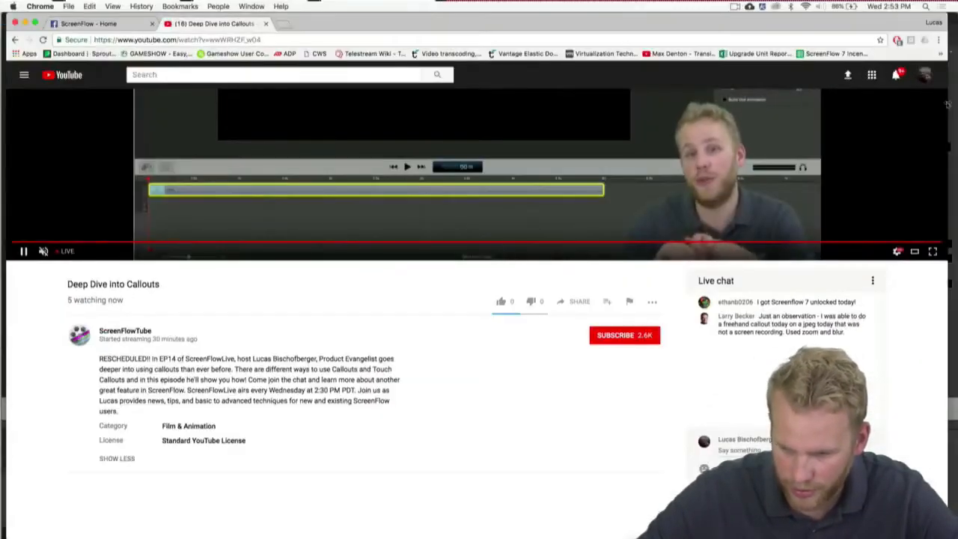
{"action": "left_click", "coordinate": [25, 22]}
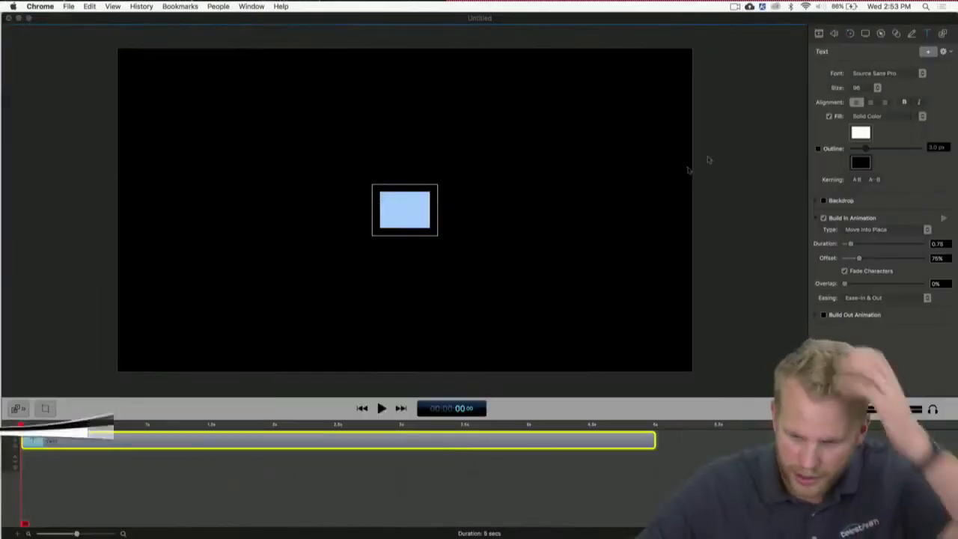
Narrow the Untitled and Untitled 2 project windows to uncover the files on the desktop.
{"action": "left_click_drag", "start_coordinate": [956, 146], "coordinate": [858, 146]}
{"action": "left_click", "coordinate": [925, 93]}
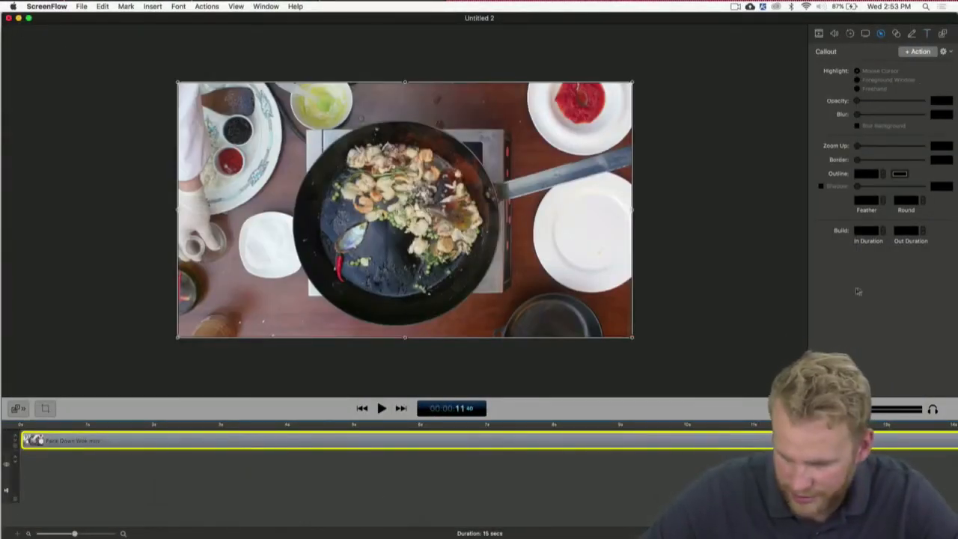
{"action": "left_click_drag", "start_coordinate": [956, 277], "coordinate": [746, 282]}
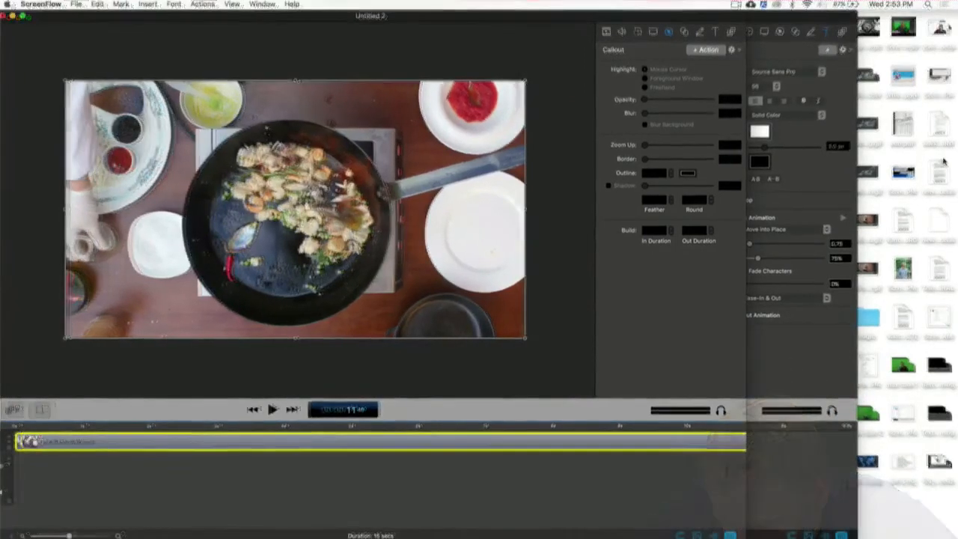
Place Screen Shot 2017-09-21 at 10.18.04 AM.png from the desktop on the second track at about 6 s, and delete the wok clip.
{"action": "left_click_drag", "start_coordinate": [941, 318], "coordinate": [458, 454]}
{"action": "key", "text": "Delete"}
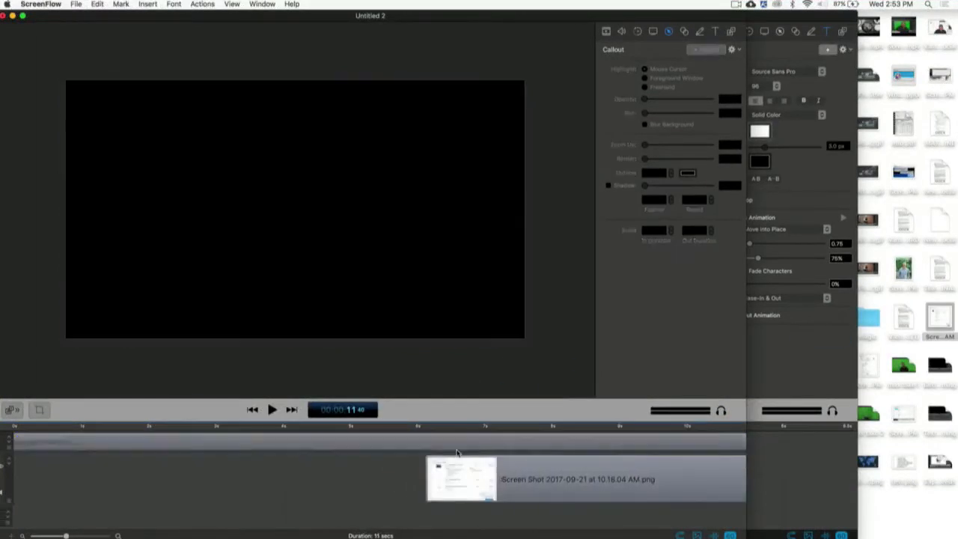
Move the playhead to about 7 s, and scale and reposition the screenshot so its Items in Your Bag MacBook entry fills the canvas.
{"action": "left_click", "coordinate": [501, 431]}
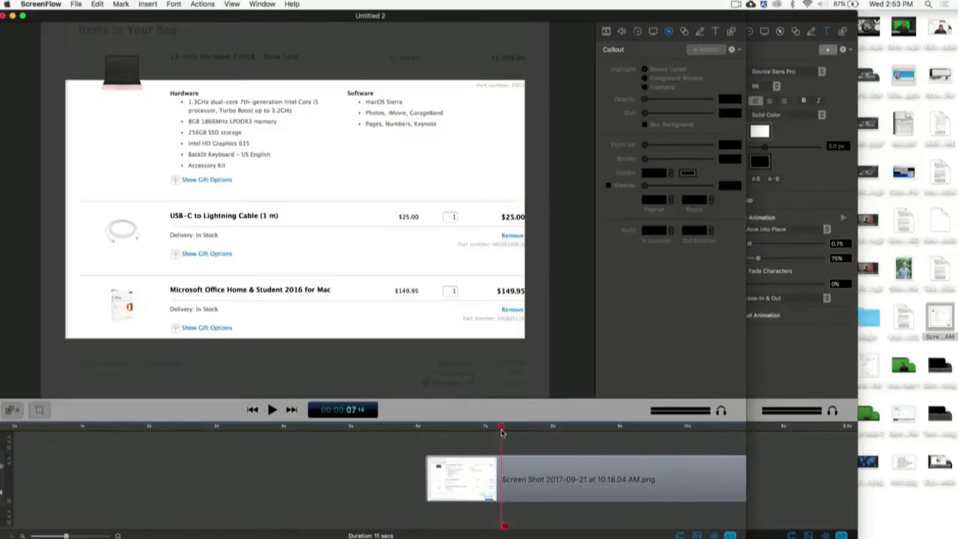
{"action": "left_click", "coordinate": [395, 224]}
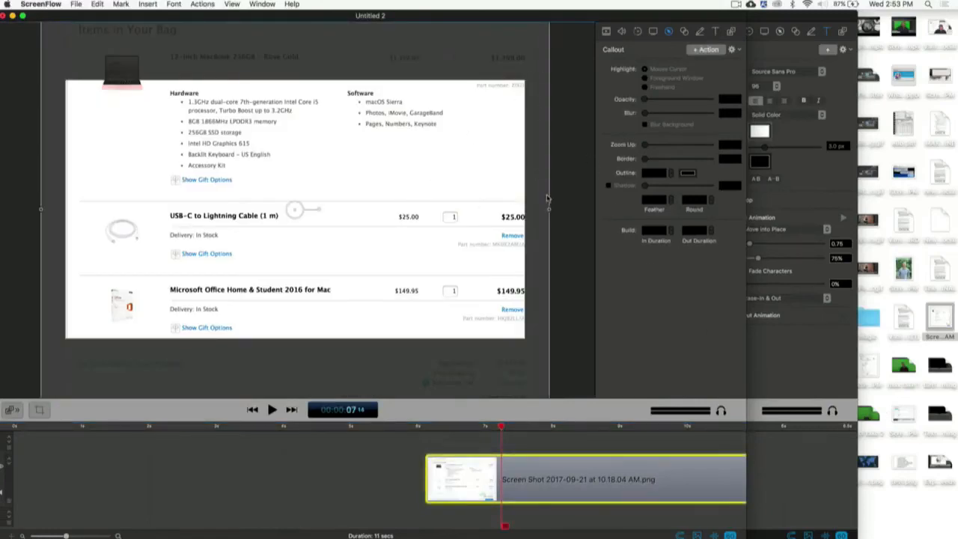
{"action": "left_click_drag", "start_coordinate": [549, 211], "coordinate": [327, 211]}
{"action": "left_click_drag", "start_coordinate": [256, 215], "coordinate": [382, 220]}
{"action": "scroll", "coordinate": [381, 220], "scroll_direction": "down", "scroll_amount": 5}
{"action": "scroll", "coordinate": [382, 220], "scroll_direction": "up", "scroll_amount": 6}
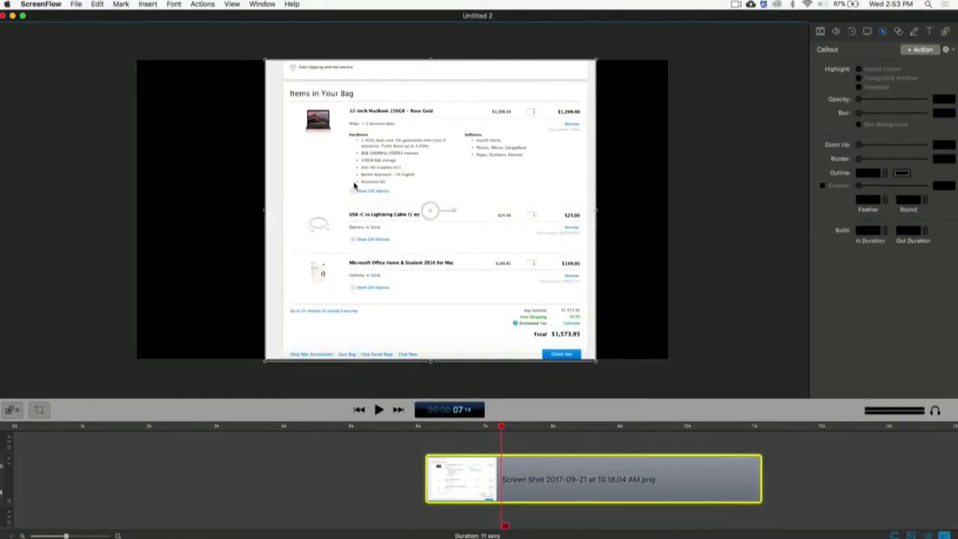
{"action": "left_click_drag", "start_coordinate": [266, 214], "coordinate": [1, 214]}
{"action": "left_click_drag", "start_coordinate": [448, 175], "coordinate": [563, 277]}
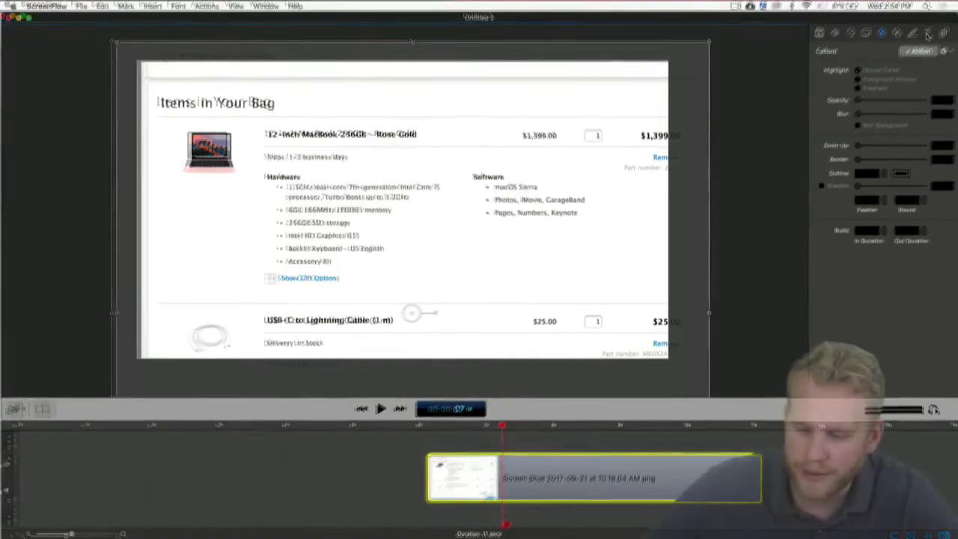
Add a freehand callout at about 7 s on the screenshot clip and draw its rectangle over the 12-inch MacBook 256GB – Rose Gold title.
{"action": "left_click", "coordinate": [929, 32]}
{"action": "left_click", "coordinate": [881, 34]}
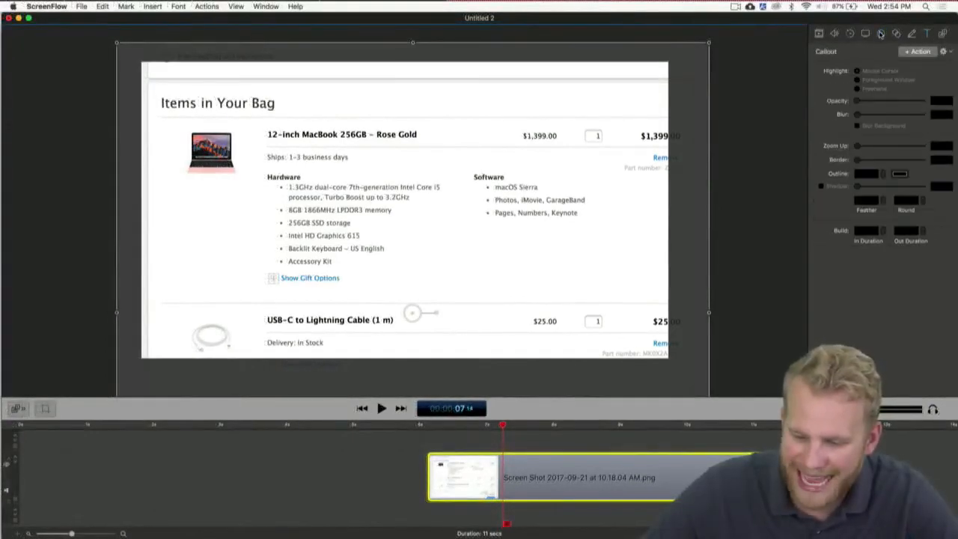
{"action": "left_click", "coordinate": [919, 52]}
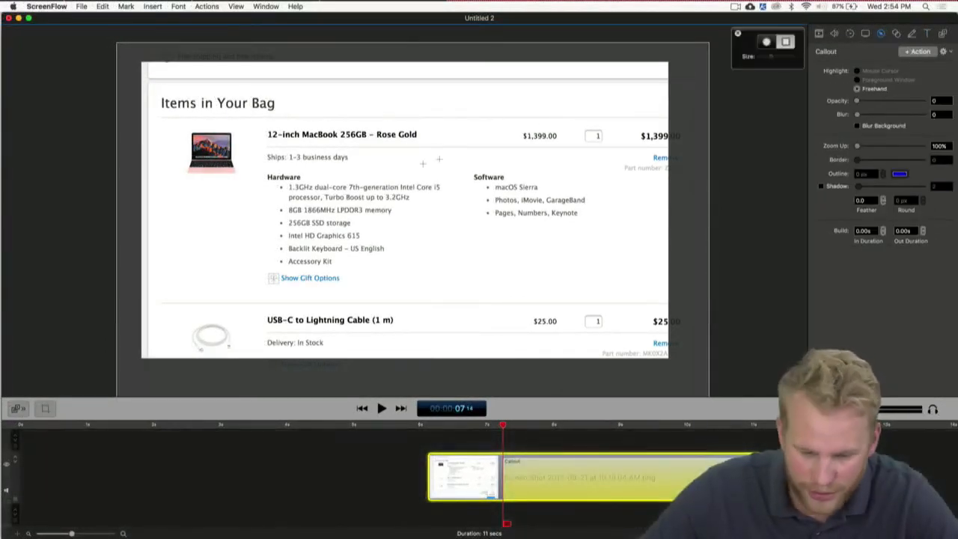
{"action": "mouse_move", "coordinate": [263, 127]}
{"action": "left_mouse_down"}
{"action": "mouse_move", "coordinate": [353, 143]}
{"action": "mouse_move", "coordinate": [419, 141]}
{"action": "left_mouse_up"}
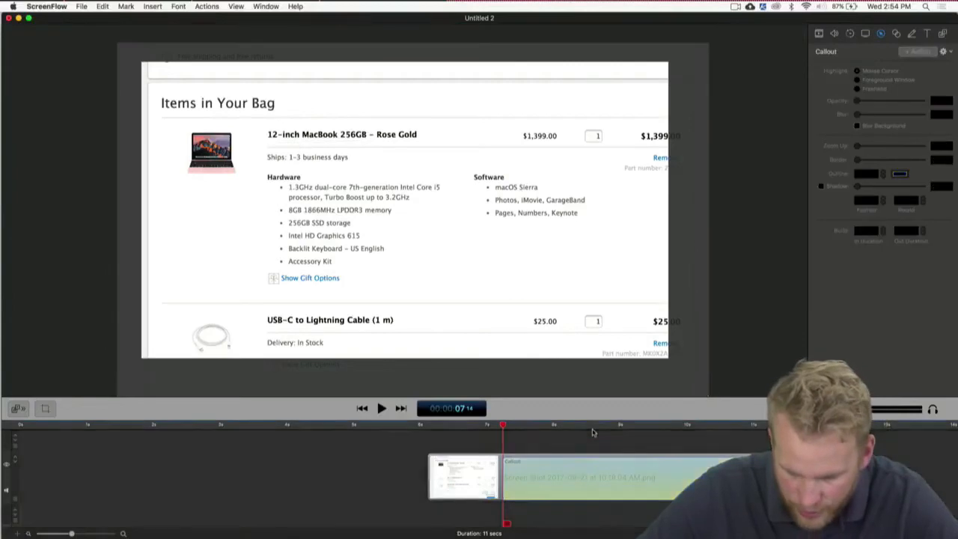
Set the callout's blur to 7.8 and its feather to 1.5, and inspect the blurred title's edges up close.
{"action": "left_click", "coordinate": [594, 439]}
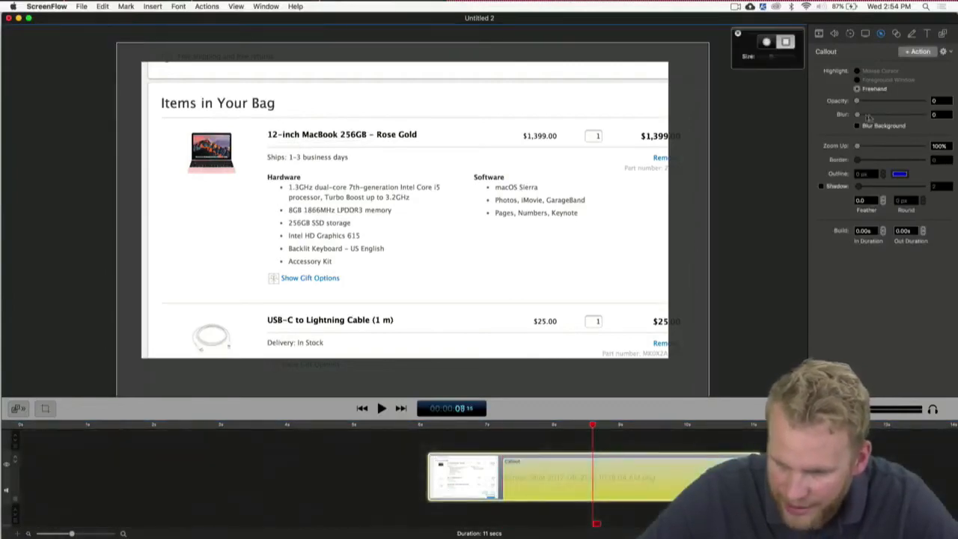
{"action": "left_click_drag", "start_coordinate": [859, 115], "coordinate": [883, 114]}
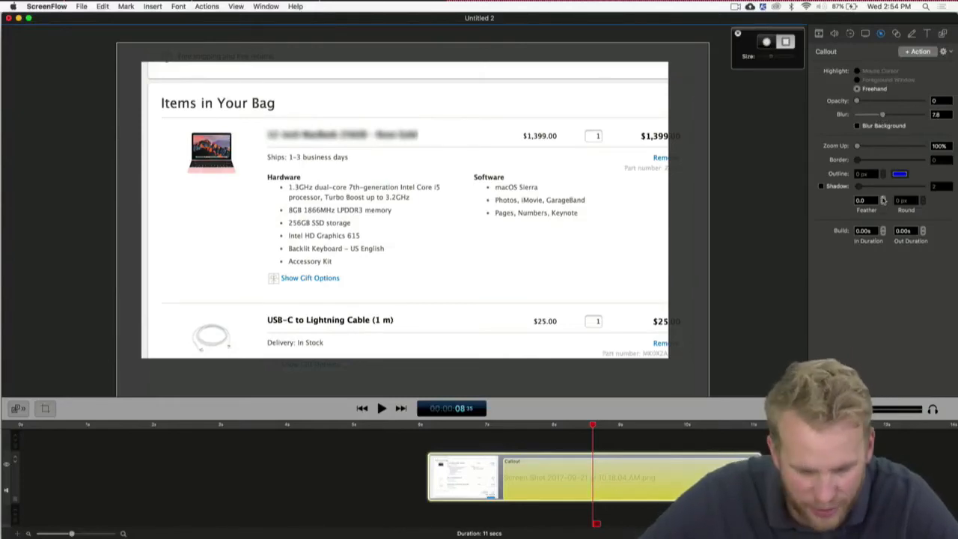
{"action": "scroll", "coordinate": [310, 130], "scroll_direction": "up", "scroll_amount": 5}
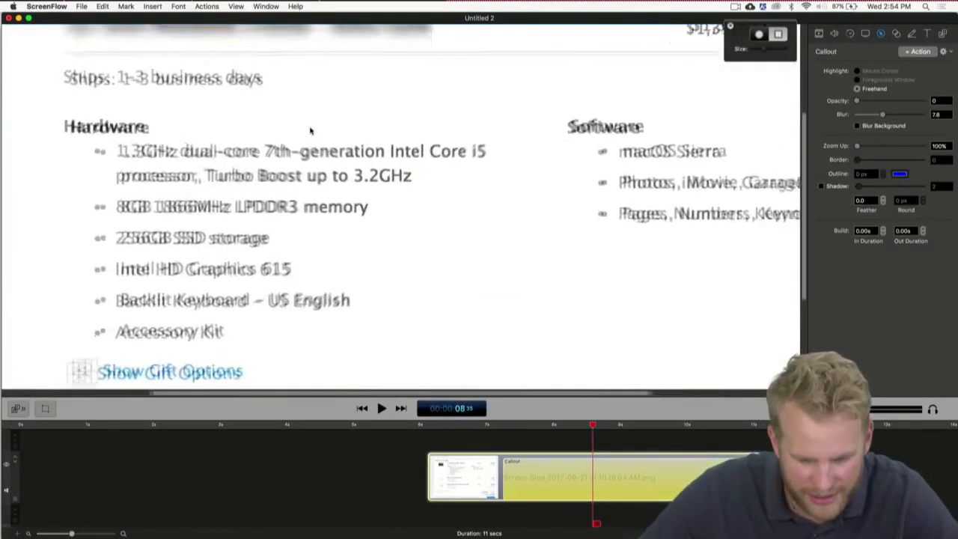
{"action": "scroll", "coordinate": [301, 111], "scroll_direction": "up", "scroll_amount": 6}
{"action": "scroll", "coordinate": [301, 113], "scroll_direction": "down", "scroll_amount": 4}
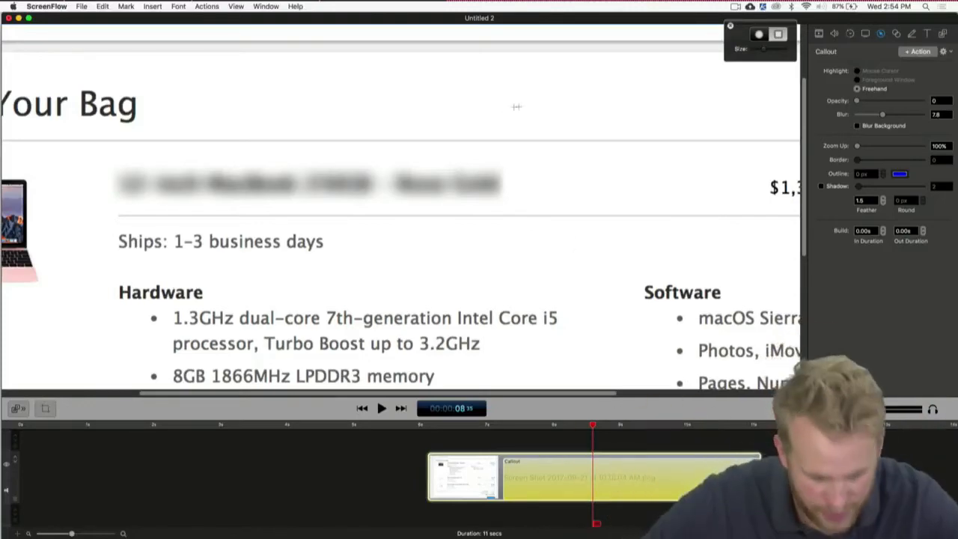
{"action": "scroll", "coordinate": [604, 195], "scroll_direction": "down", "scroll_amount": 3}
{"action": "scroll", "coordinate": [604, 195], "scroll_direction": "down", "scroll_amount": 3}
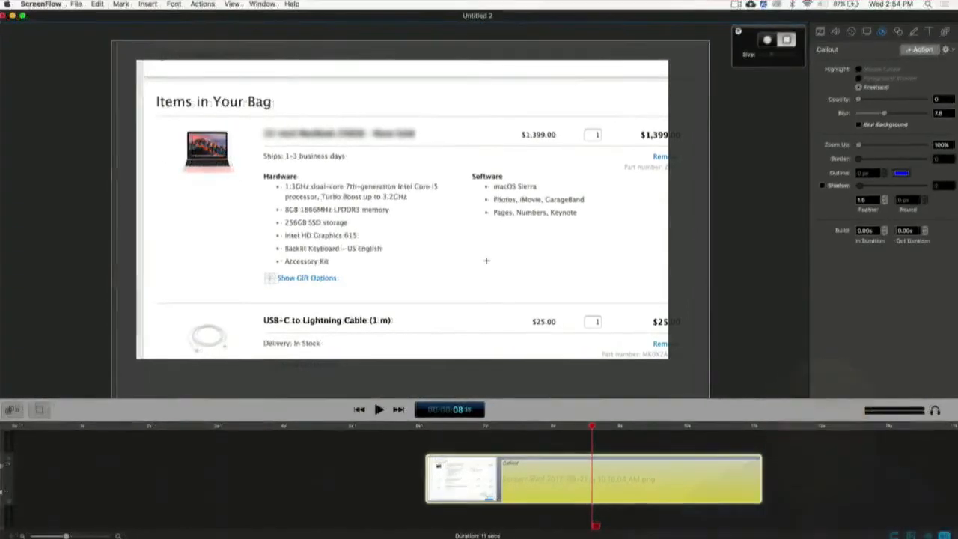
Reposition the screenshot slightly down and to the left on the canvas, and move the playhead just before the callout starts.
{"action": "left_click", "coordinate": [476, 491]}
{"action": "left_click", "coordinate": [477, 490]}
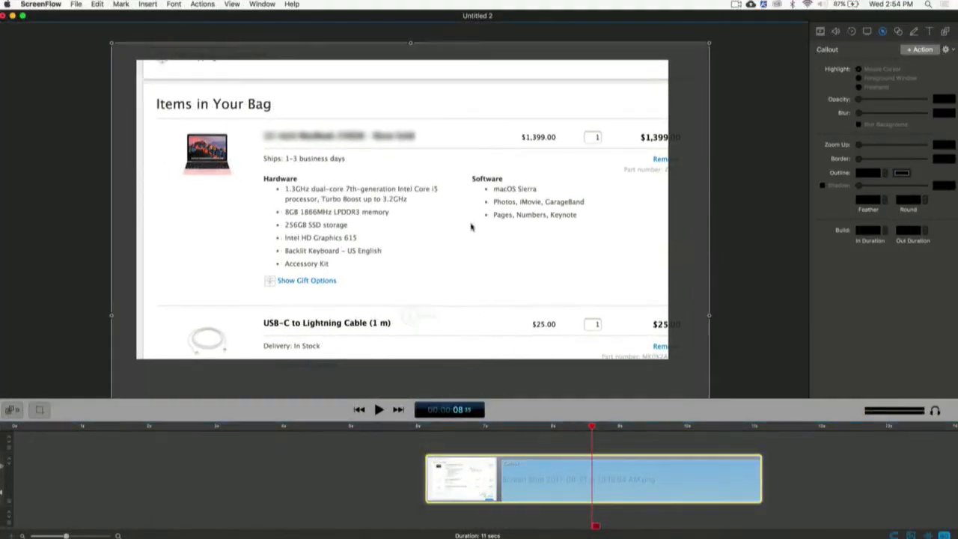
{"action": "left_click_drag", "start_coordinate": [479, 206], "coordinate": [470, 235]}
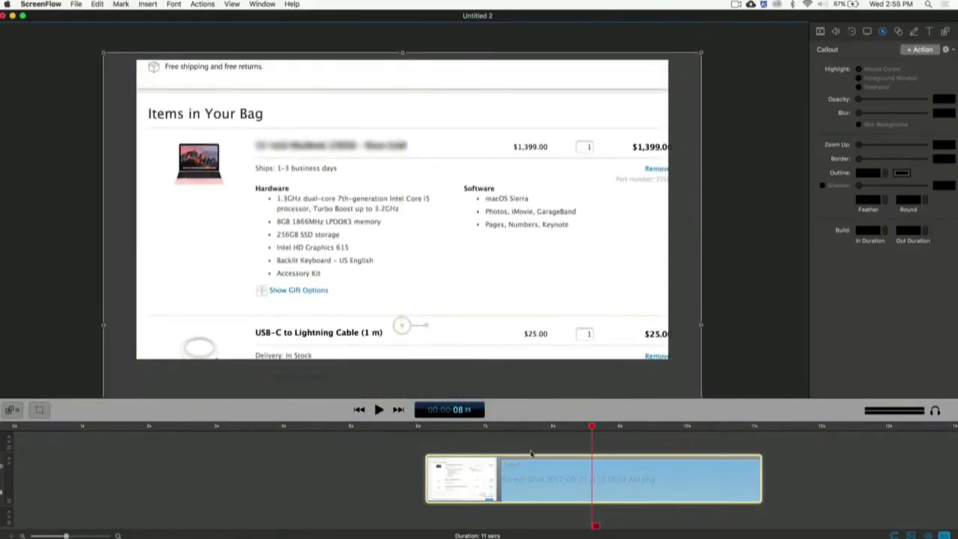
{"action": "left_click", "coordinate": [493, 426]}
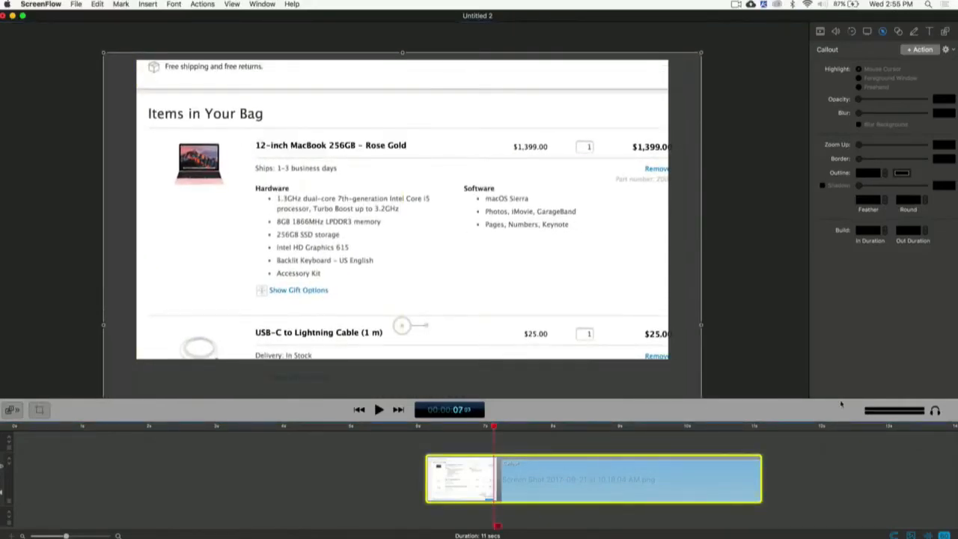
Delete the callout action, and remove the screenshot clip from the timeline.
{"action": "left_click", "coordinate": [625, 476]}
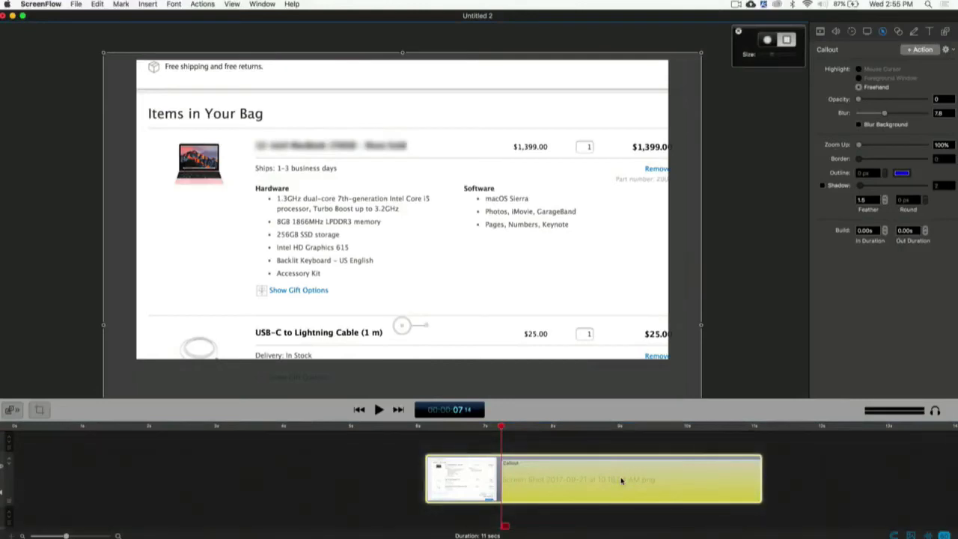
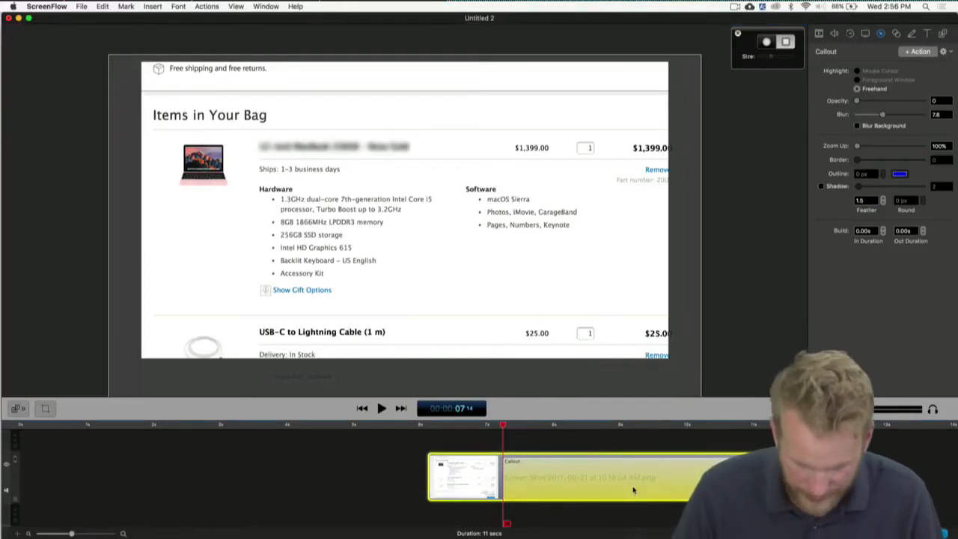
{"action": "left_click", "coordinate": [633, 490]}
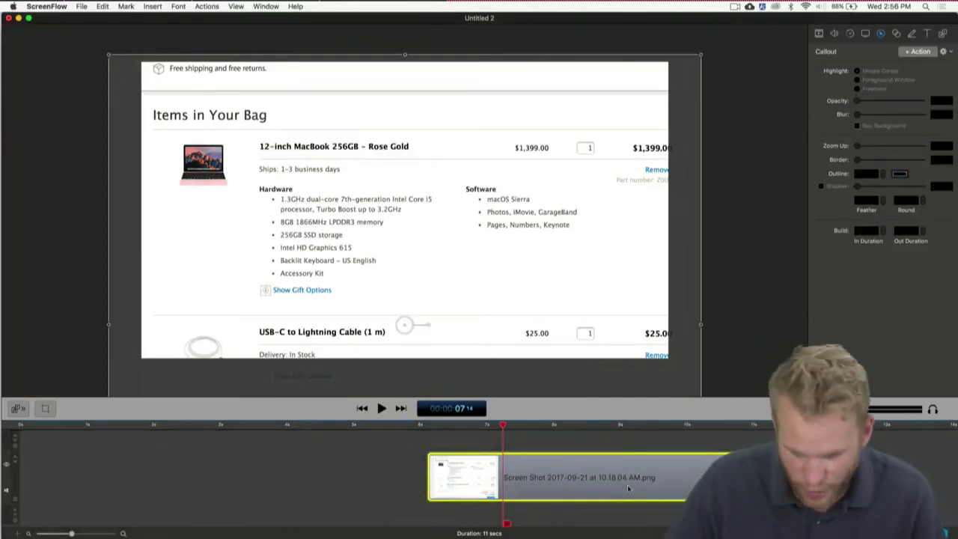
{"action": "key", "text": "Delete"}
Switch to Chrome to read the live comments on the ScreenFlow Facebook page, and minimize the browser to return to ScreenFlow.
{"action": "key", "text": "ctrl+Up"}
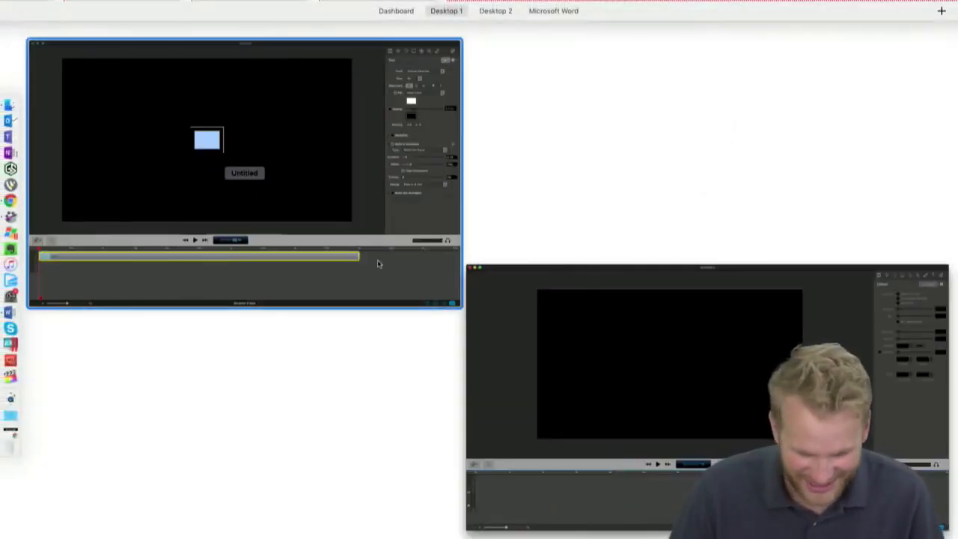
{"action": "left_click", "coordinate": [25, 203]}
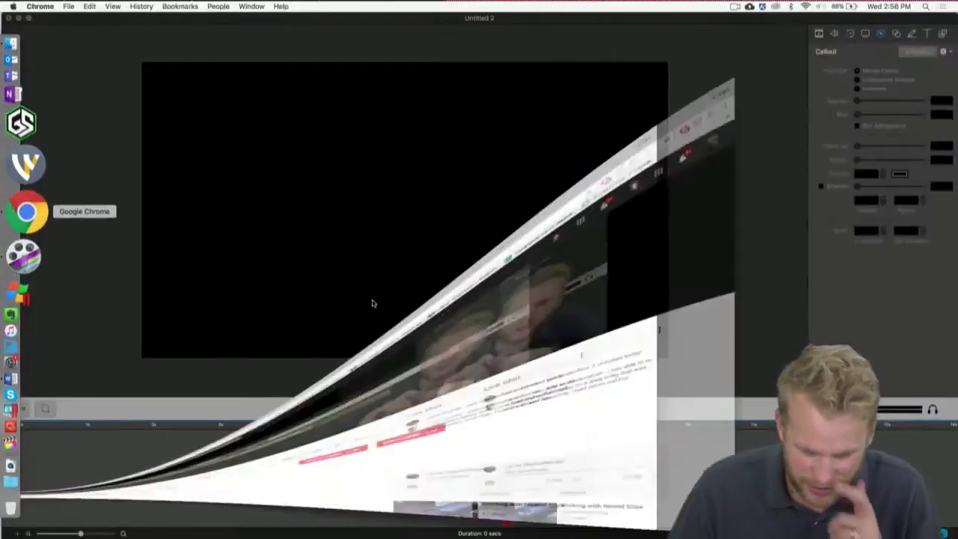
{"action": "left_click", "coordinate": [128, 24]}
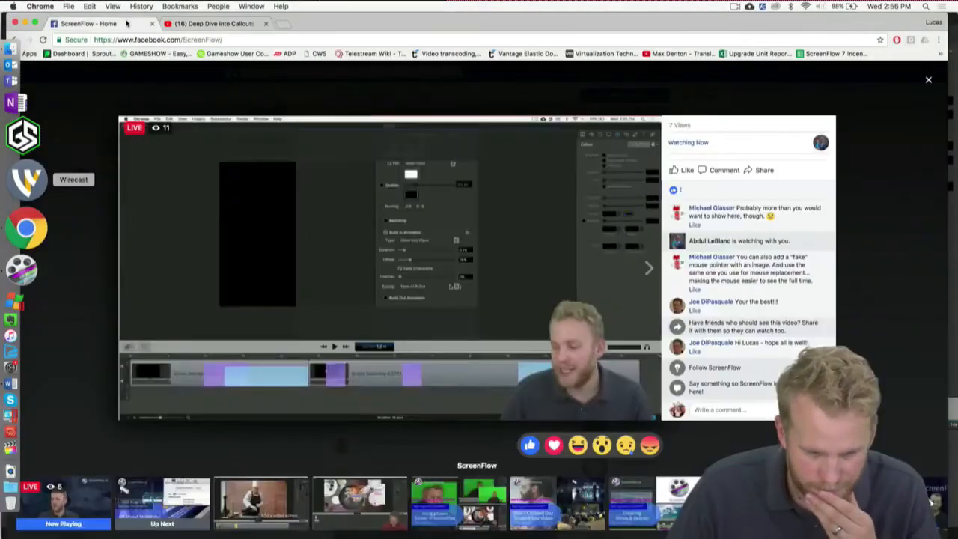
{"action": "scroll", "coordinate": [733, 313], "scroll_direction": "up", "scroll_amount": 4}
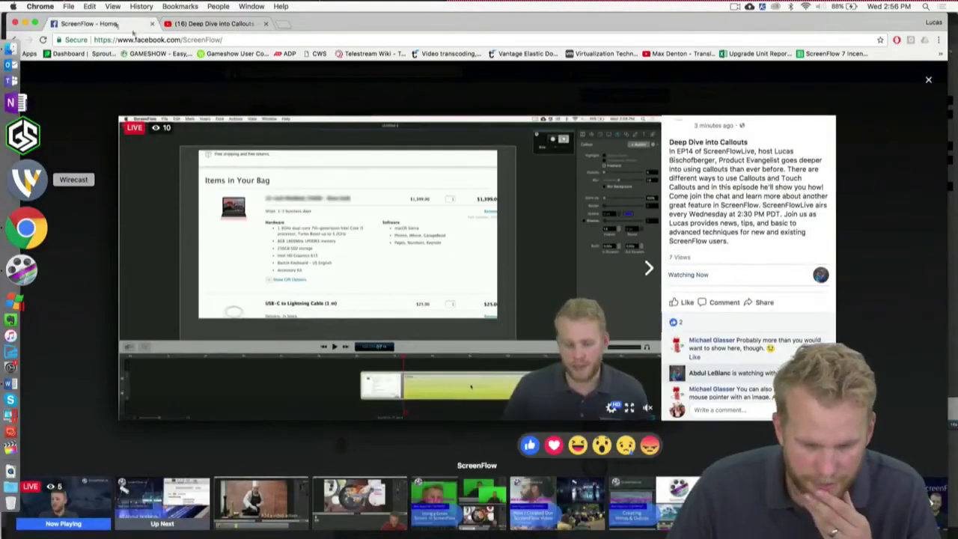
{"action": "left_click", "coordinate": [24, 23]}
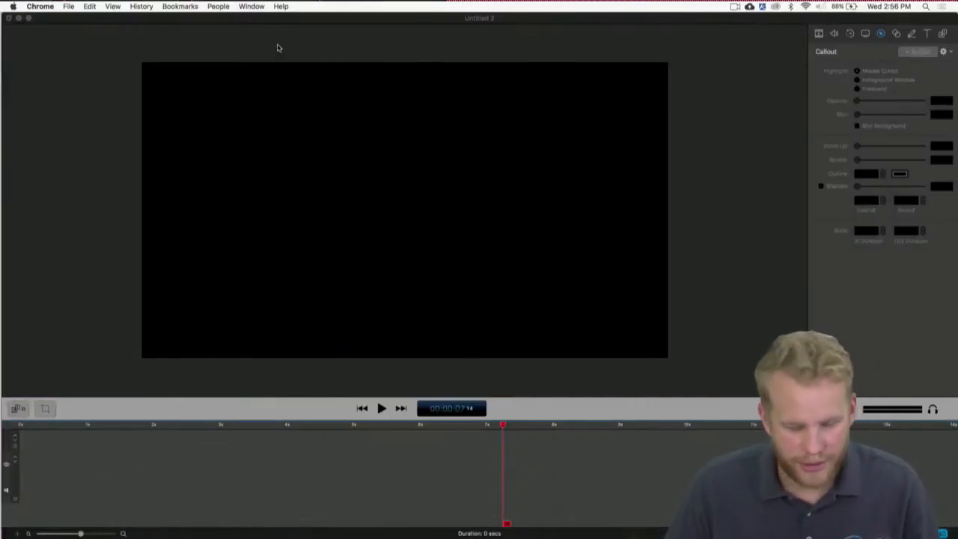
{"action": "left_click", "coordinate": [277, 99]}
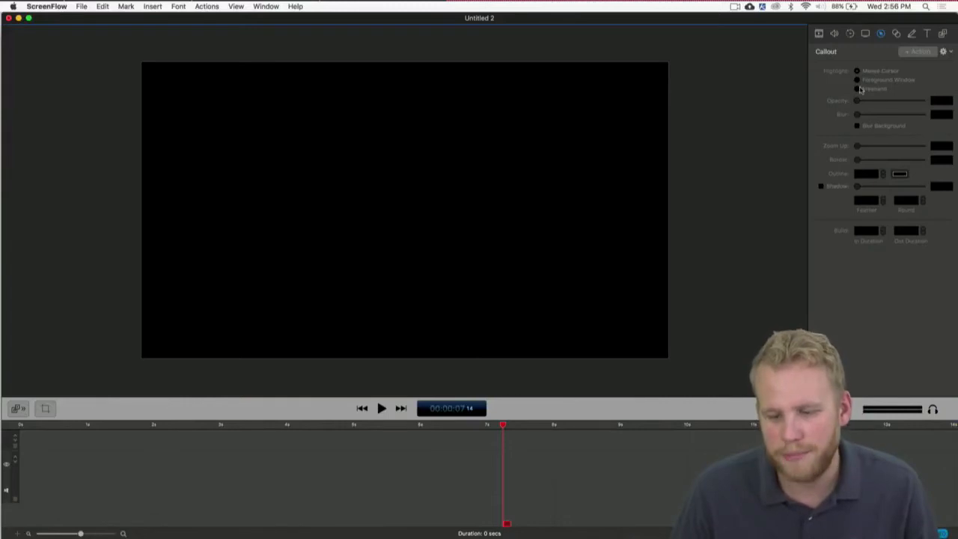
Shrink the Untitled 2 and Untitled project windows, and restore the Chrome window and place it low on the desktop.
{"action": "left_click_drag", "start_coordinate": [956, 536], "coordinate": [743, 498]}
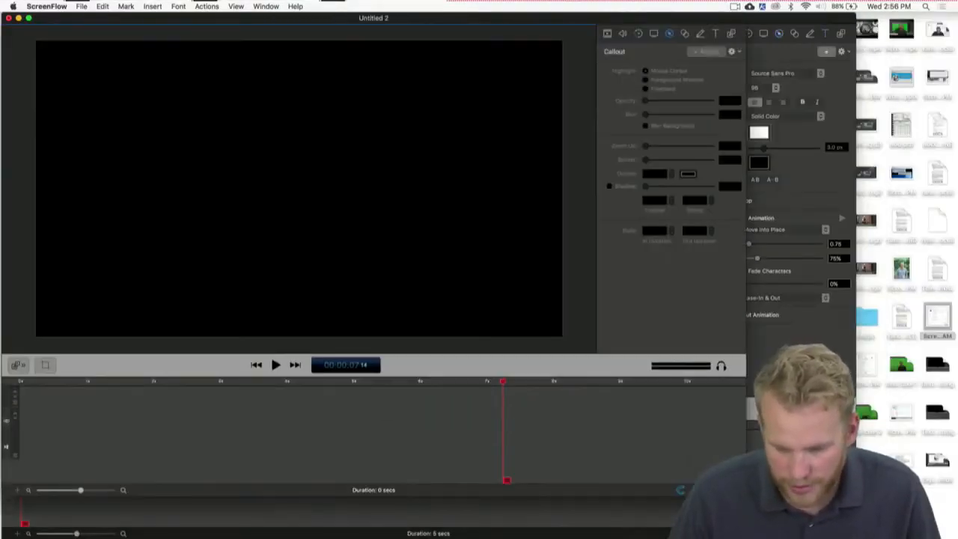
{"action": "left_click", "coordinate": [754, 333]}
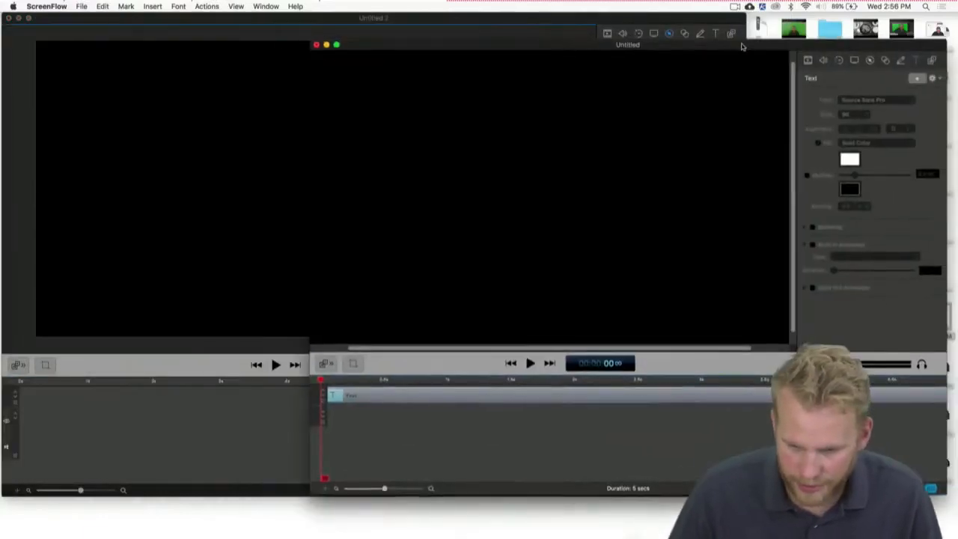
{"action": "left_click", "coordinate": [28, 194]}
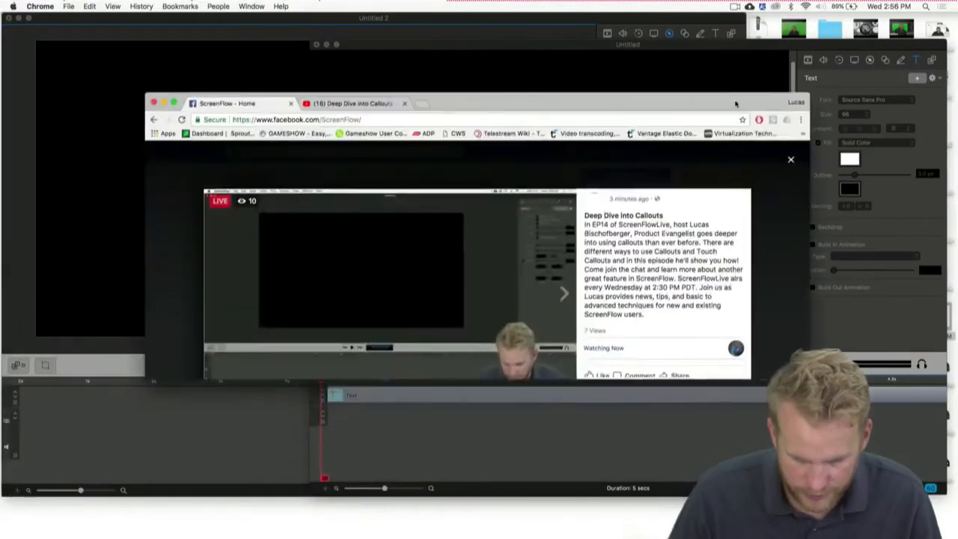
{"action": "left_click_drag", "start_coordinate": [736, 103], "coordinate": [625, 257]}
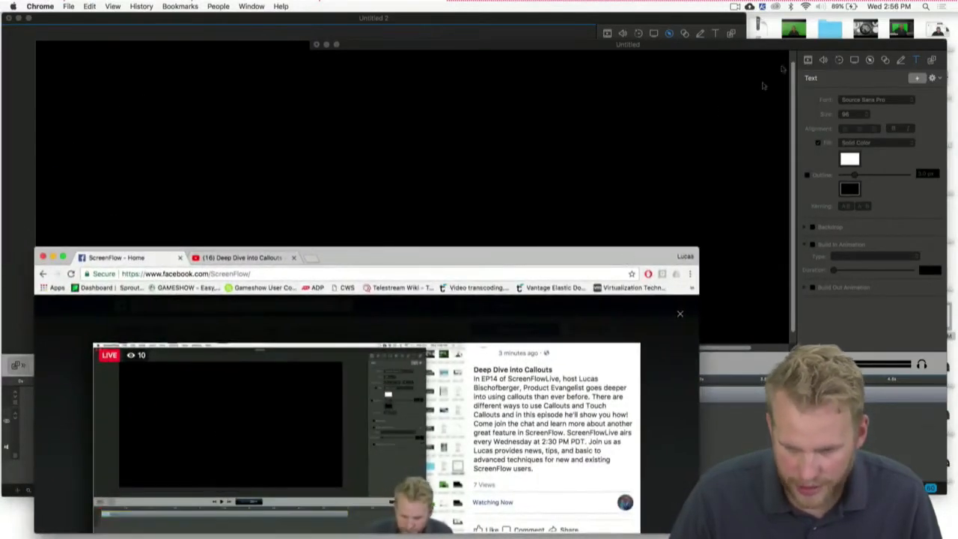
Close the Untitled 2 project without saving it.
{"action": "left_click", "coordinate": [319, 45]}
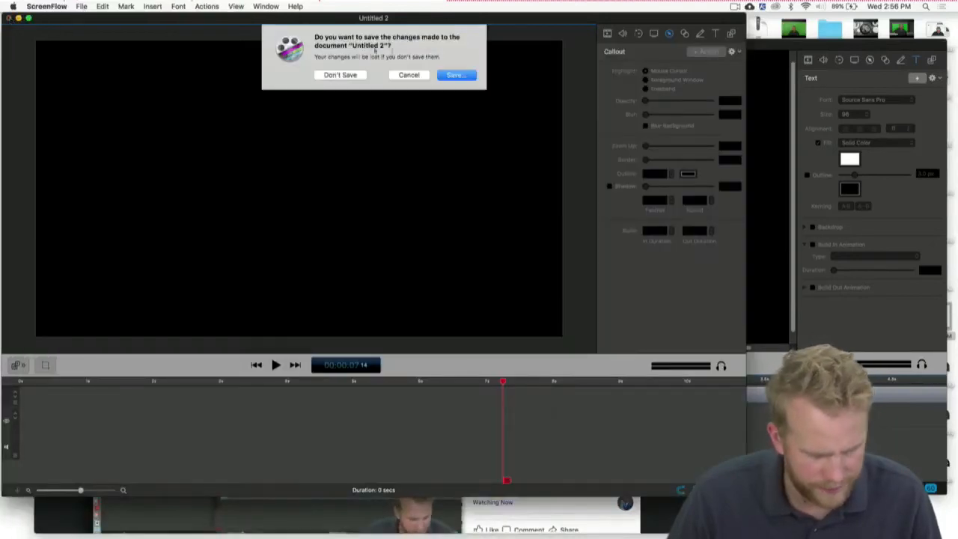
{"action": "left_click", "coordinate": [329, 75]}
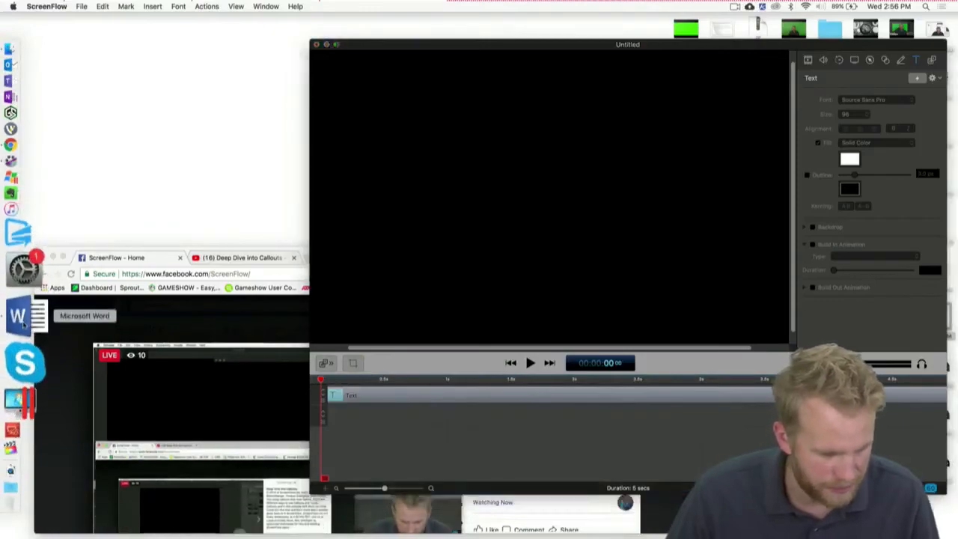
Bring up the new vantage social document in Word, take it out of full screen, and shrink it beside the Untitled project window.
{"action": "left_click", "coordinate": [20, 317]}
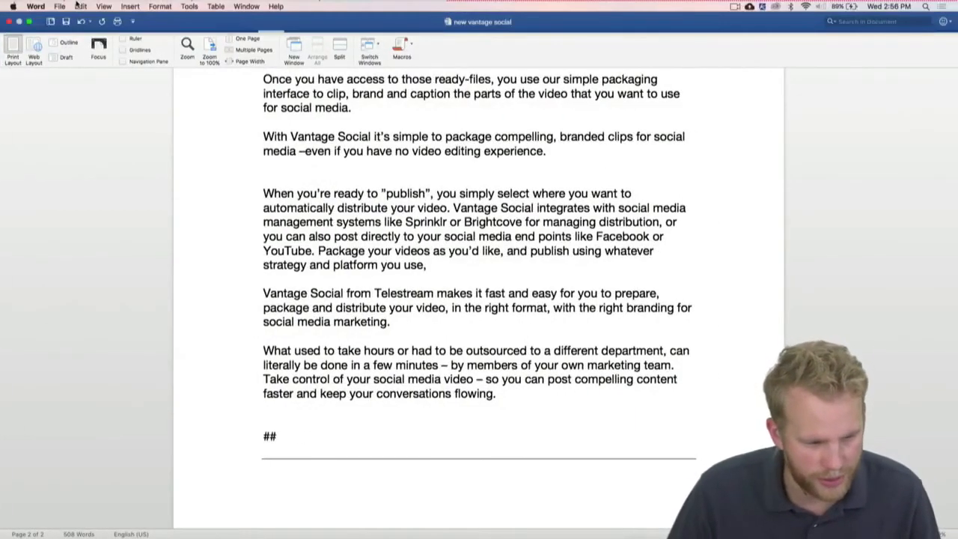
{"action": "left_click", "coordinate": [28, 21]}
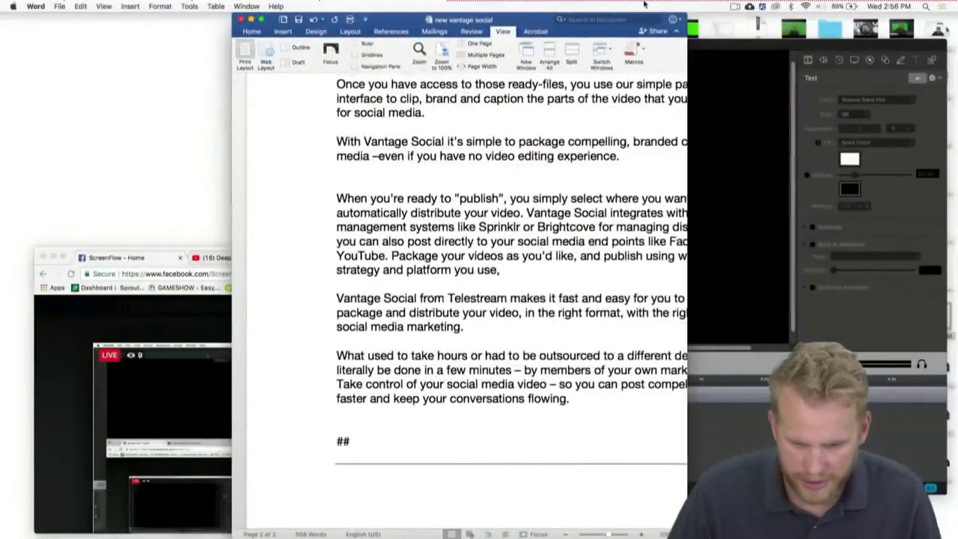
{"action": "left_click_drag", "start_coordinate": [687, 534], "coordinate": [558, 259]}
{"action": "left_click_drag", "start_coordinate": [424, 25], "coordinate": [243, 69]}
Record the screen while bringing the Word, Chrome and ScreenFlow windows to the front one after another, and stop the recording.
{"action": "left_click", "coordinate": [735, 6]}
{"action": "left_click", "coordinate": [750, 18]}
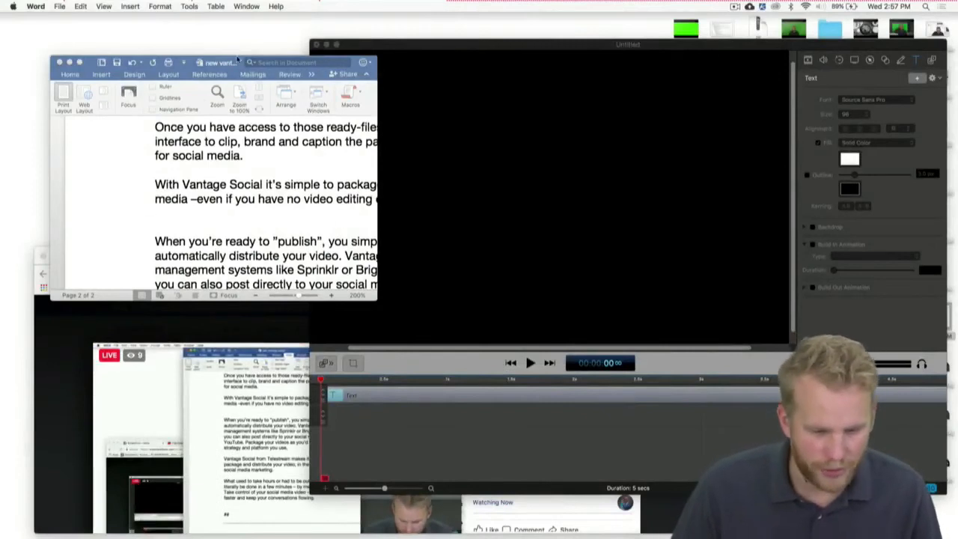
{"action": "left_click", "coordinate": [238, 58]}
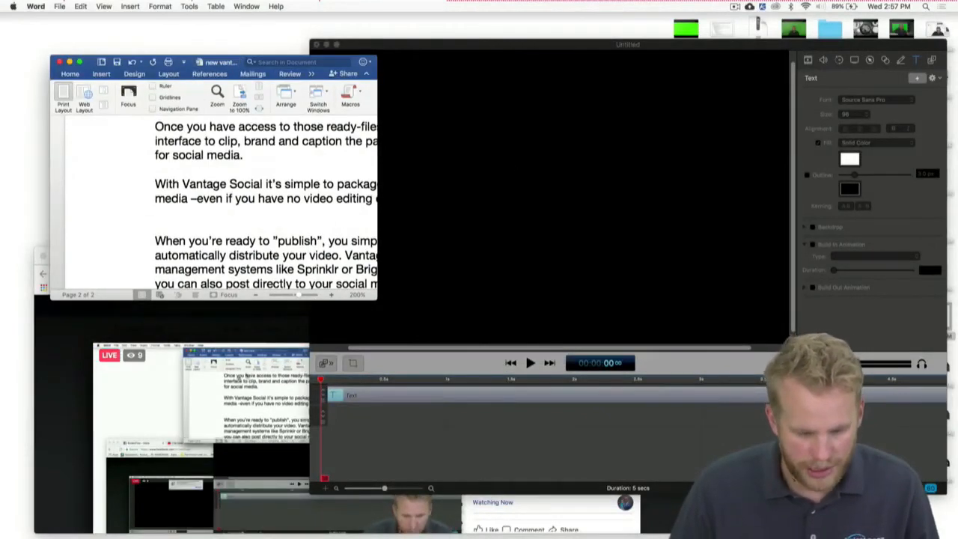
{"action": "left_click", "coordinate": [85, 371]}
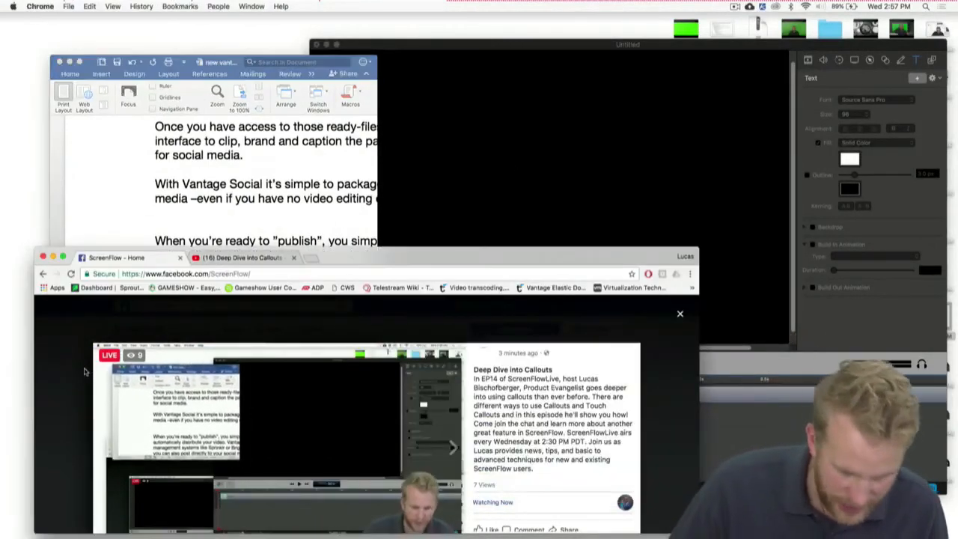
{"action": "left_click", "coordinate": [394, 178]}
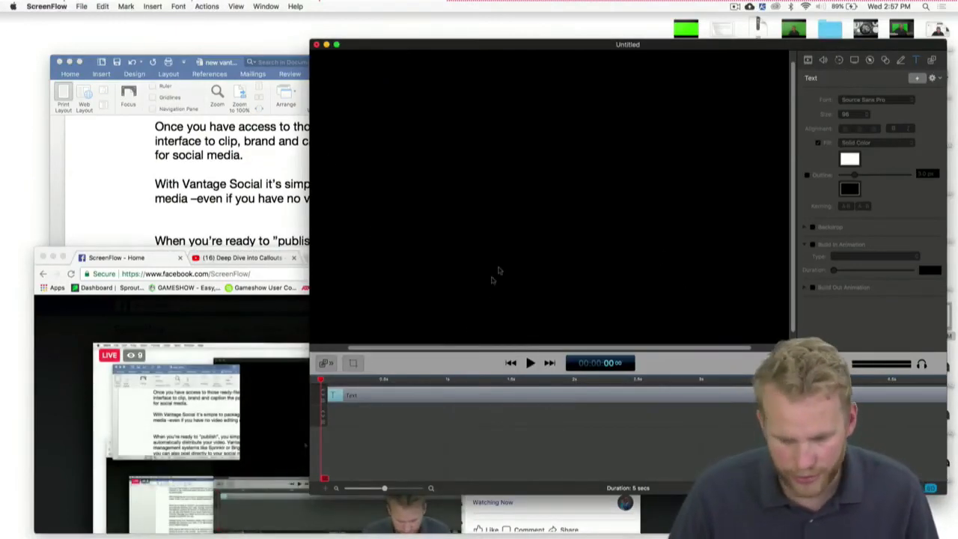
{"action": "left_click", "coordinate": [736, 7]}
{"action": "left_click", "coordinate": [752, 27]}
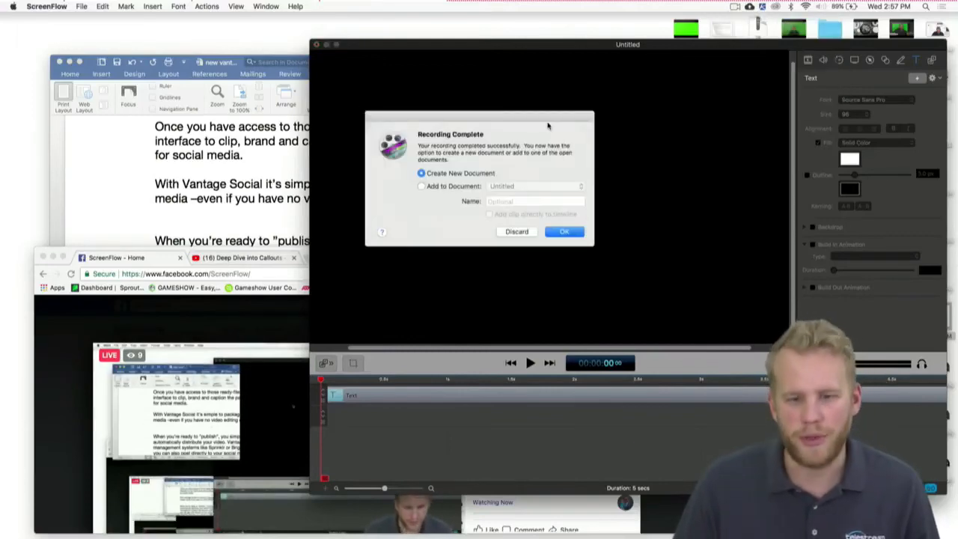
Create a new document from the finished recording and play it back.
{"action": "left_click", "coordinate": [558, 231]}
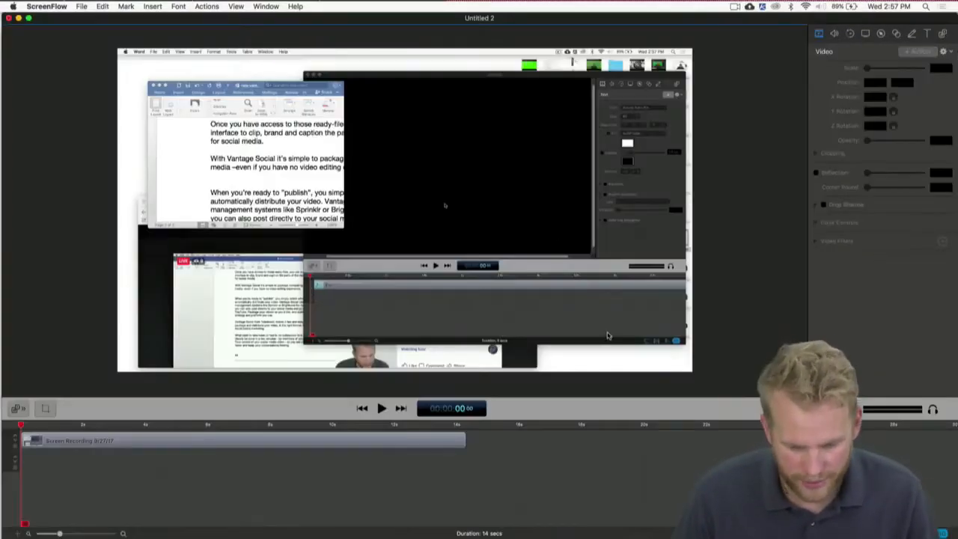
{"action": "key", "text": "space"}
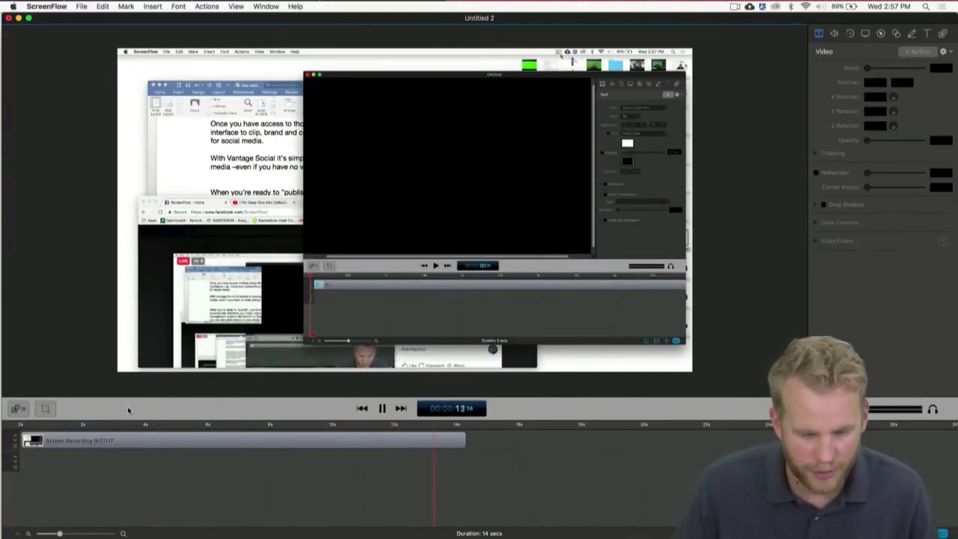
Add a callout action highlighting the mouse cursor to the screen recording clip and stretch it over the clip's full length.
{"action": "left_click", "coordinate": [187, 426]}
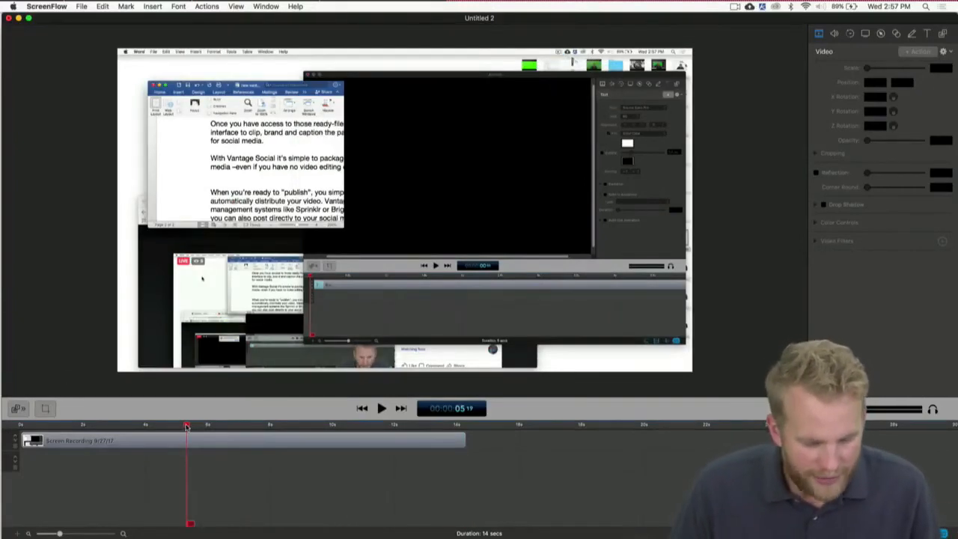
{"action": "left_click", "coordinate": [880, 34]}
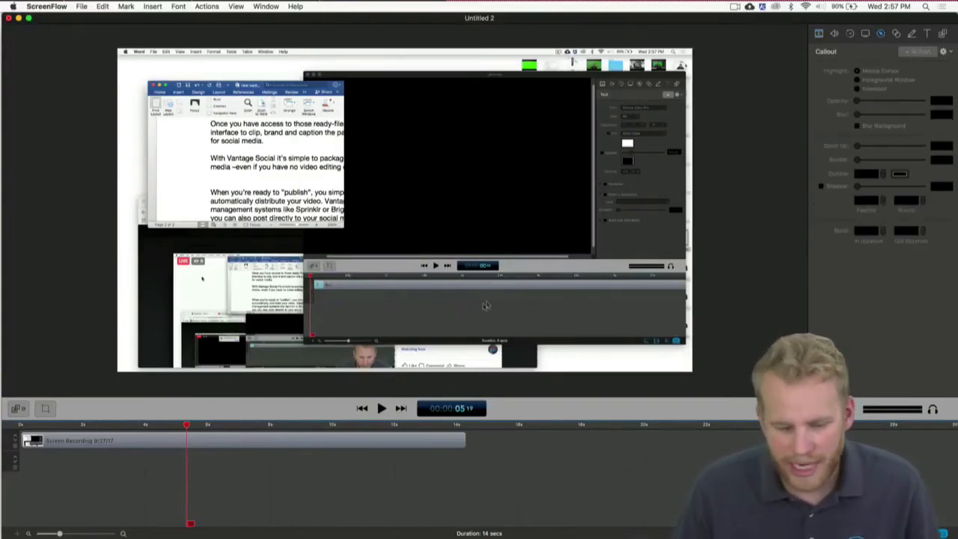
{"action": "left_click", "coordinate": [414, 441]}
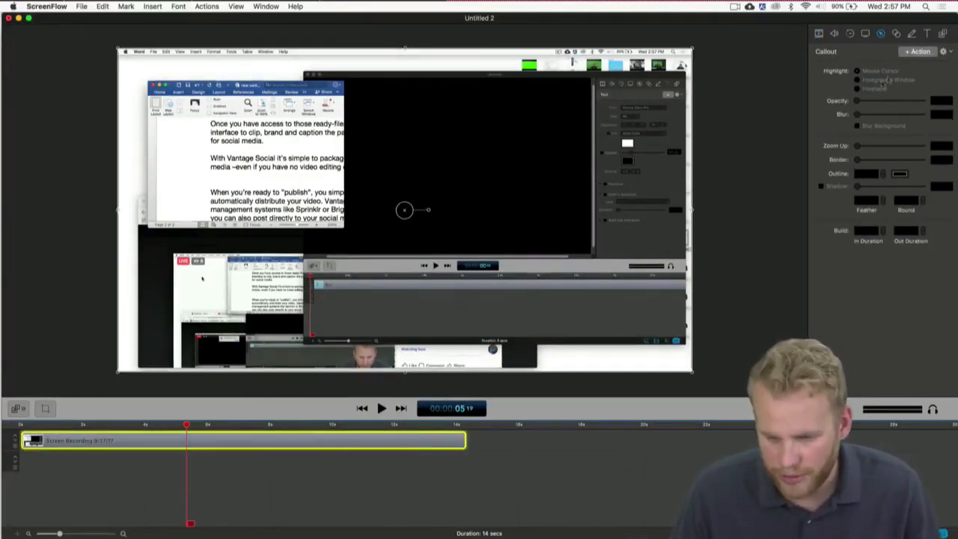
{"action": "left_click", "coordinate": [908, 55]}
{"action": "left_click", "coordinate": [885, 72]}
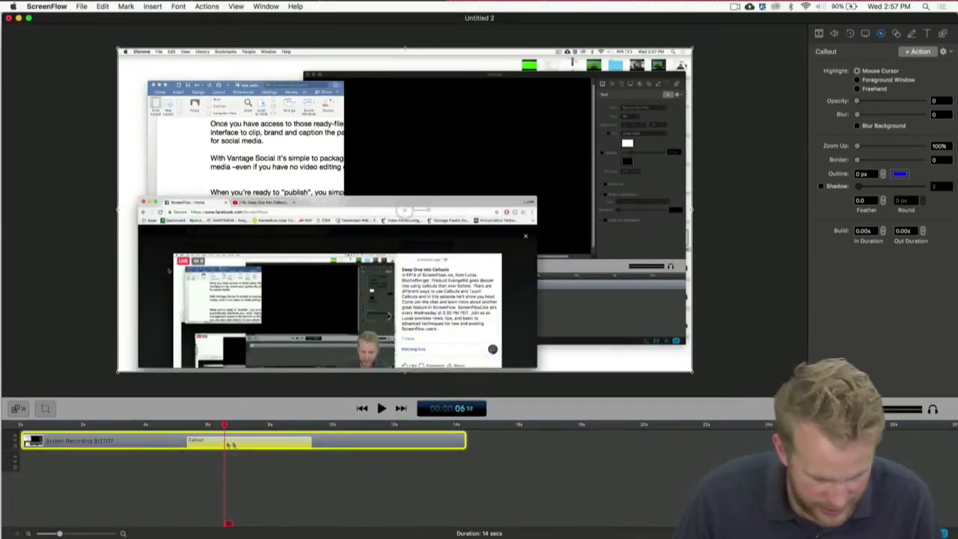
{"action": "left_click_drag", "start_coordinate": [255, 438], "coordinate": [464, 441]}
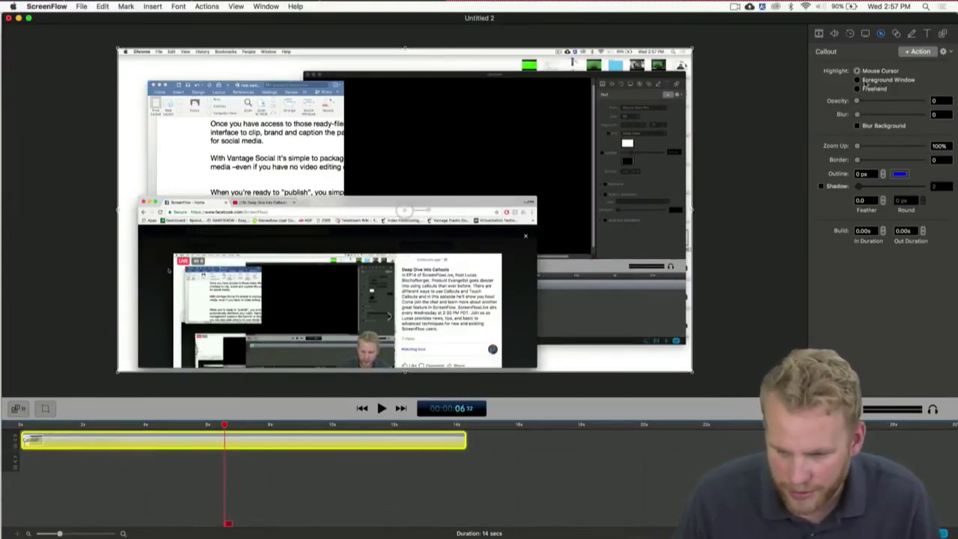
Set the mouse cursor callout's zoom to 500% and preview the magnified pointer by playing parts of the recording.
{"action": "left_click_drag", "start_coordinate": [858, 147], "coordinate": [957, 135]}
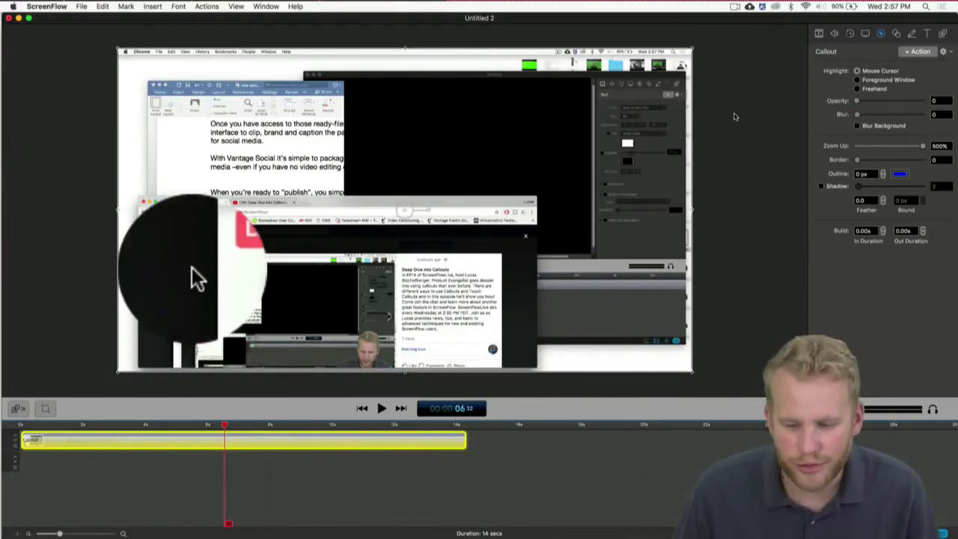
{"action": "key", "text": "space"}
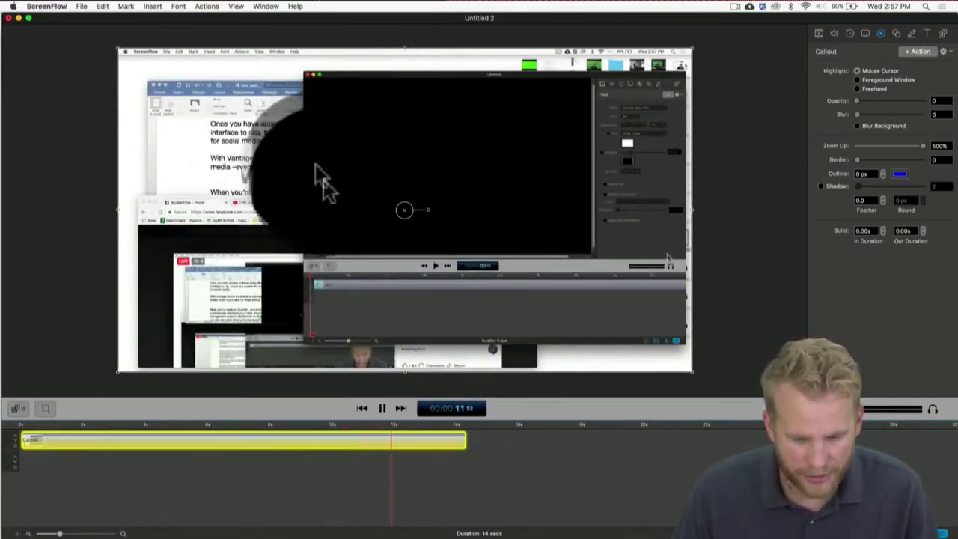
{"action": "key", "text": "space"}
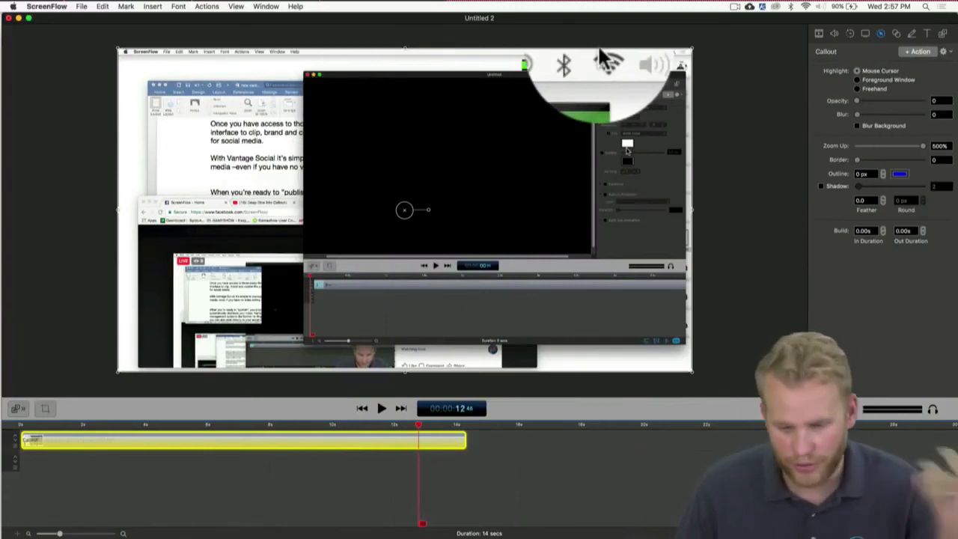
{"action": "left_click", "coordinate": [94, 432]}
{"action": "key", "text": "space"}
{"action": "left_click", "coordinate": [93, 426]}
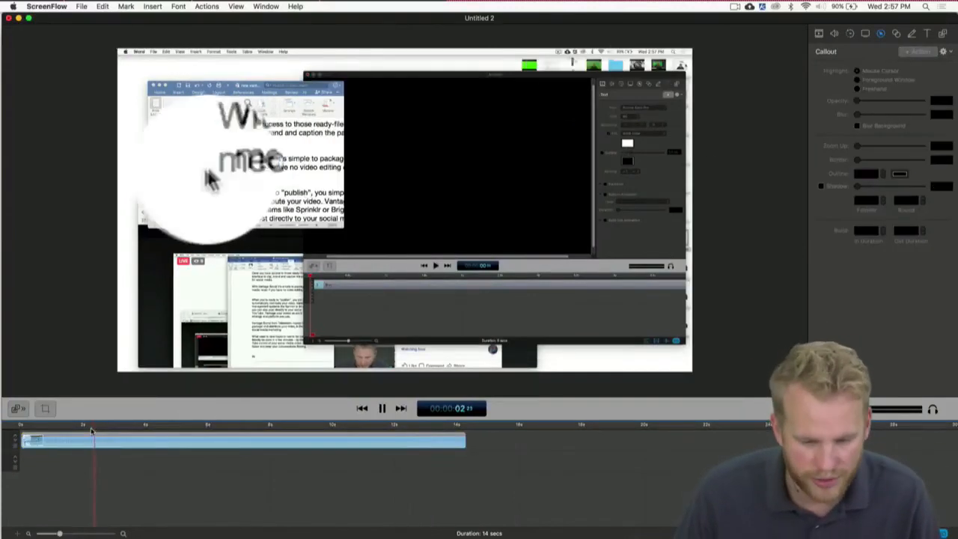
{"action": "key", "text": "space"}
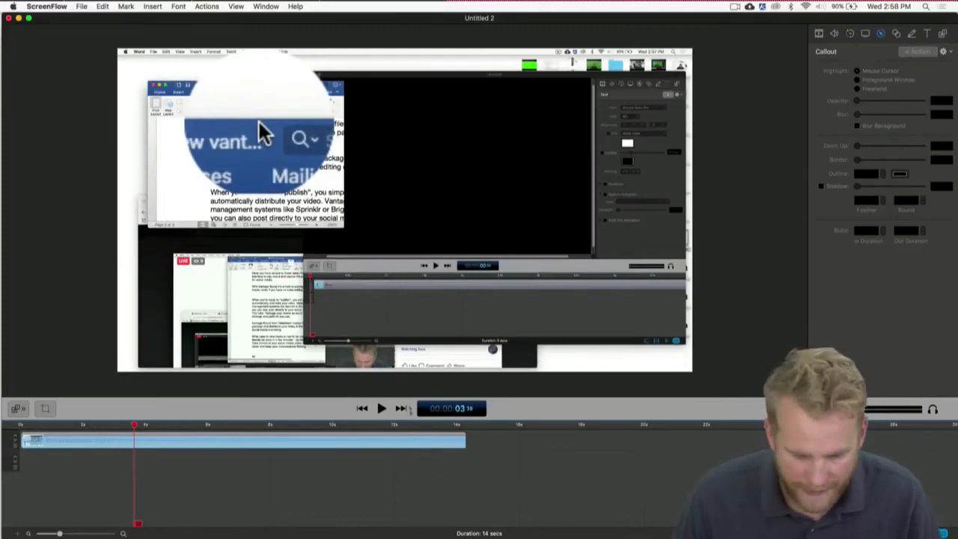
Try a border of 300 on the callout during playback and return the border to 0.
{"action": "left_click", "coordinate": [411, 440]}
{"action": "left_click_drag", "start_coordinate": [859, 162], "coordinate": [955, 159]}
{"action": "key", "text": "space"}
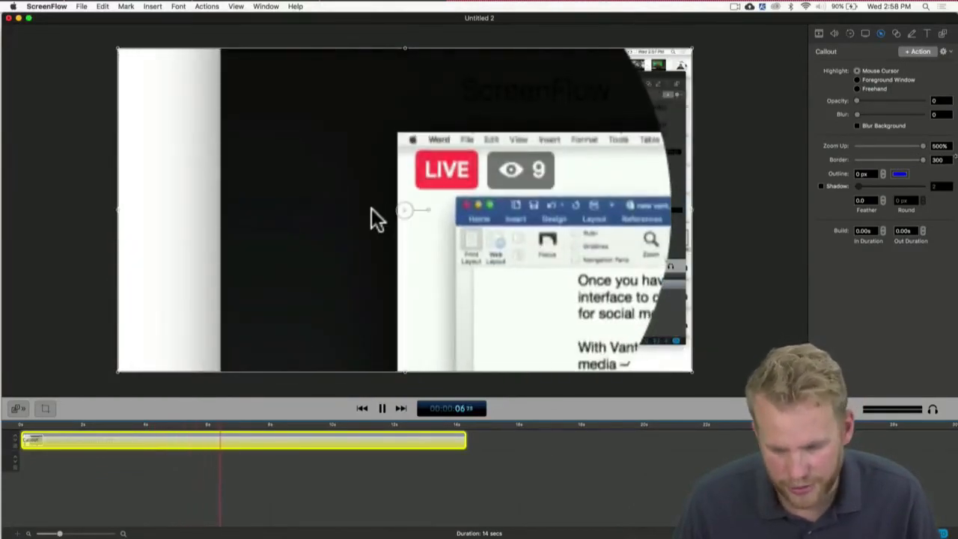
{"action": "key", "text": "space"}
{"action": "left_click_drag", "start_coordinate": [924, 160], "coordinate": [853, 166]}
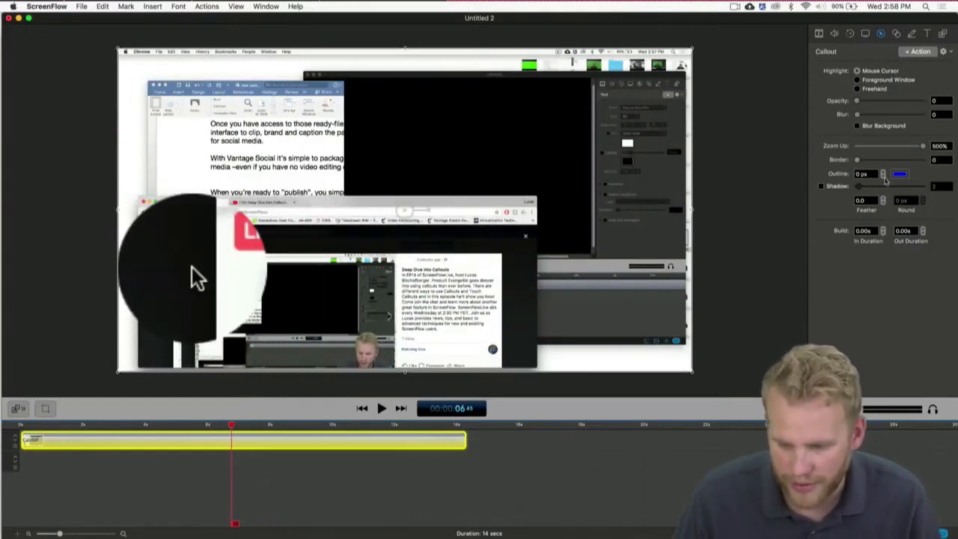
Give the callout an 11 px blue outline and preview it during playback.
{"action": "left_click", "coordinate": [883, 171]}
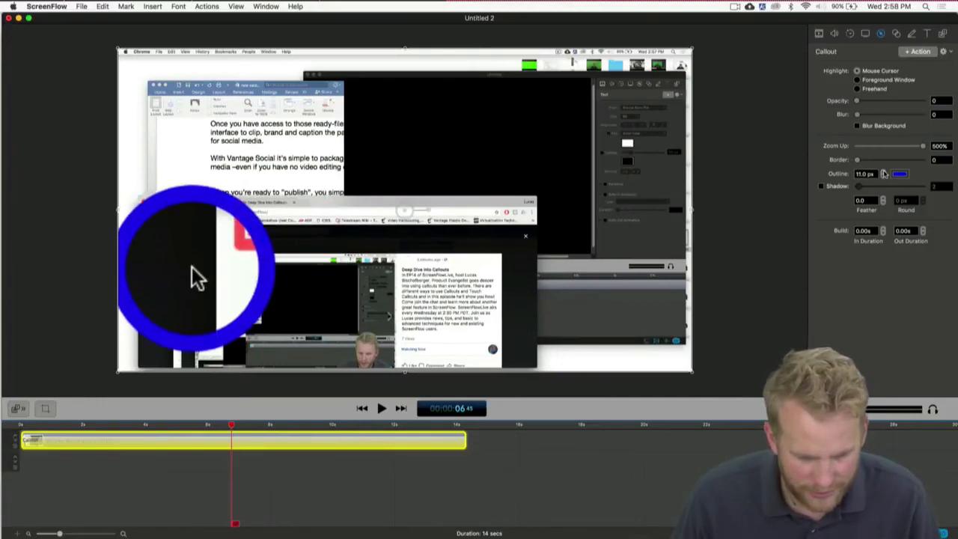
{"action": "key", "text": "space"}
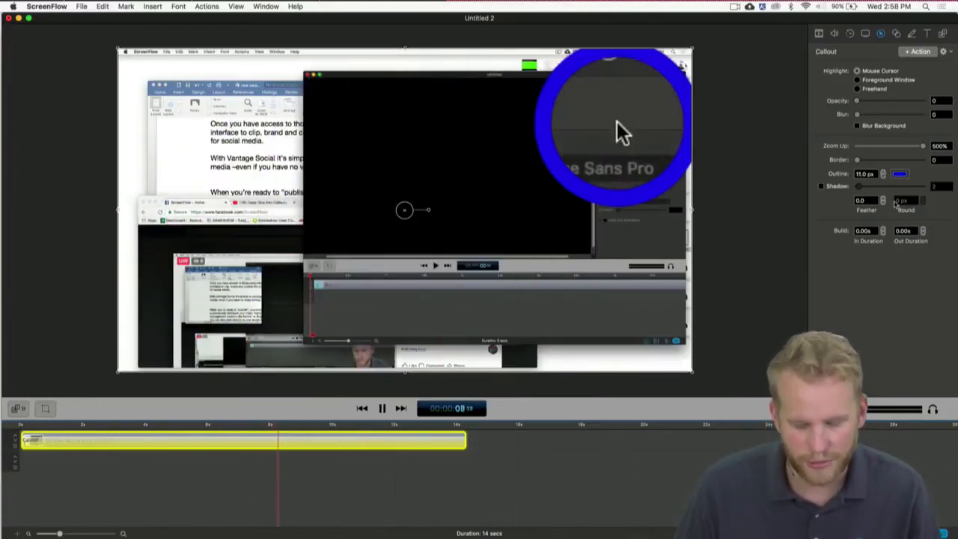
{"action": "key", "text": "space"}
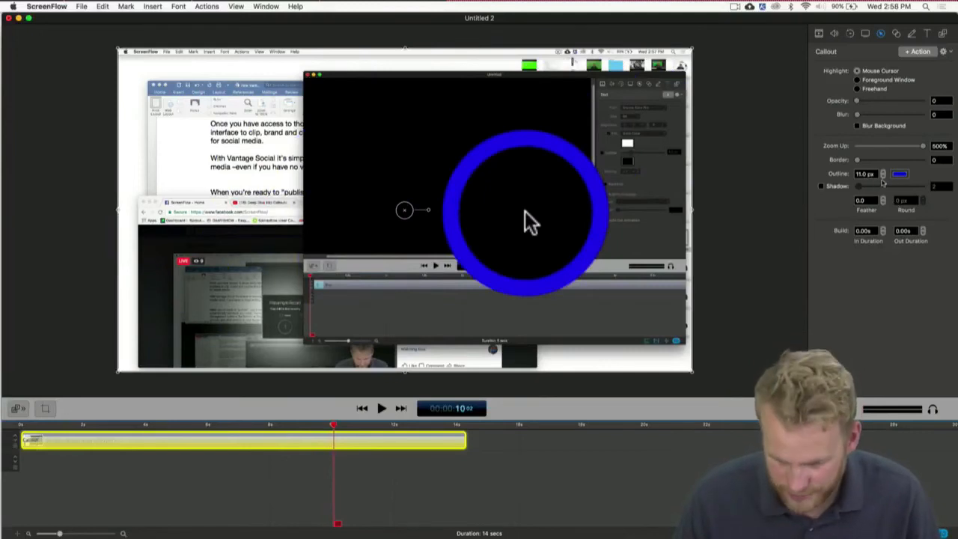
Try a thicker callout outline of about 58 px and reset the outline to 0 px.
{"action": "left_click", "coordinate": [883, 177]}
{"action": "left_click", "coordinate": [884, 177]}
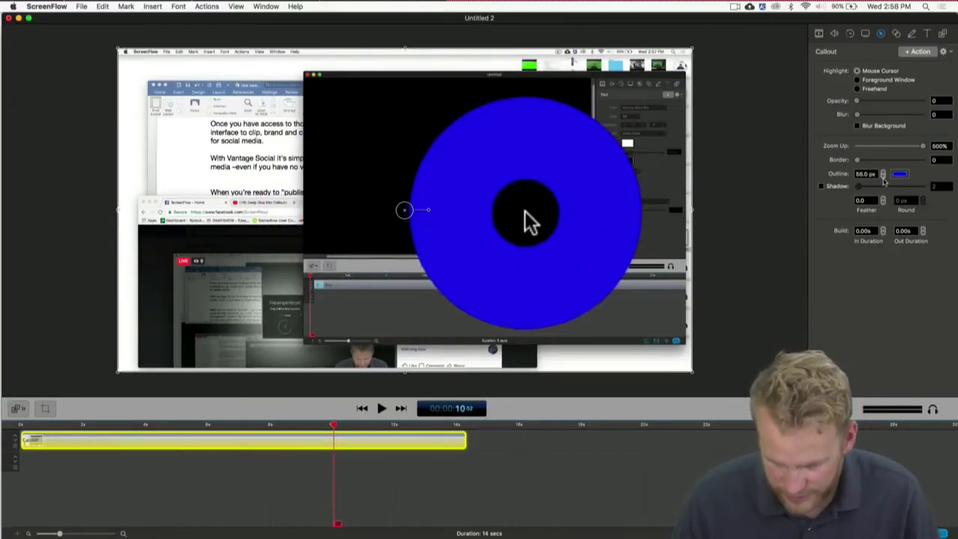
{"action": "left_click_drag", "start_coordinate": [883, 177], "coordinate": [883, 178]}
{"action": "double_click", "coordinate": [866, 174]}
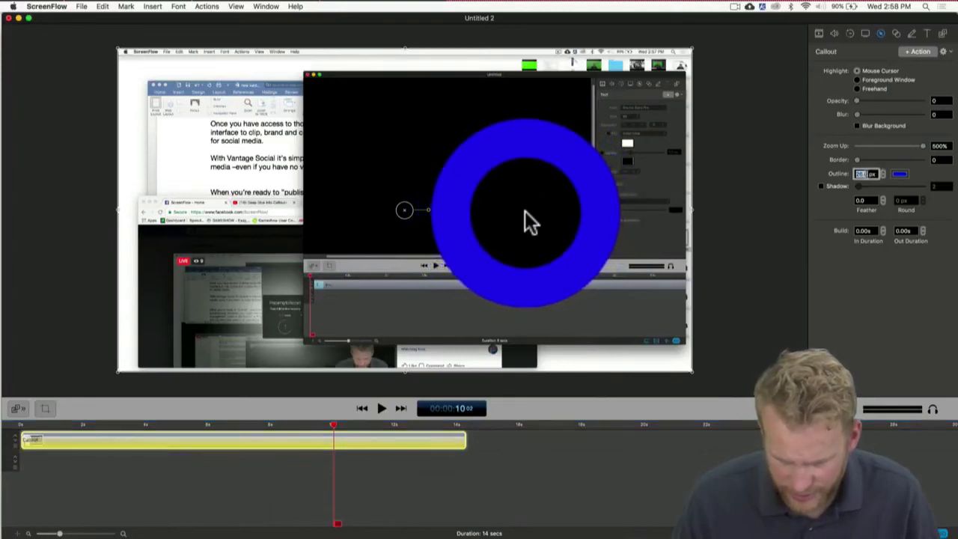
{"action": "type", "text": "0"}
{"action": "key", "text": "Return"}
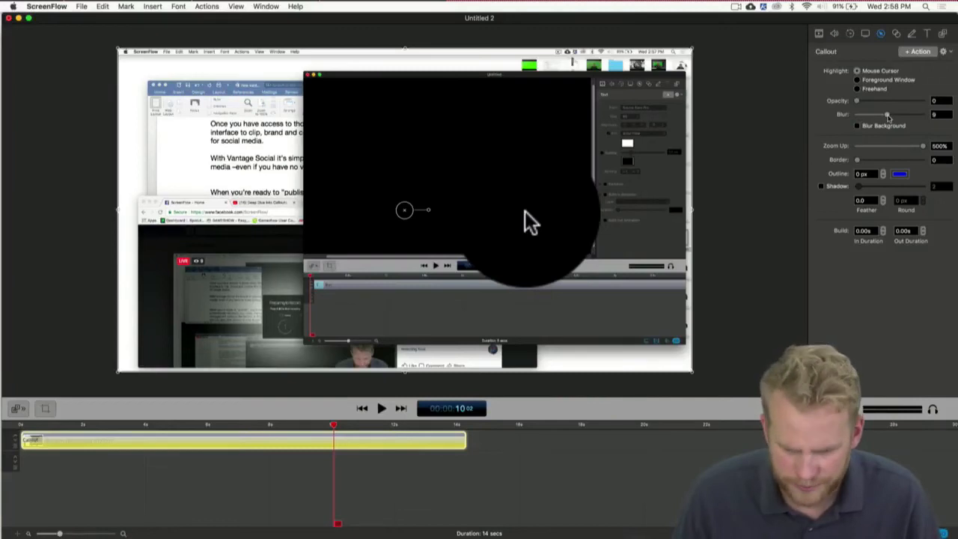
Return the callout's blur to 0 and preview the recording with the callout opacity at 100%.
{"action": "left_click_drag", "start_coordinate": [888, 117], "coordinate": [798, 110]}
{"action": "left_click_drag", "start_coordinate": [858, 102], "coordinate": [936, 91]}
{"action": "key", "text": "space"}
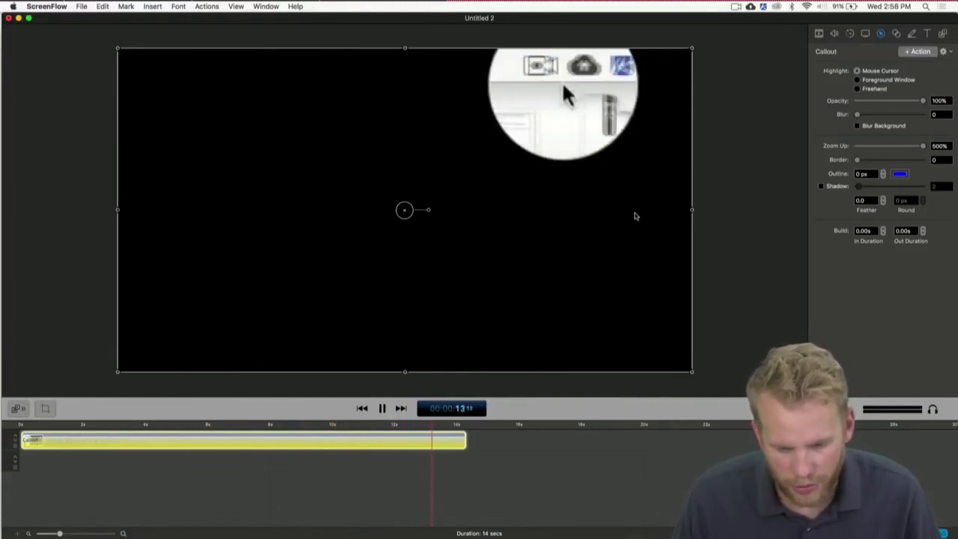
Lower the callout's opacity to 57% and play sections of the recording to preview the dimmed surroundings.
{"action": "left_click_drag", "start_coordinate": [919, 102], "coordinate": [894, 102]}
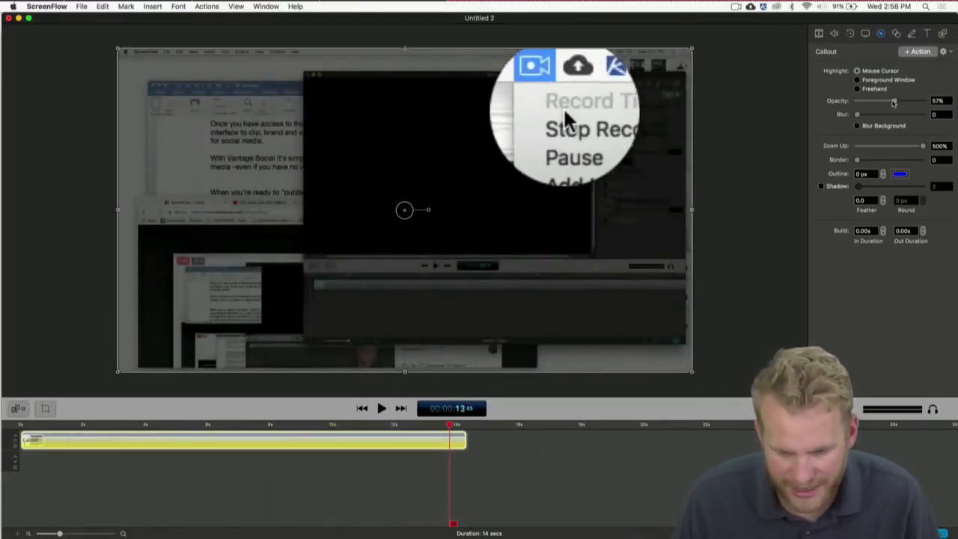
{"action": "key", "text": "space"}
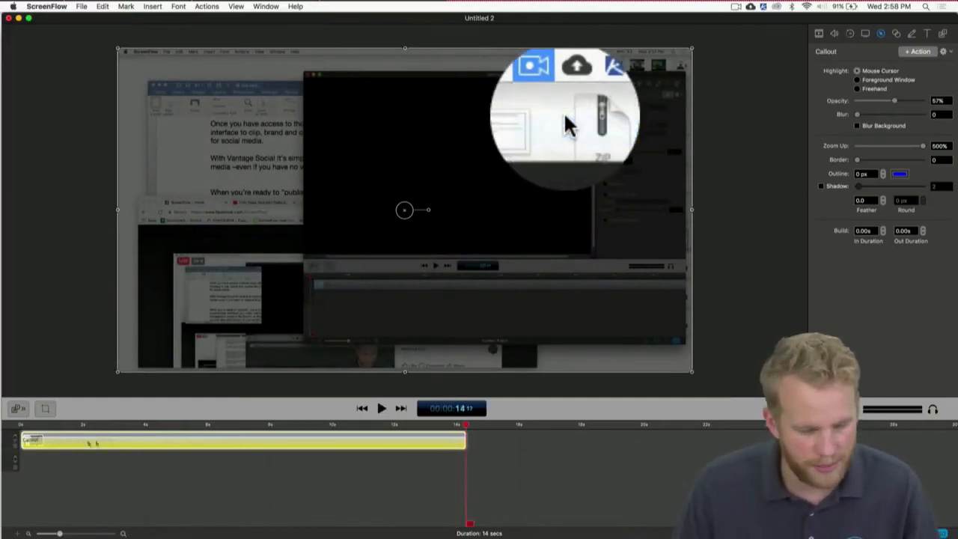
{"action": "key", "text": "space"}
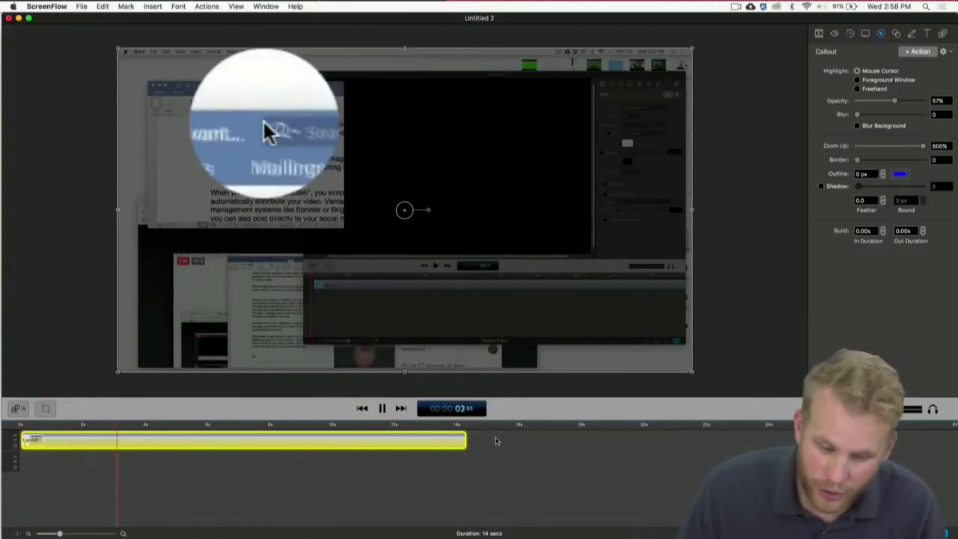
{"action": "key", "text": "space"}
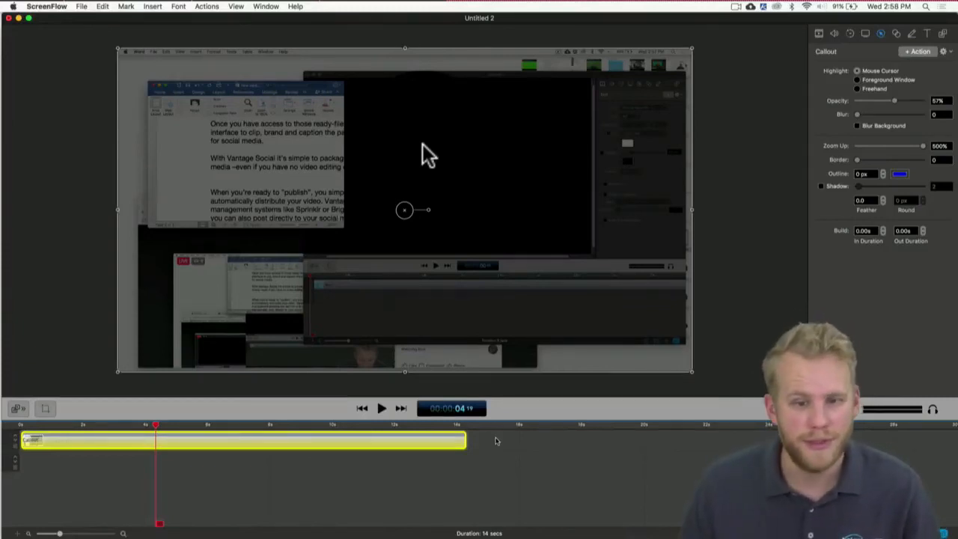
{"action": "key", "text": "space"}
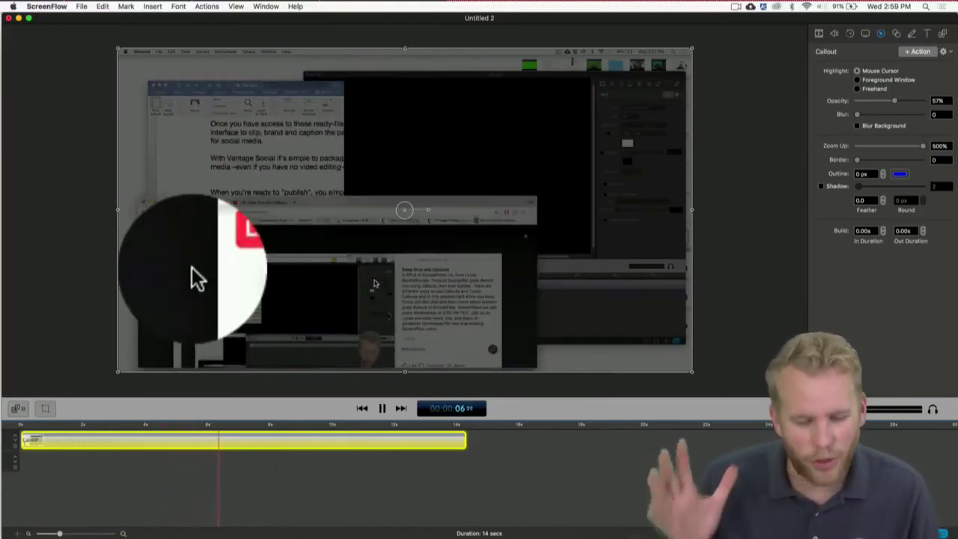
{"action": "key", "text": "space"}
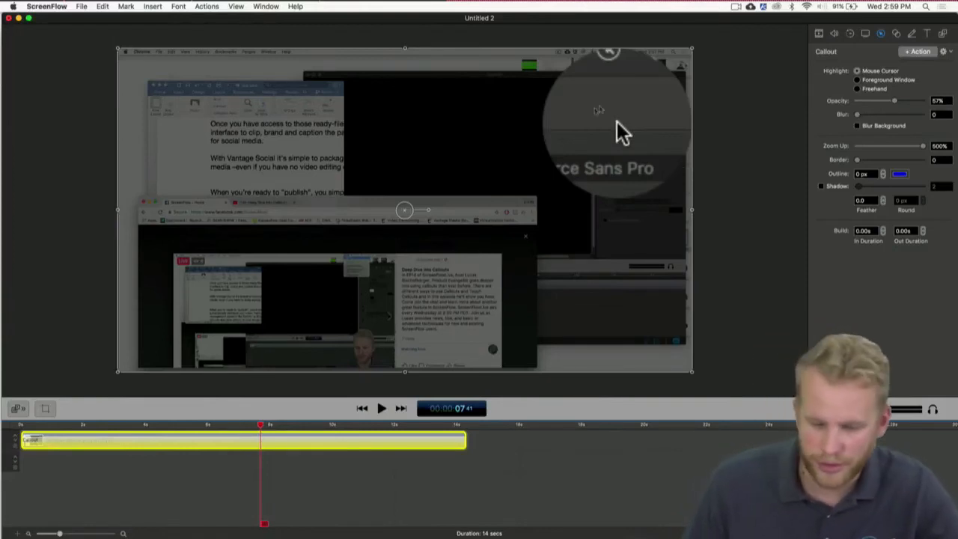
Switch the callout's highlight to Foreground Window and reset its zoom to 100% and opacity to 0.
{"action": "left_click", "coordinate": [867, 34]}
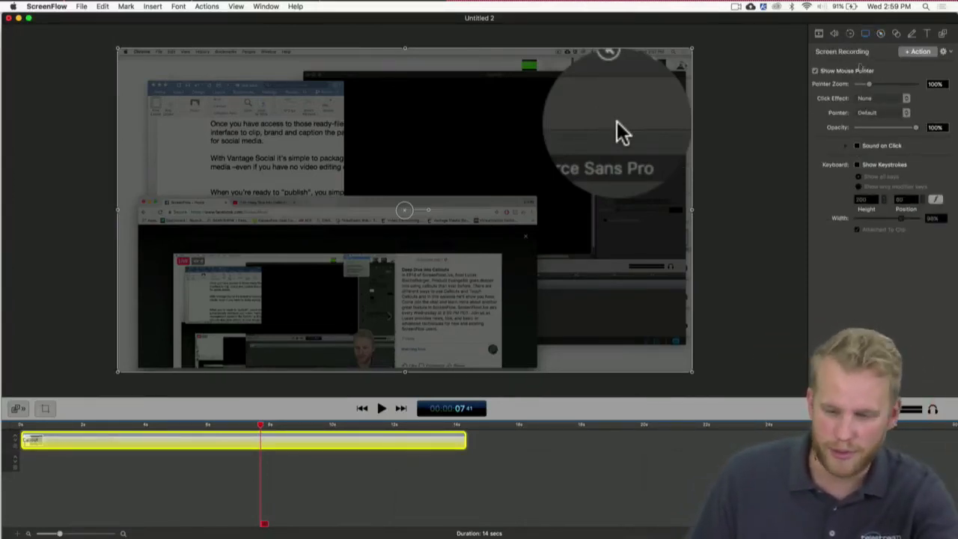
{"action": "left_click", "coordinate": [882, 33]}
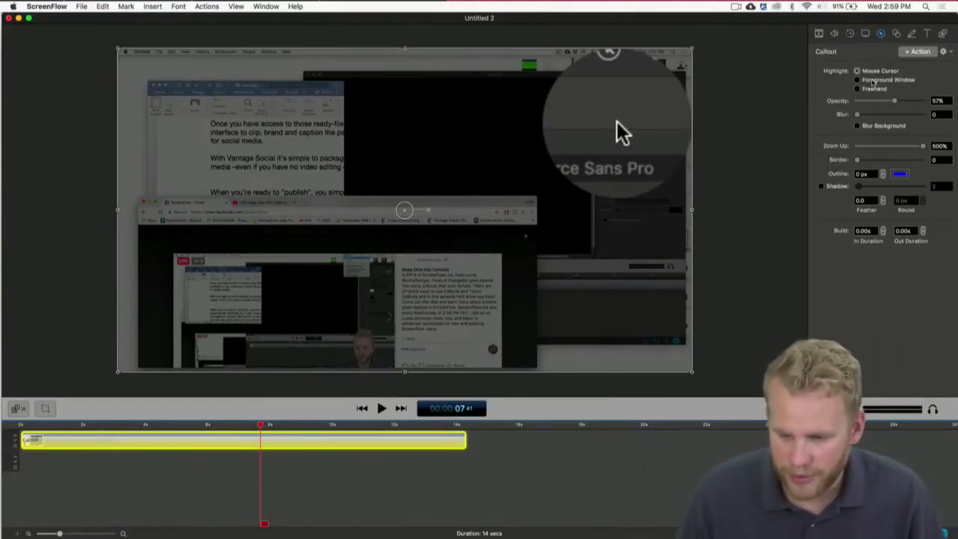
{"action": "left_click", "coordinate": [875, 82]}
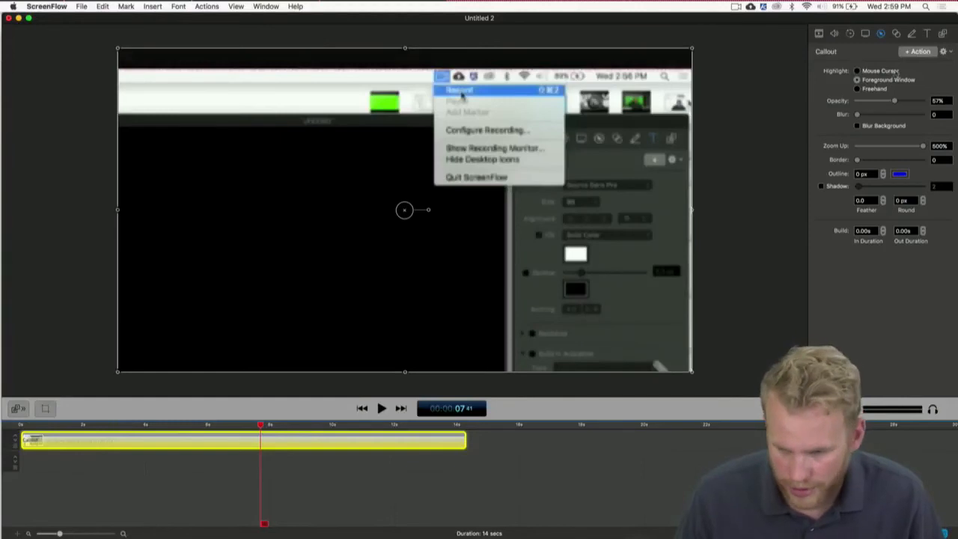
{"action": "left_click_drag", "start_coordinate": [919, 146], "coordinate": [737, 146]}
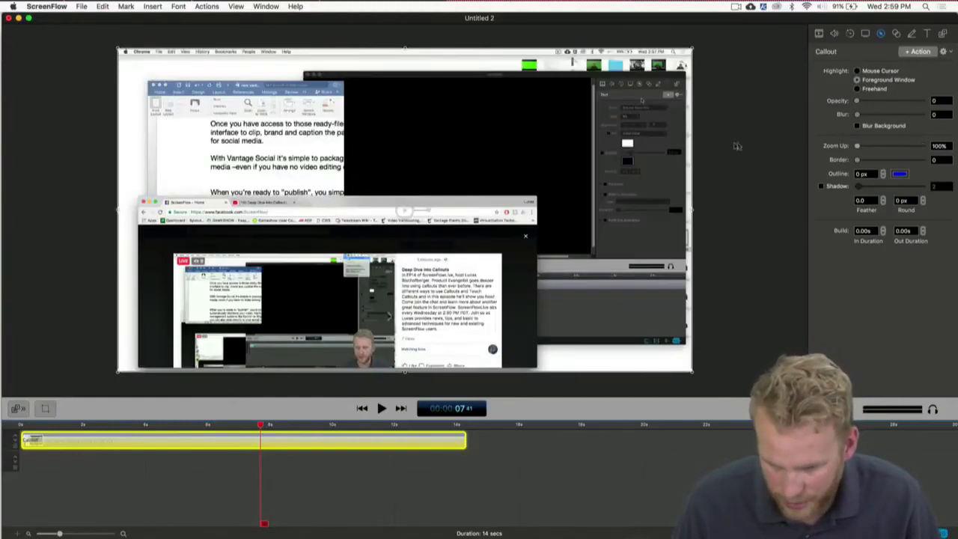
Set the foreground window callout's opacity to 72% and play the recording from near its start to preview the effect.
{"action": "left_click", "coordinate": [24, 425]}
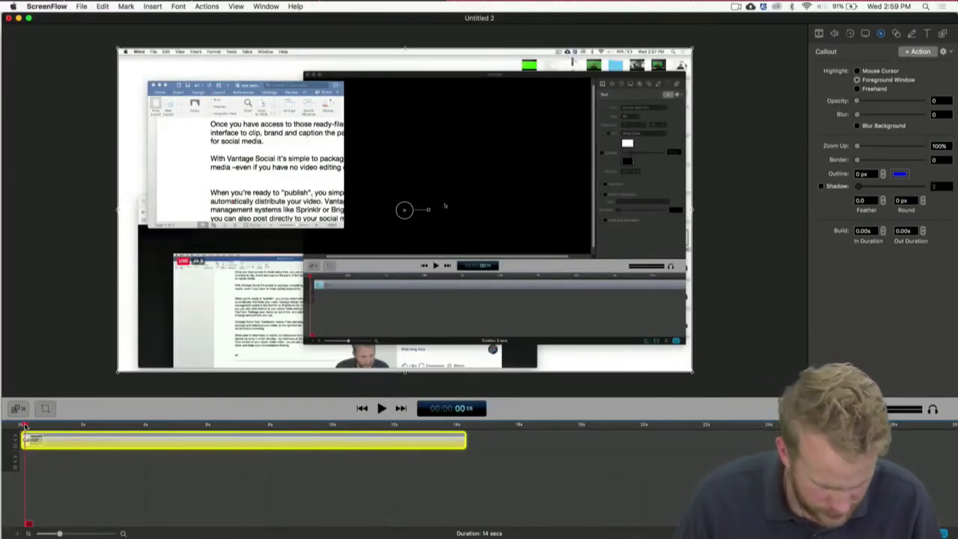
{"action": "key", "text": "space"}
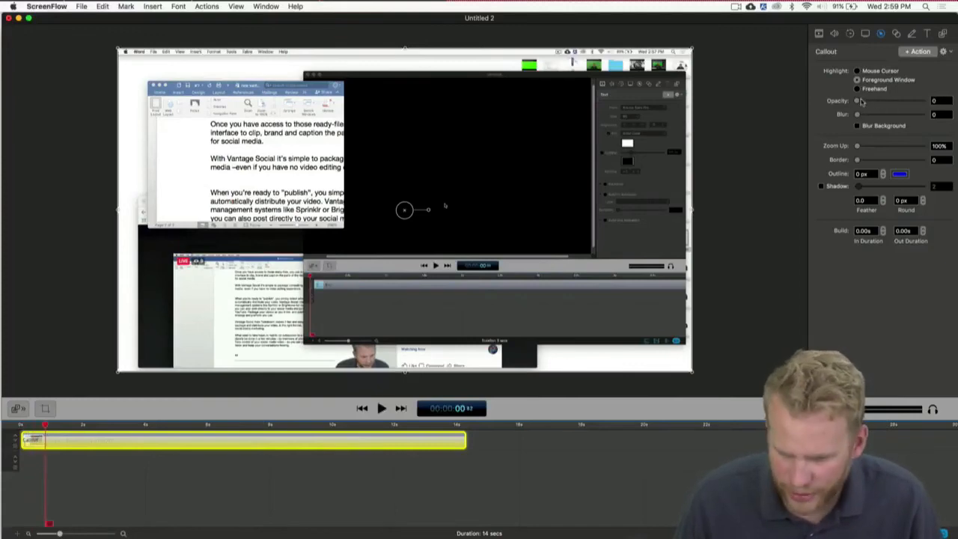
{"action": "left_click_drag", "start_coordinate": [861, 102], "coordinate": [907, 102]}
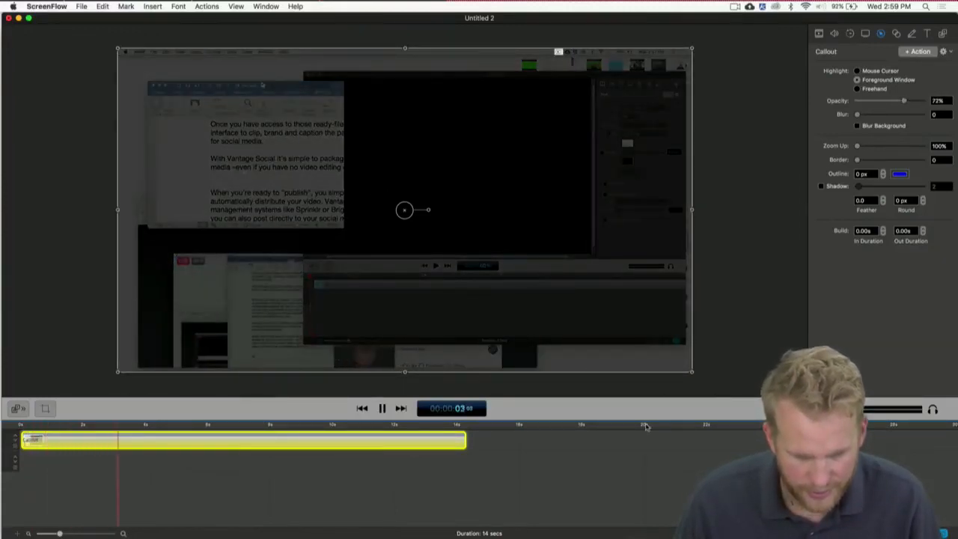
{"action": "key", "text": "space"}
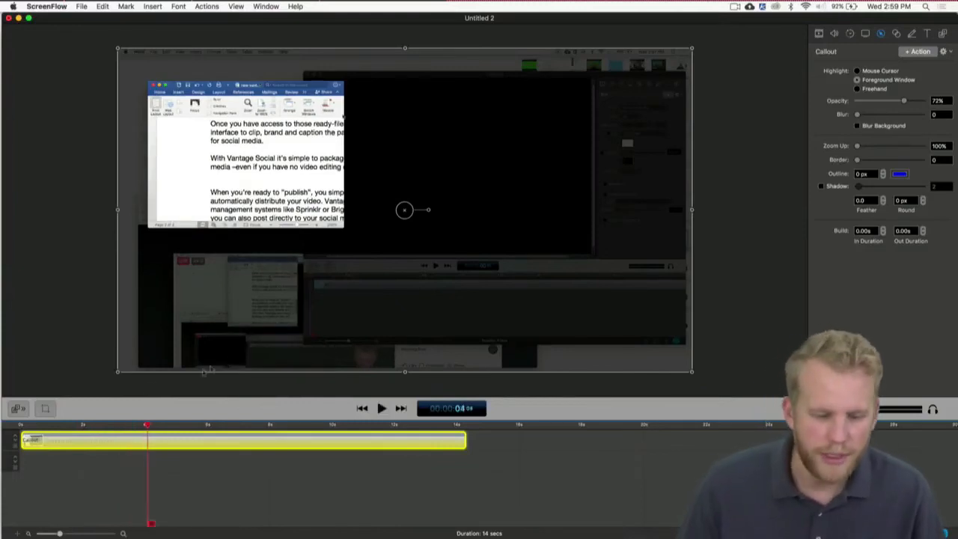
{"action": "left_click", "coordinate": [46, 425]}
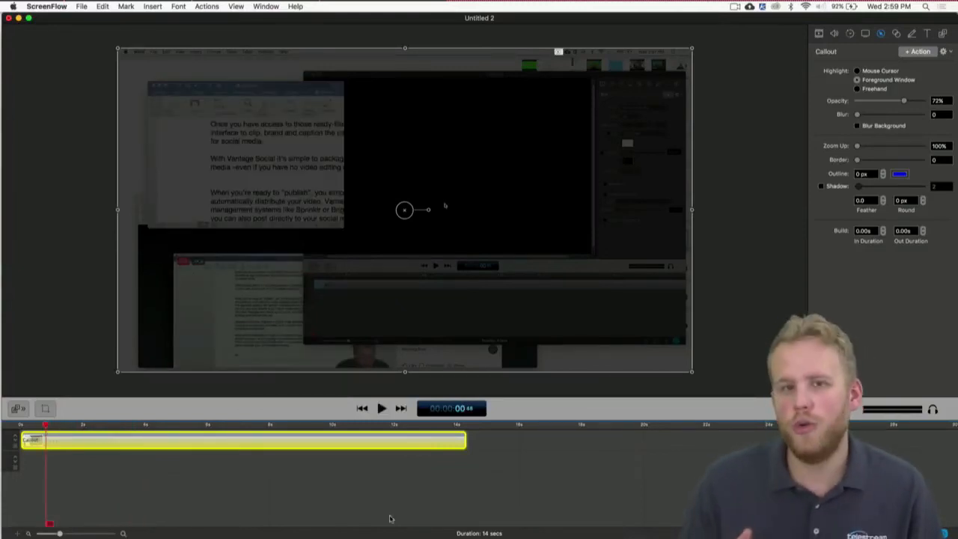
{"action": "key", "text": "space"}
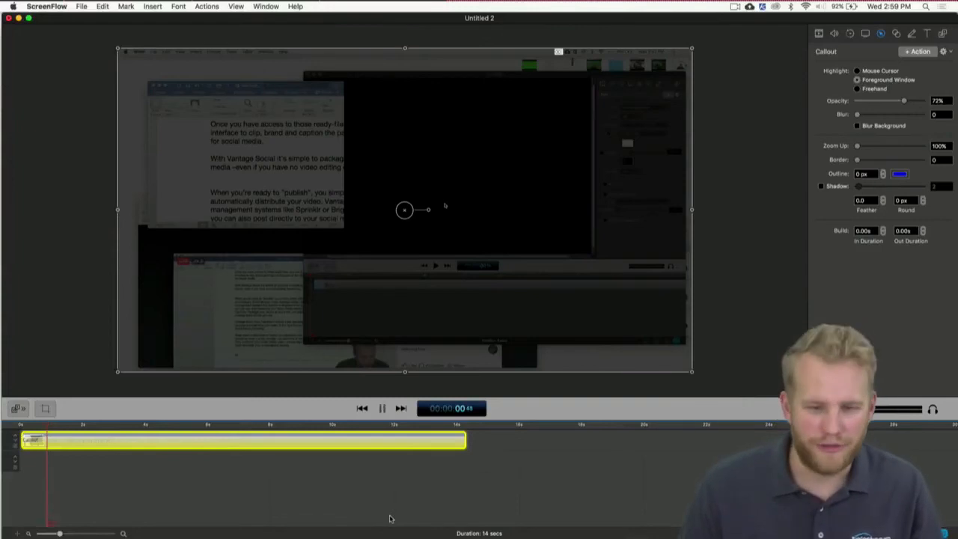
Set the foreground window callout's opacity to 100% and inspect the camera icon at the canvas's upper edge up close.
{"action": "key", "text": "space"}
{"action": "left_click_drag", "start_coordinate": [904, 105], "coordinate": [934, 104]}
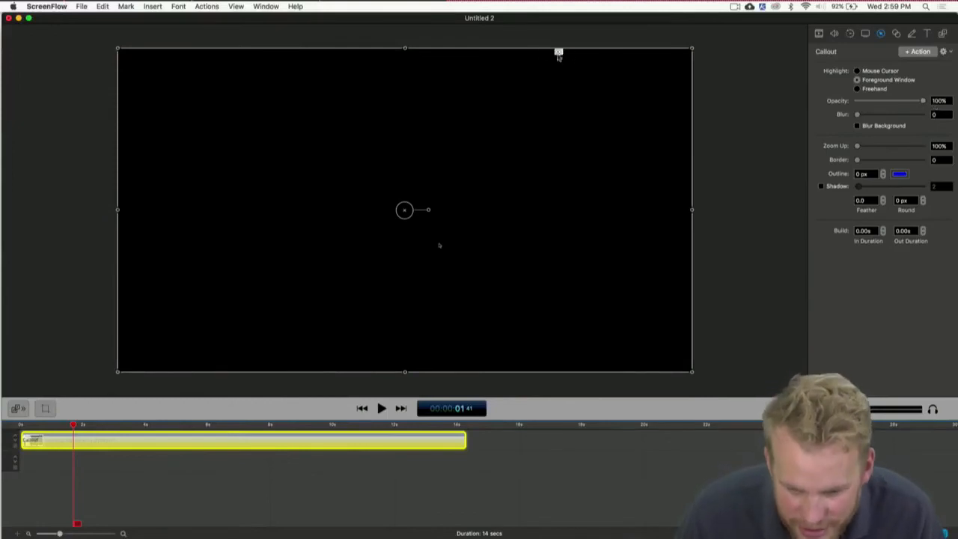
{"action": "scroll", "coordinate": [562, 59], "scroll_direction": "up", "scroll_amount": 5}
{"action": "scroll", "coordinate": [562, 58], "scroll_direction": "up", "scroll_amount": 10}
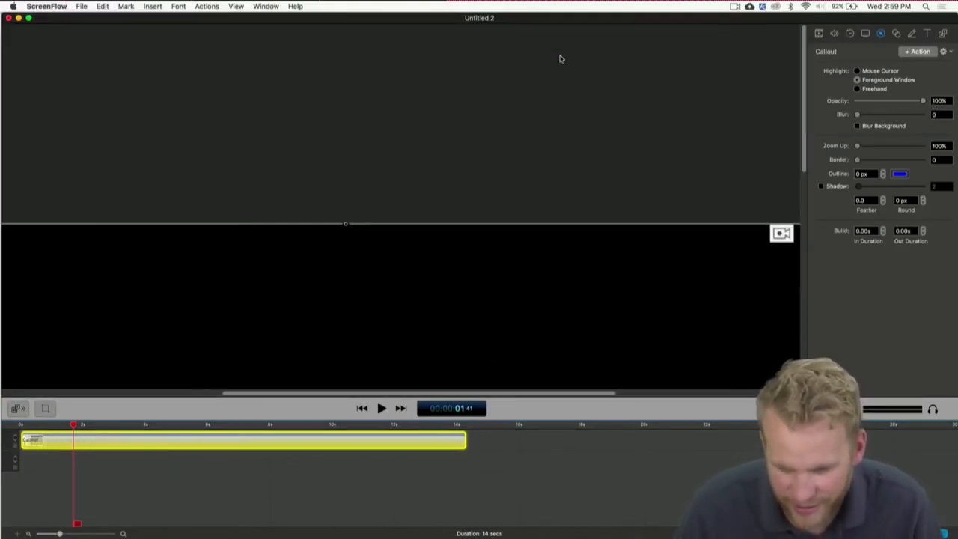
{"action": "scroll", "coordinate": [561, 58], "scroll_direction": "right", "scroll_amount": 8}
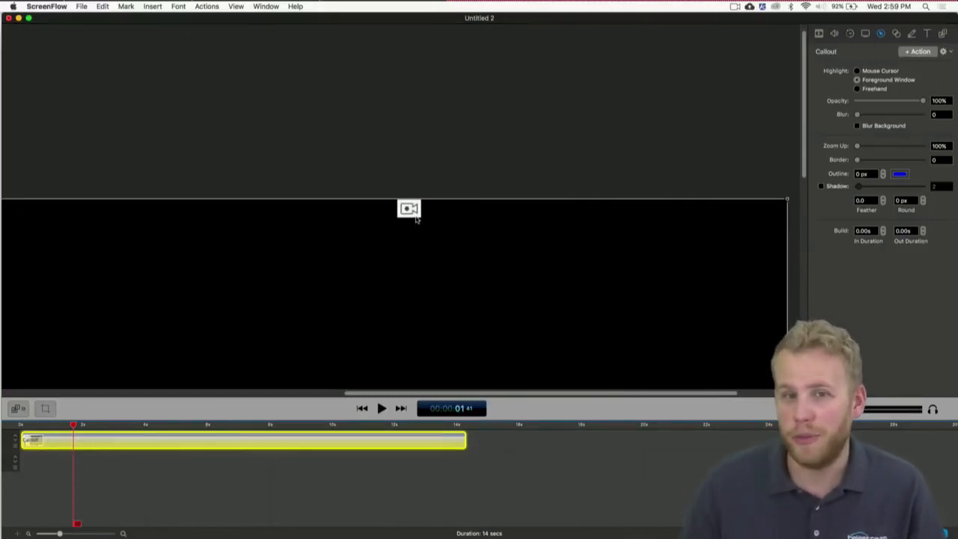
{"action": "scroll", "coordinate": [416, 220], "scroll_direction": "down", "scroll_amount": 8}
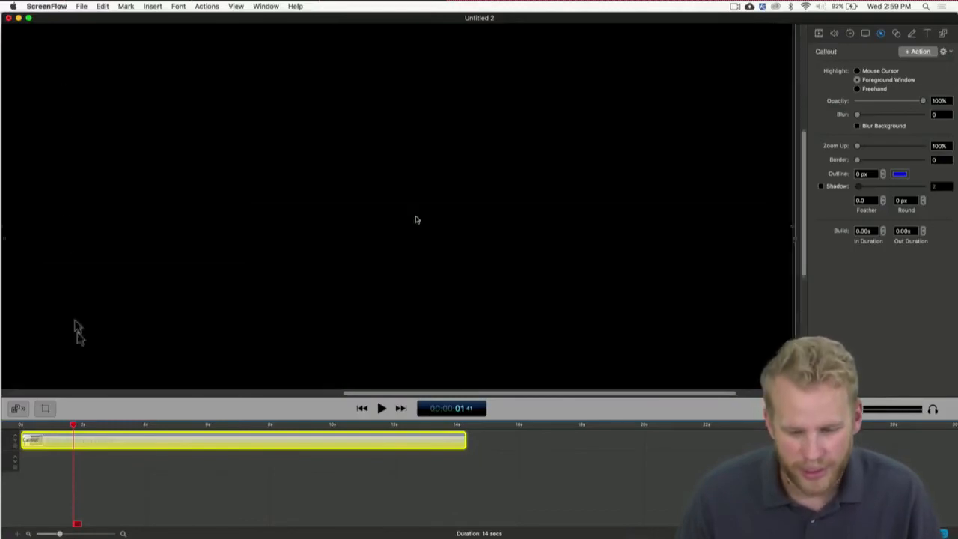
{"action": "scroll", "coordinate": [417, 219], "scroll_direction": "down", "scroll_amount": 10}
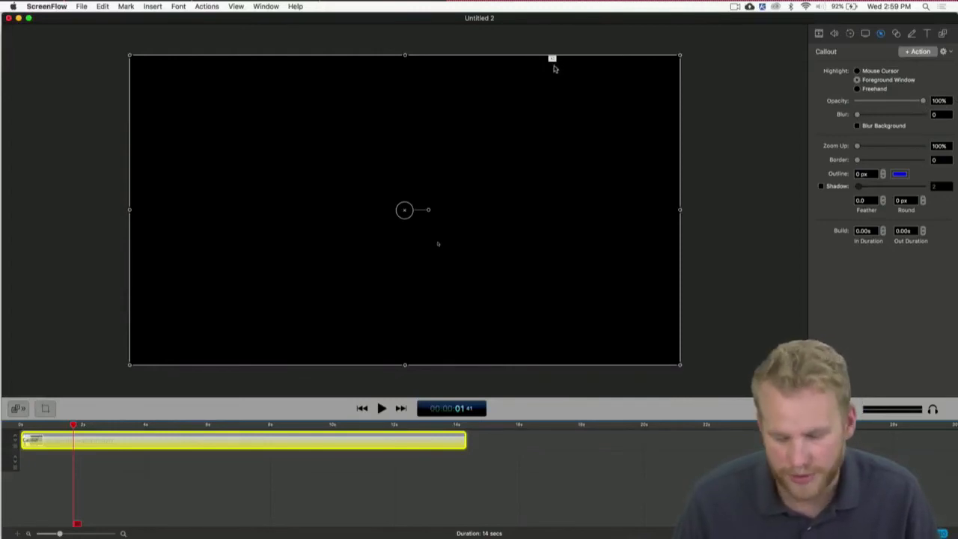
{"action": "left_click", "coordinate": [783, 122]}
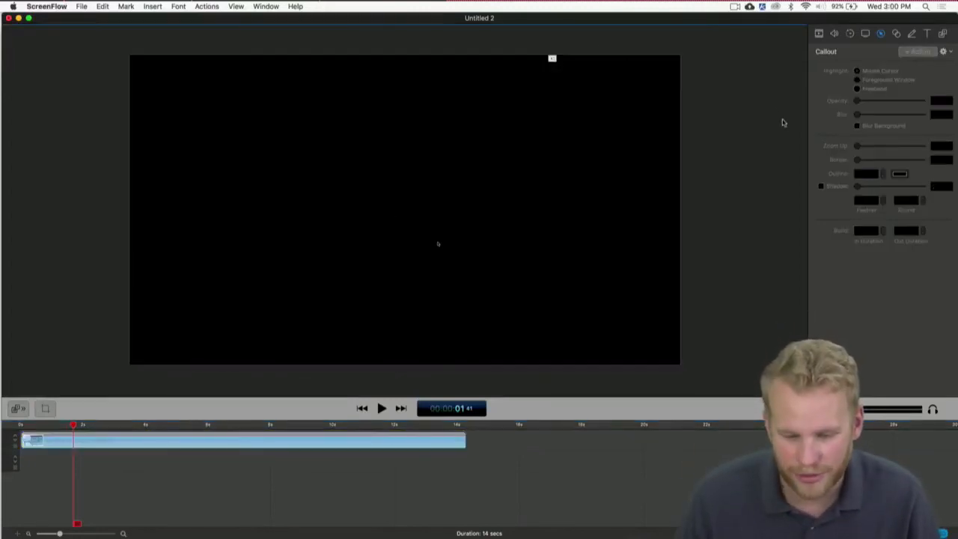
{"action": "key", "text": "space"}
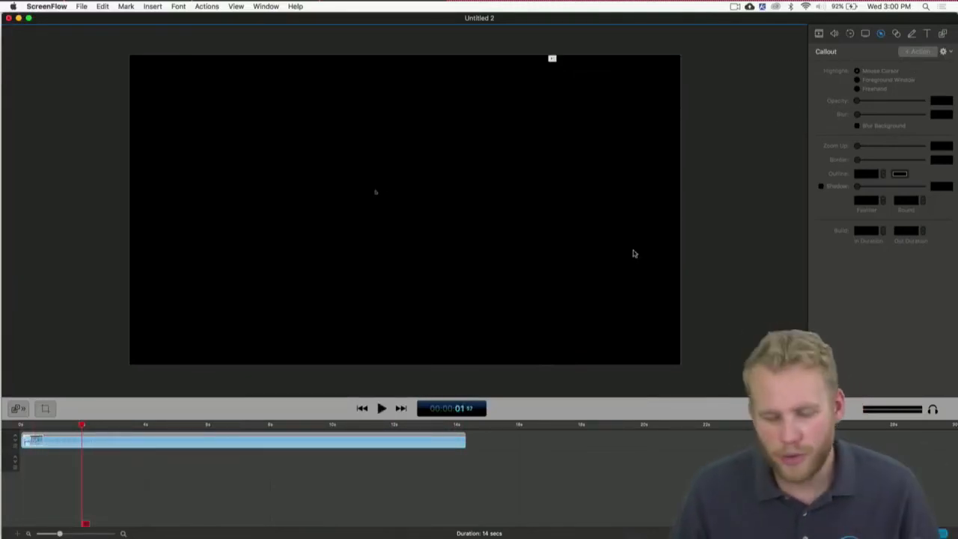
Lower the foreground window callout's opacity to 49% and play the recording to preview the dimmed background.
{"action": "left_click", "coordinate": [327, 448]}
{"action": "left_click_drag", "start_coordinate": [926, 98], "coordinate": [889, 102]}
{"action": "key", "text": "space"}
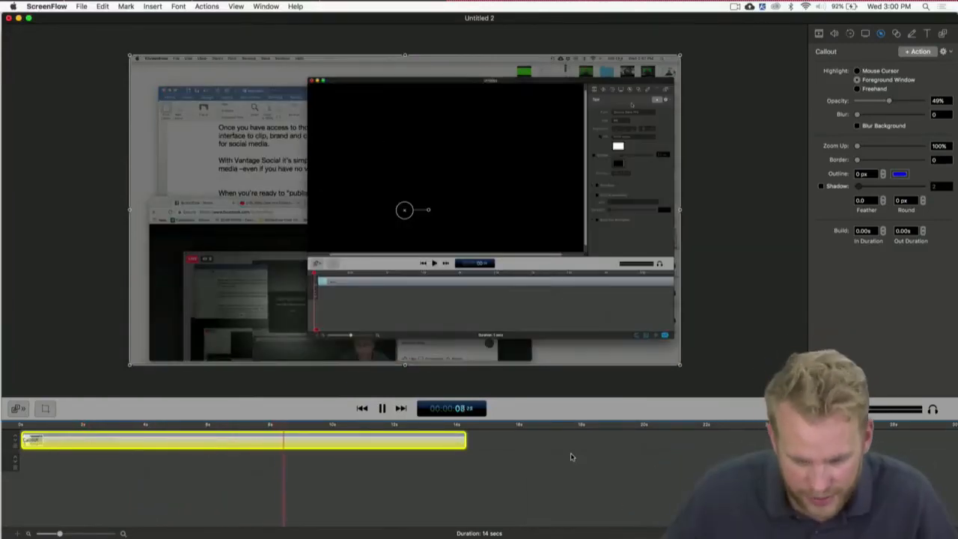
{"action": "key", "text": "space"}
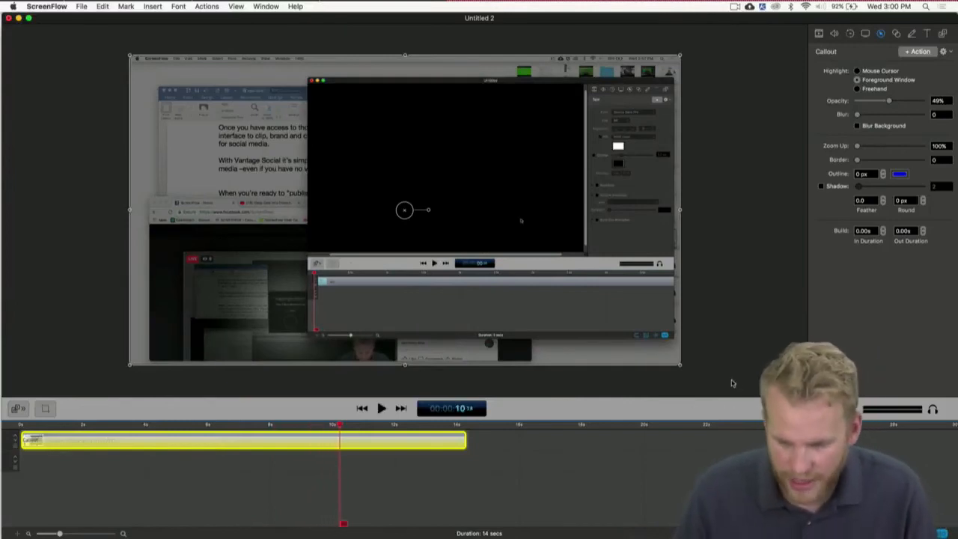
Enable the callout's shadow at 60 with feather 3.0 and round 5.0 px, and play the recording to preview it.
{"action": "left_click", "coordinate": [837, 190]}
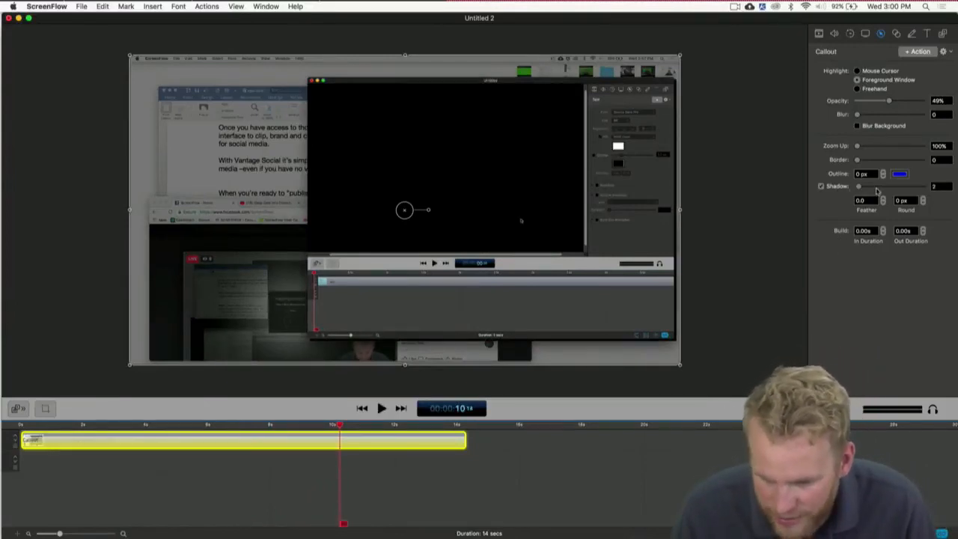
{"action": "left_click_drag", "start_coordinate": [859, 189], "coordinate": [908, 188]}
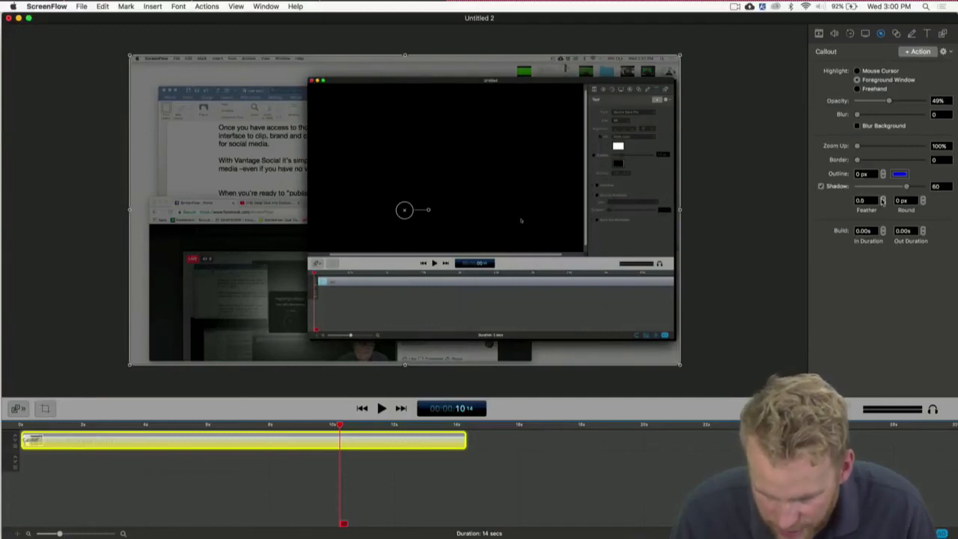
{"action": "left_click", "coordinate": [883, 199]}
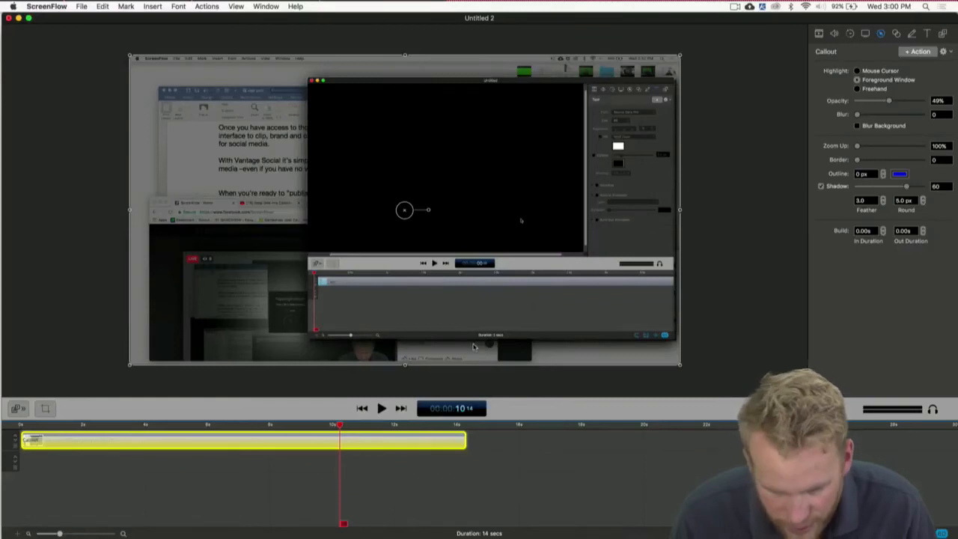
{"action": "left_click", "coordinate": [37, 423]}
{"action": "key", "text": "space"}
{"action": "left_click", "coordinate": [404, 527]}
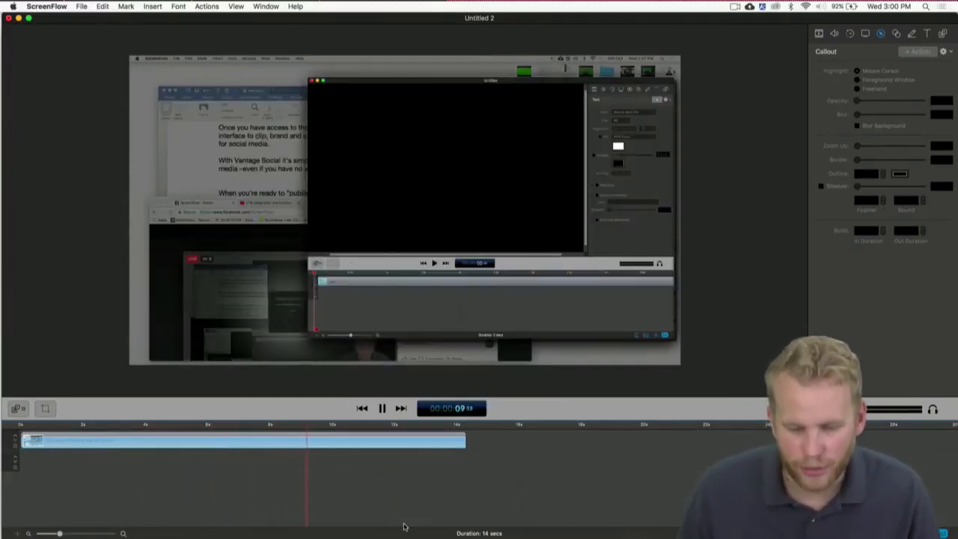
{"action": "key", "text": "space"}
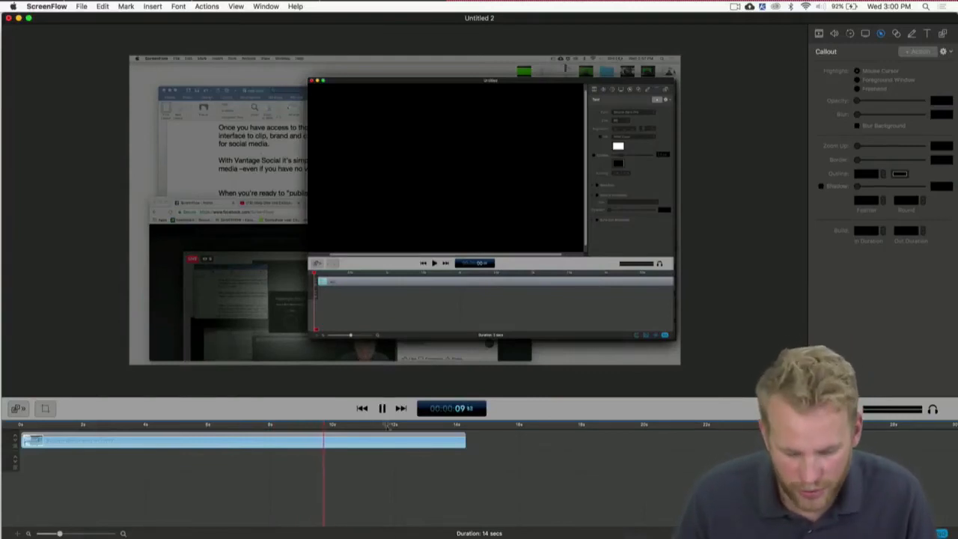
Turn on background blur and set the callout's zoom to 113%, previewing the combined effect from near the recording's start.
{"action": "left_click", "coordinate": [390, 442]}
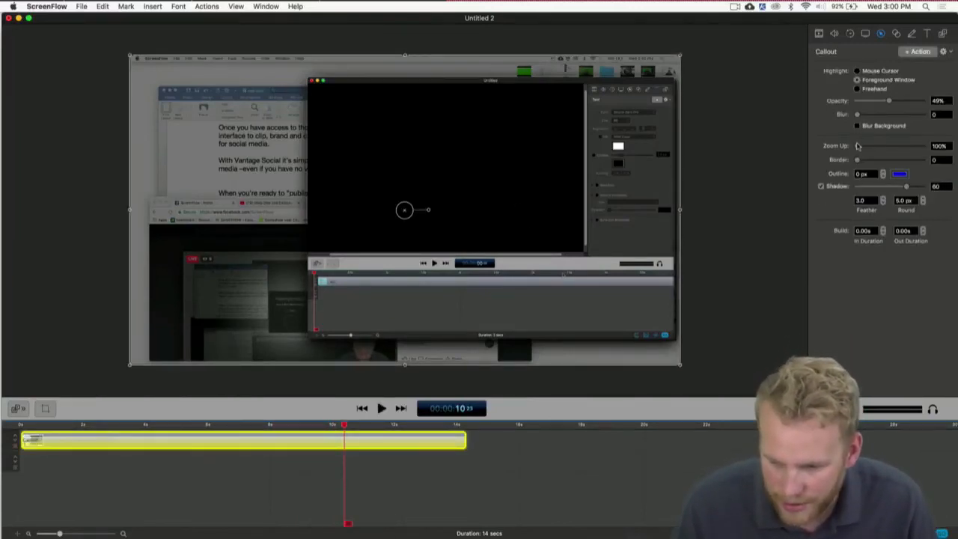
{"action": "left_click", "coordinate": [858, 126]}
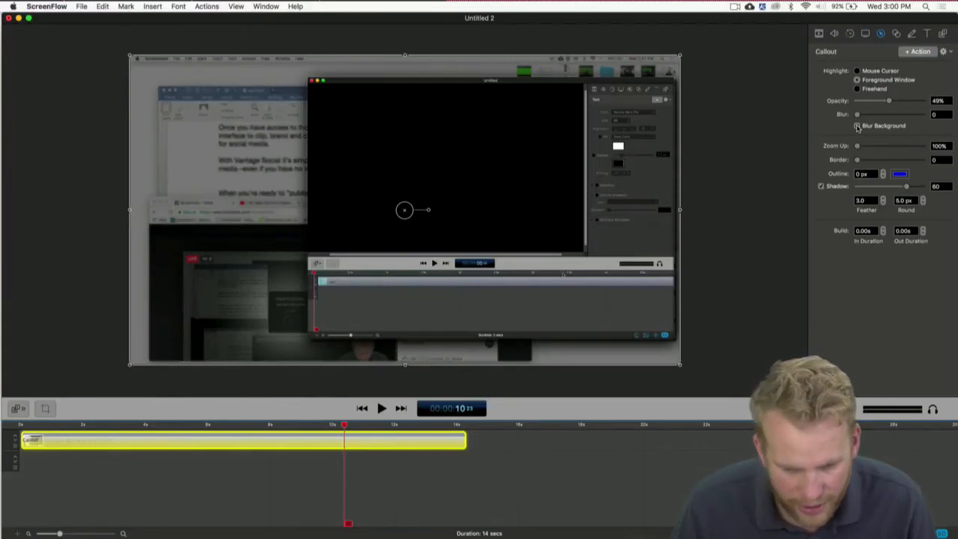
{"action": "left_click_drag", "start_coordinate": [858, 147], "coordinate": [860, 148]}
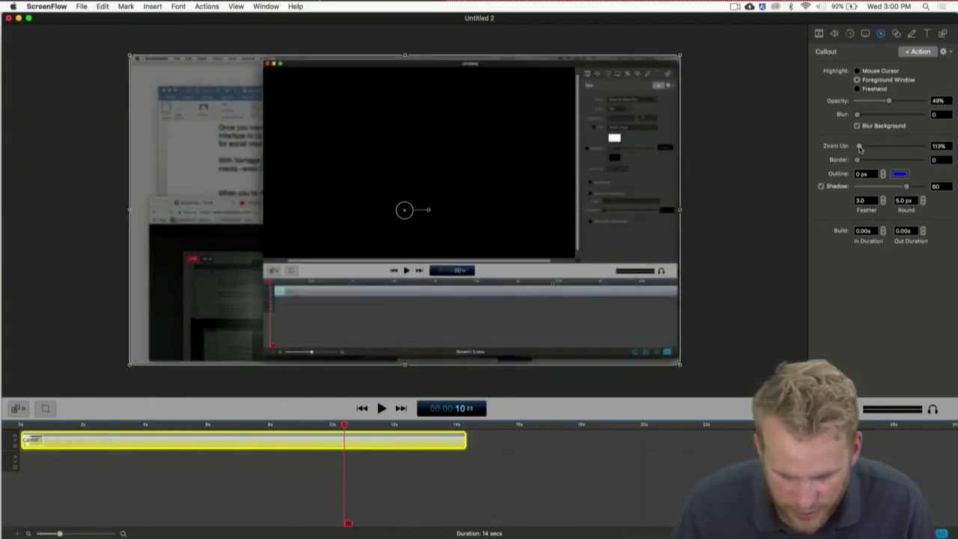
{"action": "left_click", "coordinate": [51, 425]}
{"action": "key", "text": "space"}
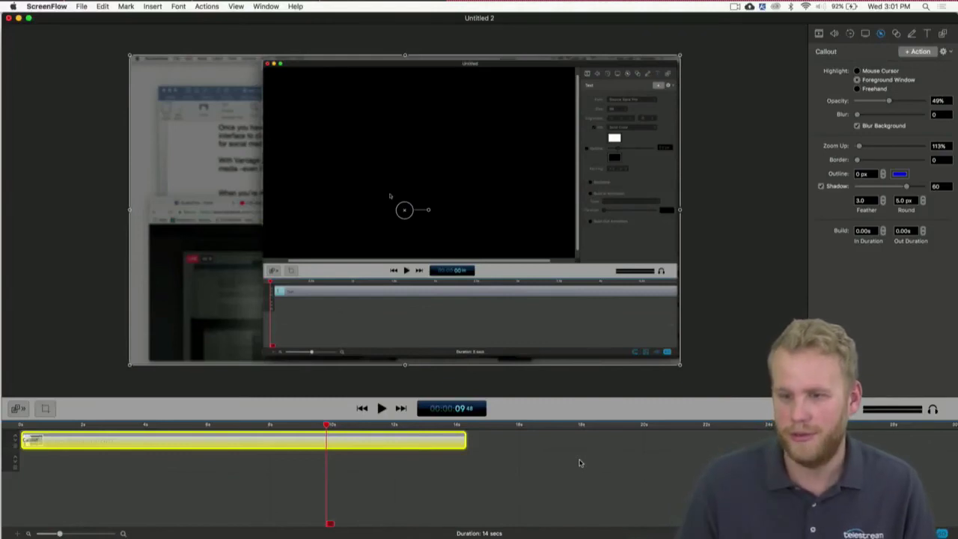
{"action": "left_click", "coordinate": [755, 361]}
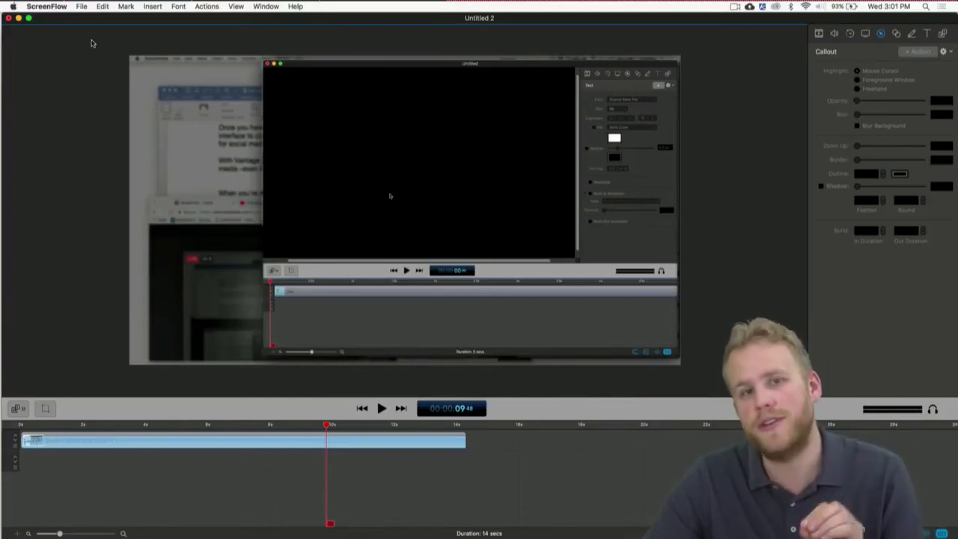
Open the recent Aspera Video project.
{"action": "mouse_move", "coordinate": [10, 129]}
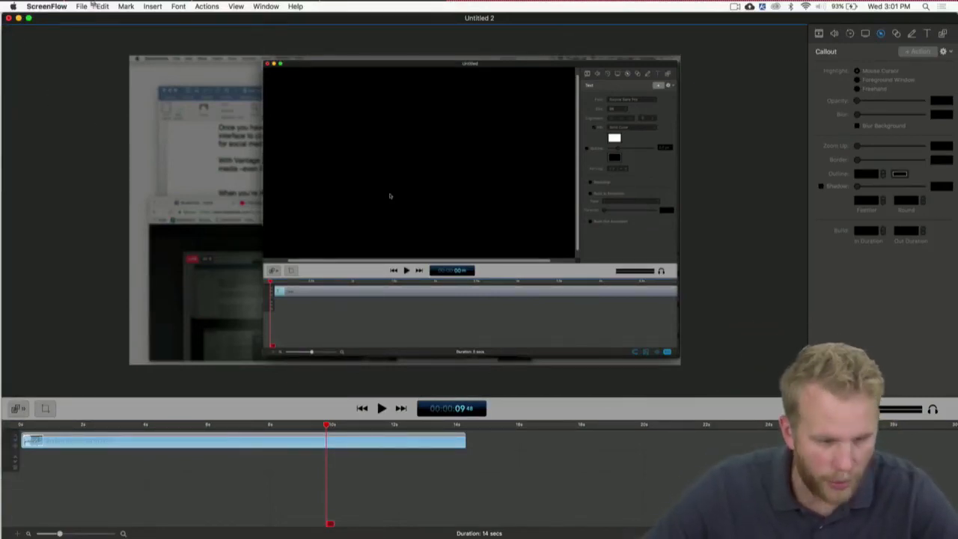
{"action": "left_click", "coordinate": [83, 6]}
{"action": "mouse_move", "coordinate": [107, 35]}
{"action": "left_click", "coordinate": [291, 38]}
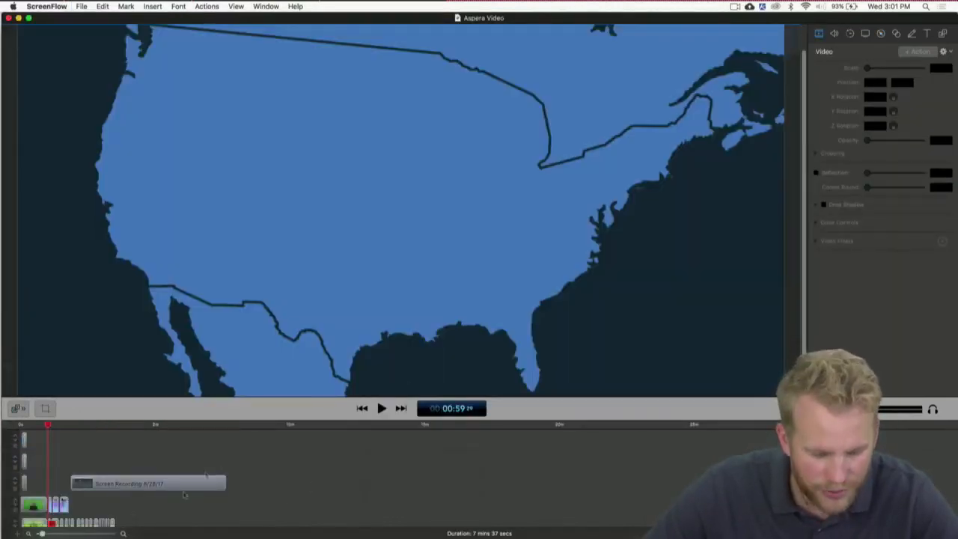
Move the long screen recording clip along its track to end at about 17 minutes, and fit the whole map in the canvas view.
{"action": "left_click_drag", "start_coordinate": [151, 491], "coordinate": [414, 477]}
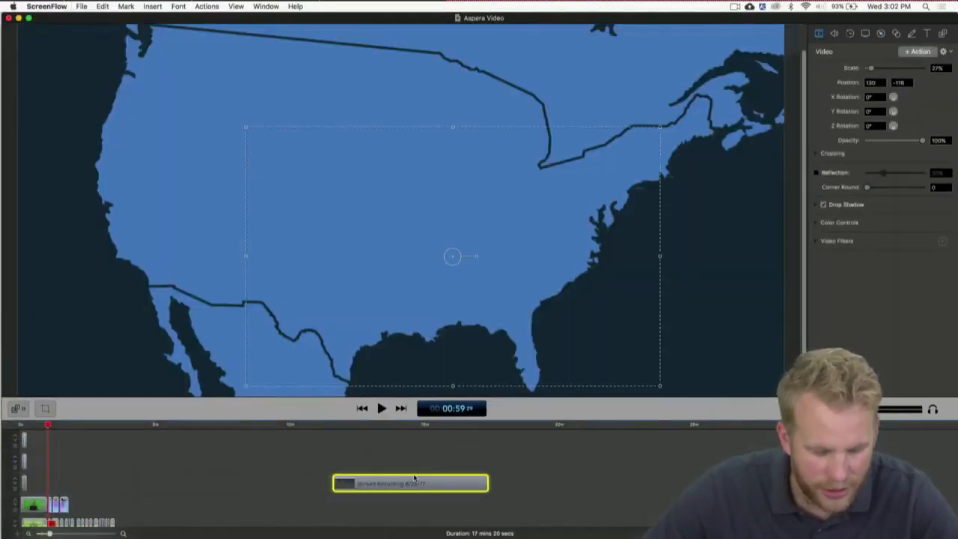
{"action": "left_click", "coordinate": [183, 424]}
{"action": "left_click_drag", "start_coordinate": [184, 420], "coordinate": [68, 415]}
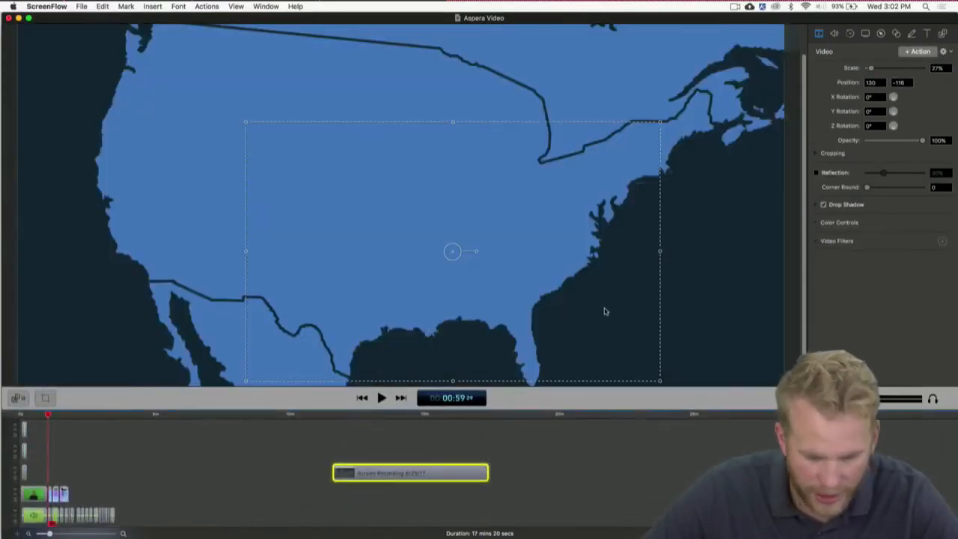
{"action": "scroll", "coordinate": [582, 263], "scroll_direction": "down", "scroll_amount": 2}
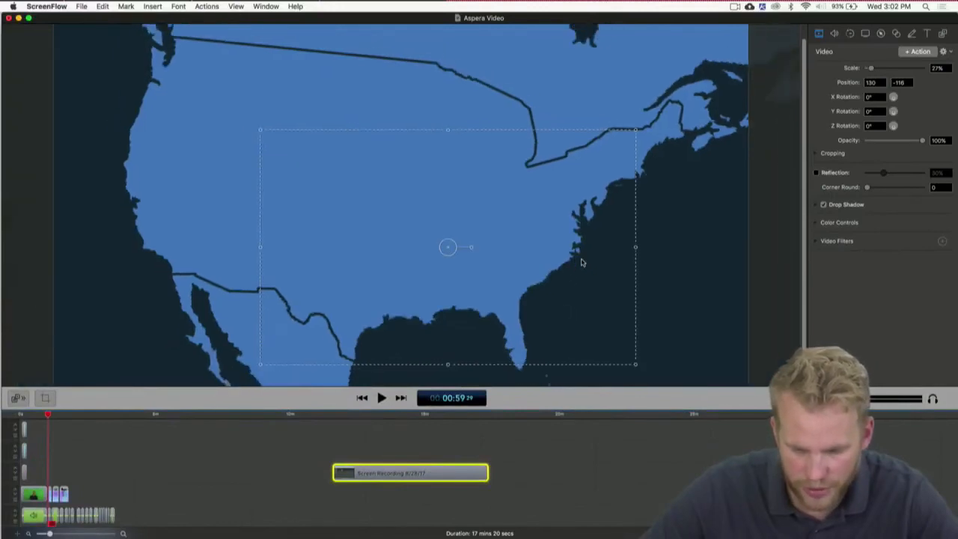
{"action": "scroll", "coordinate": [582, 262], "scroll_direction": "down", "scroll_amount": 4}
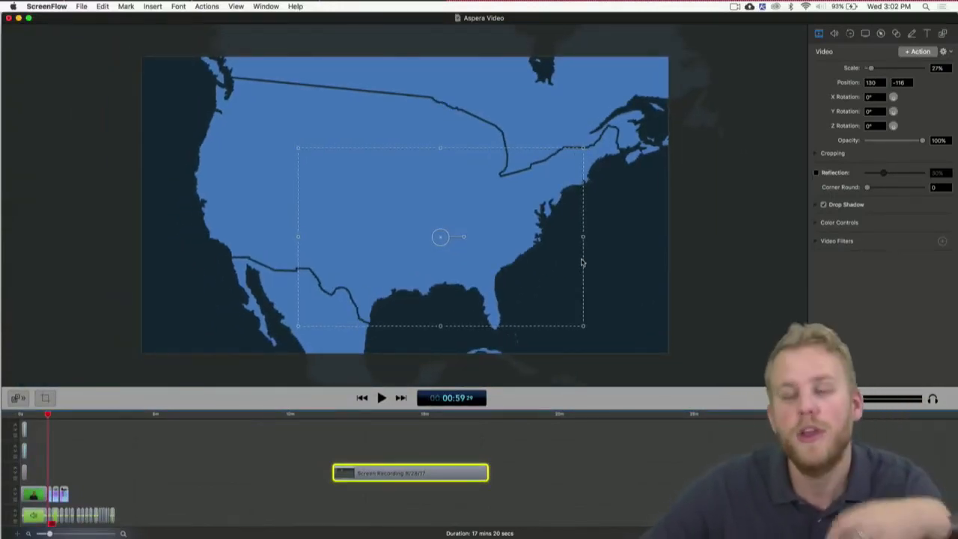
Play the Aspera Video from 0:59 to about 1:05 to preview the callout on the Lightspeed Live Capture recording.
{"action": "key", "text": "space"}
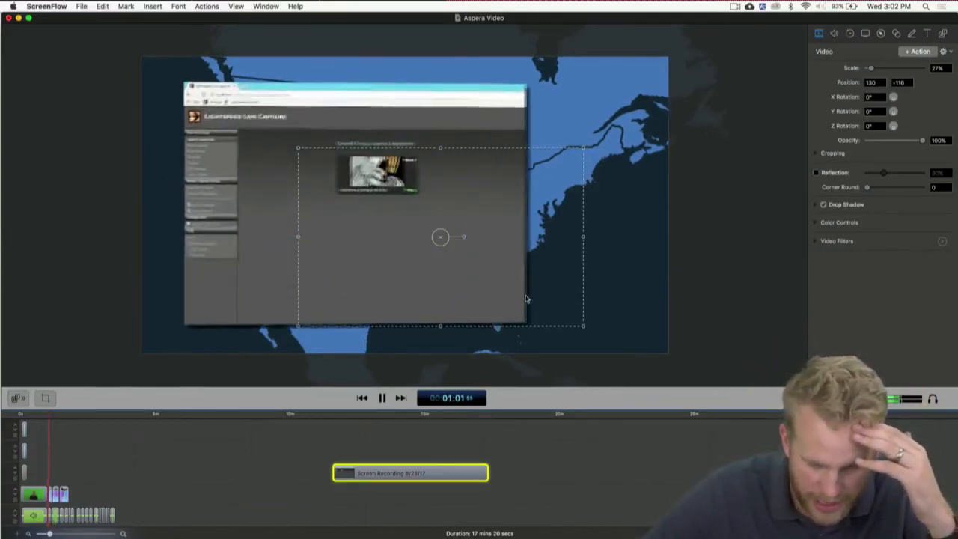
{"action": "left_click", "coordinate": [658, 422]}
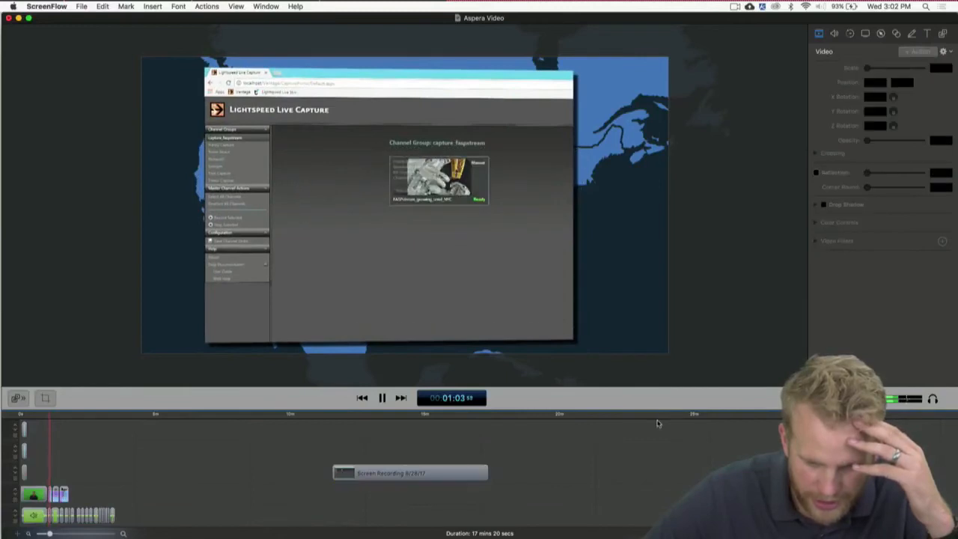
{"action": "key", "text": "space"}
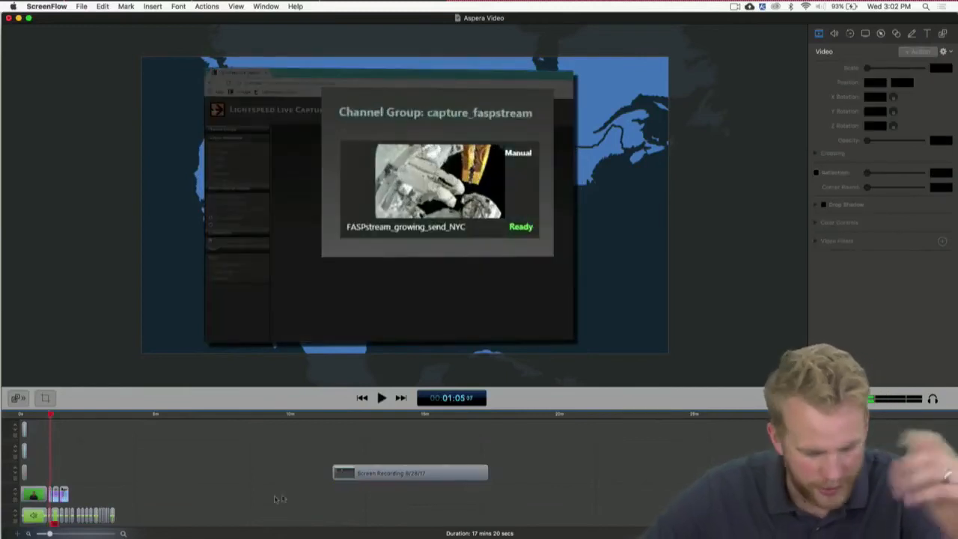
Enlarge the timeline and the track height around the screen recording clip at 1:05, and place the playhead at the clip's start.
{"action": "left_click", "coordinate": [72, 534]}
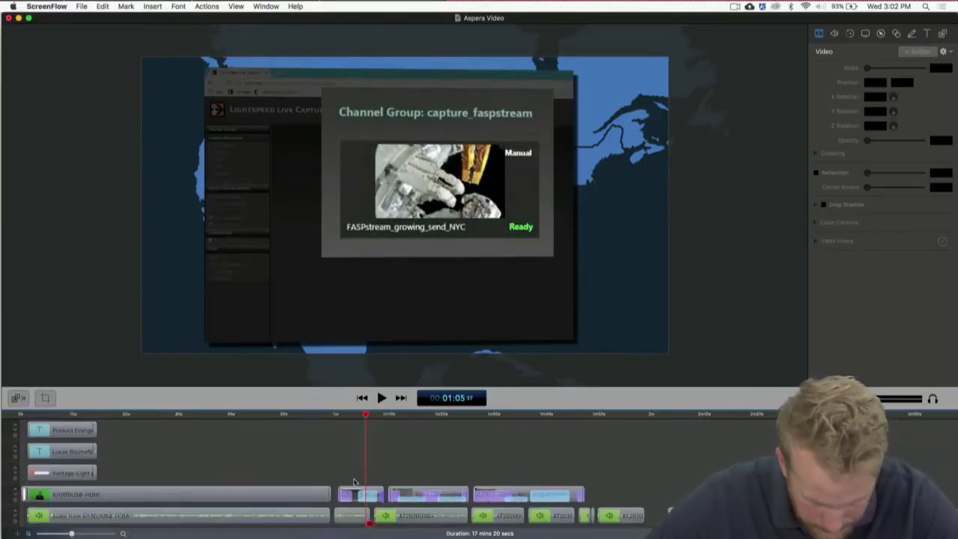
{"action": "key", "text": "super+plus"}
{"action": "key", "text": "super+plus"}
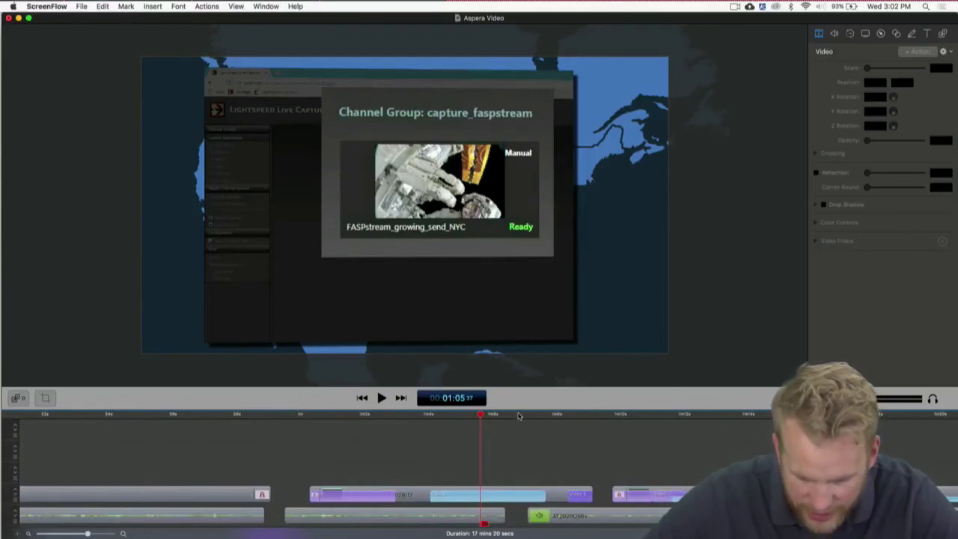
{"action": "left_click_drag", "start_coordinate": [518, 414], "coordinate": [518, 386]}
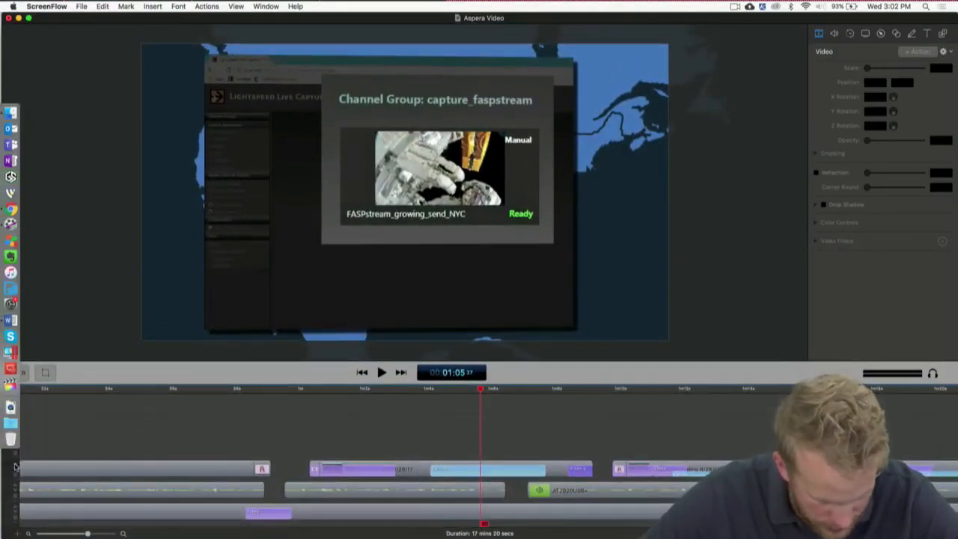
{"action": "scroll", "coordinate": [15, 467], "scroll_direction": "left", "scroll_amount": 1}
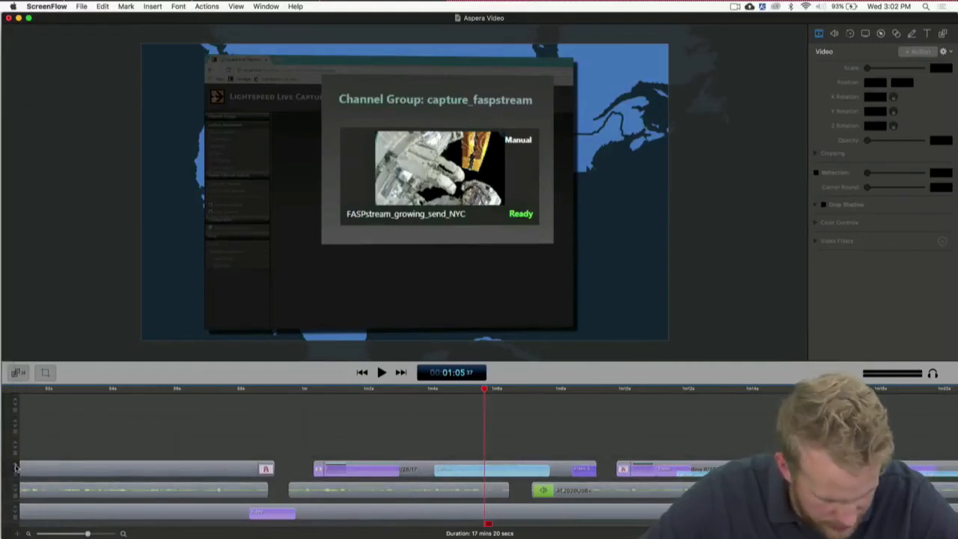
{"action": "left_click", "coordinate": [15, 466]}
{"action": "left_click", "coordinate": [15, 466]}
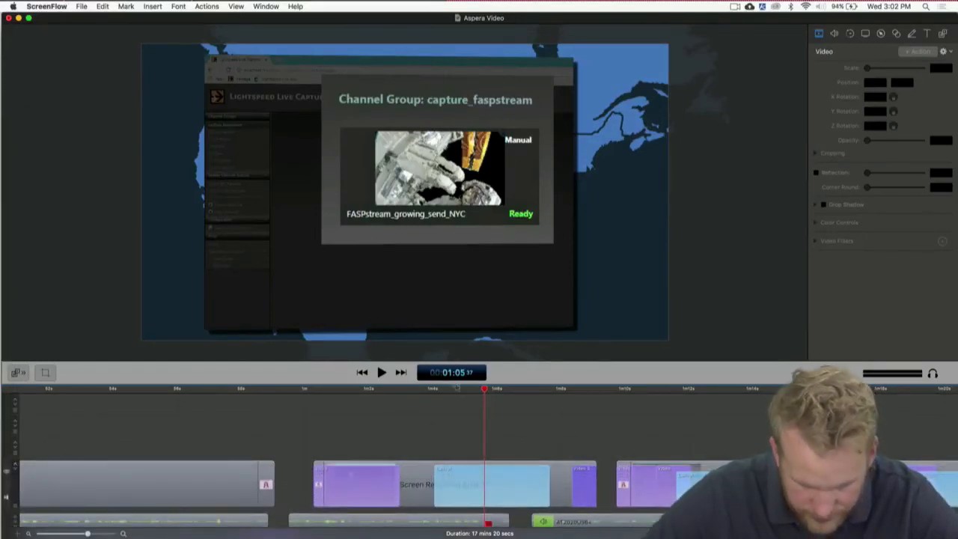
{"action": "left_click", "coordinate": [417, 479]}
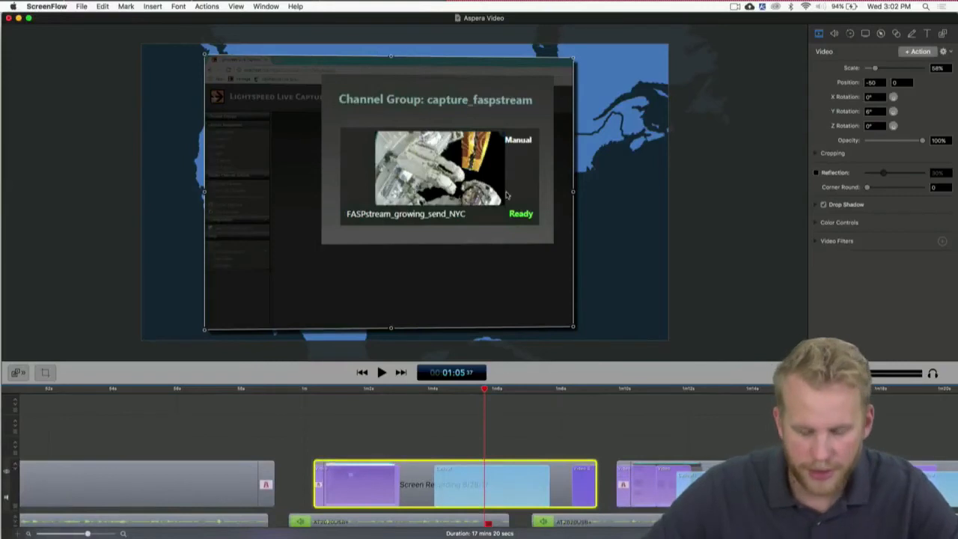
{"action": "left_click", "coordinate": [312, 391]}
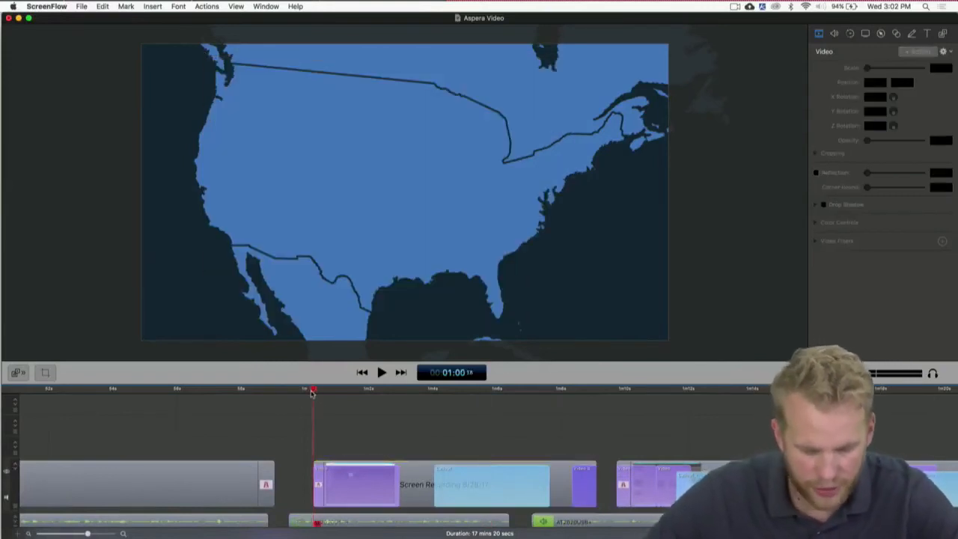
Preview the Lightspeed Live Capture callout from 1:00 to about 1:07, and open that callout's settings.
{"action": "key", "text": "space"}
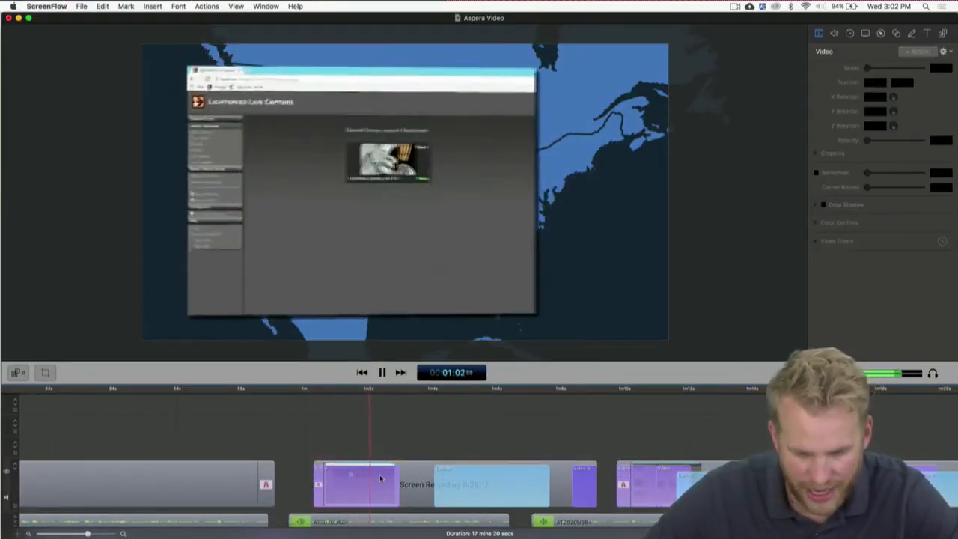
{"action": "key", "text": "space"}
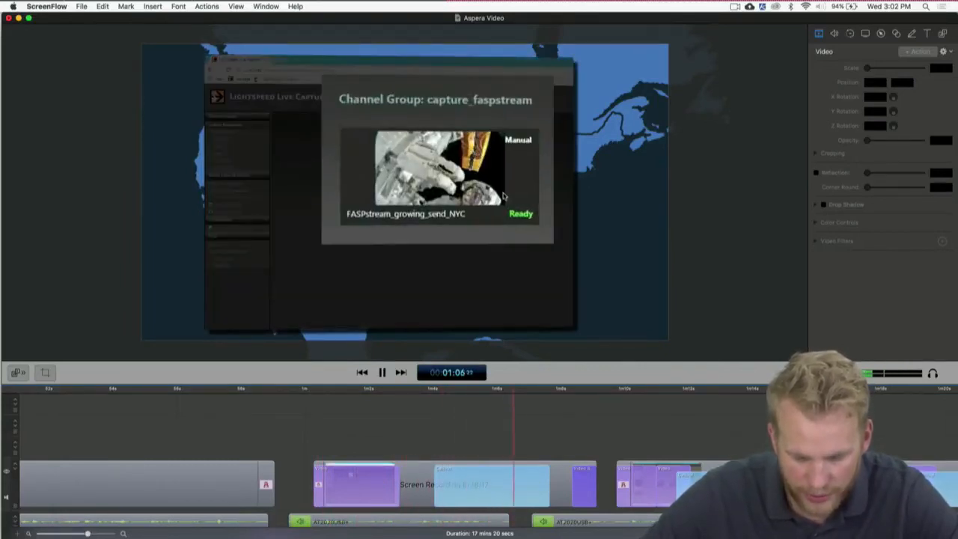
{"action": "key", "text": "space"}
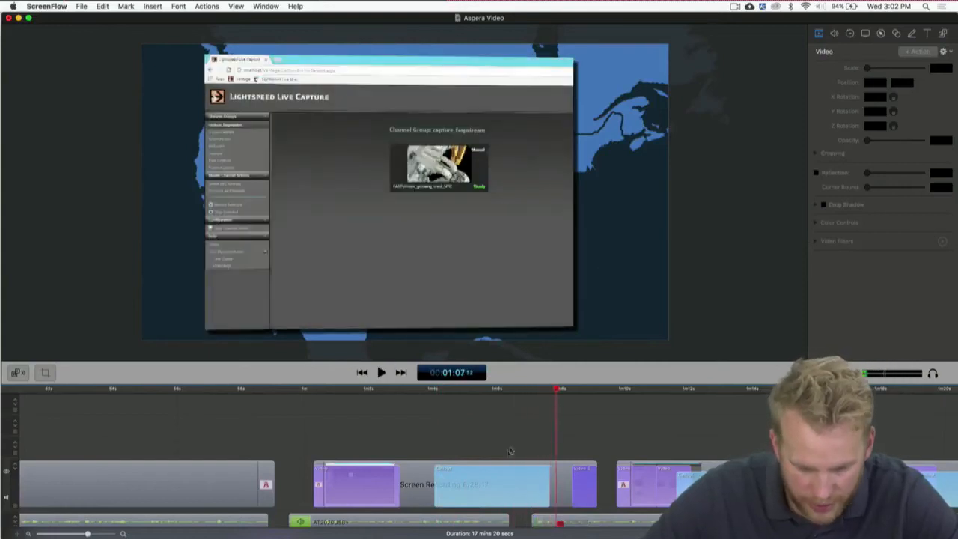
{"action": "left_click", "coordinate": [501, 475]}
{"action": "left_click", "coordinate": [881, 33]}
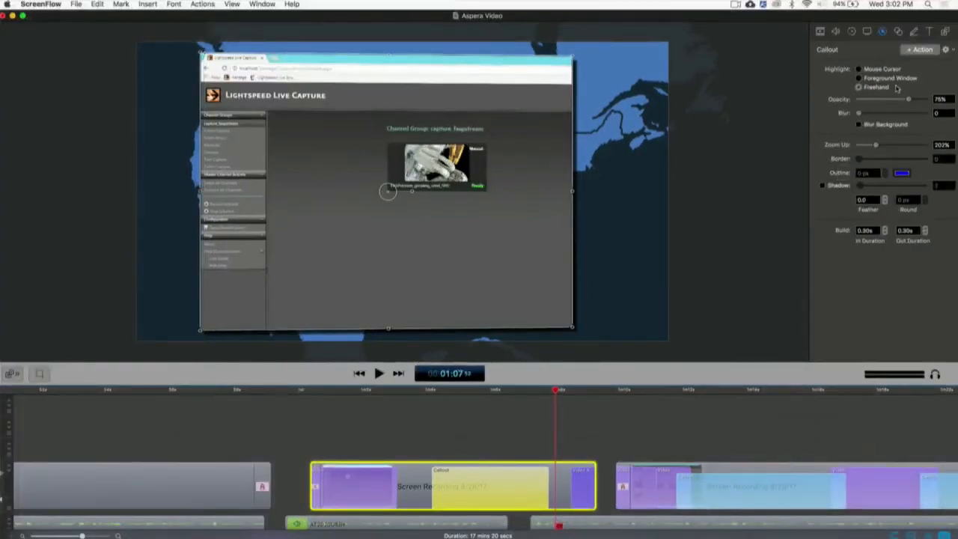
Replay the channel group callout from about 1:03 and continue into the next screen recording clip at 1:11.
{"action": "left_click", "coordinate": [414, 393]}
{"action": "key", "text": "space"}
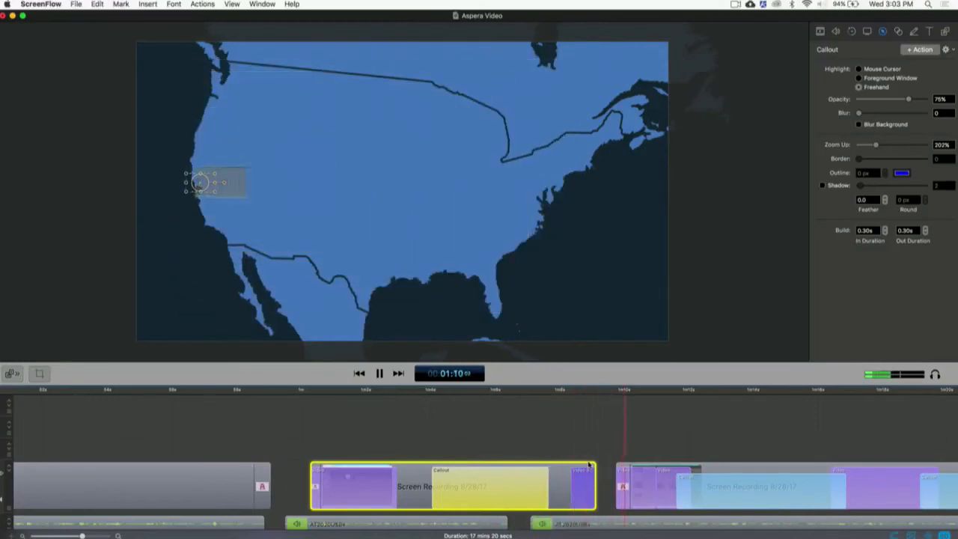
{"action": "key", "text": "space"}
{"action": "scroll", "coordinate": [668, 502], "scroll_direction": "right", "scroll_amount": 5}
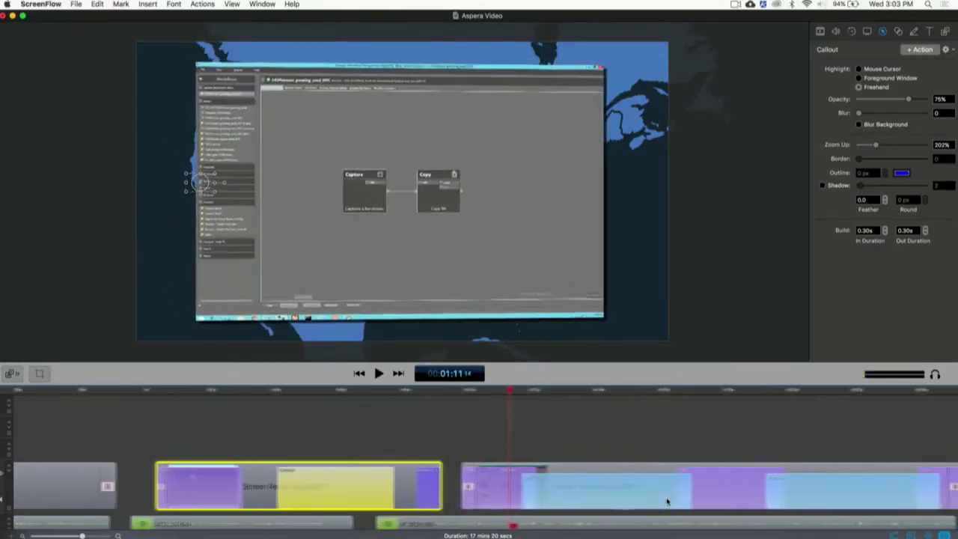
Play the second screen recording clip from about 1:10, replaying its callout on the Capture node from about 1:11 to 1:16.
{"action": "left_click", "coordinate": [450, 393]}
{"action": "key", "text": "space"}
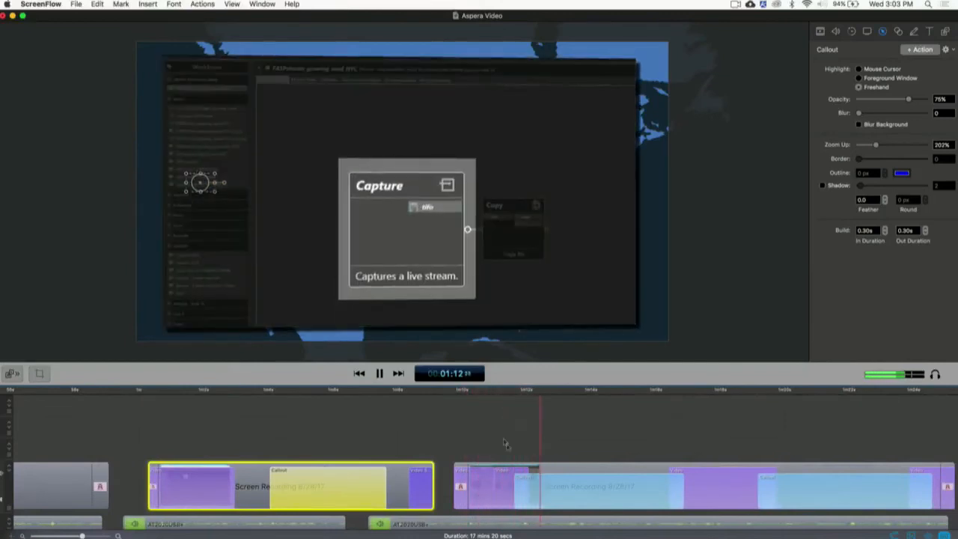
{"action": "key", "text": "space"}
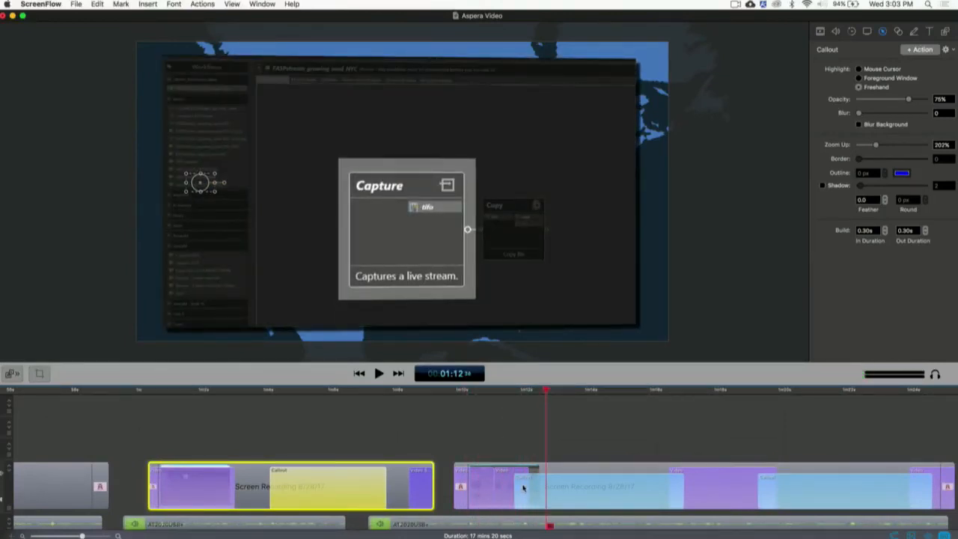
{"action": "left_click", "coordinate": [514, 392]}
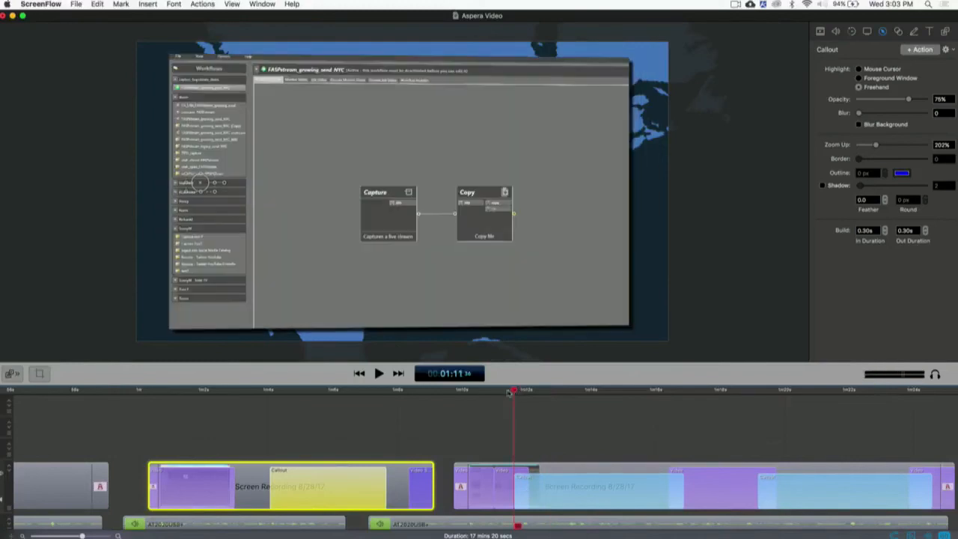
{"action": "left_click", "coordinate": [500, 391]}
{"action": "key", "text": "space"}
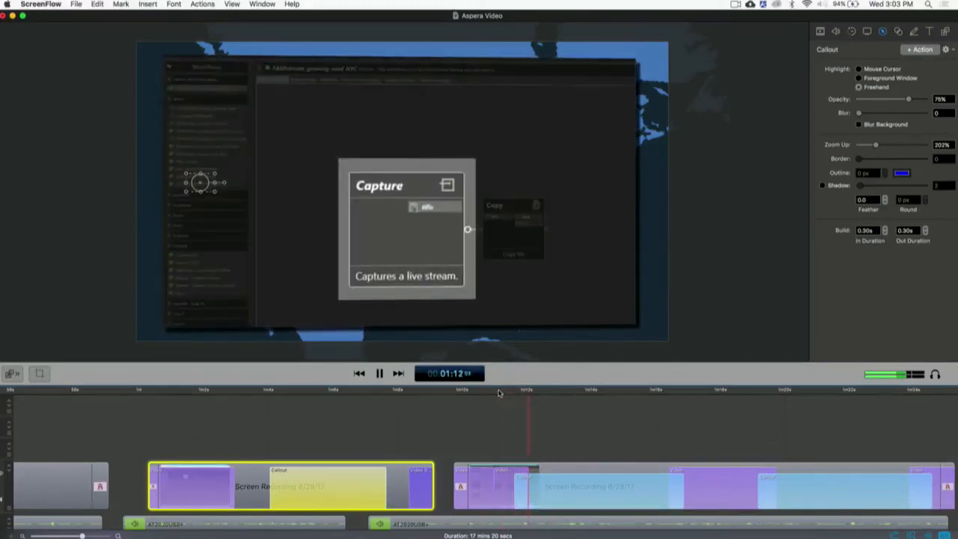
{"action": "scroll", "coordinate": [593, 433], "scroll_direction": "right", "scroll_amount": 10}
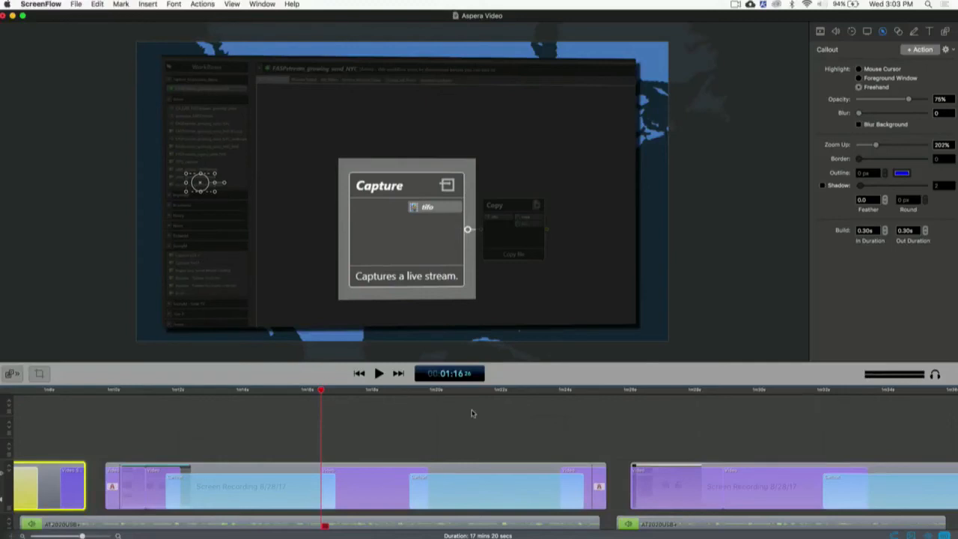
Play the workflow recording from 1:16 on into the third clip, up to its callout on the Watch node.
{"action": "key", "text": "space"}
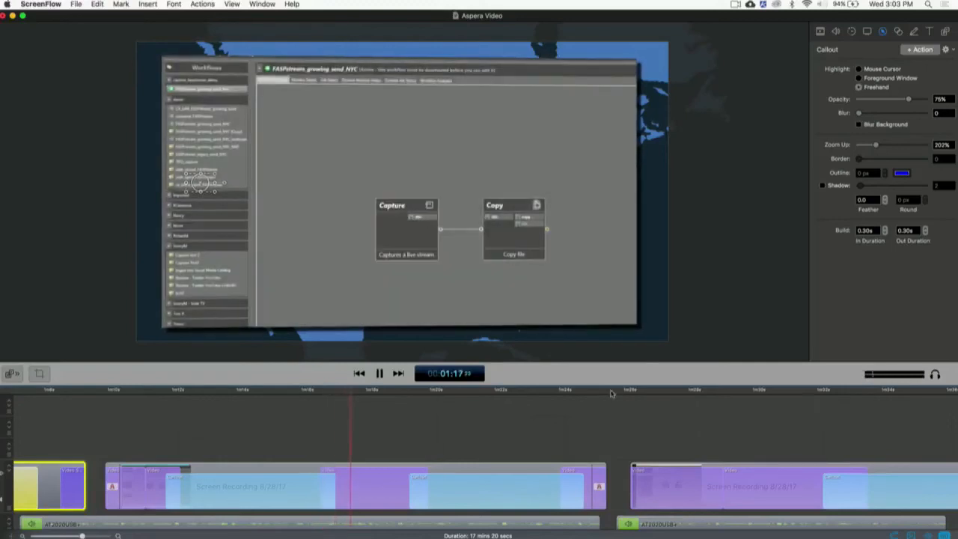
{"action": "key", "text": "space"}
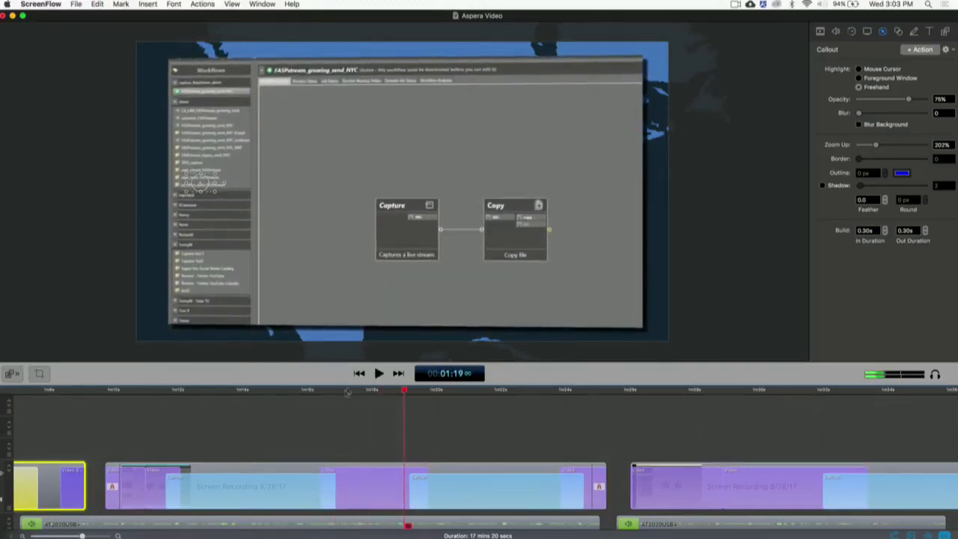
{"action": "left_click", "coordinate": [314, 396]}
{"action": "key", "text": "space"}
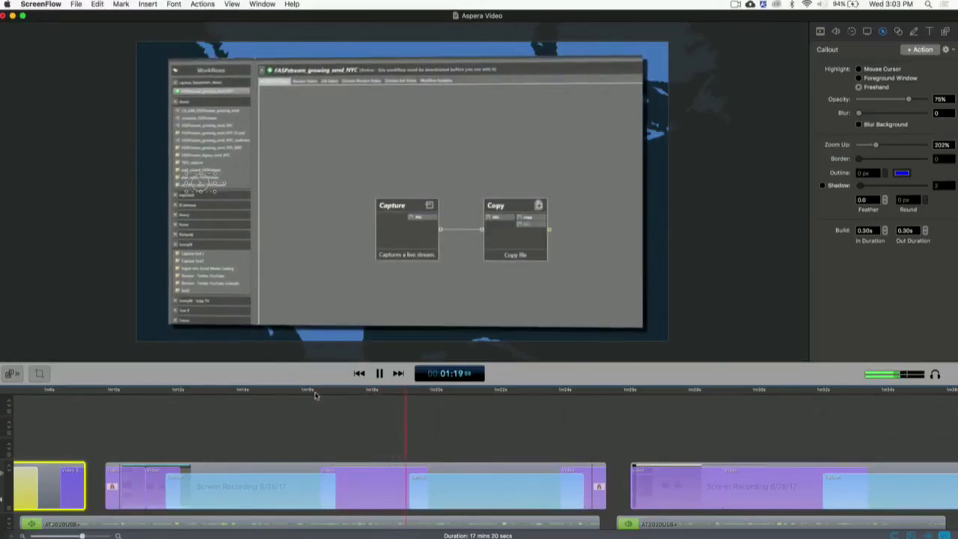
{"action": "scroll", "coordinate": [541, 432], "scroll_direction": "right", "scroll_amount": 8}
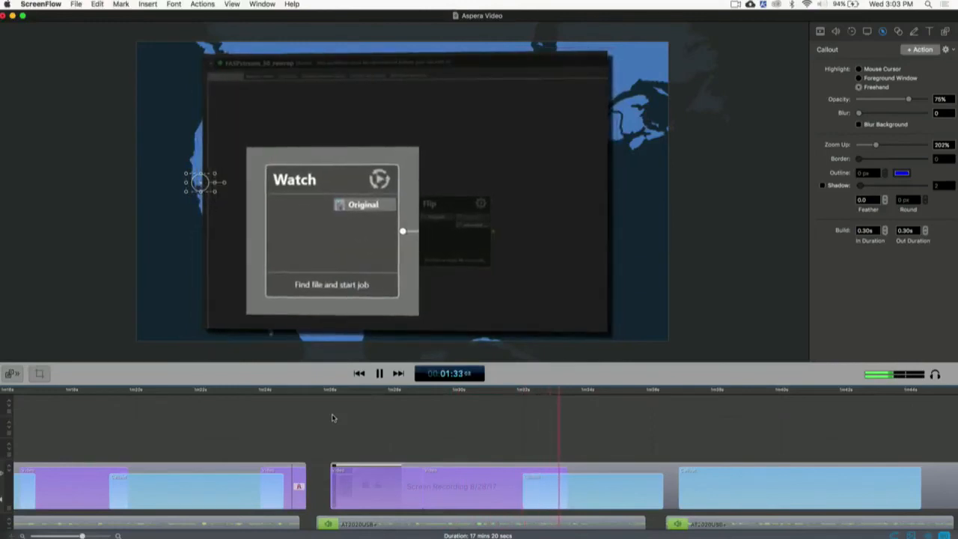
Replay the start of the Watch node callout from about 1:31 to 1:32 to examine how it builds in.
{"action": "left_click", "coordinate": [517, 391]}
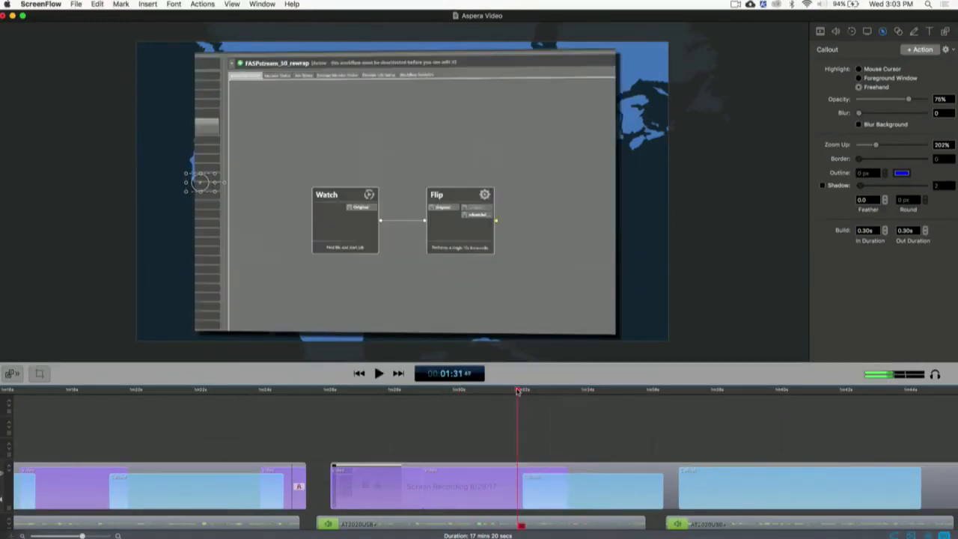
{"action": "key", "text": "space"}
{"action": "key", "text": "space"}
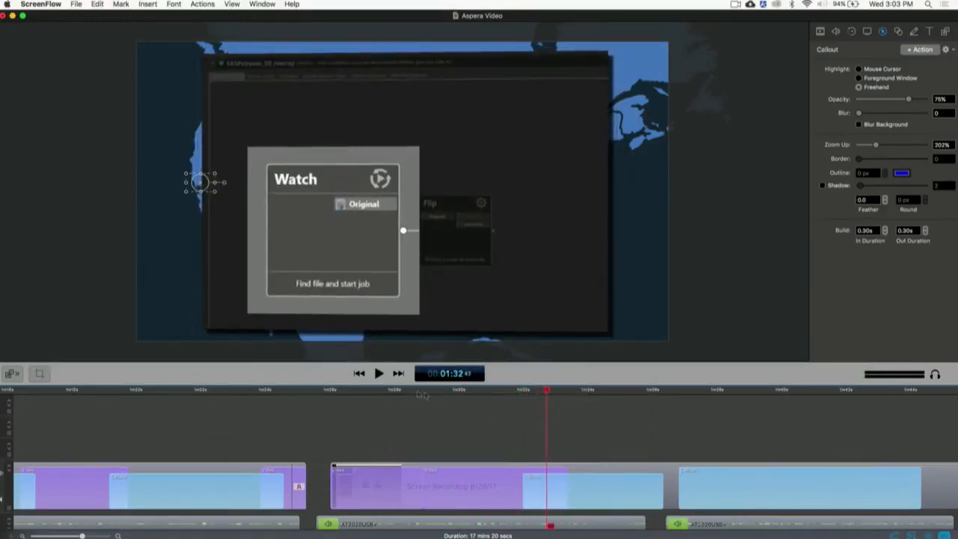
{"action": "left_click", "coordinate": [424, 390]}
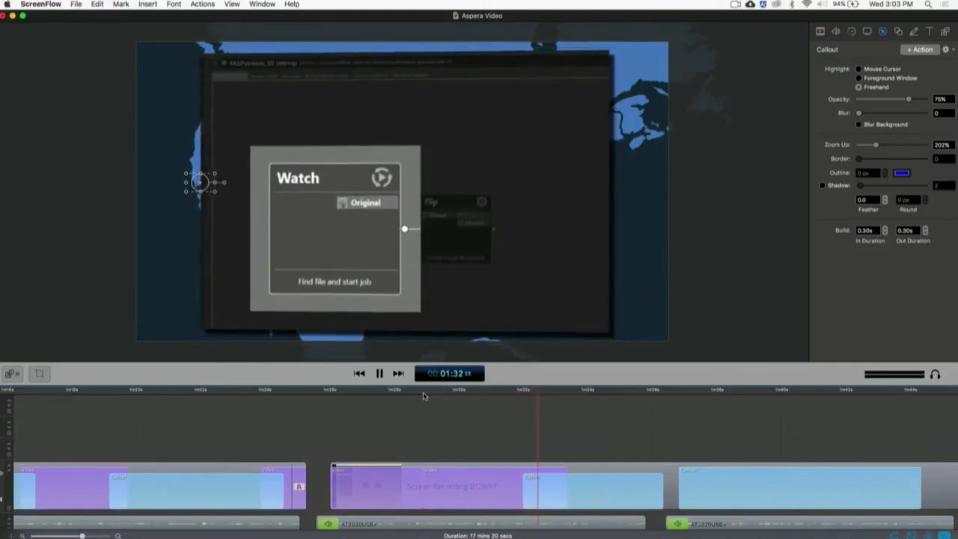
{"action": "key", "text": "space"}
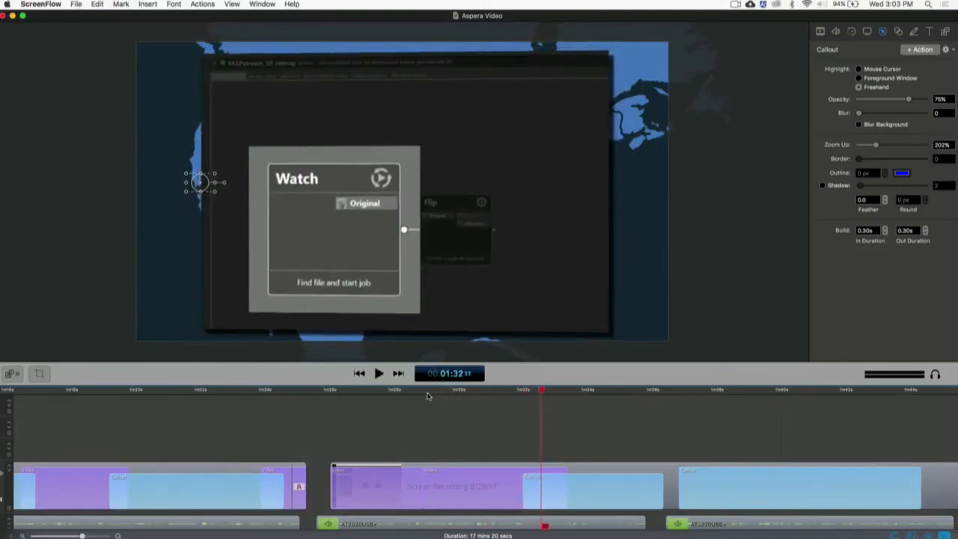
Set the Watch callout's build In Duration to 0.60 s and preview the slower zoom.
{"action": "left_click", "coordinate": [586, 491]}
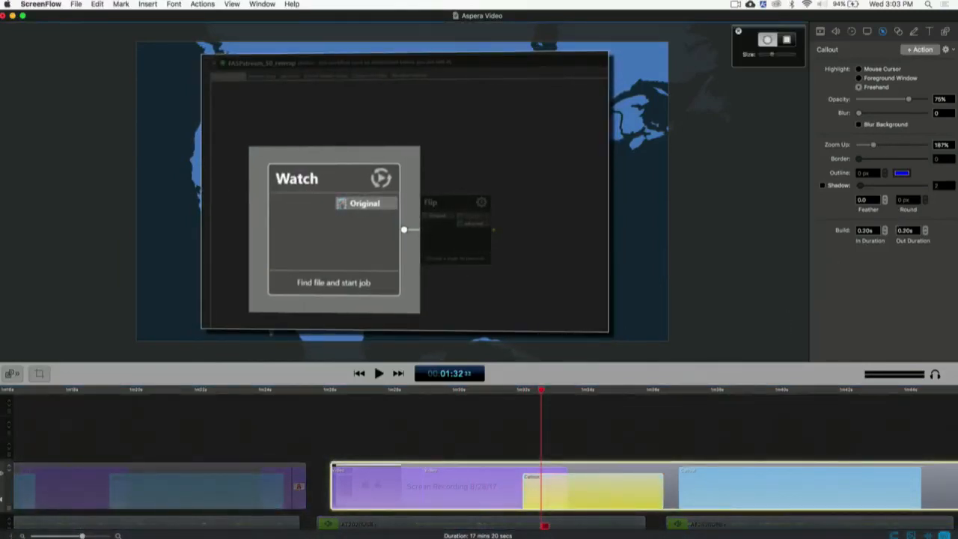
{"action": "left_click", "coordinate": [886, 227]}
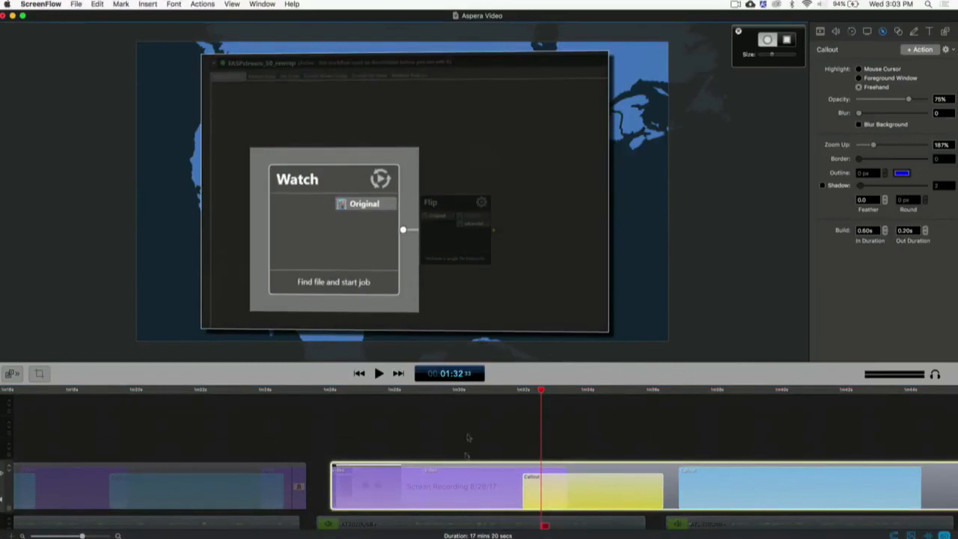
{"action": "key", "text": "space"}
{"action": "key", "text": "space"}
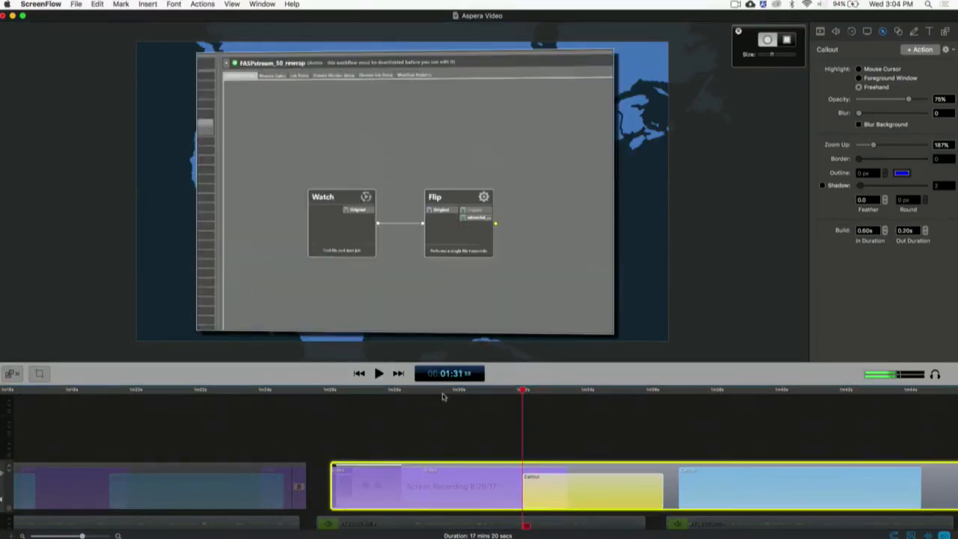
{"action": "left_click", "coordinate": [417, 394]}
{"action": "key", "text": "space"}
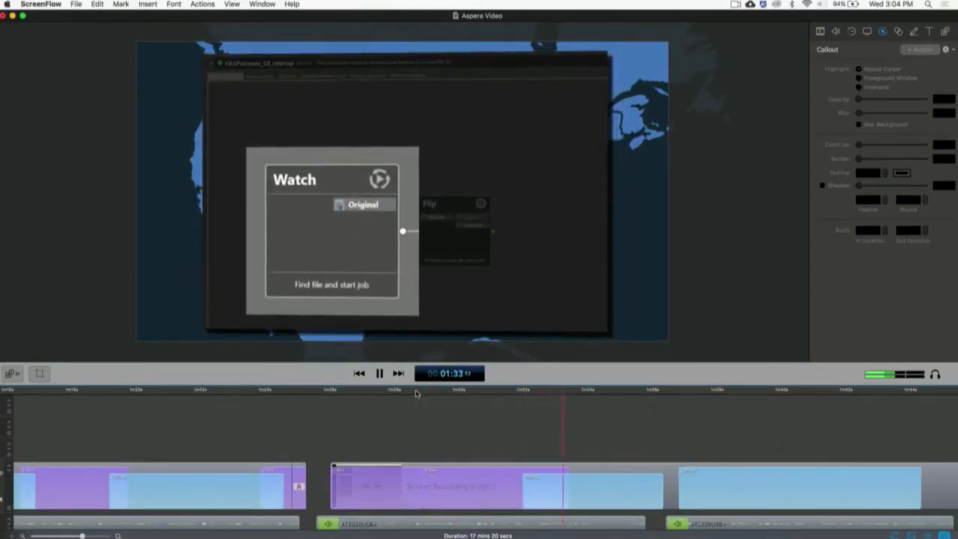
Lengthen the Watch callout's build In Duration further and preview it from 1:30.
{"action": "left_click", "coordinate": [621, 496]}
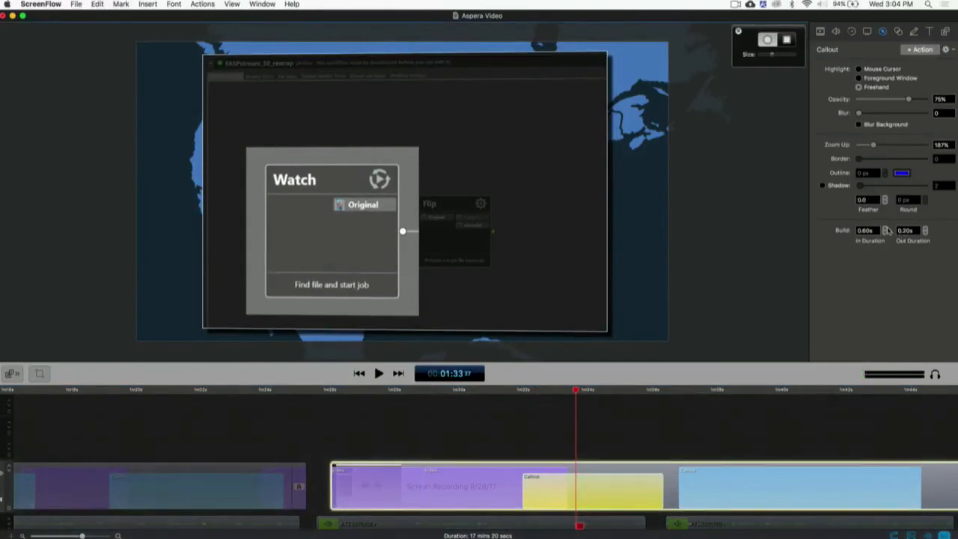
{"action": "left_click", "coordinate": [524, 431]}
{"action": "left_click", "coordinate": [466, 390]}
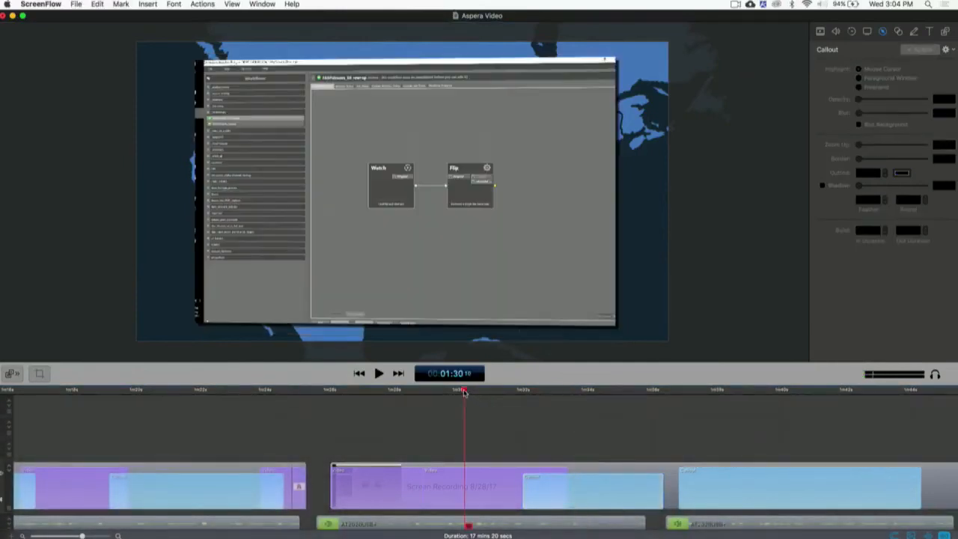
{"action": "key", "text": "space"}
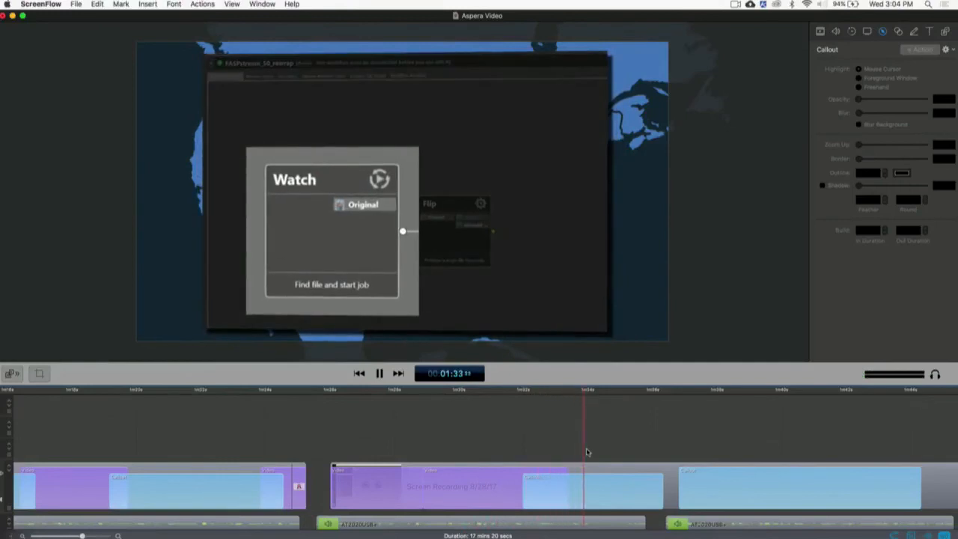
Set the Watch callout's build In Duration to 0.80 s and preview it from about 1:28.
{"action": "left_click", "coordinate": [588, 490]}
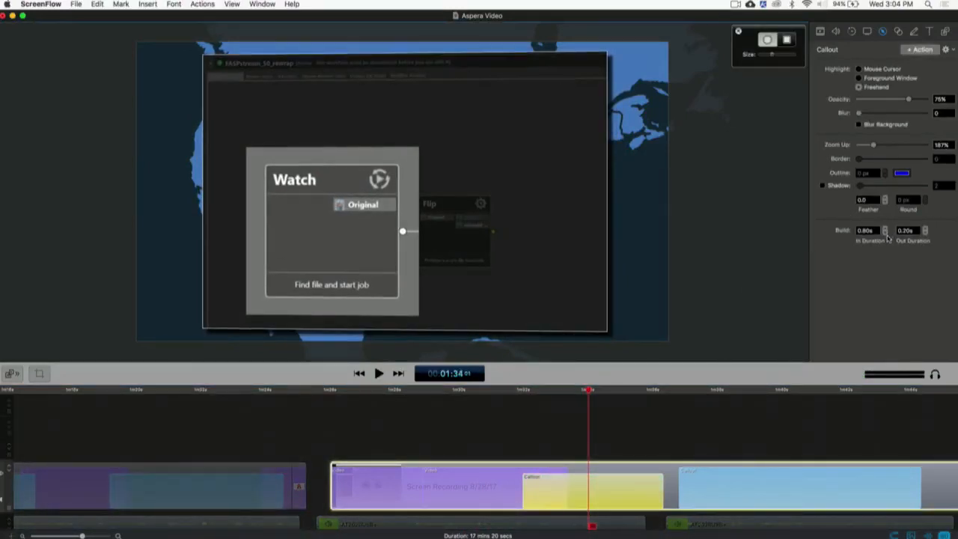
{"action": "left_click", "coordinate": [460, 400]}
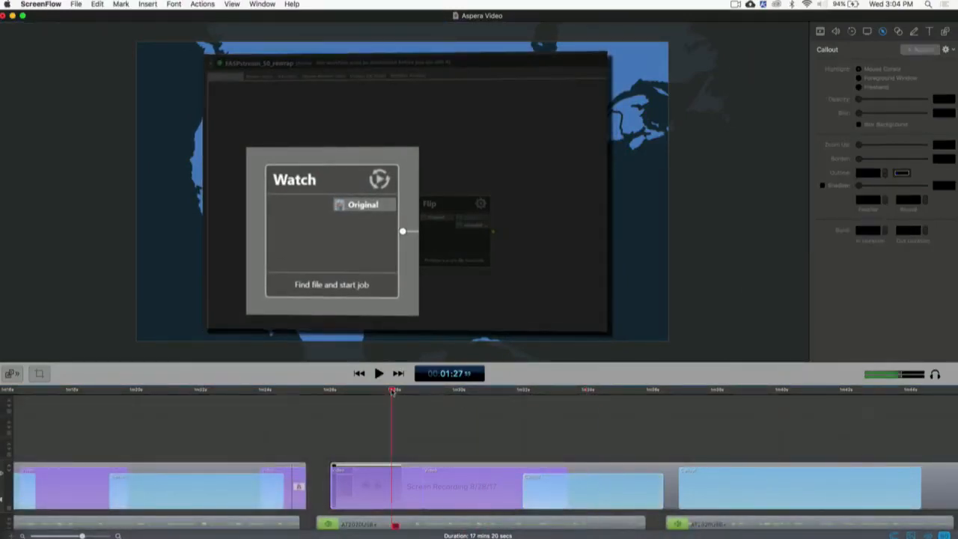
{"action": "key", "text": "space"}
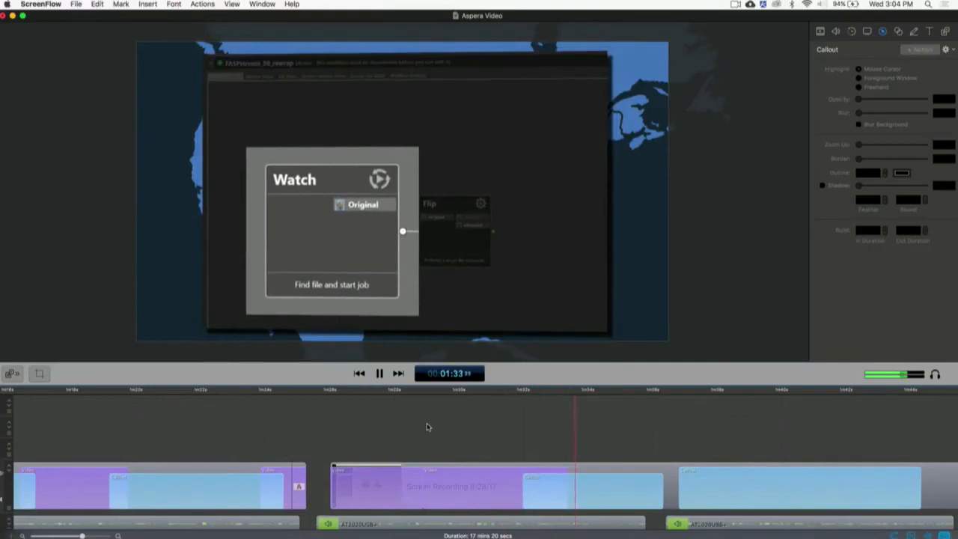
Set the Watch callout's build In Duration back to 0.20 s and play on past the following callout to about 1:44.
{"action": "left_click", "coordinate": [573, 485]}
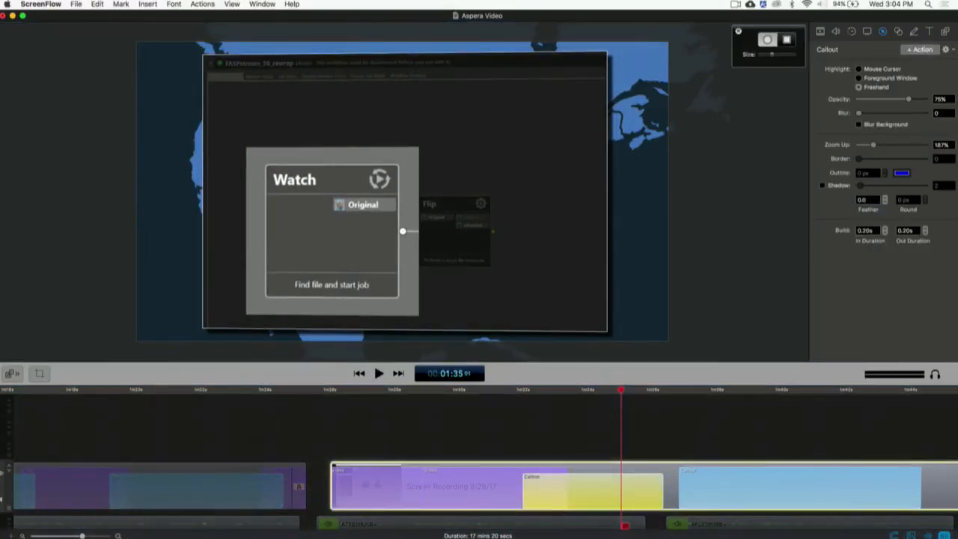
{"action": "left_click", "coordinate": [456, 424]}
{"action": "key", "text": "space"}
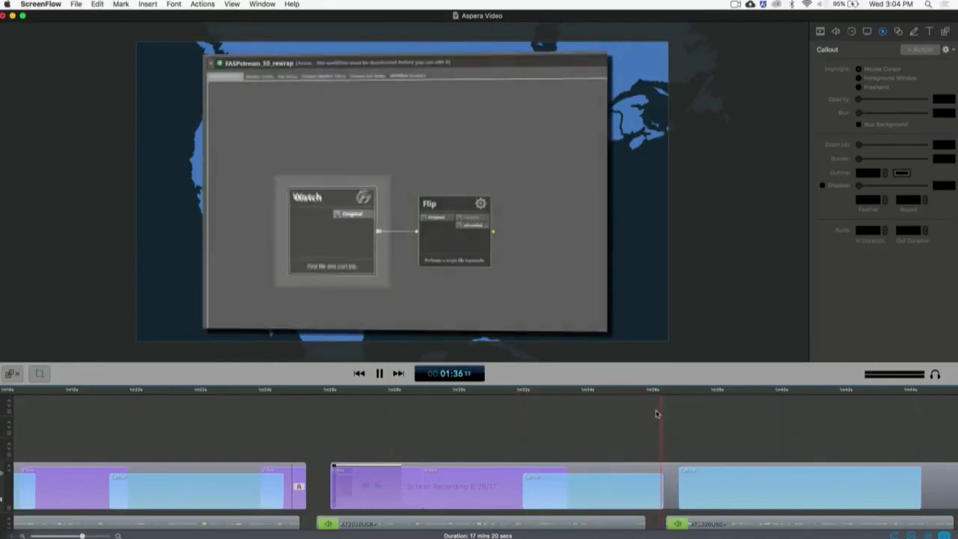
{"action": "scroll", "coordinate": [658, 415], "scroll_direction": "right", "scroll_amount": 5}
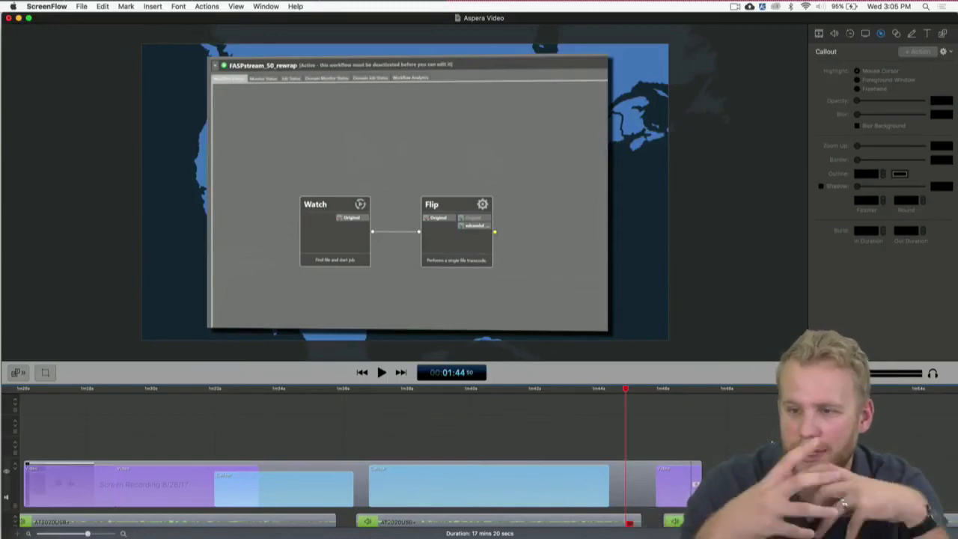
Switch to Chrome and check the live broadcast on the ScreenFlow Facebook page.
{"action": "key", "text": "ctrl+Up"}
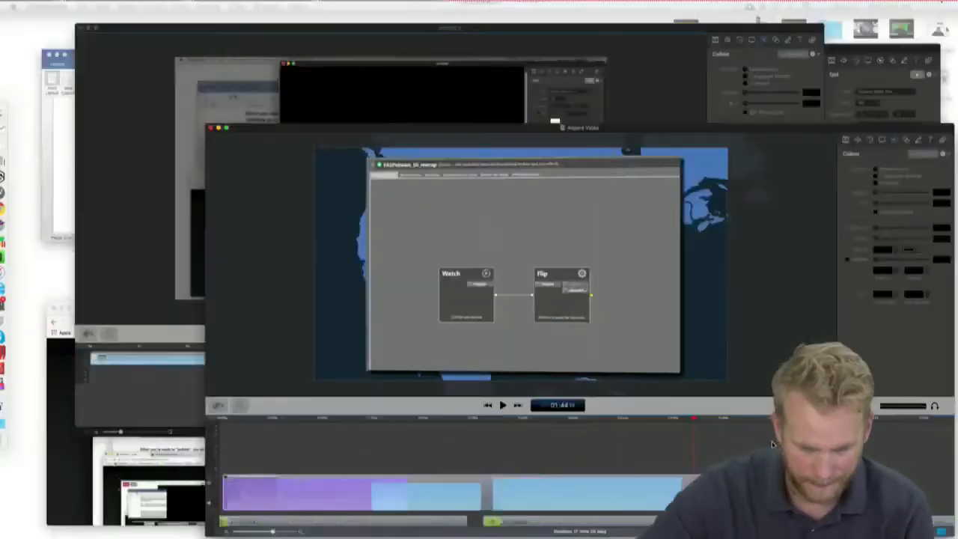
{"action": "left_click", "coordinate": [228, 395]}
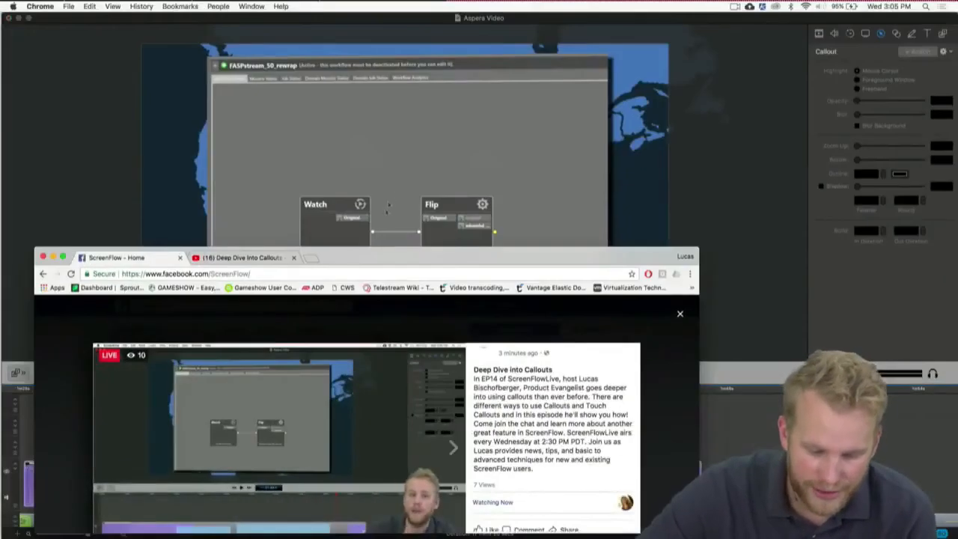
{"action": "key", "text": "ctrl+Up"}
{"action": "left_click", "coordinate": [275, 441]}
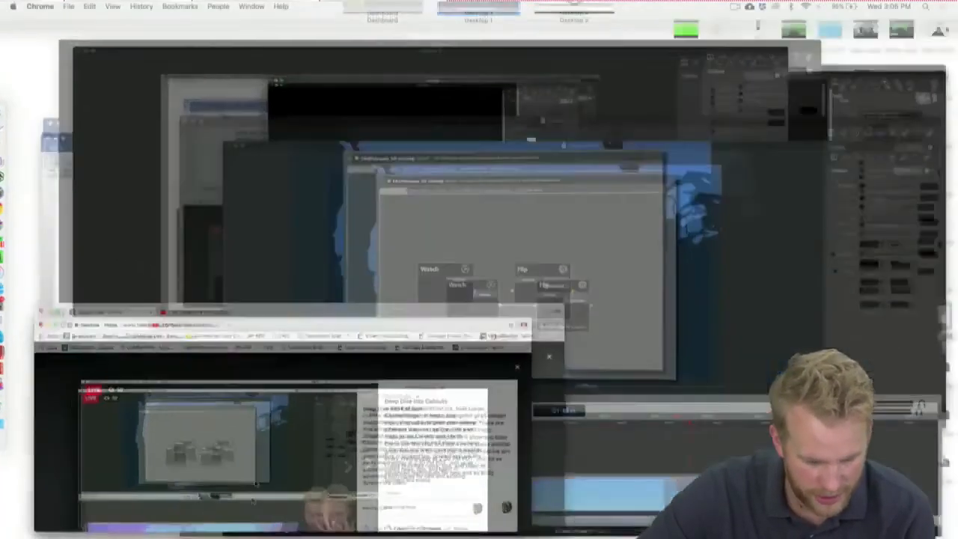
Move the Chrome window up and enlarge it to read the viewer comments beside the Facebook live video.
{"action": "left_click_drag", "start_coordinate": [410, 252], "coordinate": [394, 16]}
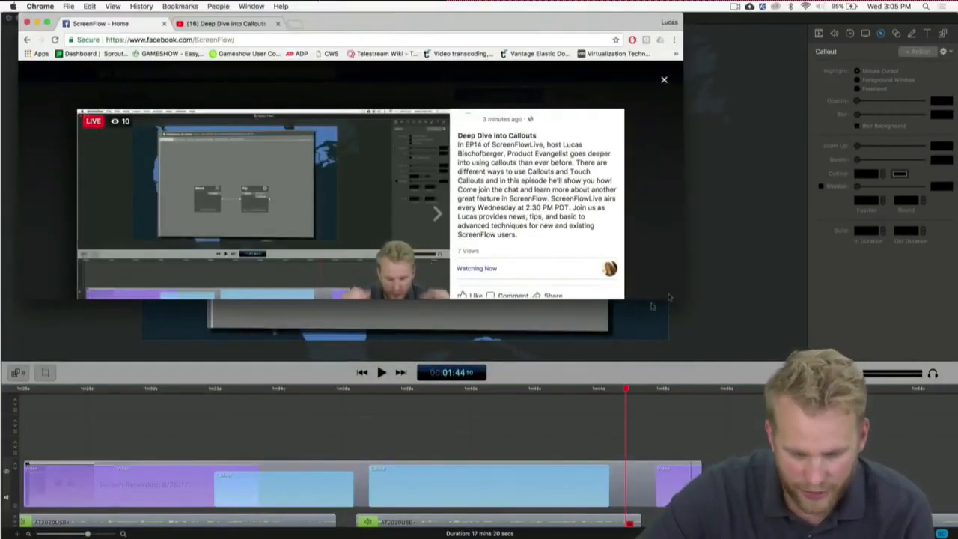
{"action": "left_click_drag", "start_coordinate": [694, 312], "coordinate": [859, 537]}
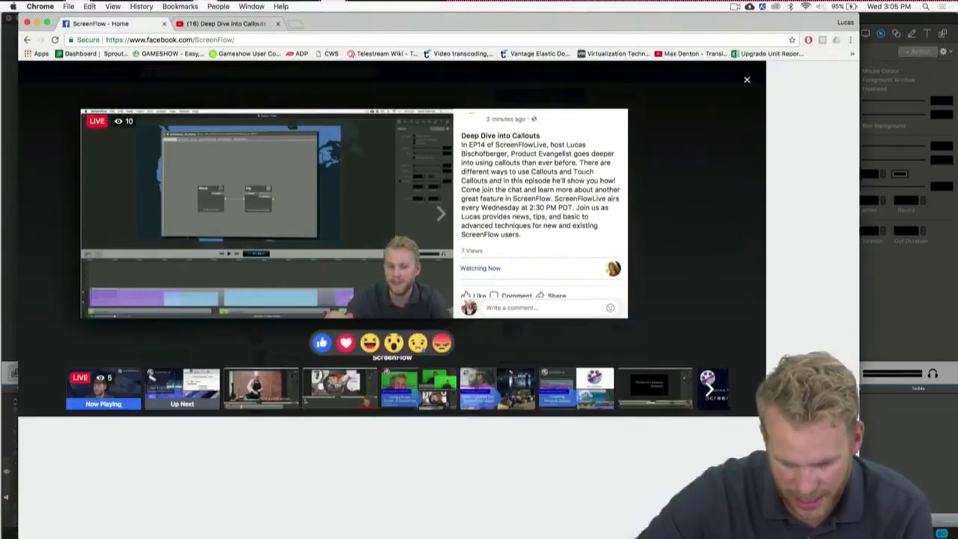
{"action": "scroll", "coordinate": [665, 300], "scroll_direction": "down", "scroll_amount": 3}
{"action": "scroll", "coordinate": [665, 300], "scroll_direction": "up", "scroll_amount": 5}
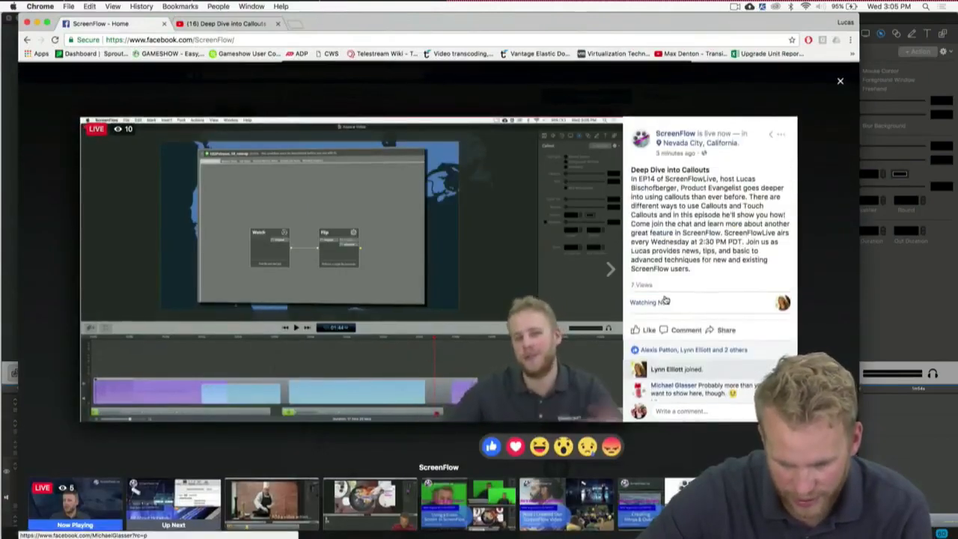
Check the live chat of the Deep Dive into Callouts stream on YouTube and return to the Facebook broadcast.
{"action": "left_click", "coordinate": [221, 25]}
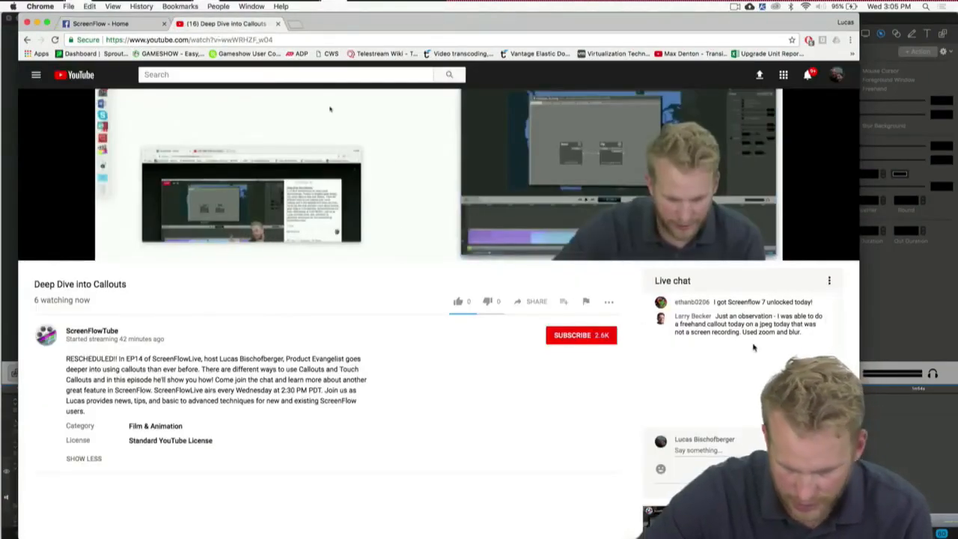
{"action": "scroll", "coordinate": [754, 347], "scroll_direction": "down", "scroll_amount": 3}
{"action": "scroll", "coordinate": [754, 346], "scroll_direction": "up", "scroll_amount": 6}
{"action": "scroll", "coordinate": [754, 347], "scroll_direction": "down", "scroll_amount": 4}
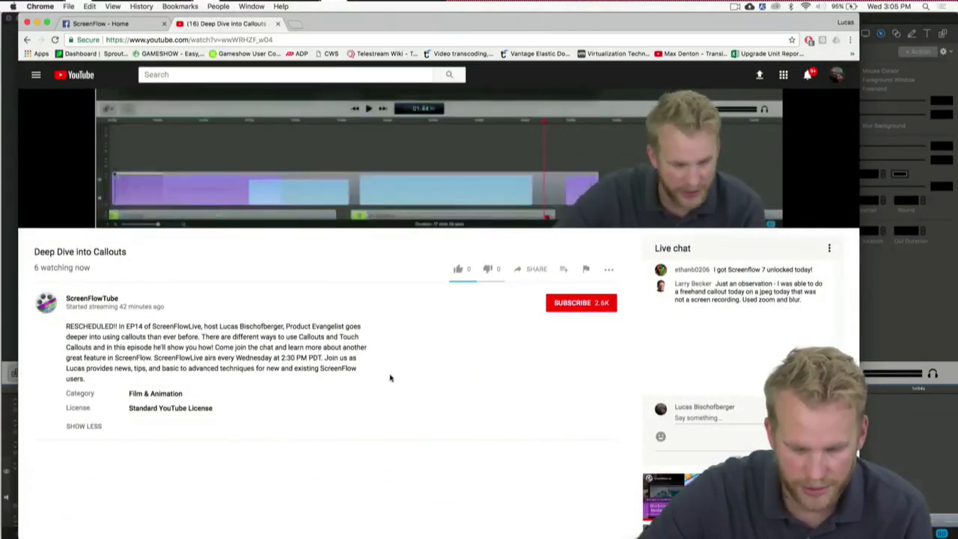
{"action": "left_click", "coordinate": [105, 23]}
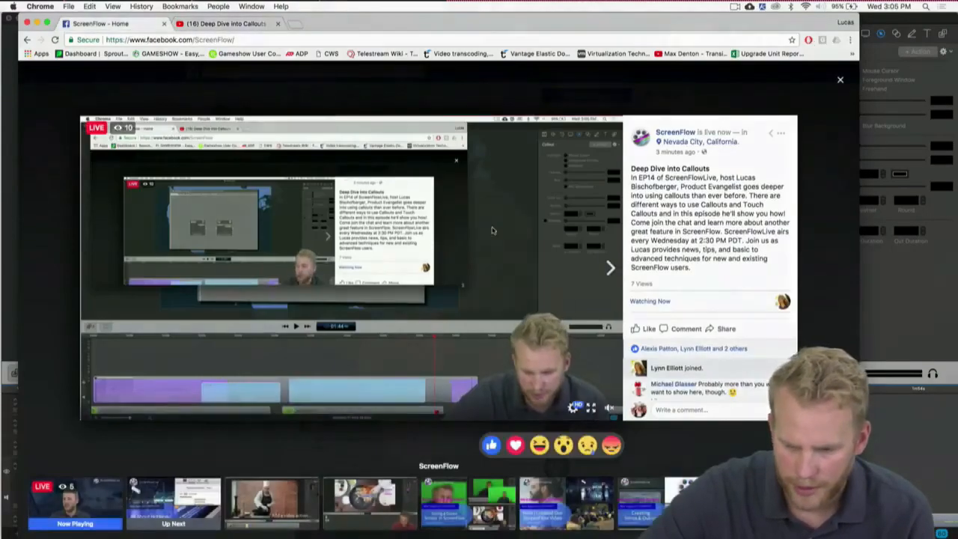